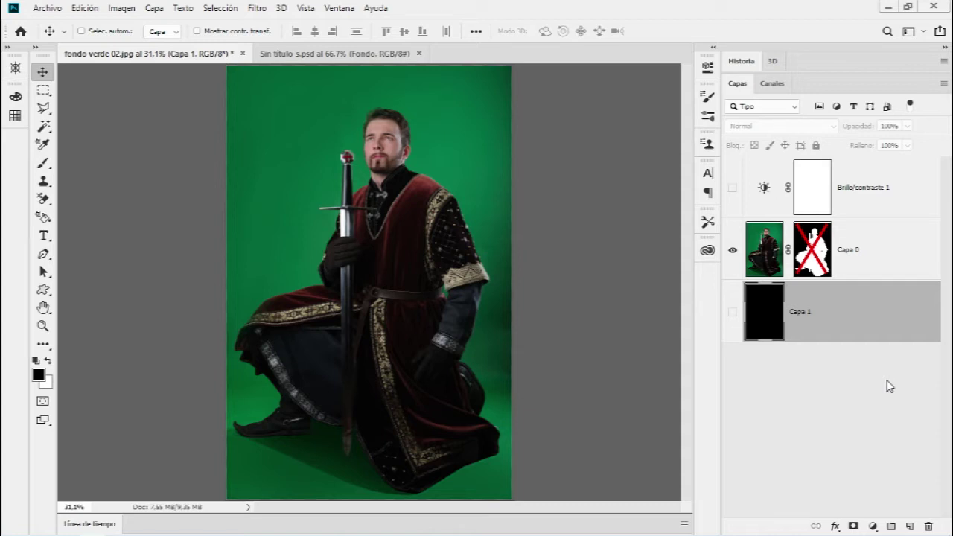
# Step through the Brillo/contraste 1, Capa 0 and Capa 1 layers, then re-enable Capa 0's disabled mask
pyautogui.click(861, 256)
pyautogui.click(858, 193)
pyautogui.click(865, 306)
pyautogui.click(866, 262)
pyautogui.click(868, 203)
pyautogui.click(861, 260)
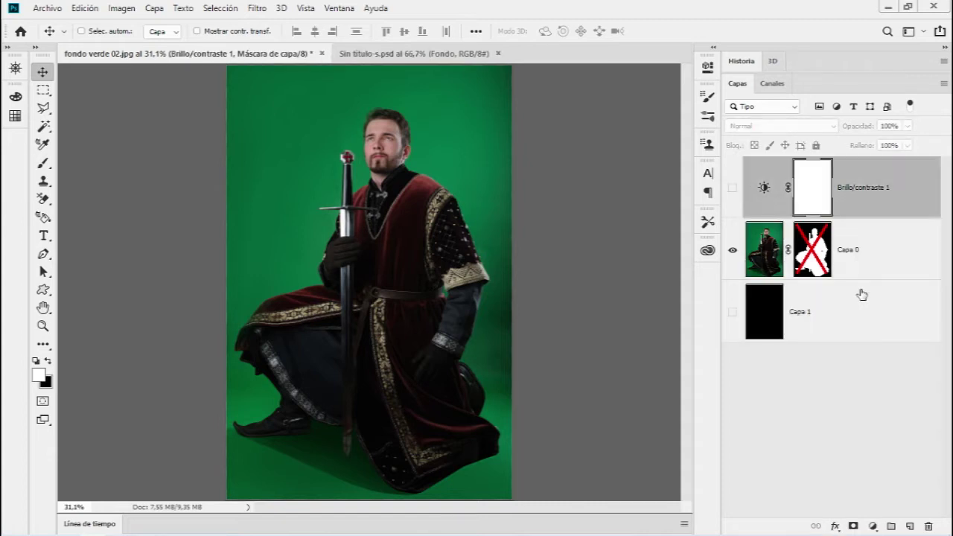
pyautogui.click(862, 306)
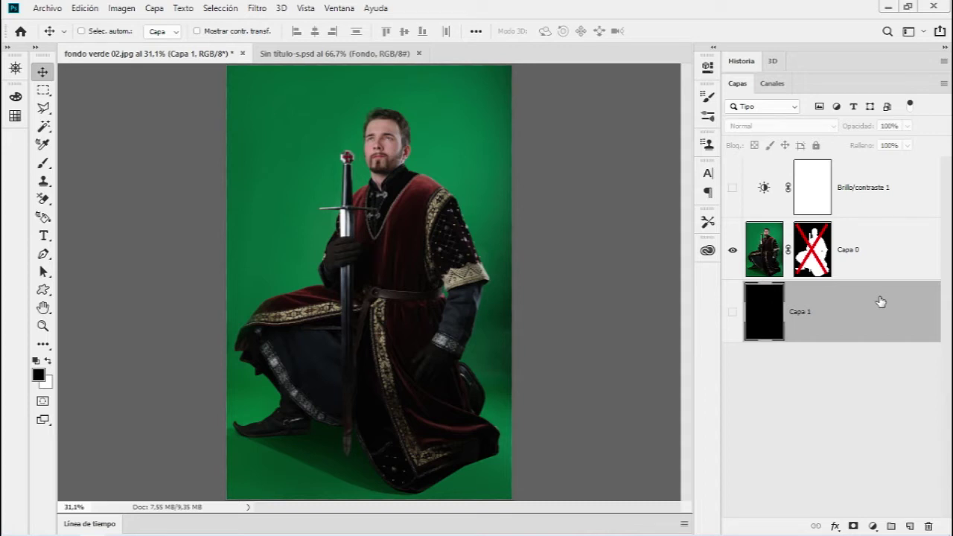
pyautogui.keyDown('shift'); pyautogui.click(820, 268); pyautogui.keyUp('shift')
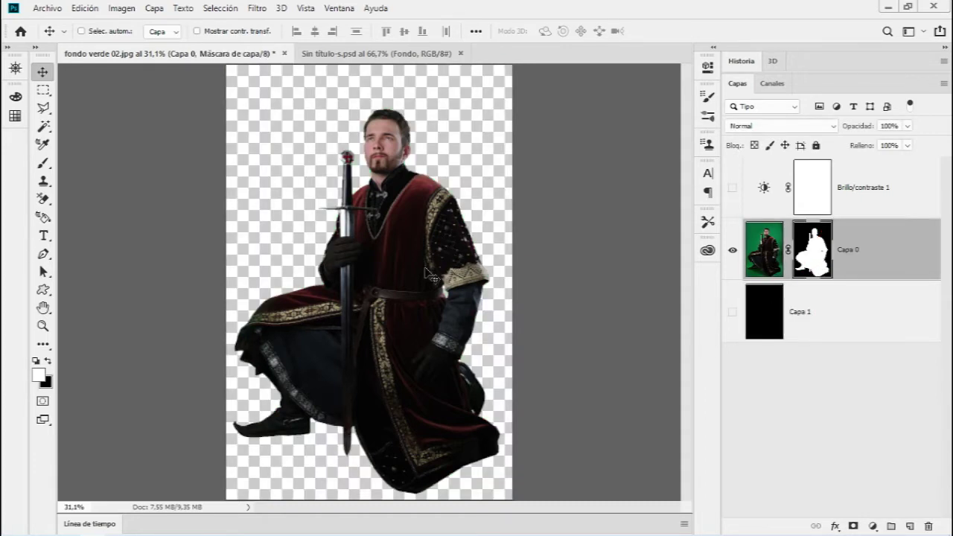
# Zoom into the knight's boot and spur, then toggle the mask off and on to compare
pyautogui.press('z')
pyautogui.moveTo(307, 292)
pyautogui.mouseDown()
pyautogui.moveTo(346, 275)
pyautogui.moveTo(453, 298)
pyautogui.mouseUp()
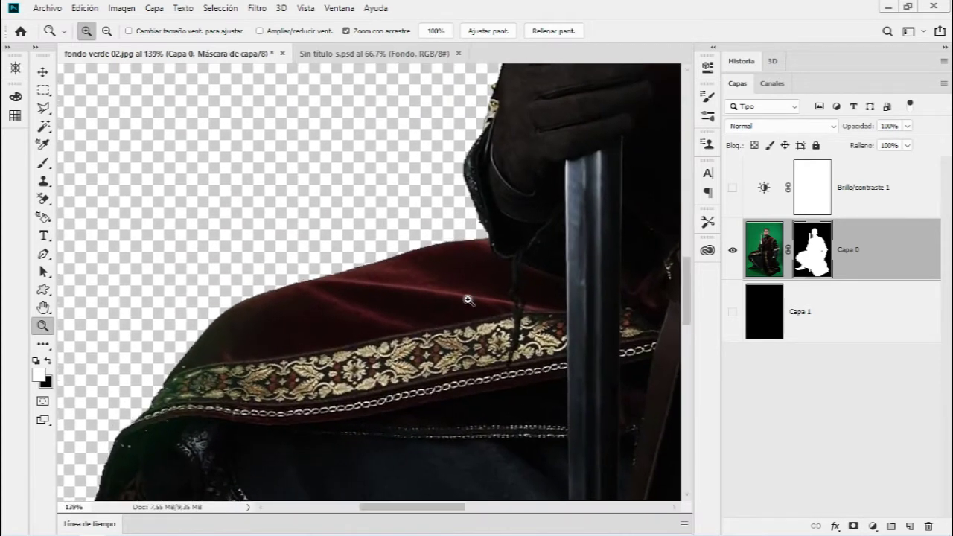
pyautogui.moveTo(364, 419); pyautogui.dragTo(370, 157)
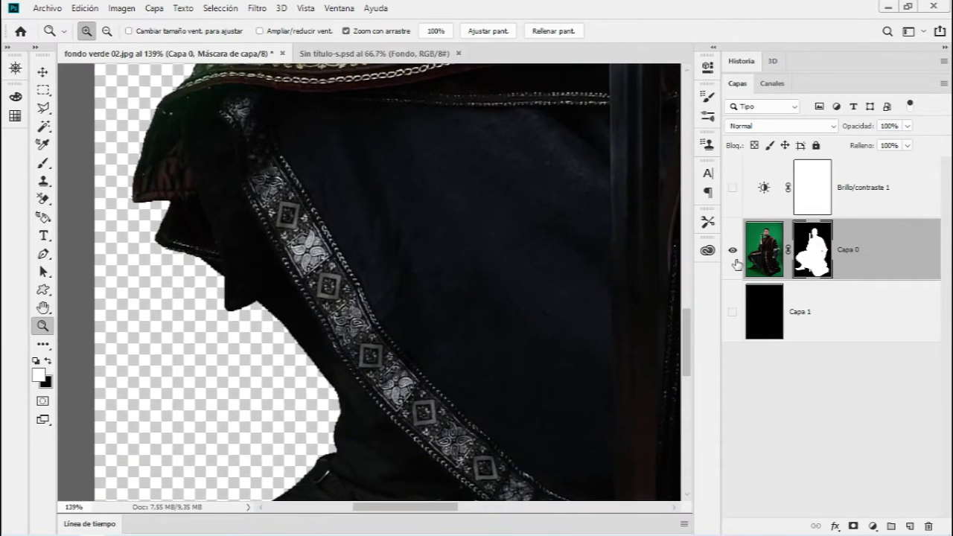
pyautogui.moveTo(389, 302); pyautogui.dragTo(230, 194)
pyautogui.moveTo(313, 312); pyautogui.dragTo(314, 313)
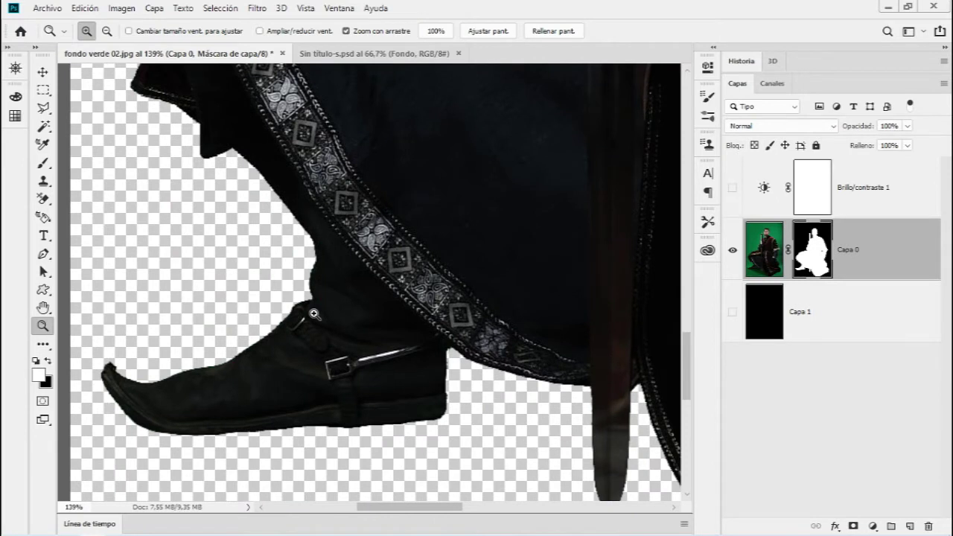
pyautogui.keyDown('shift'); pyautogui.click(817, 257); pyautogui.keyUp('shift')
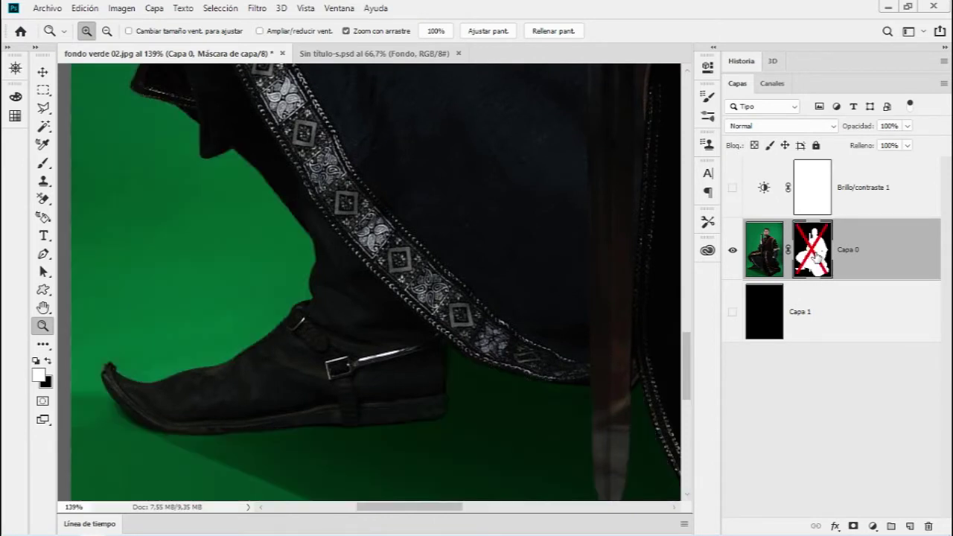
pyautogui.keyDown('shift'); pyautogui.click(819, 256); pyautogui.keyUp('shift')
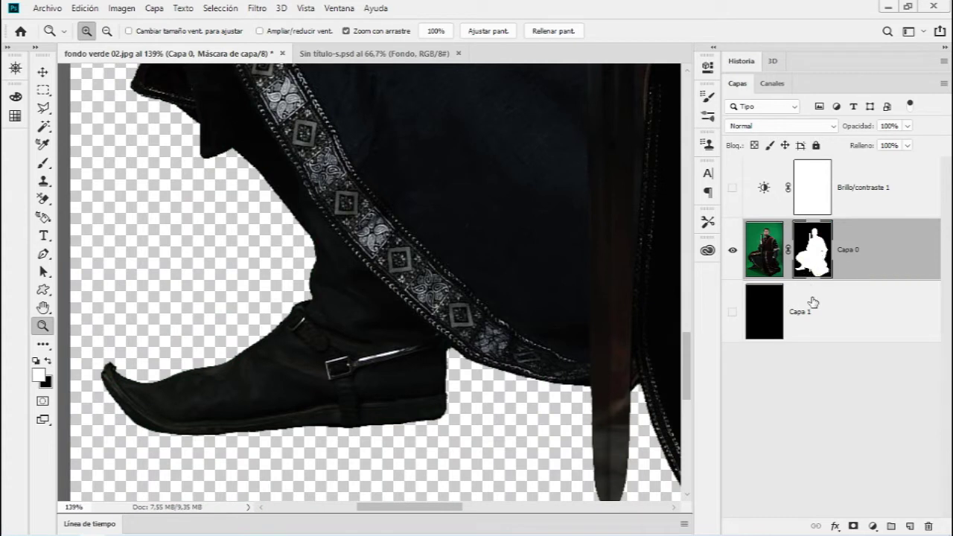
# Show the Capa 1 backdrop, test a white fill, and leave it filled black
pyautogui.click(734, 314)
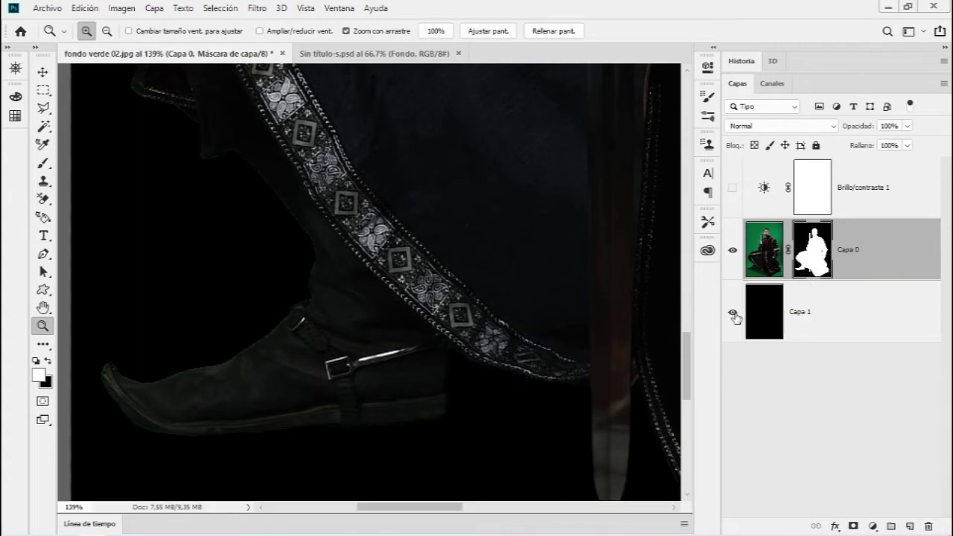
pyautogui.click(823, 316)
pyautogui.hotkey('ctrl', 'BackSpace')
pyautogui.hotkey('ctrl', 'z')
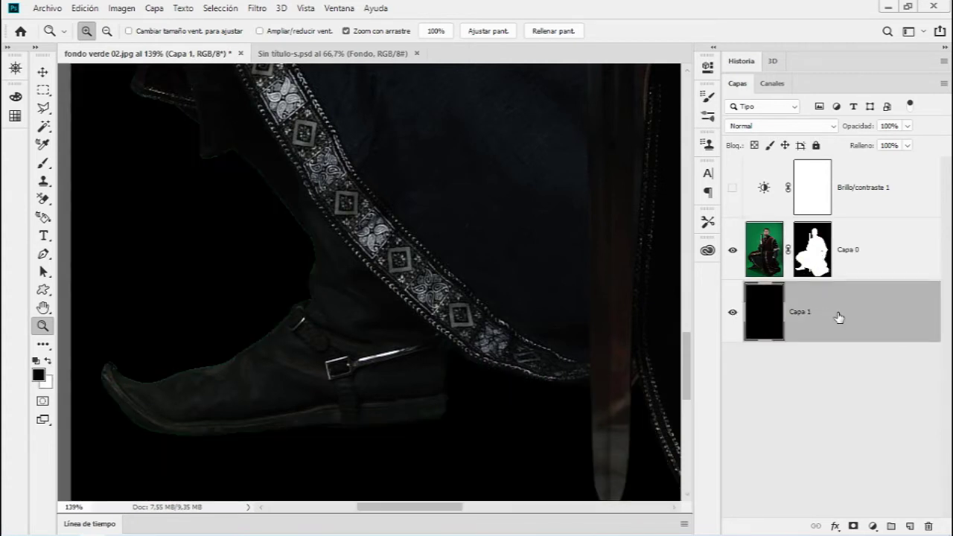
pyautogui.hotkey('ctrl', 'shift', 'z')
pyautogui.hotkey('ctrl', 'z')
pyautogui.hotkey('ctrl', 'shift', 'z')
pyautogui.hotkey('ctrl', 'z')
pyautogui.hotkey('ctrl', 'shift', 'z')
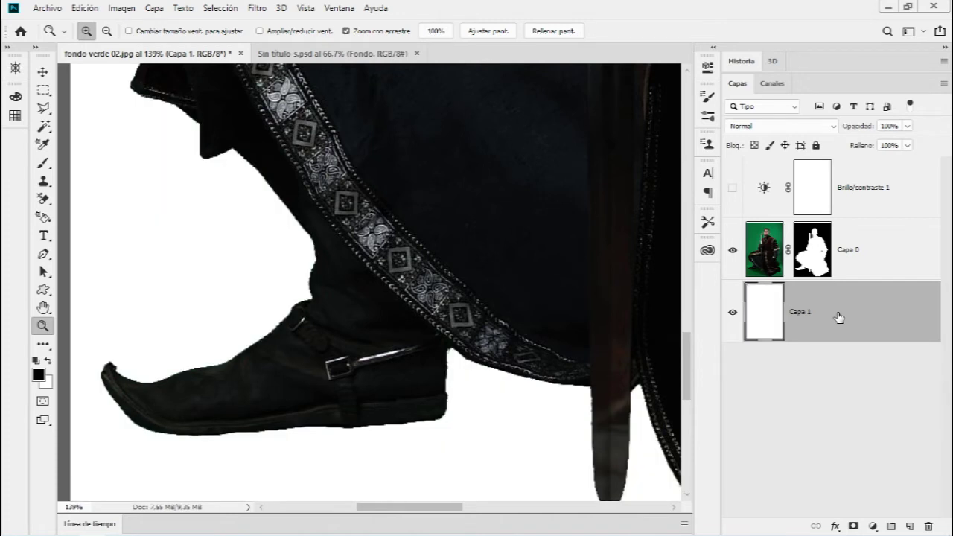
pyautogui.hotkey('ctrl', 'z')
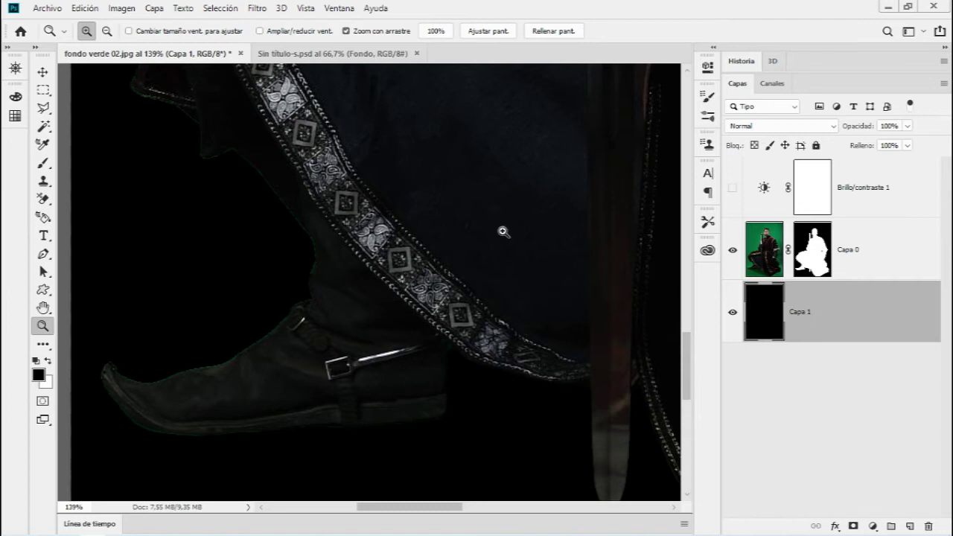
pyautogui.moveTo(503, 230); pyautogui.dragTo(469, 202)
pyautogui.moveTo(373, 220)
pyautogui.mouseDown()
pyautogui.moveTo(451, 189)
pyautogui.moveTo(481, 190)
pyautogui.mouseUp()
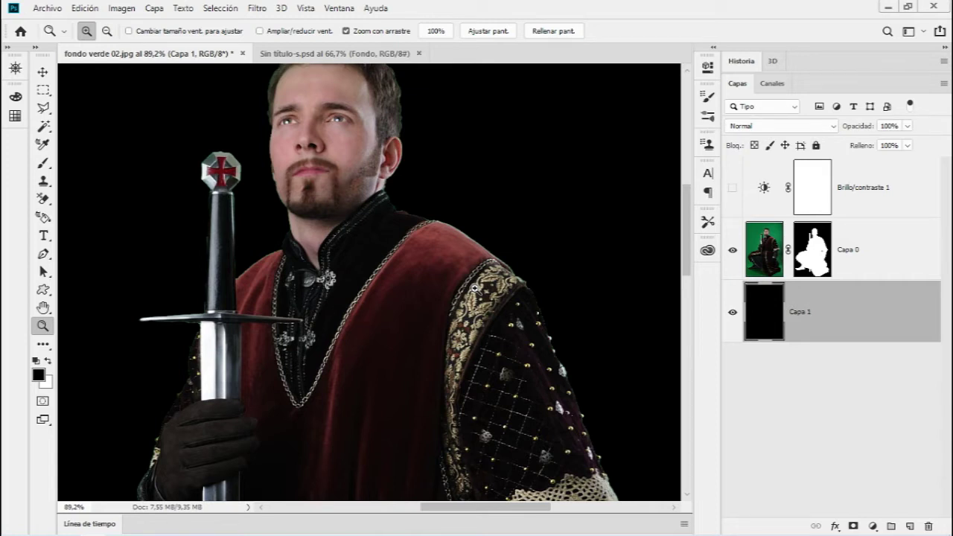
pyautogui.moveTo(345, 181)
pyautogui.mouseDown()
pyautogui.moveTo(430, 179)
pyautogui.moveTo(370, 216)
pyautogui.mouseUp()
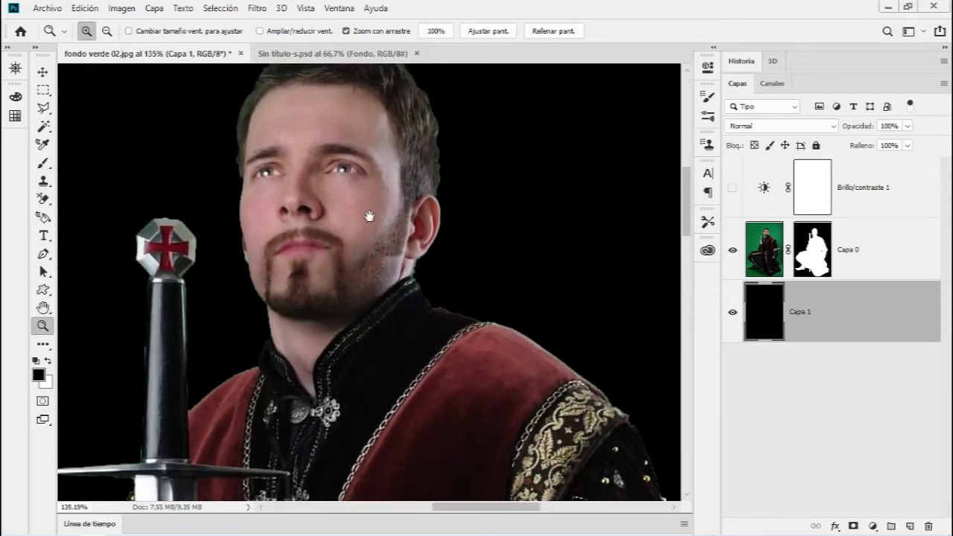
pyautogui.moveTo(347, 258)
pyautogui.mouseDown()
pyautogui.moveTo(367, 221)
pyautogui.moveTo(415, 244)
pyautogui.mouseUp()
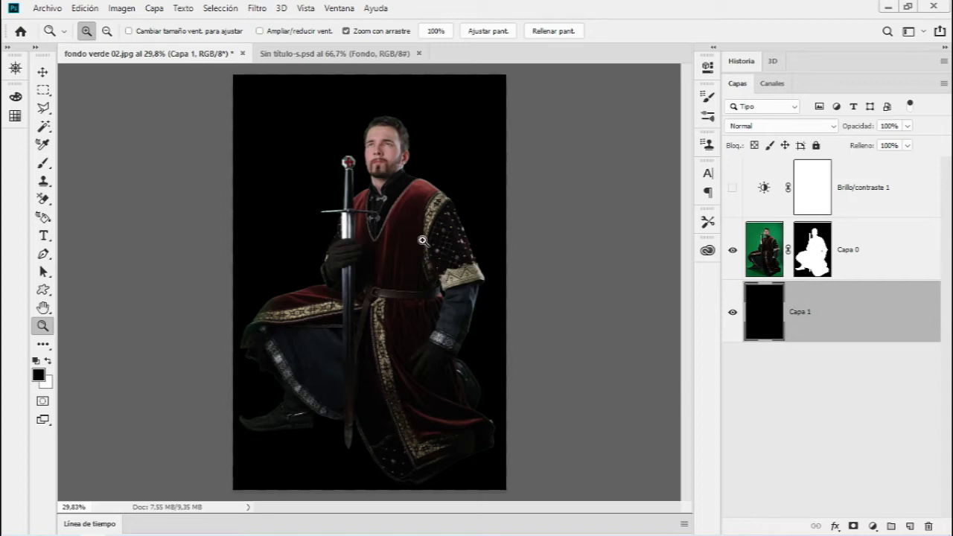
# Delete the black Capa 1 layer and the Brillo/contraste 1 adjustment layer
pyautogui.click(929, 525)
pyautogui.moveTo(849, 192)
pyautogui.mouseDown()
pyautogui.moveTo(880, 217)
pyautogui.moveTo(874, 191)
pyautogui.mouseUp()
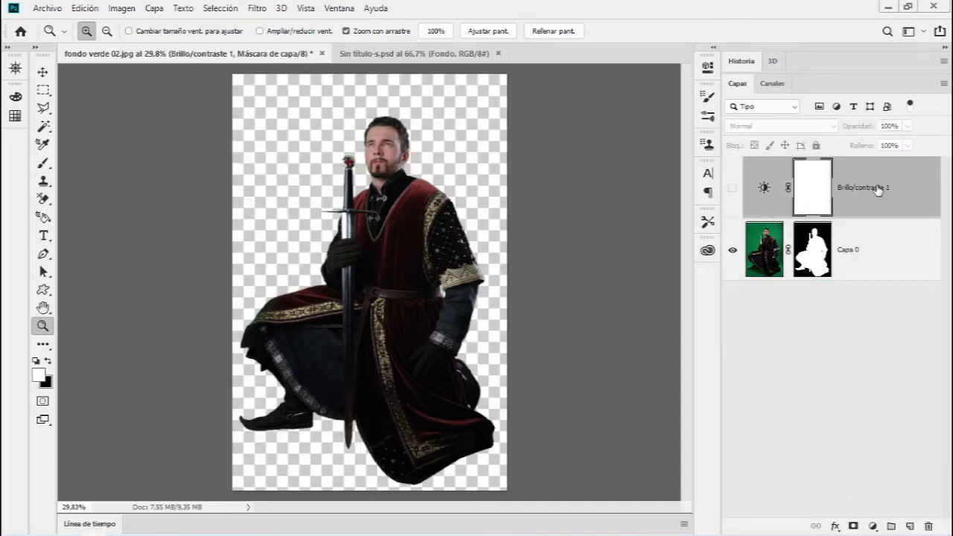
pyautogui.moveTo(888, 187); pyautogui.dragTo(927, 524)
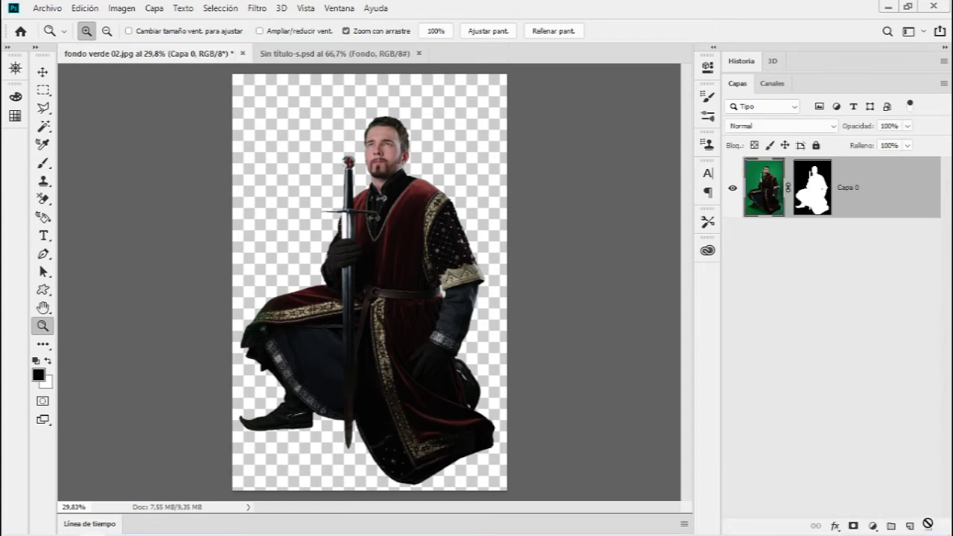
# Remove Capa 0's layer mask with Eliminar máscara de capa and deselect the layer
pyautogui.click(817, 198)
pyautogui.rightClick(817, 198)
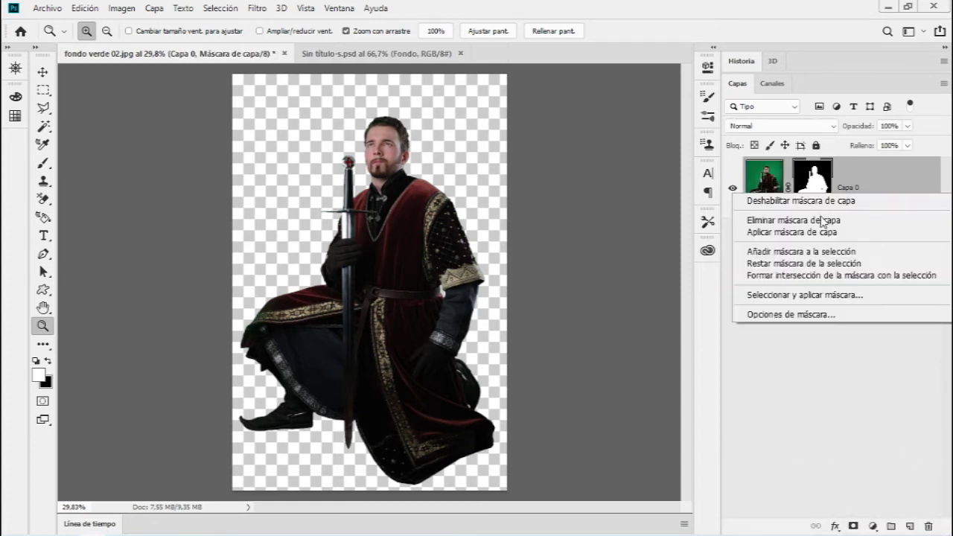
pyautogui.click(828, 221)
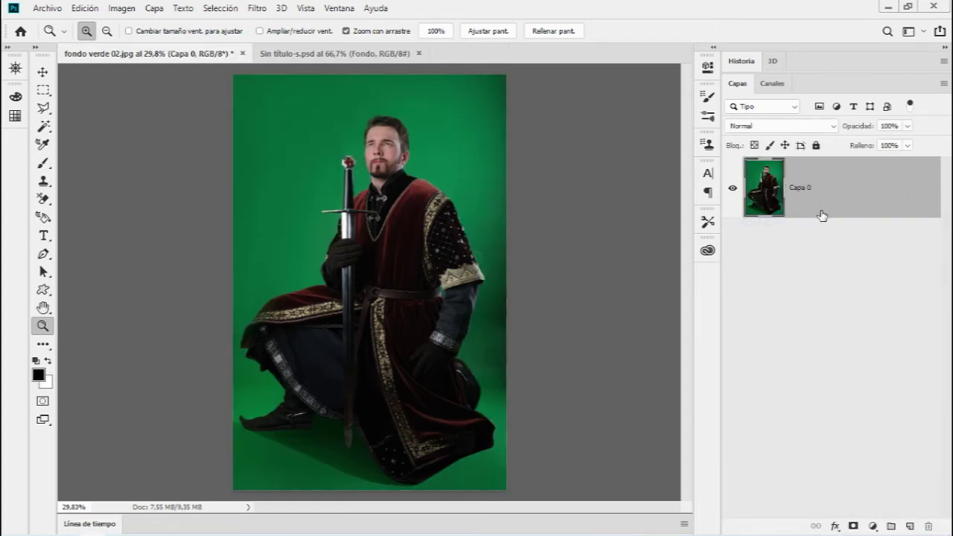
pyautogui.click(847, 288)
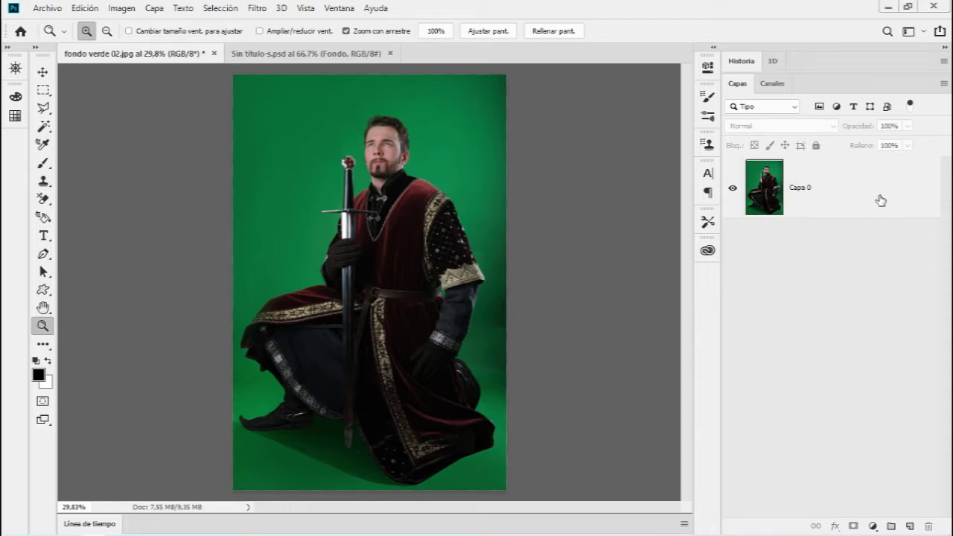
# Automatically select the kneeling knight on Capa 0 using Select Subject
pyautogui.moveTo(388, 177); pyautogui.dragTo(396, 181)
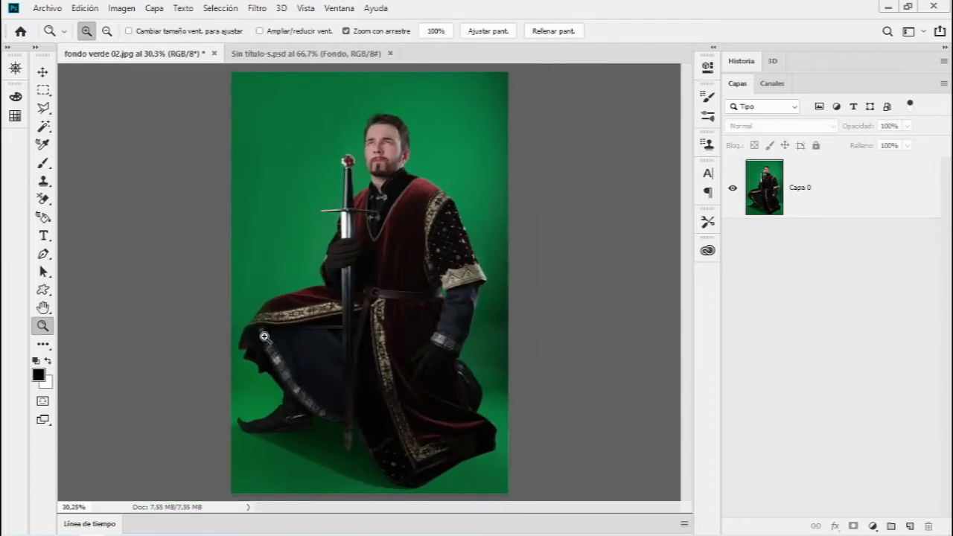
pyautogui.click(44, 108)
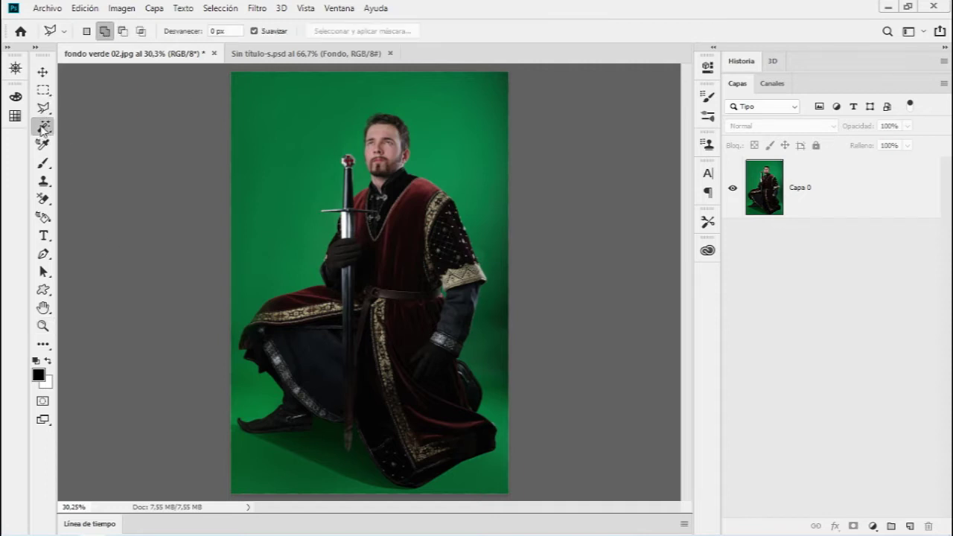
pyautogui.click(42, 131)
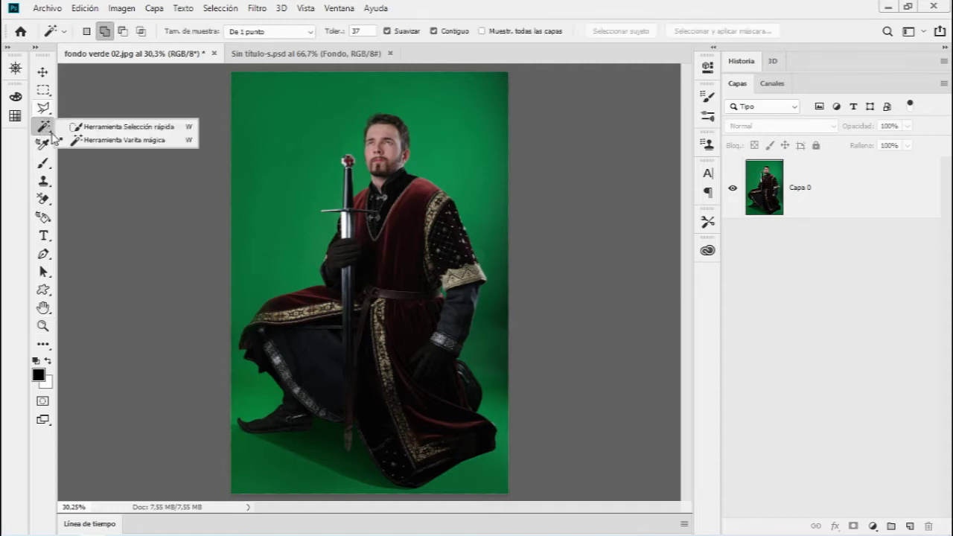
pyautogui.click(152, 141)
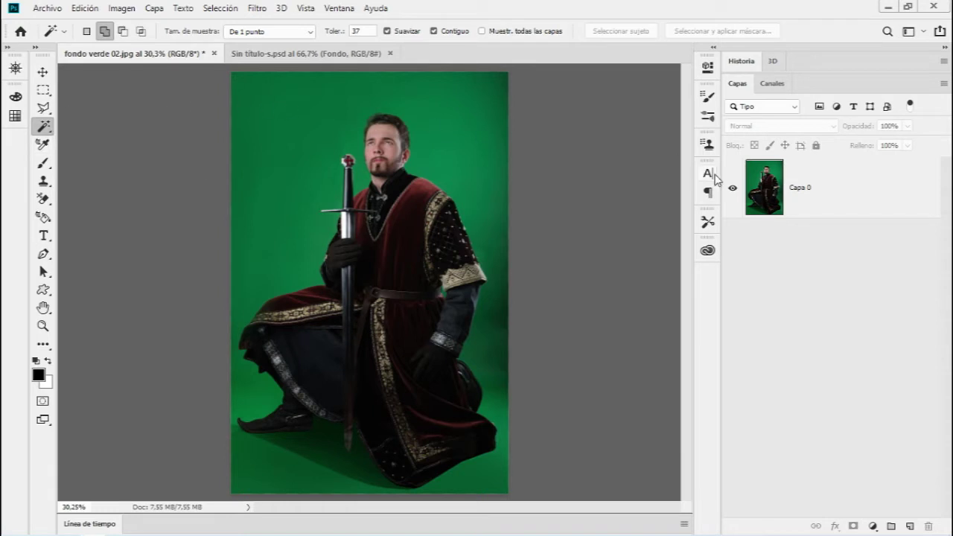
pyautogui.click(833, 194)
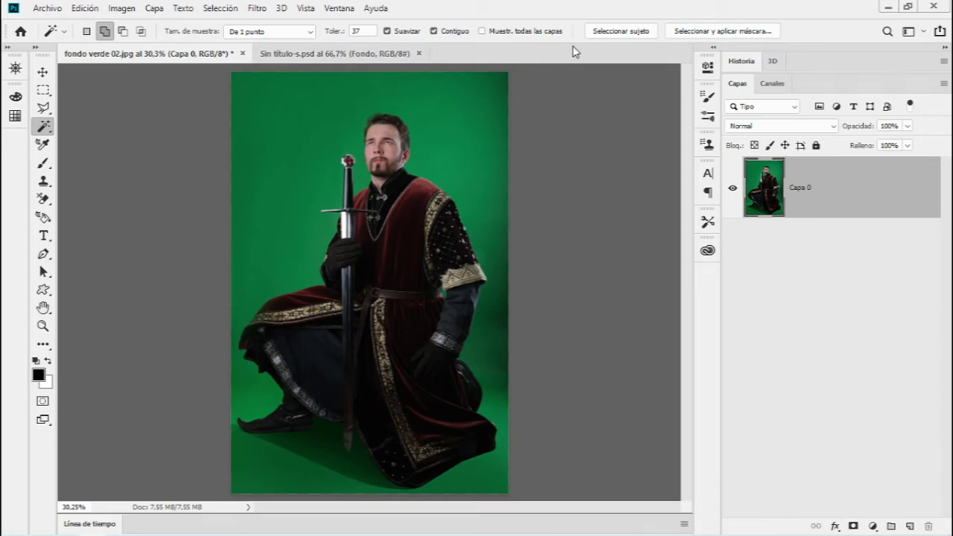
pyautogui.click(636, 33)
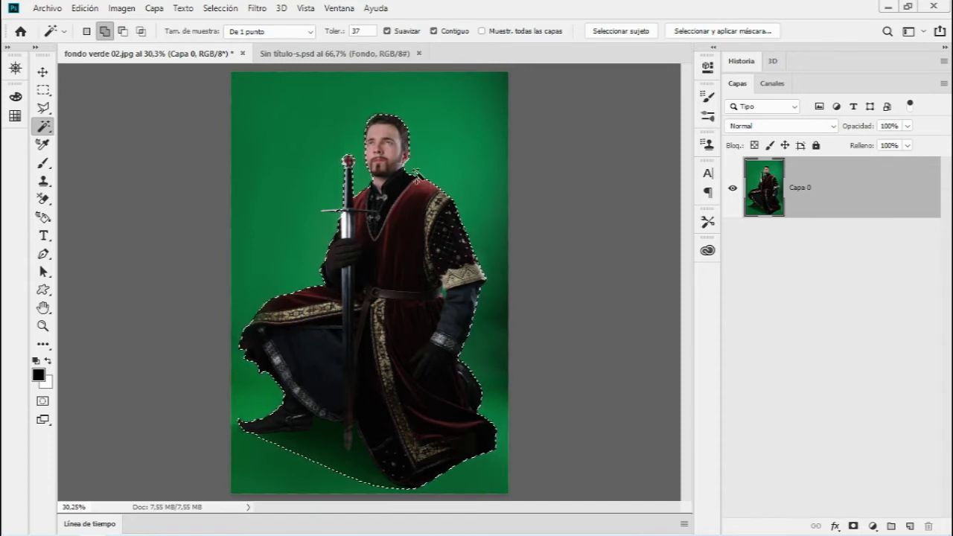
# Zoom in on the sword crossguard and the knight's face, then enter Quick Mask mode
pyautogui.click(42, 332)
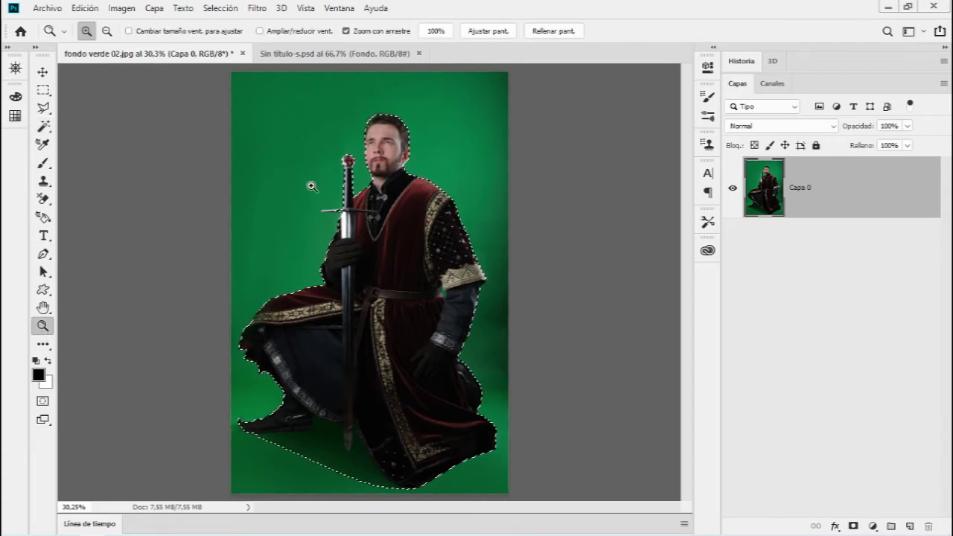
pyautogui.moveTo(313, 186); pyautogui.dragTo(439, 321)
pyautogui.click(439, 322)
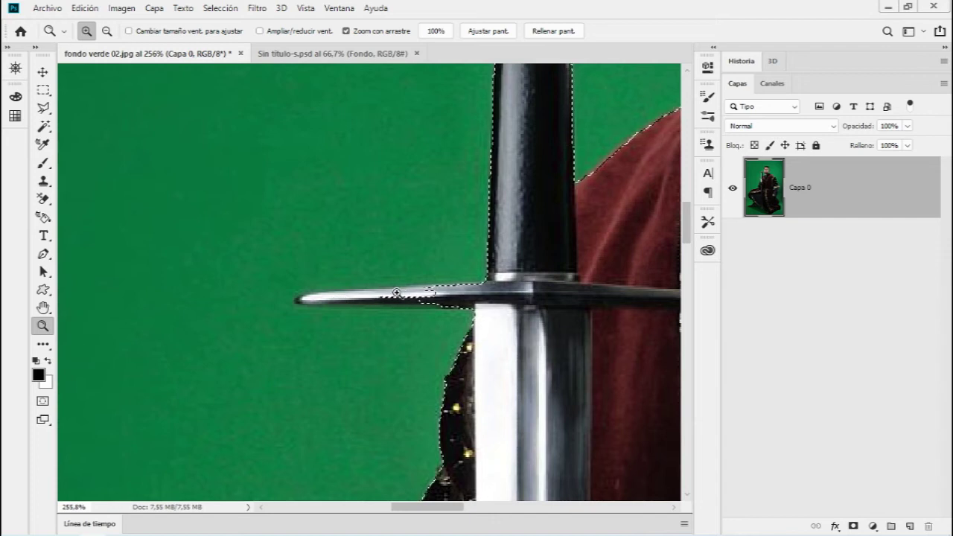
pyautogui.moveTo(394, 299)
pyautogui.mouseDown()
pyautogui.moveTo(353, 307)
pyautogui.moveTo(368, 308)
pyautogui.mouseUp()
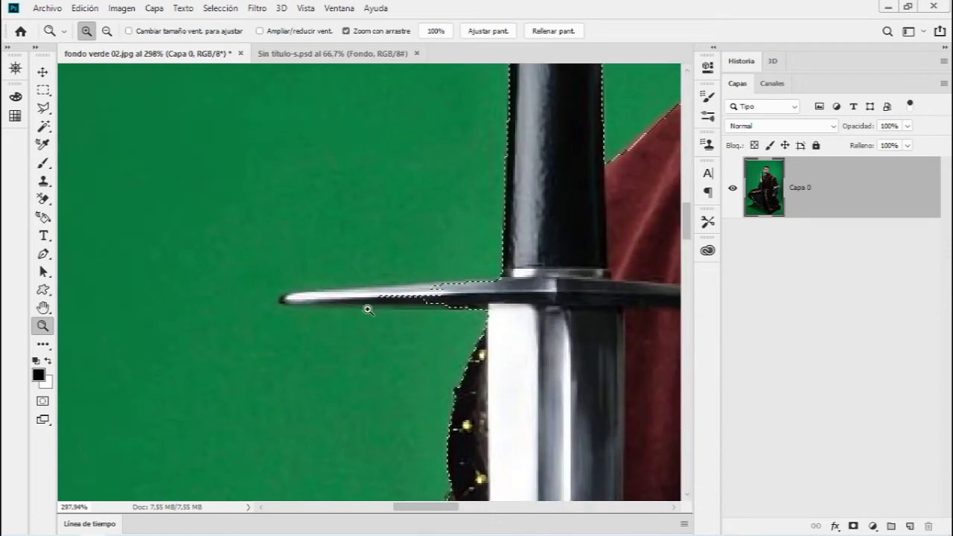
pyautogui.moveTo(387, 251); pyautogui.dragTo(380, 281)
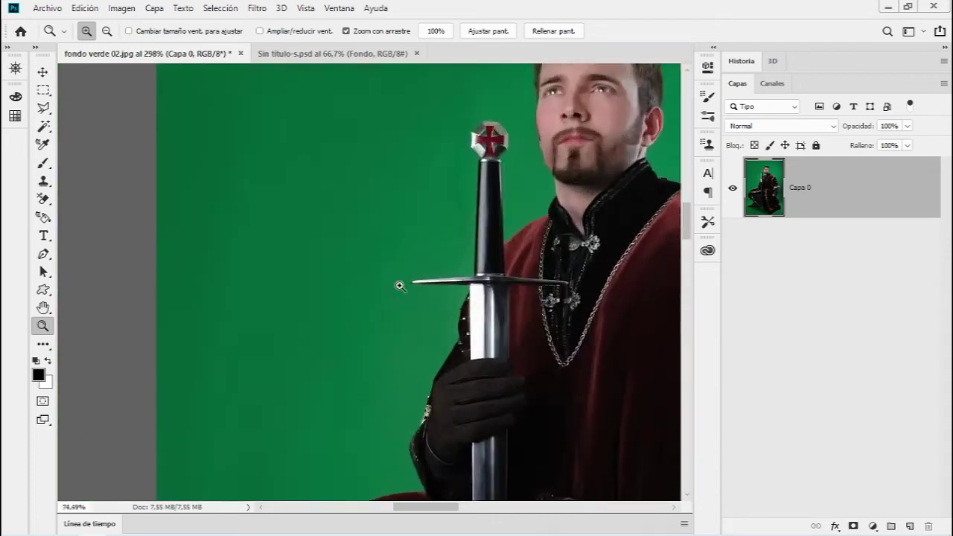
pyautogui.moveTo(510, 234)
pyautogui.mouseDown()
pyautogui.moveTo(366, 313)
pyautogui.moveTo(387, 137)
pyautogui.mouseUp()
pyautogui.moveTo(262, 372)
pyautogui.mouseDown()
pyautogui.moveTo(382, 140)
pyautogui.moveTo(397, 153)
pyautogui.moveTo(345, 330)
pyautogui.moveTo(328, 432)
pyautogui.mouseUp()
pyautogui.click(43, 402)
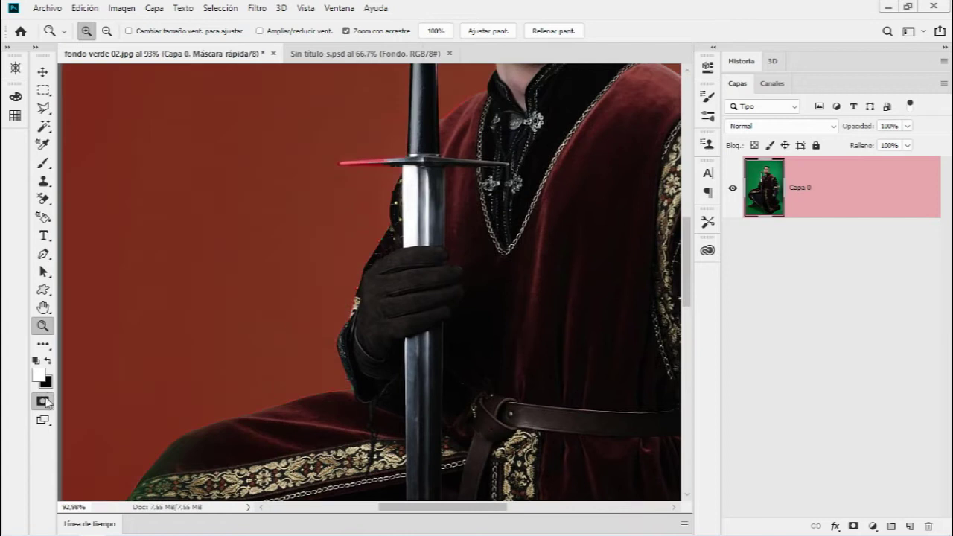
# Paint the left arm of the sword's crossguard white in Quick Mask
pyautogui.moveTo(364, 126)
pyautogui.mouseDown()
pyautogui.moveTo(411, 137)
pyautogui.moveTo(389, 215)
pyautogui.moveTo(349, 287)
pyautogui.moveTo(409, 319)
pyautogui.moveTo(389, 323)
pyautogui.mouseUp()
pyautogui.press('b')
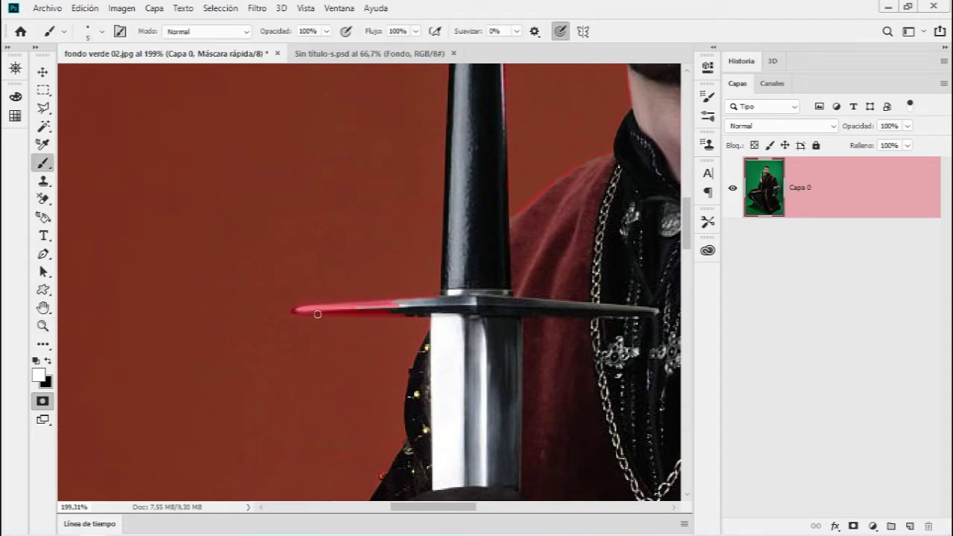
pyautogui.keyDown('shift'); pyautogui.click(298, 311); pyautogui.keyUp('shift')
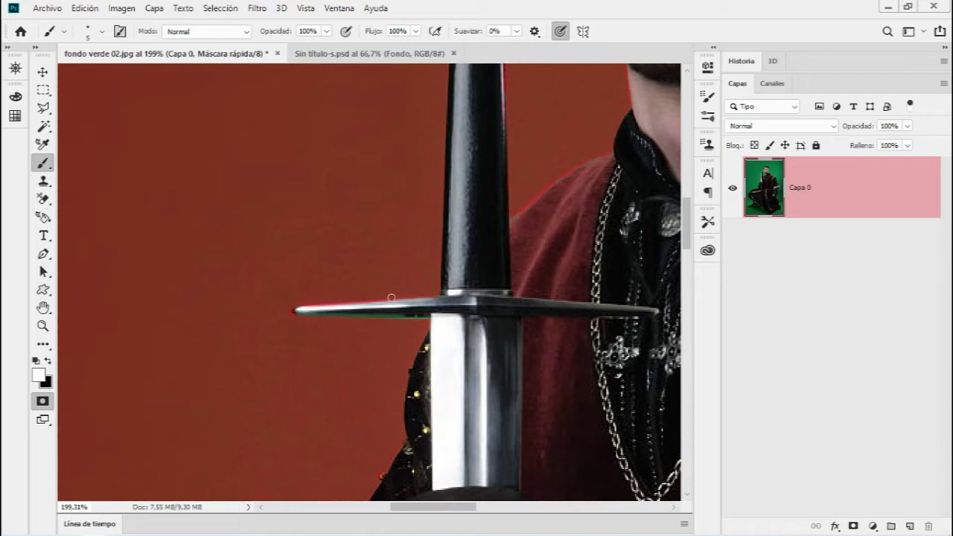
pyautogui.moveTo(410, 303); pyautogui.dragTo(347, 312)
# Toggle Quick Mask to compare, zoom back out, and exit to a normal selection
pyautogui.click(43, 402)
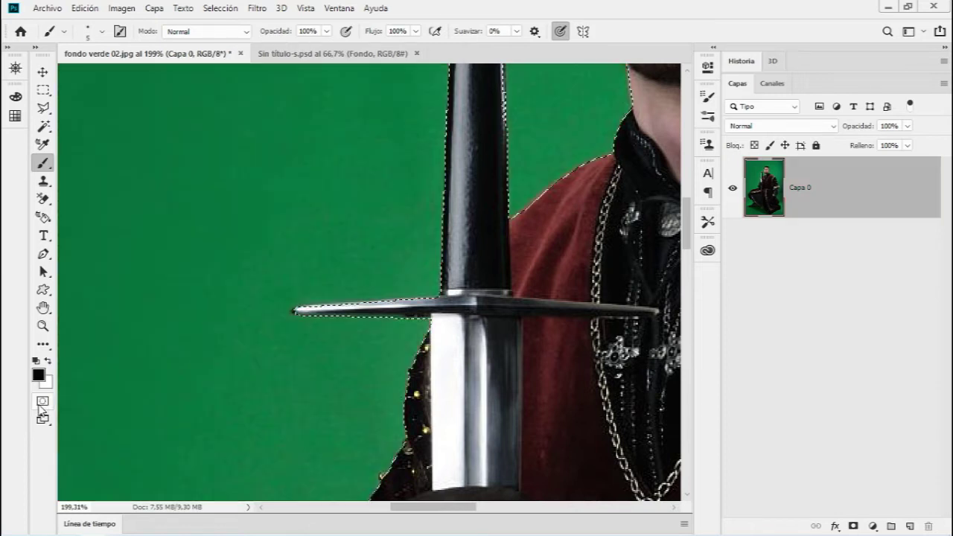
pyautogui.click(43, 402)
pyautogui.moveTo(395, 268)
pyautogui.mouseDown()
pyautogui.moveTo(215, 390)
pyautogui.moveTo(233, 273)
pyautogui.moveTo(263, 297)
pyautogui.moveTo(274, 231)
pyautogui.mouseUp()
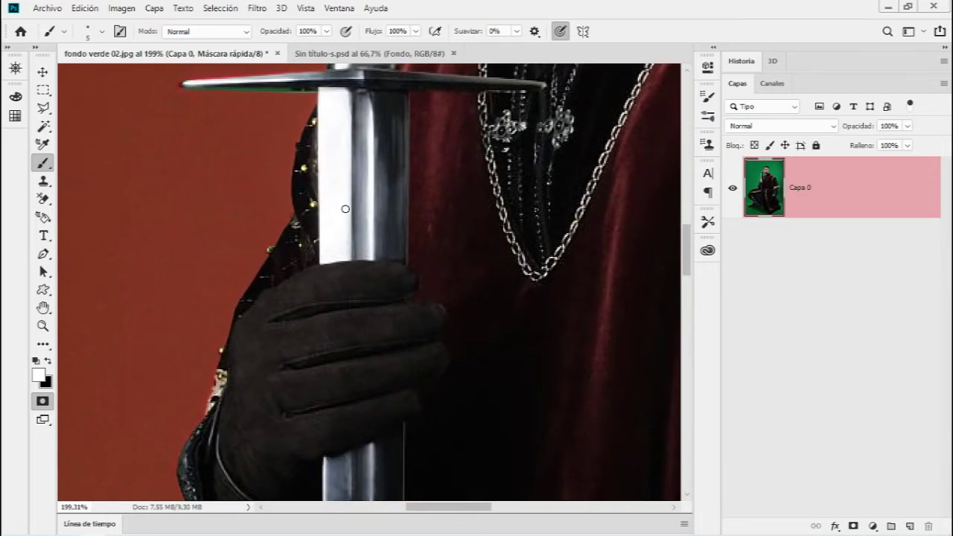
pyautogui.scroll(-2, 345, 209)
pyautogui.scroll(-2, 338, 231)
pyautogui.scroll(-1, 335, 253)
pyautogui.scroll(-1, 329, 269)
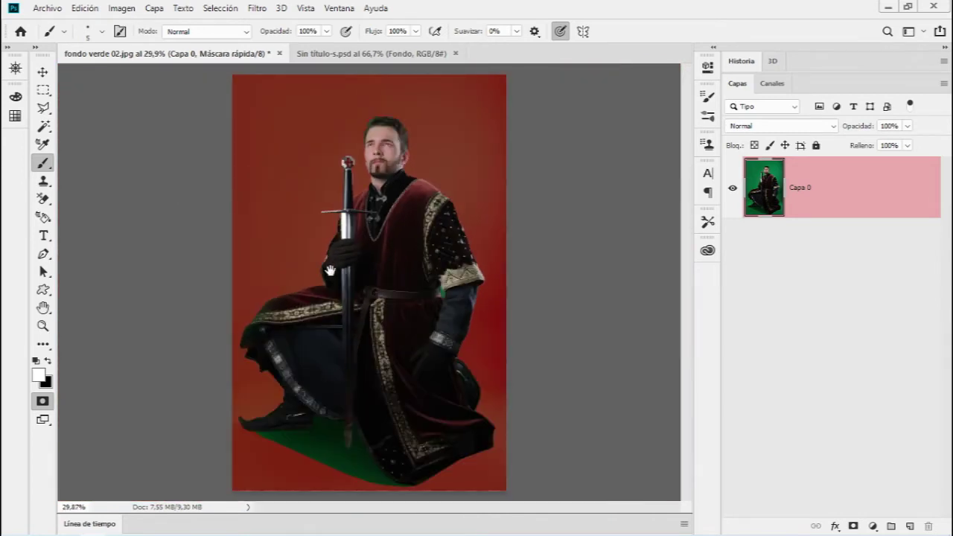
pyautogui.press('q')
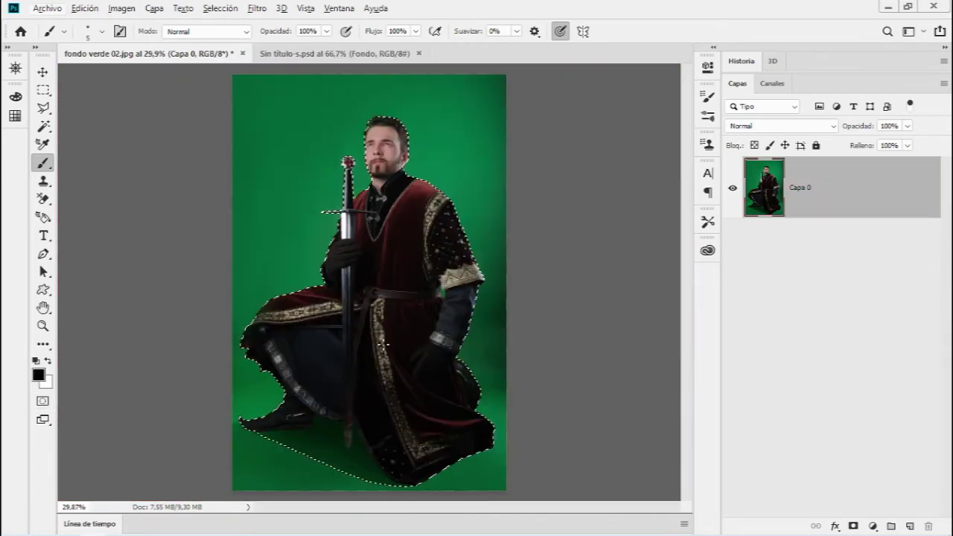
# Zoom in and re-enter Quick Mask to touch up the crossguard tip, then return to a selection
pyautogui.scroll(1, 348, 219)
pyautogui.scroll(1, 349, 220)
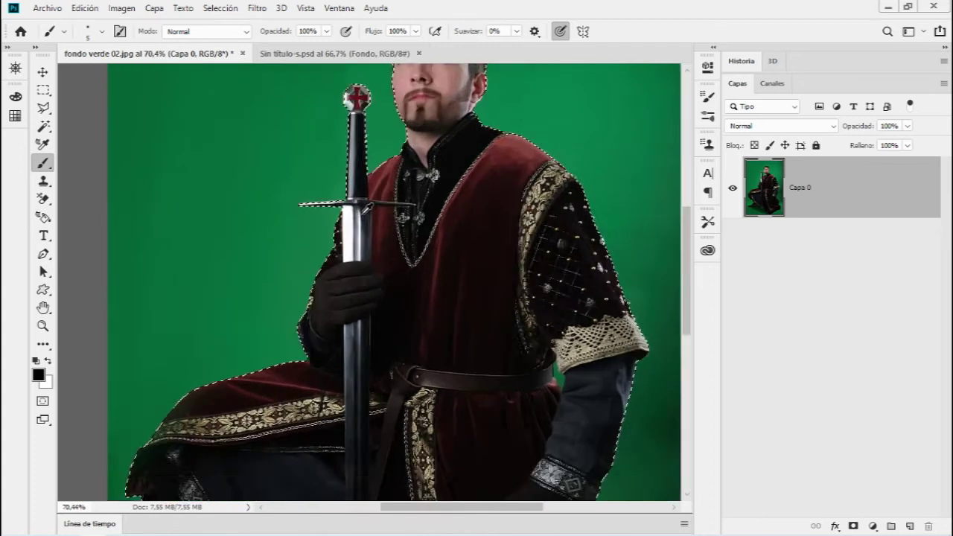
pyautogui.scroll(2, 352, 221)
pyautogui.scroll(1, 283, 177)
pyautogui.scroll(2, 283, 204)
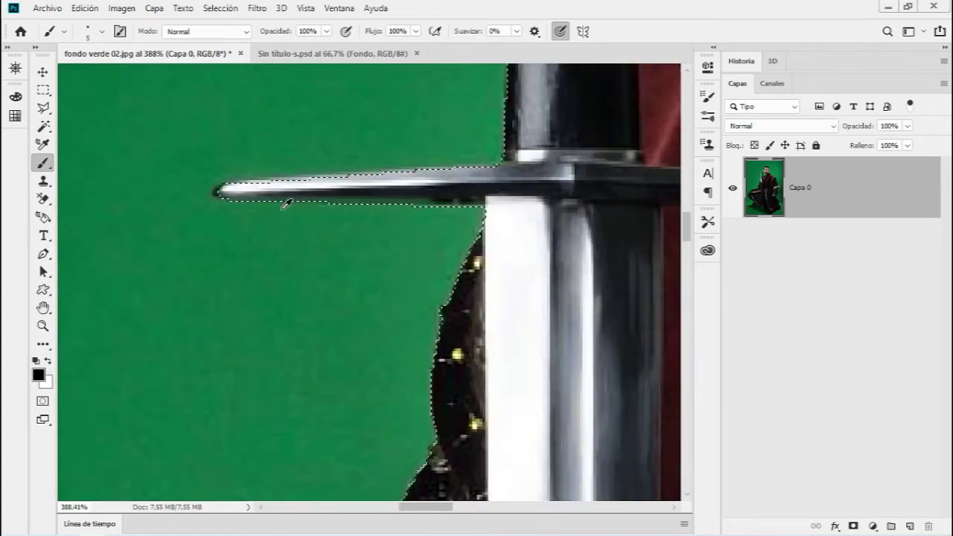
pyautogui.scroll(1, 270, 204)
pyautogui.press('q')
pyautogui.press('x')
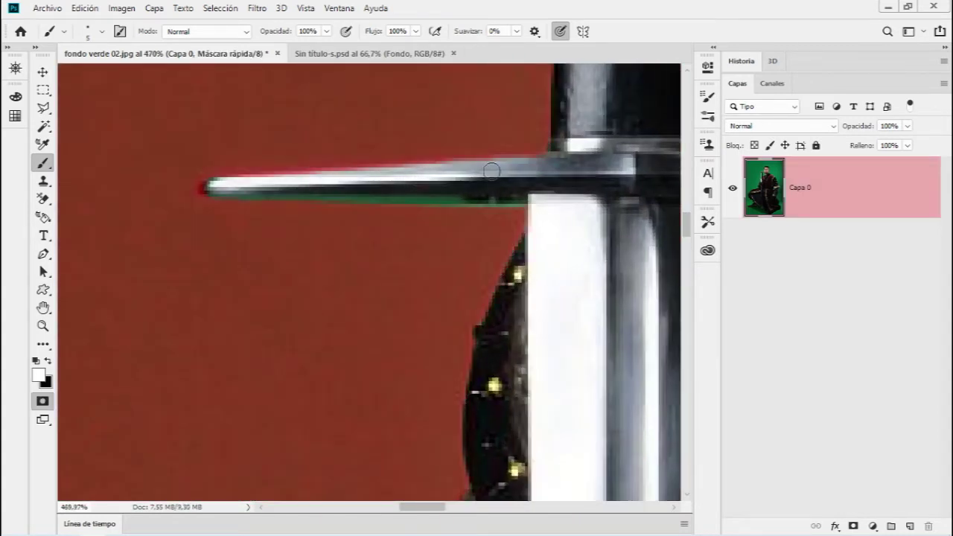
pyautogui.scroll(-3, 255, 181)
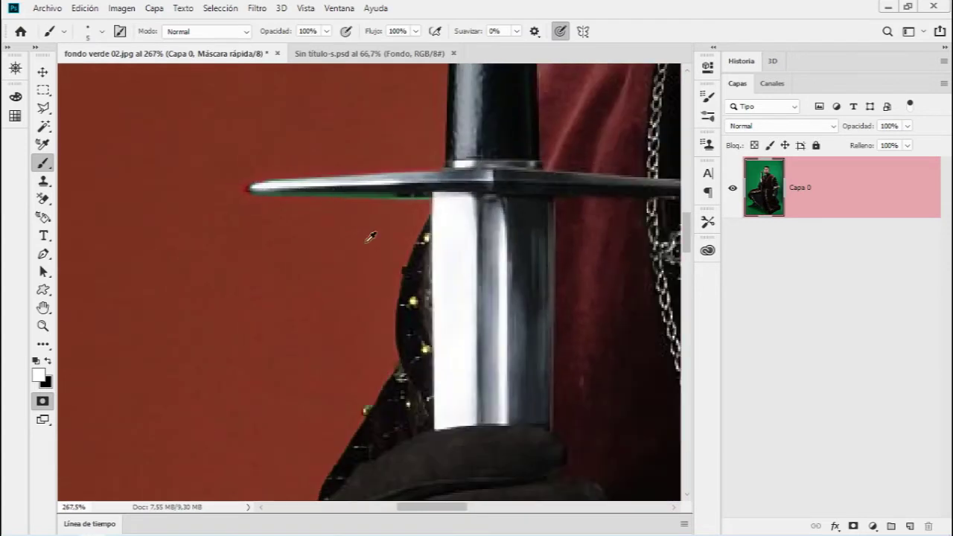
pyautogui.scroll(-3, 335, 246)
pyautogui.scroll(-3, 406, 312)
pyautogui.scroll(-1, 405, 313)
pyautogui.moveTo(373, 357); pyautogui.dragTo(362, 262)
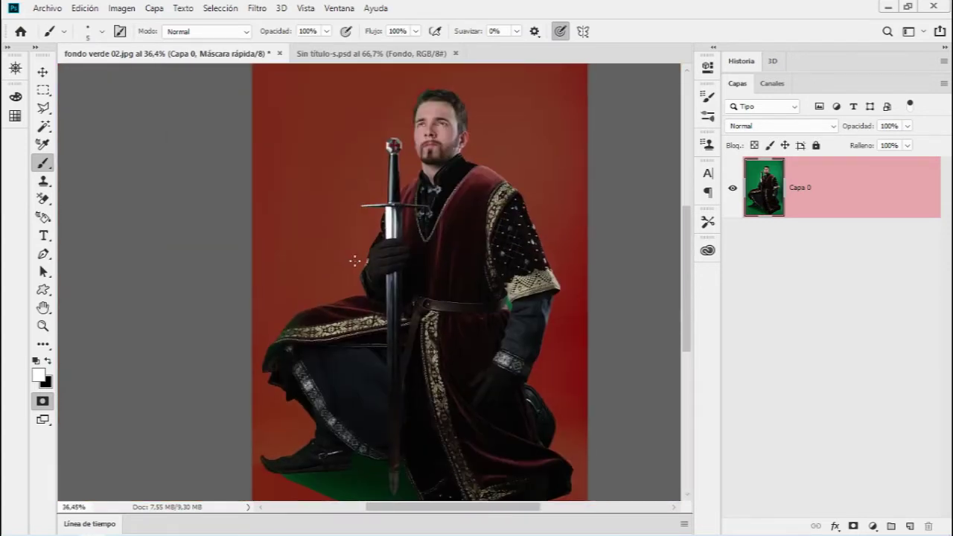
pyautogui.press('q')
pyautogui.press('x')
# Set up the Magic Wand in Subtract from selection mode at tolerance 37
pyautogui.moveTo(362, 393)
pyautogui.mouseDown()
pyautogui.moveTo(271, 191)
pyautogui.moveTo(272, 289)
pyautogui.moveTo(310, 318)
pyautogui.mouseUp()
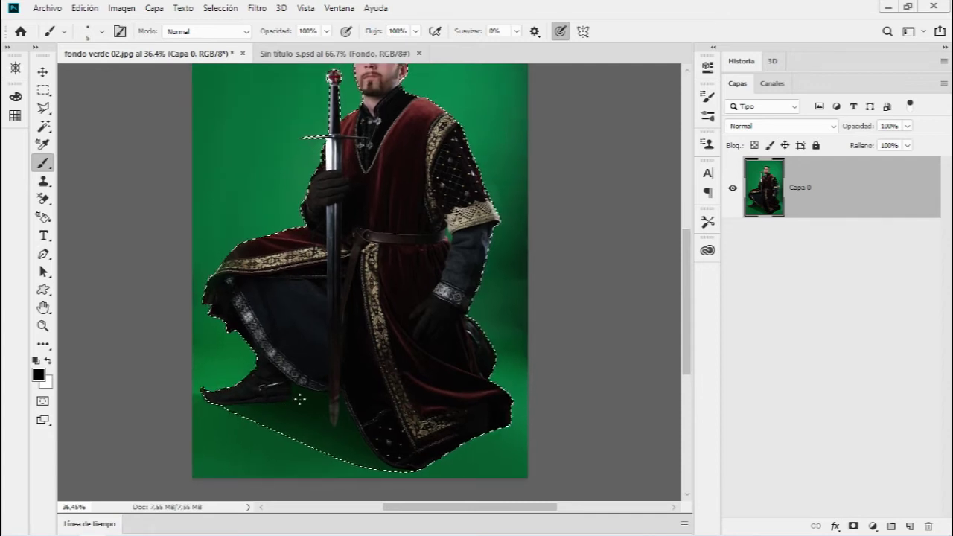
pyautogui.moveTo(303, 415); pyautogui.dragTo(315, 348)
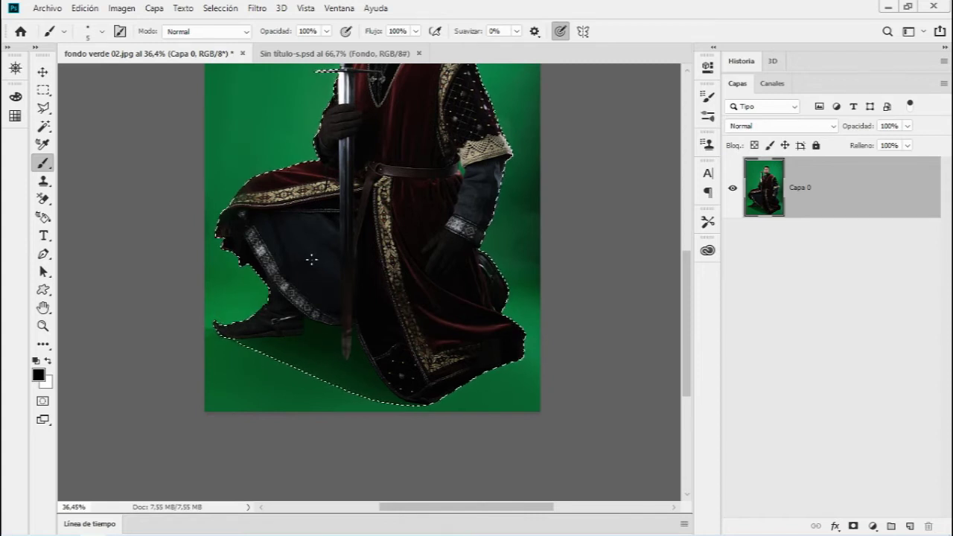
pyautogui.moveTo(368, 209); pyautogui.dragTo(347, 293)
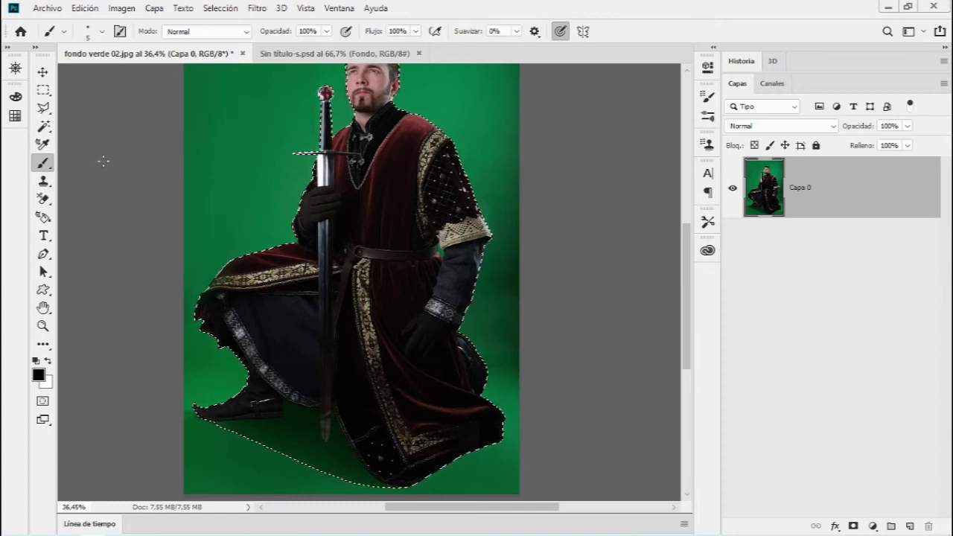
pyautogui.click(43, 108)
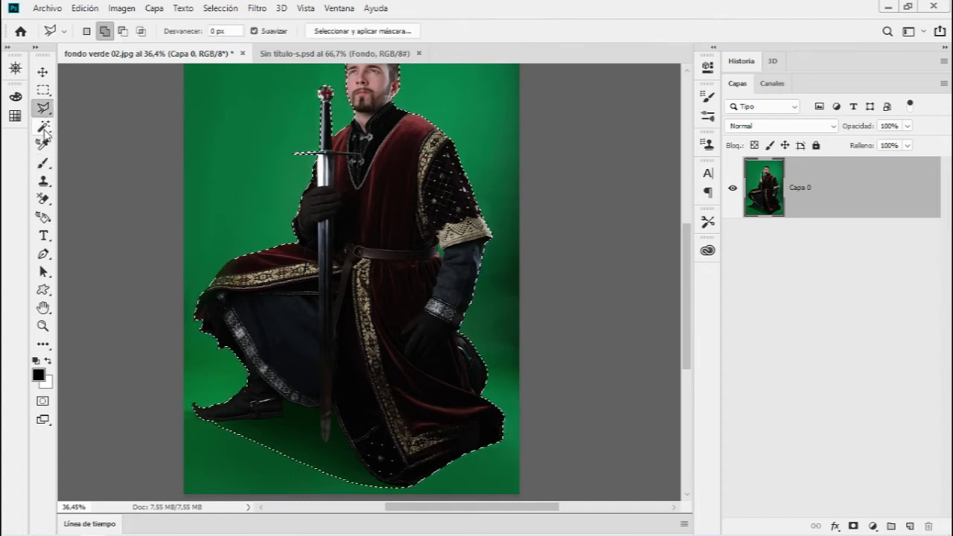
pyautogui.rightClick(43, 130)
pyautogui.click(82, 140)
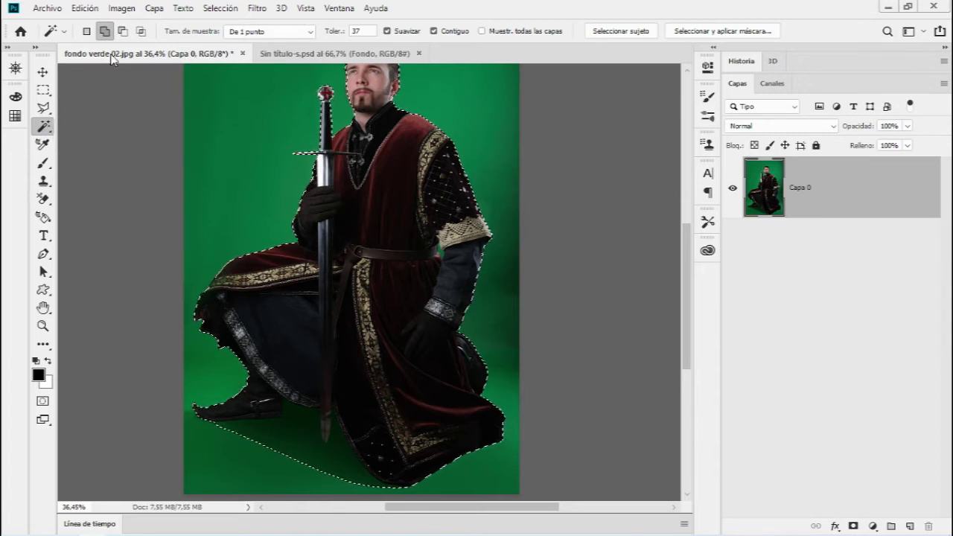
pyautogui.click(123, 31)
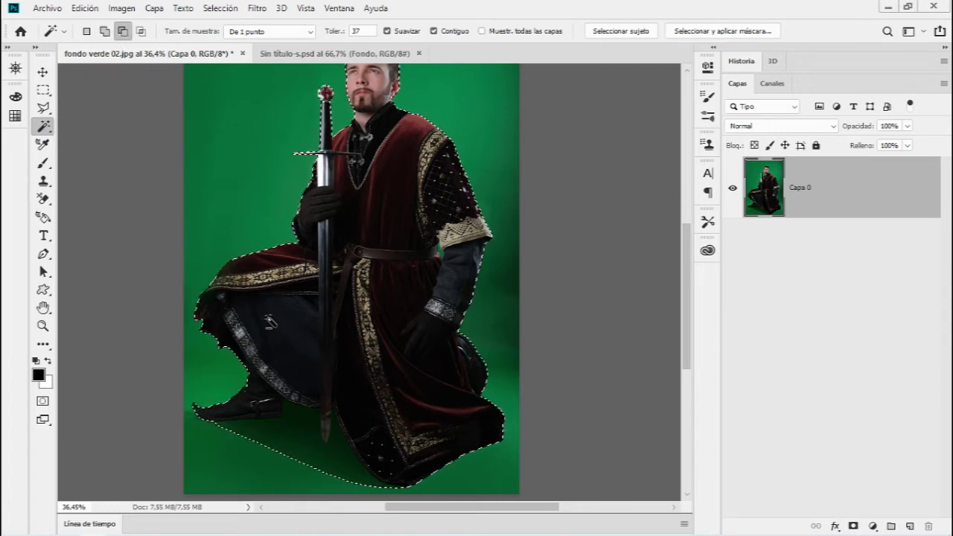
# Pan to the knight's lower body and zoom in on the arm
pyautogui.moveTo(306, 427)
pyautogui.mouseDown()
pyautogui.moveTo(274, 288)
pyautogui.moveTo(270, 379)
pyautogui.mouseUp()
pyautogui.moveTo(259, 105); pyautogui.dragTo(261, 300)
pyautogui.moveTo(302, 392); pyautogui.dragTo(311, 270)
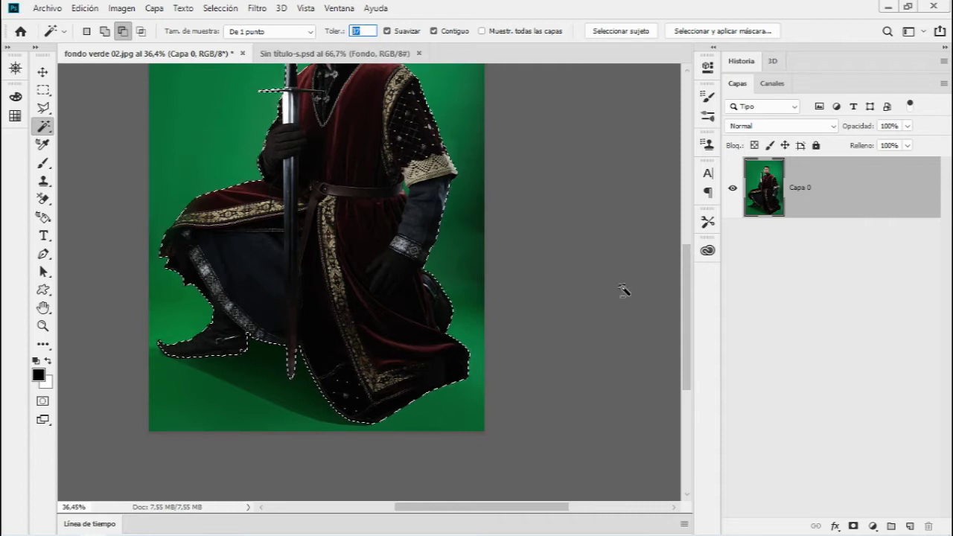
pyautogui.click(802, 333)
pyautogui.moveTo(276, 228)
pyautogui.mouseDown()
pyautogui.moveTo(276, 335)
pyautogui.moveTo(283, 293)
pyautogui.moveTo(273, 237)
pyautogui.mouseUp()
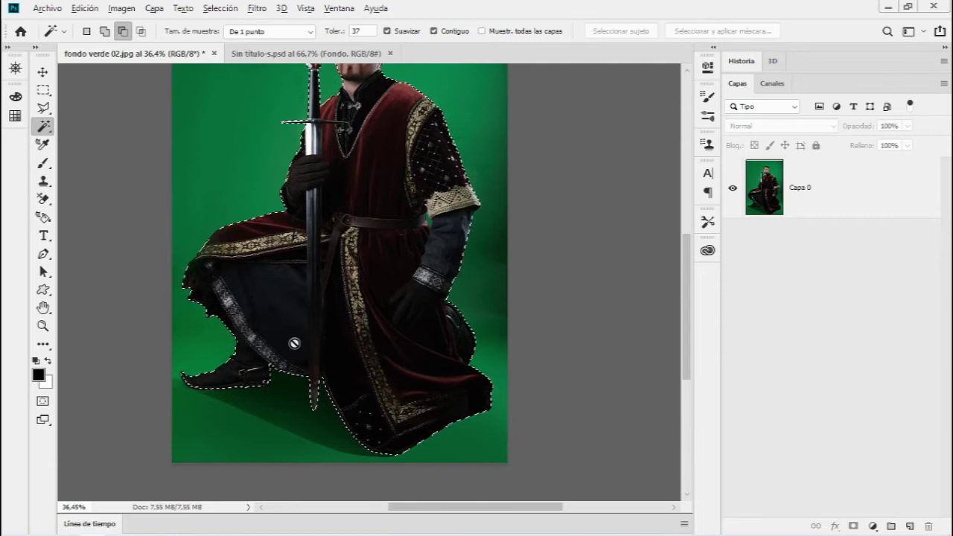
pyautogui.scroll(2, 295, 321)
pyautogui.scroll(3, 459, 119)
pyautogui.scroll(2, 506, 164)
pyautogui.scroll(2, 506, 164)
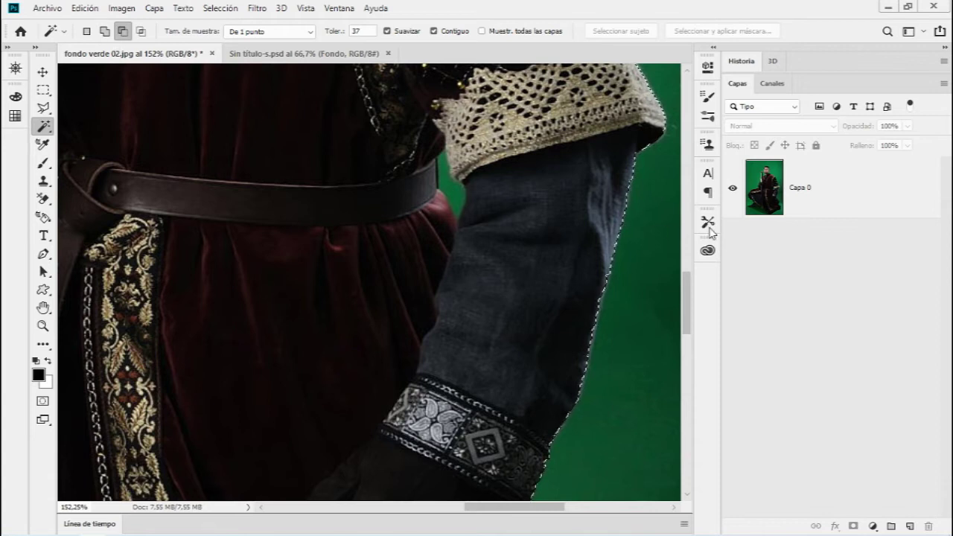
# Subtract the green gap between arm and body with the Magic Wand, then zoom back out
pyautogui.click(800, 210)
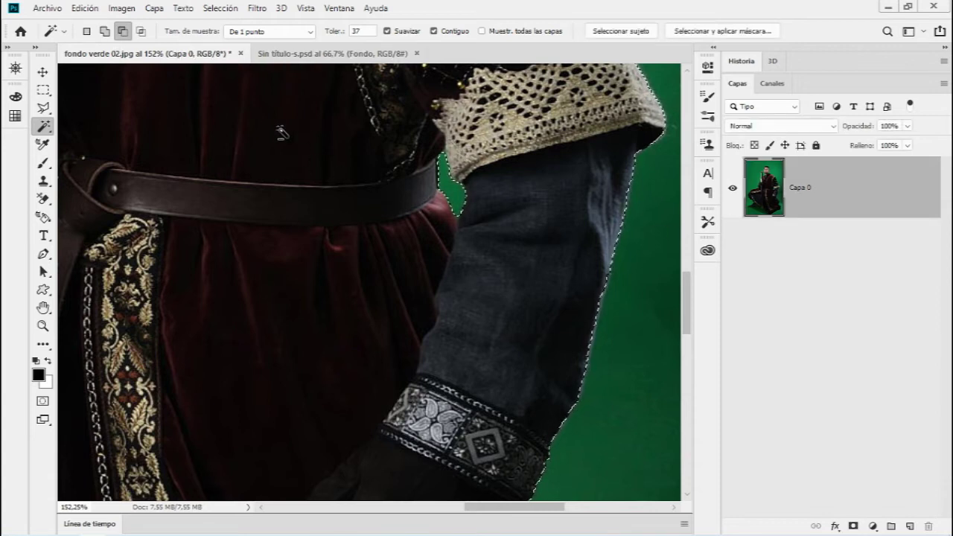
pyautogui.scroll(-2, 320, 240)
pyautogui.scroll(-2, 320, 240)
pyautogui.scroll(-2, 335, 245)
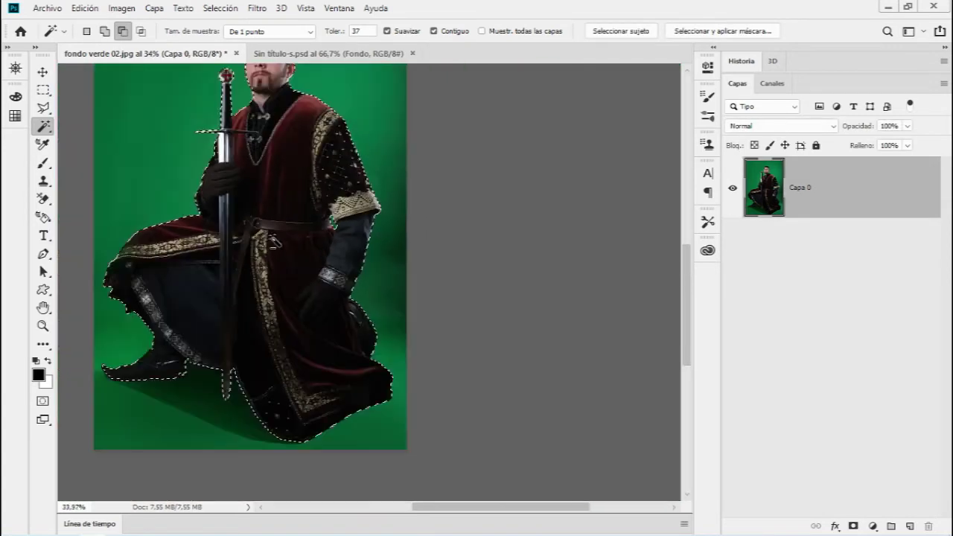
pyautogui.scroll(-1, 354, 249)
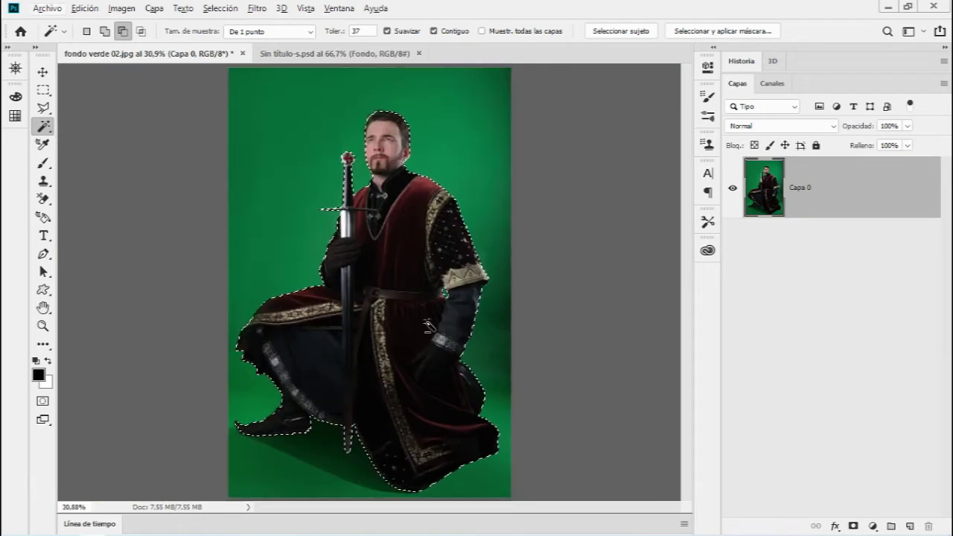
pyautogui.press('alt')
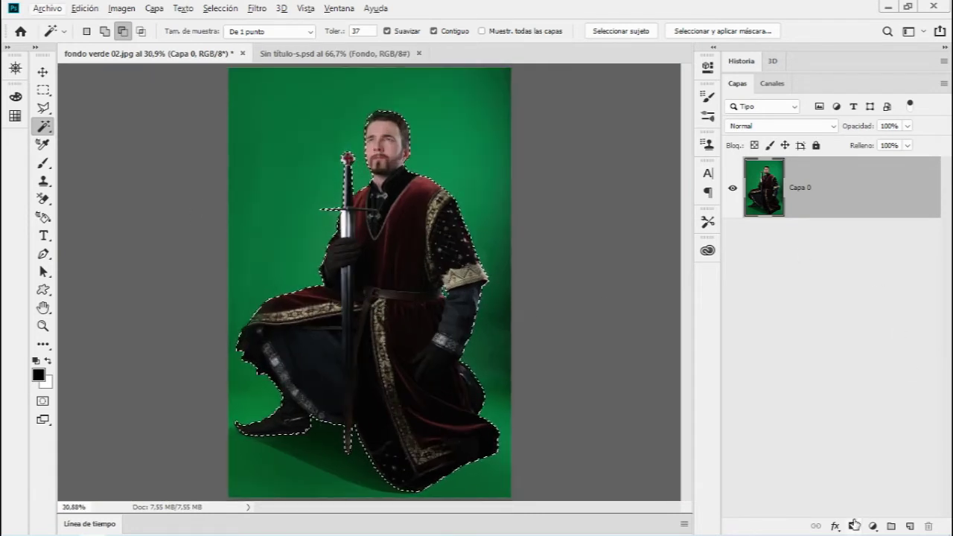
# Turn the selection into a layer mask and inspect its edges at the boot in Select and Mask
pyautogui.click(854, 525)
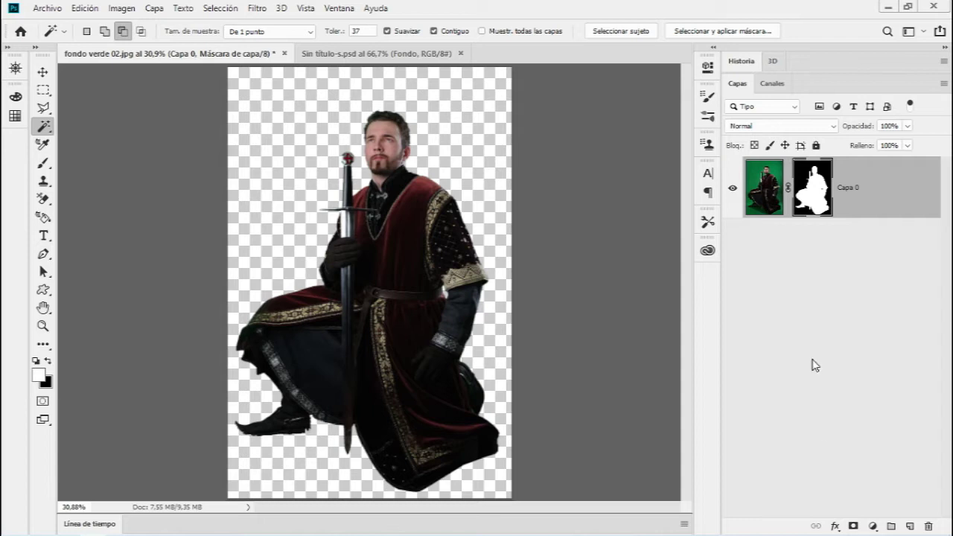
pyautogui.press('z')
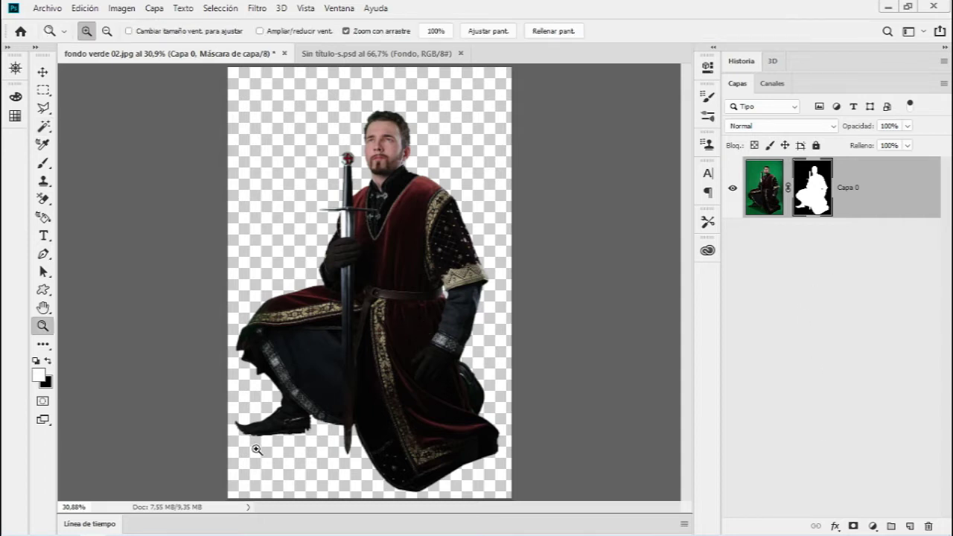
pyautogui.moveTo(256, 446); pyautogui.dragTo(340, 436)
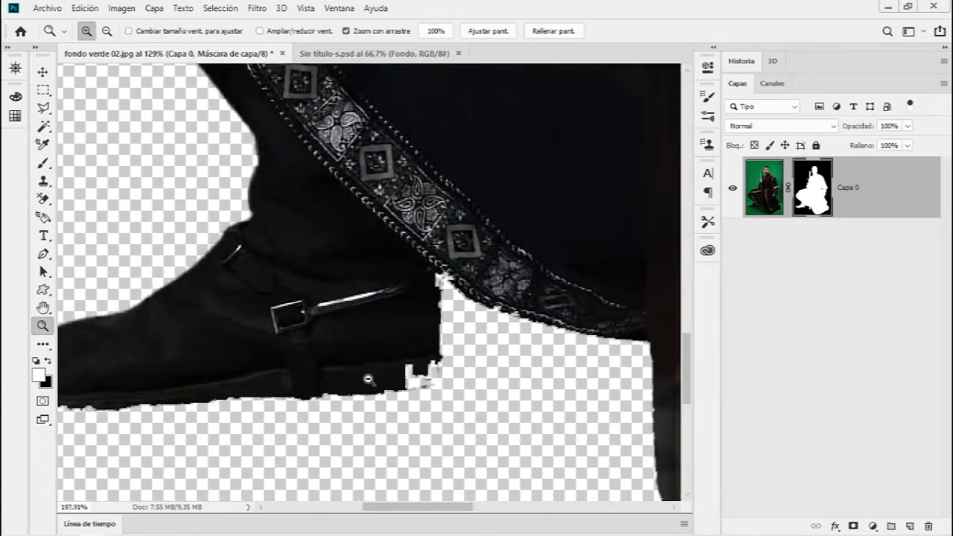
pyautogui.moveTo(337, 384)
pyautogui.mouseDown()
pyautogui.moveTo(385, 378)
pyautogui.moveTo(347, 374)
pyautogui.moveTo(447, 202)
pyautogui.moveTo(511, 123)
pyautogui.moveTo(466, 139)
pyautogui.moveTo(477, 158)
pyautogui.mouseUp()
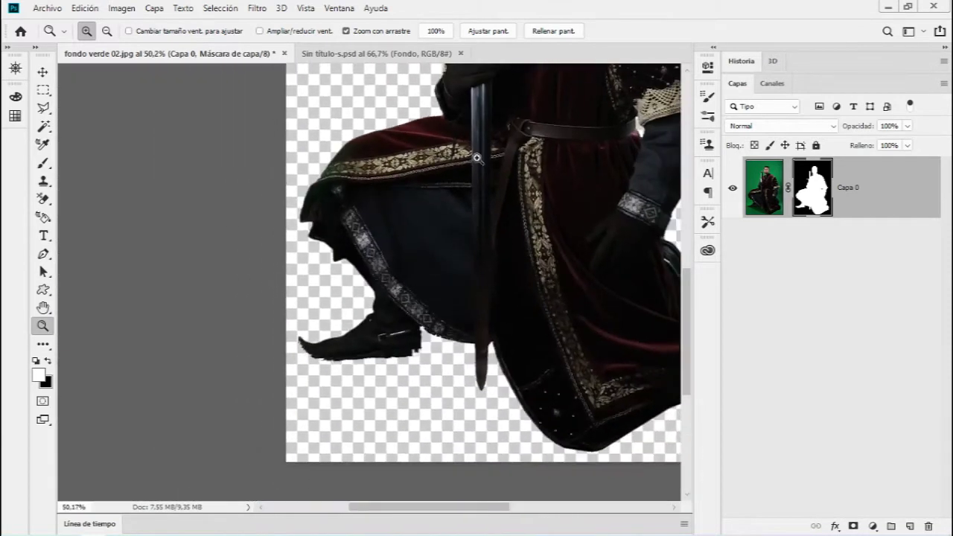
pyautogui.doubleClick(812, 188)
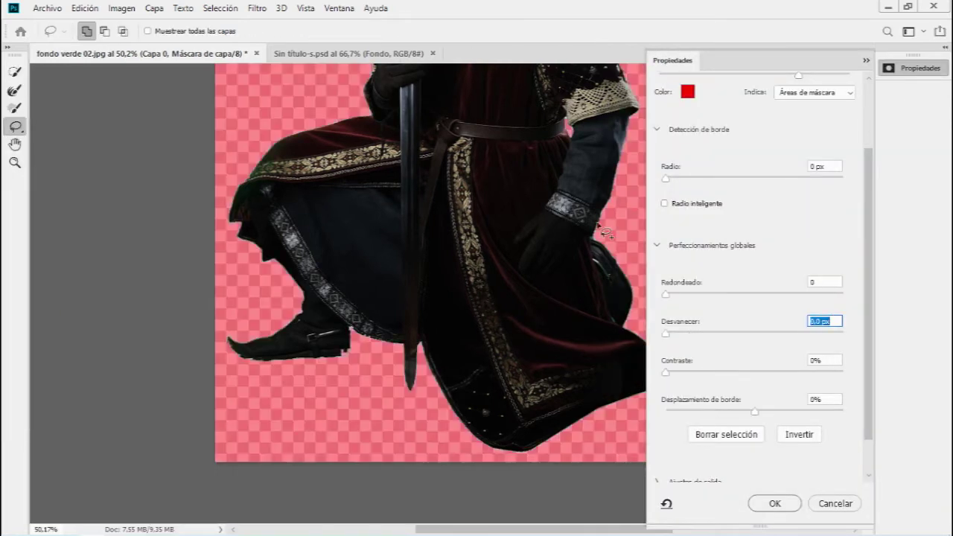
pyautogui.click(865, 61)
pyautogui.press('z')
pyautogui.hotkey('ctrl', '0')
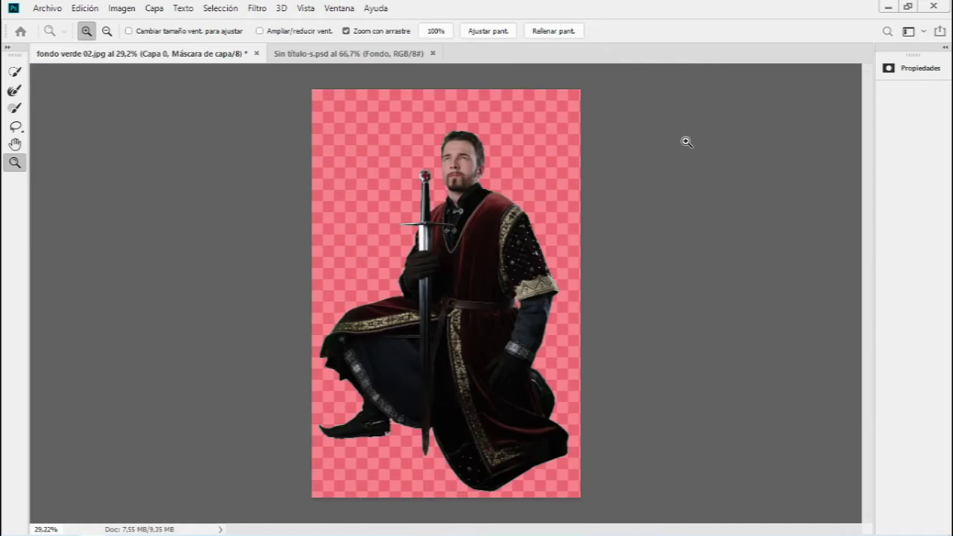
pyautogui.press('Escape')
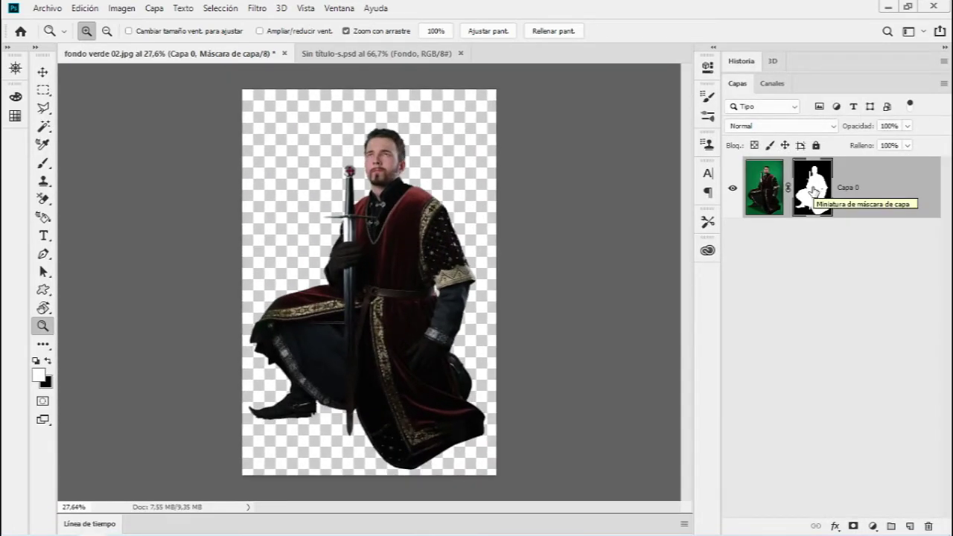
# Delete the Capa 0 layer mask with Eliminar máscara de capa
pyautogui.rightClick(814, 192)
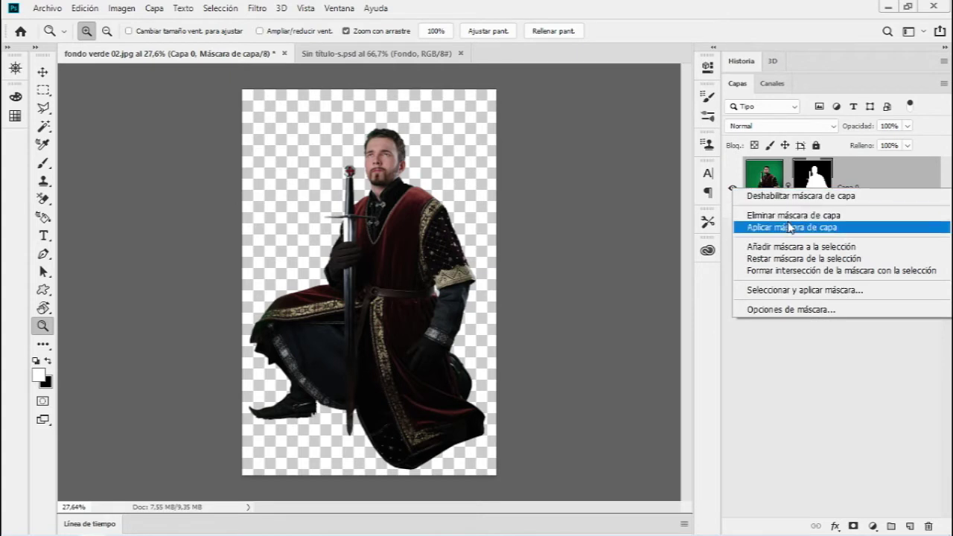
pyautogui.click(811, 216)
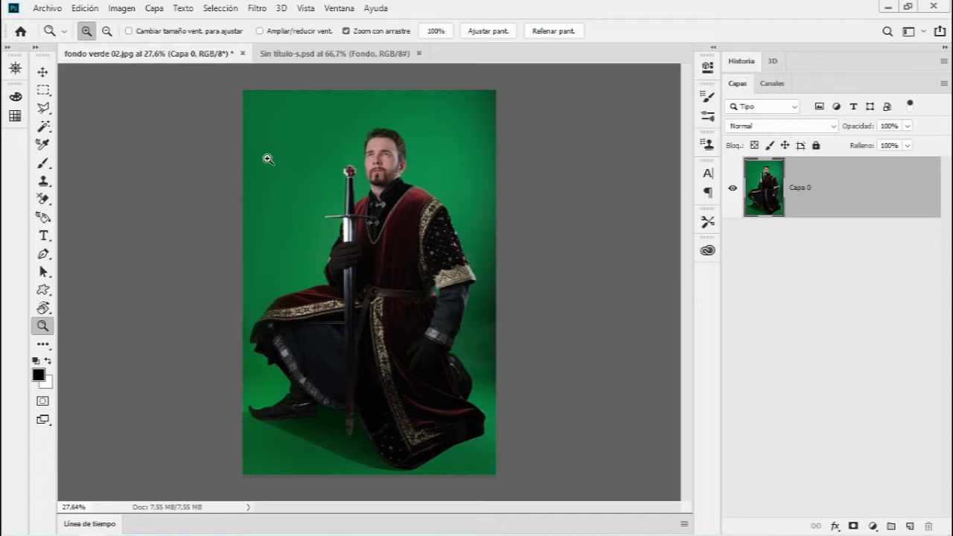
pyautogui.click(44, 126)
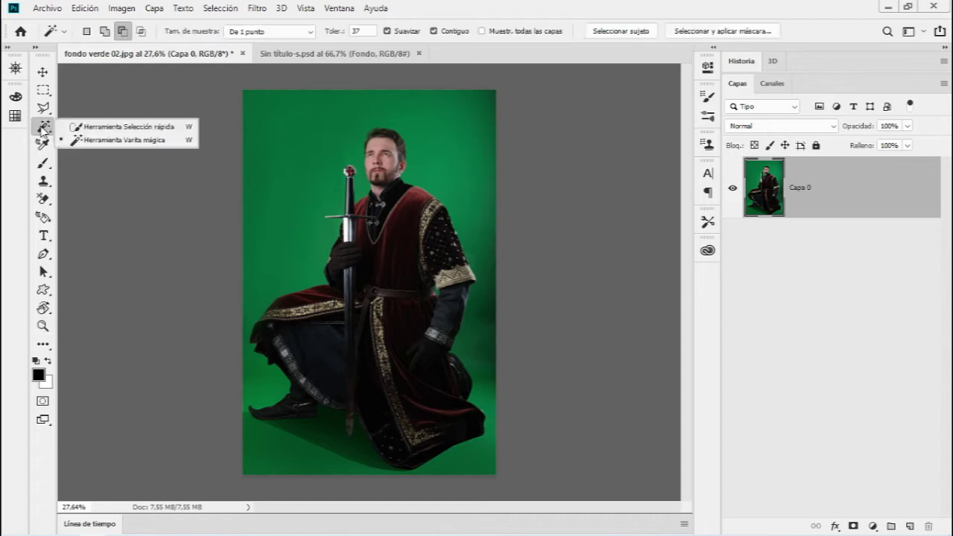
# Use the Magic Wand in Add mode to select the green background, the right strip and beside the arm
pyautogui.click(105, 141)
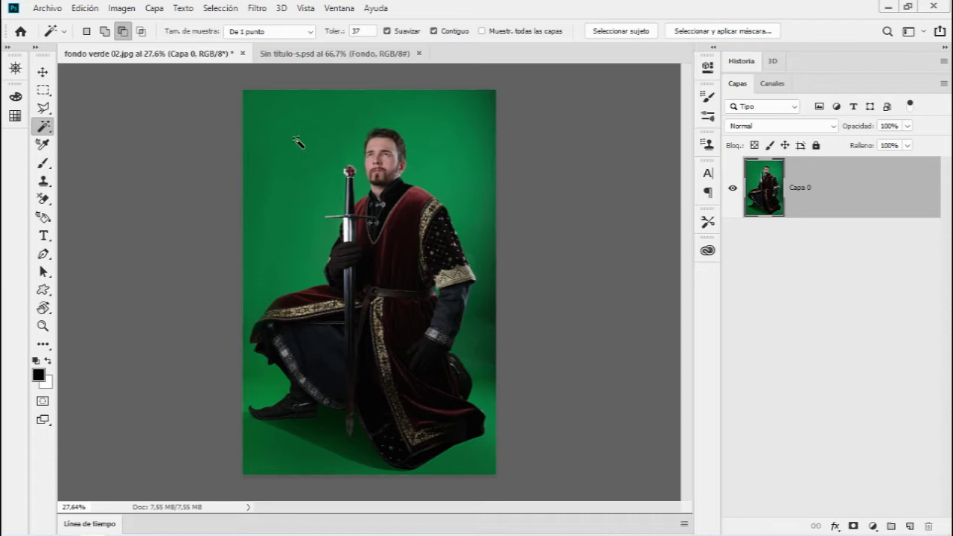
pyautogui.click(106, 32)
pyautogui.click(299, 132)
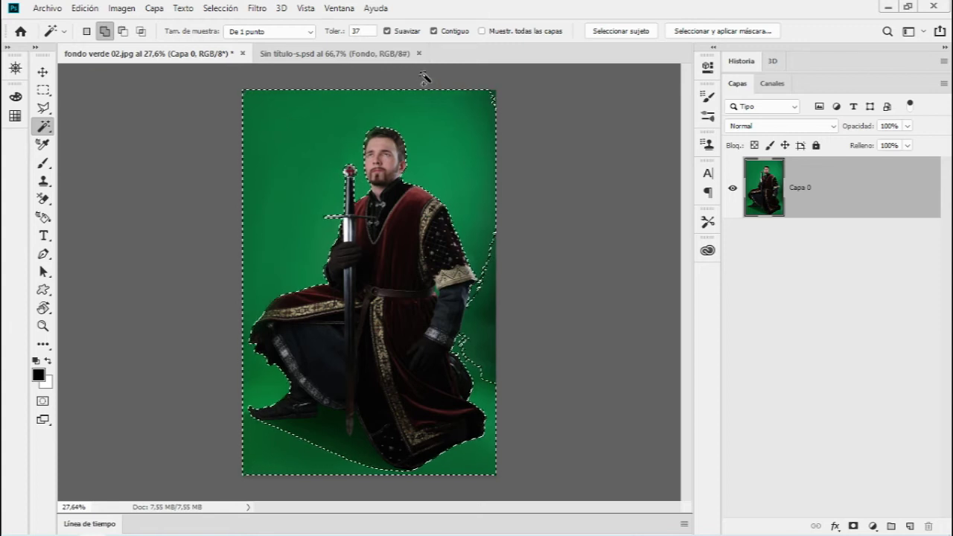
pyautogui.click(493, 317)
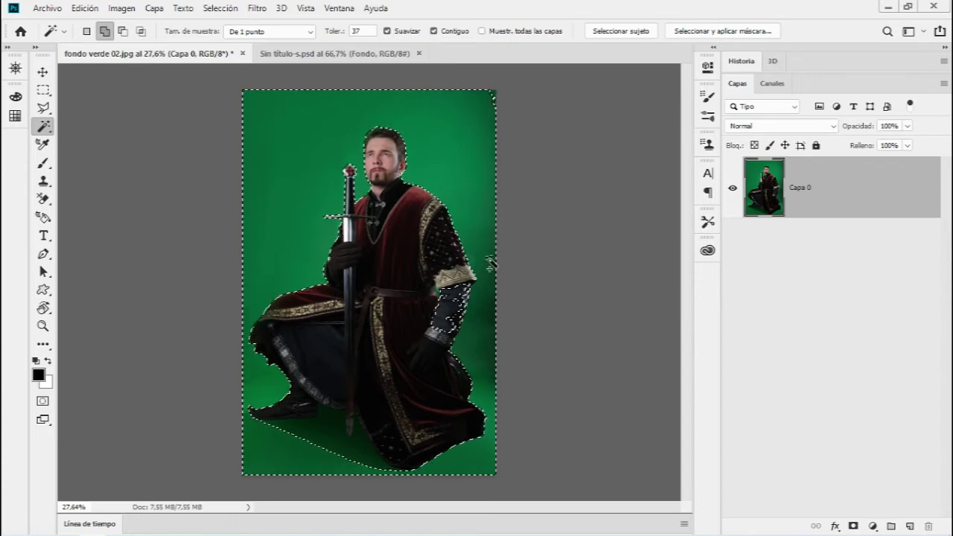
pyautogui.scroll(3, 488, 313)
pyautogui.scroll(2, 476, 342)
pyautogui.scroll(2, 506, 277)
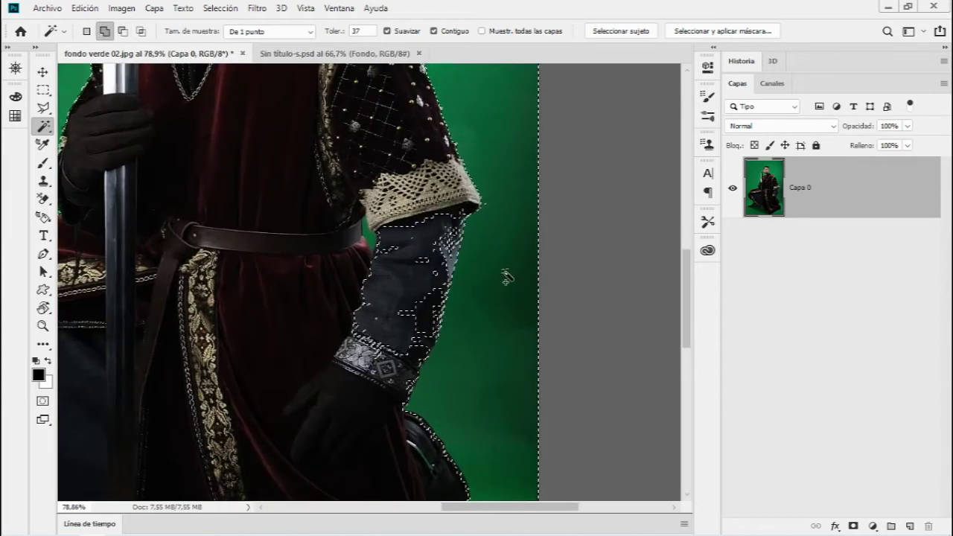
pyautogui.click(486, 292)
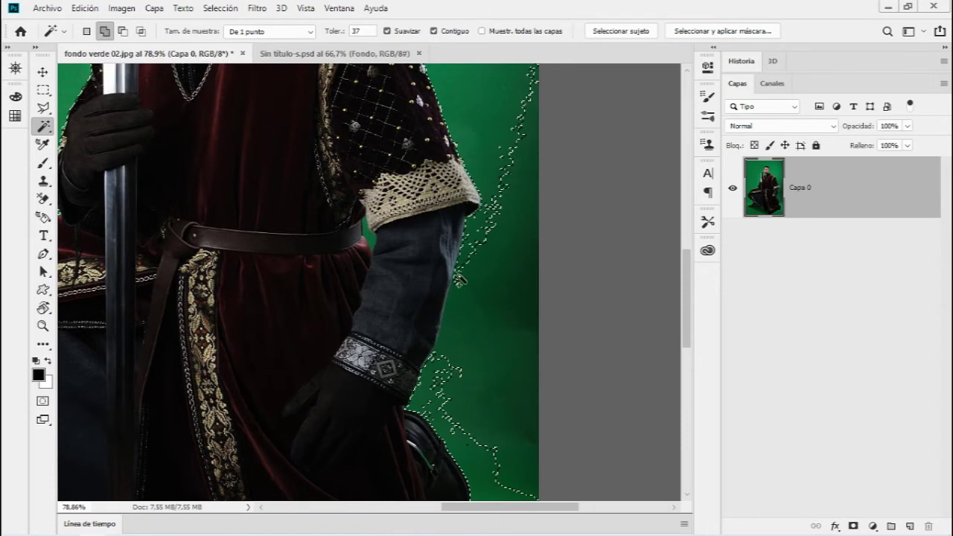
# Lower the Magic Wand tolerance to 20 and add the green near the sleeve
pyautogui.scroll(-3, 477, 238)
pyautogui.scroll(-1, 476, 298)
pyautogui.moveTo(453, 405); pyautogui.dragTo(531, 200)
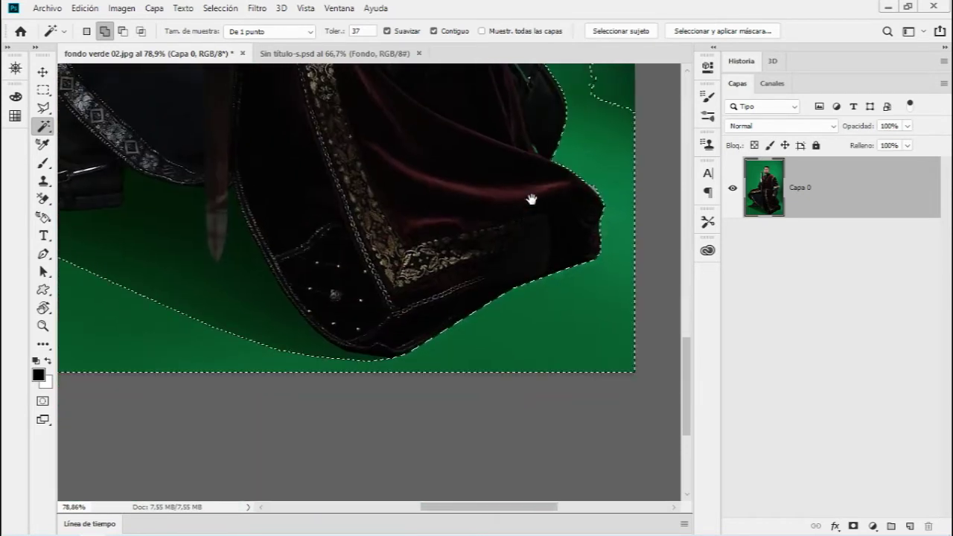
pyautogui.scroll(1, 530, 200)
pyautogui.hscroll(-3, 531, 199)
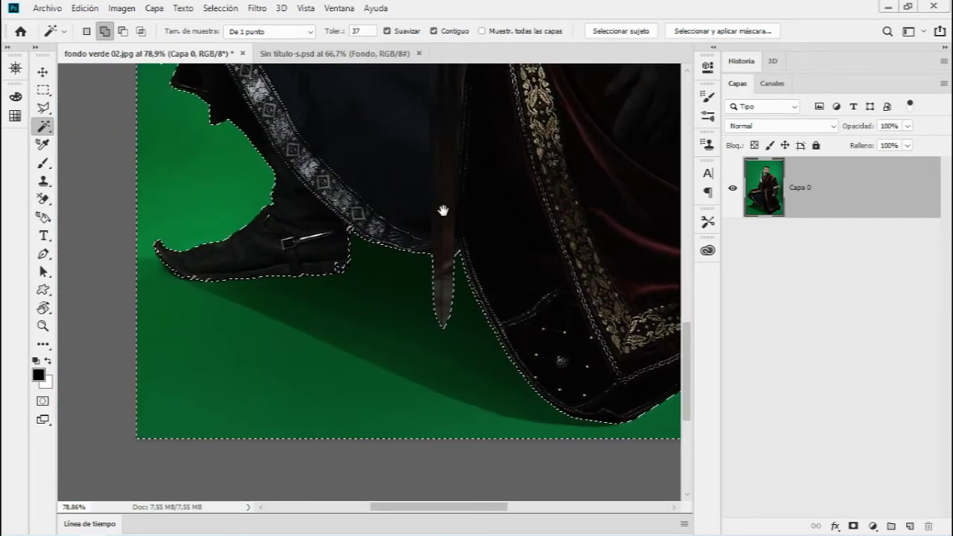
pyautogui.scroll(1, 443, 210)
pyautogui.scroll(3, 404, 296)
pyautogui.hscroll(3, 507, 194)
pyautogui.scroll(2, 378, 254)
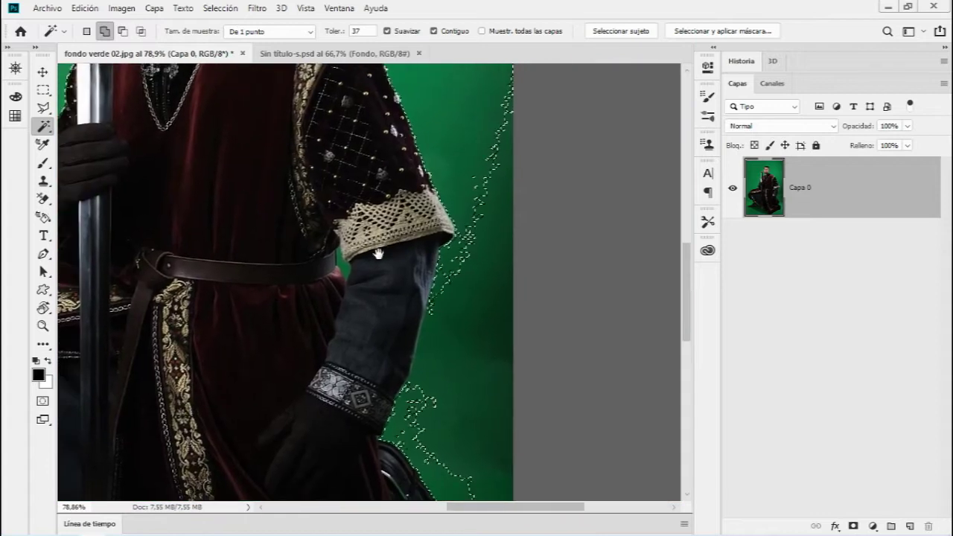
pyautogui.scroll(3, 378, 254)
pyautogui.scroll(1, 358, 379)
pyautogui.hscroll(-1, 358, 379)
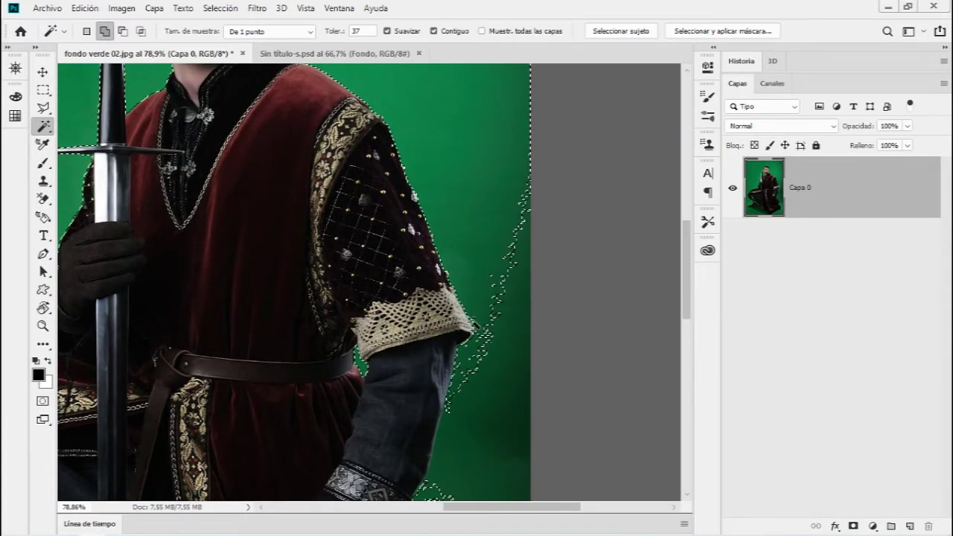
pyautogui.scroll(2, 468, 353)
pyautogui.scroll(-3, 462, 219)
pyautogui.hscroll(1, 462, 219)
pyautogui.moveTo(340, 37); pyautogui.dragTo(319, 33)
pyautogui.click(454, 425)
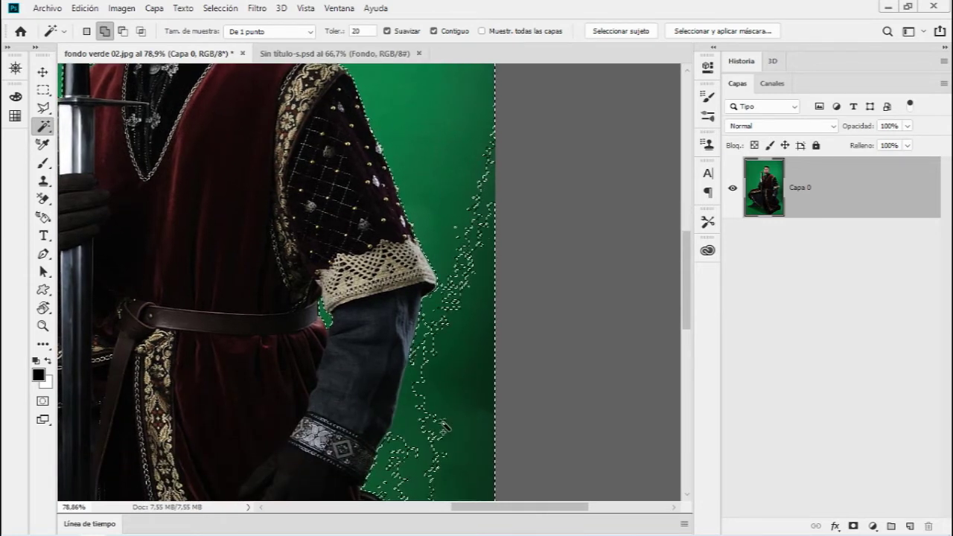
# Add the missed green below the belt and beside the boot and sword tip
pyautogui.moveTo(436, 425); pyautogui.dragTo(472, 209)
pyautogui.moveTo(402, 427)
pyautogui.mouseDown()
pyautogui.moveTo(444, 198)
pyautogui.moveTo(437, 245)
pyautogui.moveTo(504, 266)
pyautogui.mouseUp()
pyautogui.scroll(-1, 440, 221)
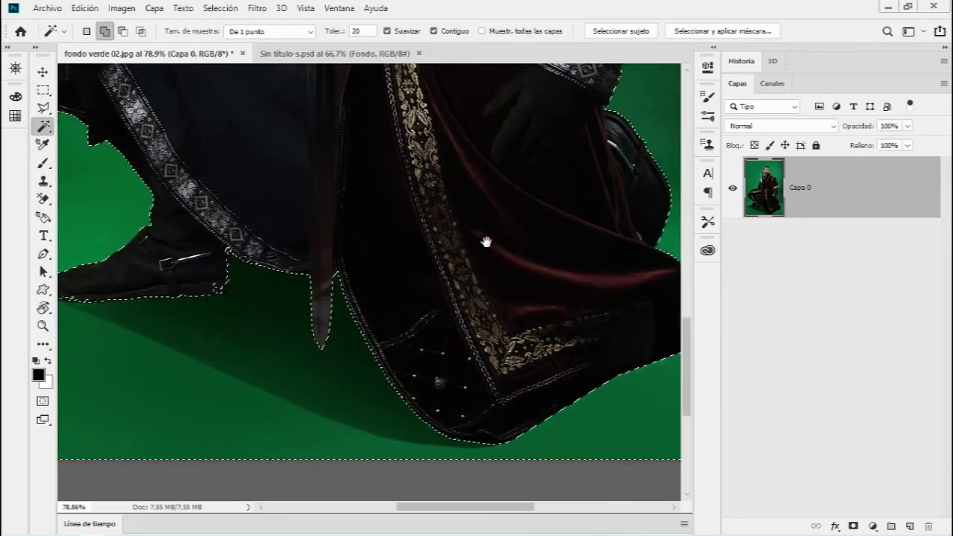
pyautogui.scroll(1, 503, 266)
pyautogui.scroll(1, 417, 313)
pyautogui.scroll(1, 335, 350)
pyautogui.scroll(1, 276, 381)
pyautogui.keyDown('alt'); pyautogui.click(275, 381); pyautogui.keyUp('alt')
pyautogui.keyDown('shift'); pyautogui.click(289, 386); pyautogui.keyUp('shift')
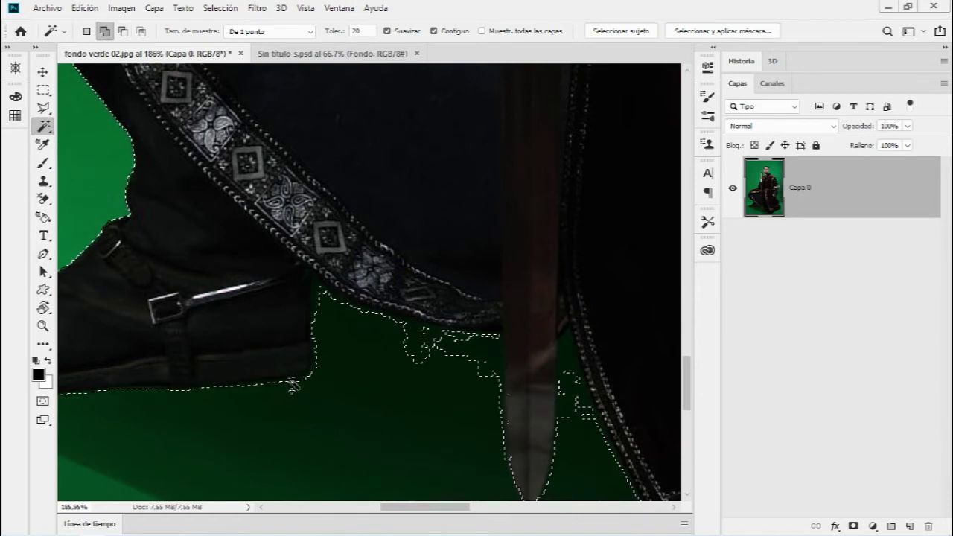
pyautogui.click(419, 367)
pyautogui.click(421, 376)
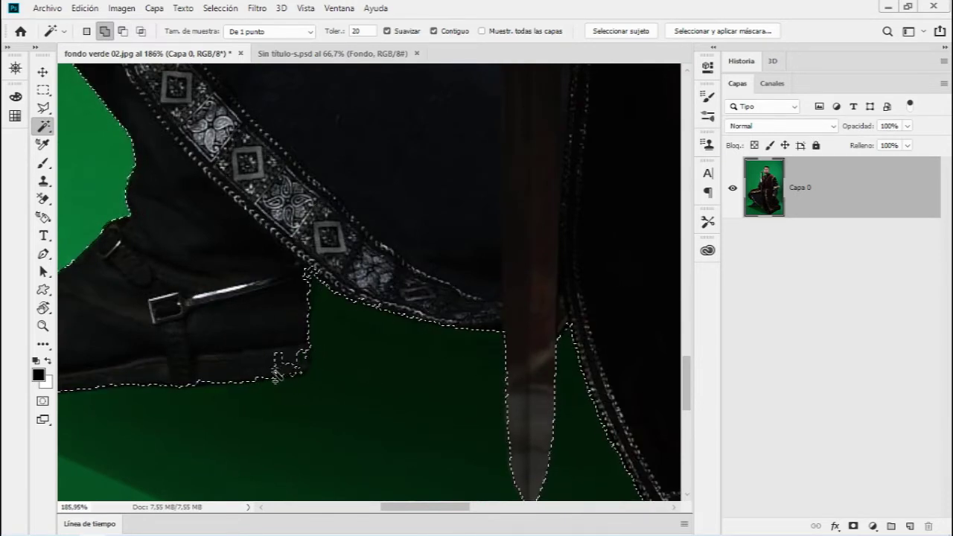
# Enter Quick Mask mode and set up a size-15 brush
pyautogui.press('q')
pyautogui.press('x')
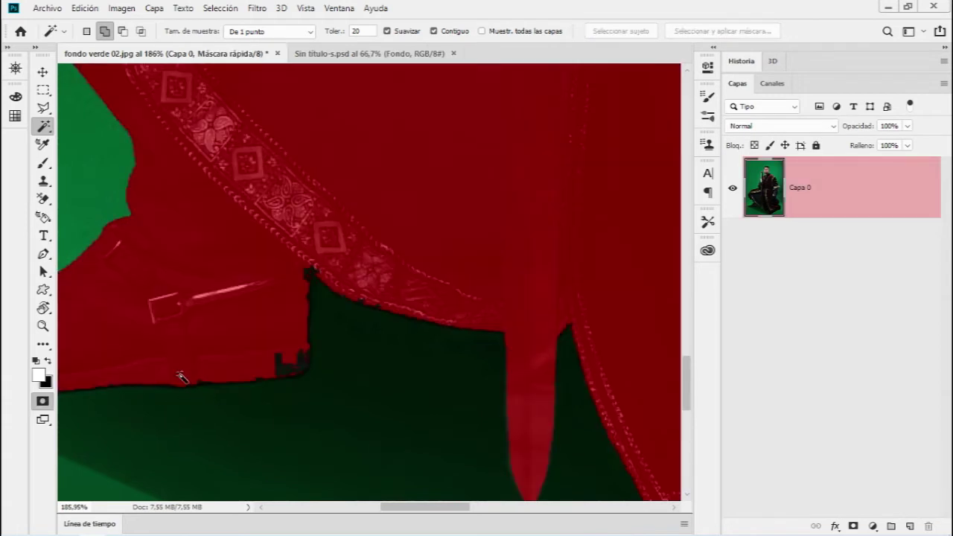
pyautogui.press('b')
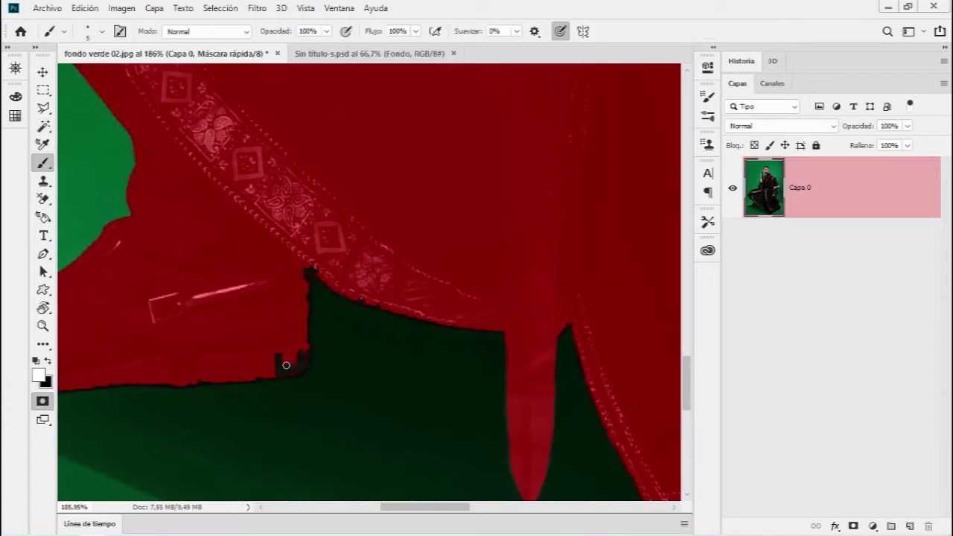
pyautogui.moveTo(273, 362); pyautogui.dragTo(283, 362)
pyautogui.scroll(-2, 301, 278)
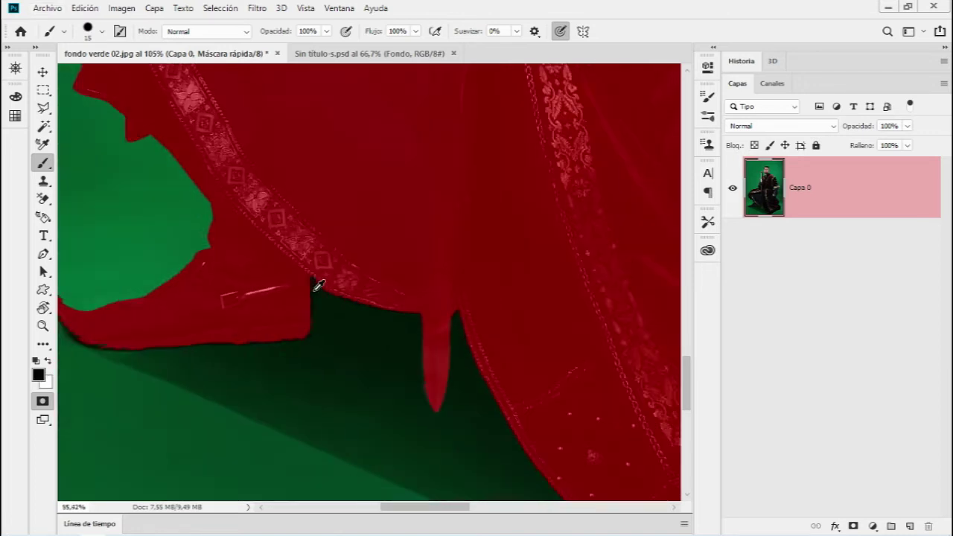
pyautogui.scroll(-3, 350, 272)
pyautogui.scroll(-3, 417, 246)
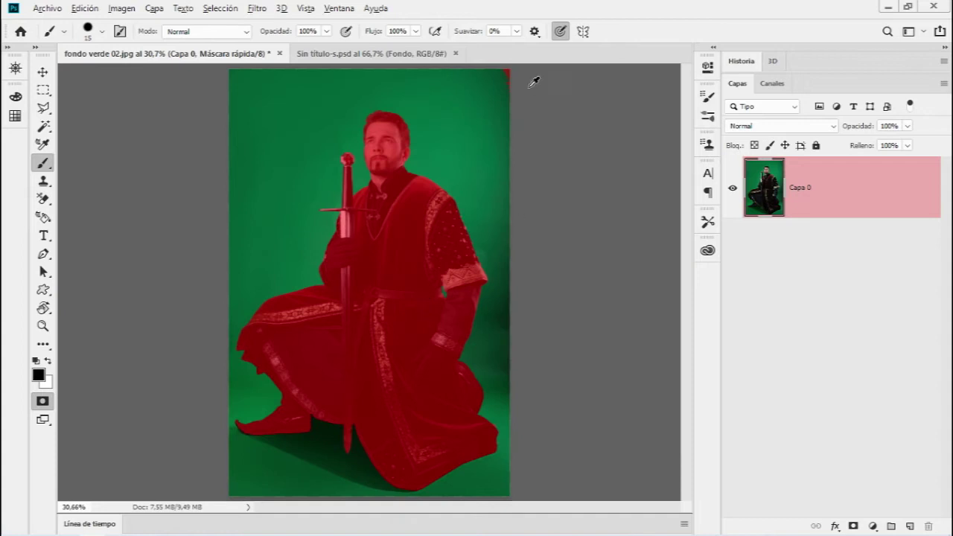
pyautogui.scroll(3, 534, 82)
pyautogui.scroll(2, 487, 98)
pyautogui.scroll(2, 451, 264)
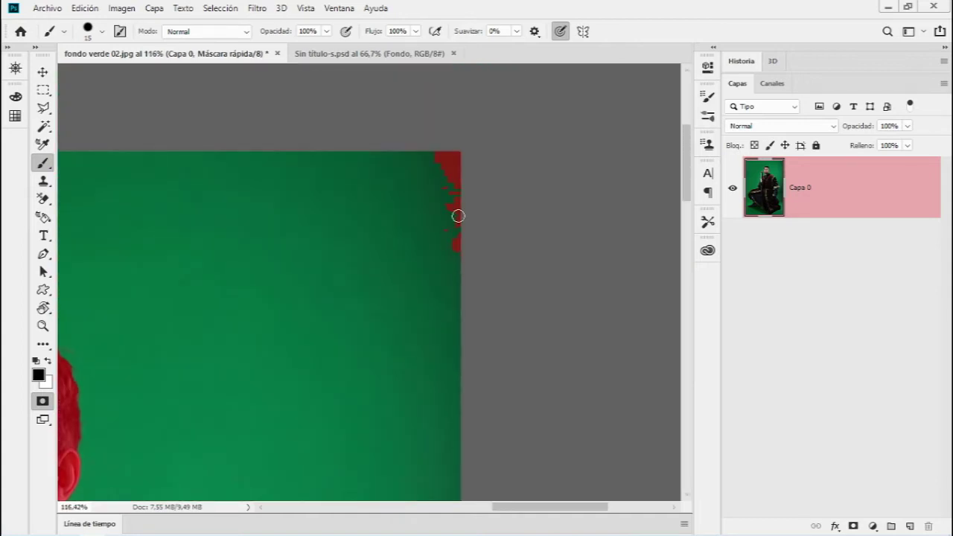
# Paint white over the red strip at the top-right edge, then exit Quick Mask
pyautogui.press('x')
pyautogui.moveTo(425, 245)
pyautogui.mouseDown()
pyautogui.moveTo(455, 196)
pyautogui.moveTo(424, 208)
pyautogui.mouseUp()
pyautogui.scroll(-5, 350, 304)
pyautogui.scroll(-1, 365, 223)
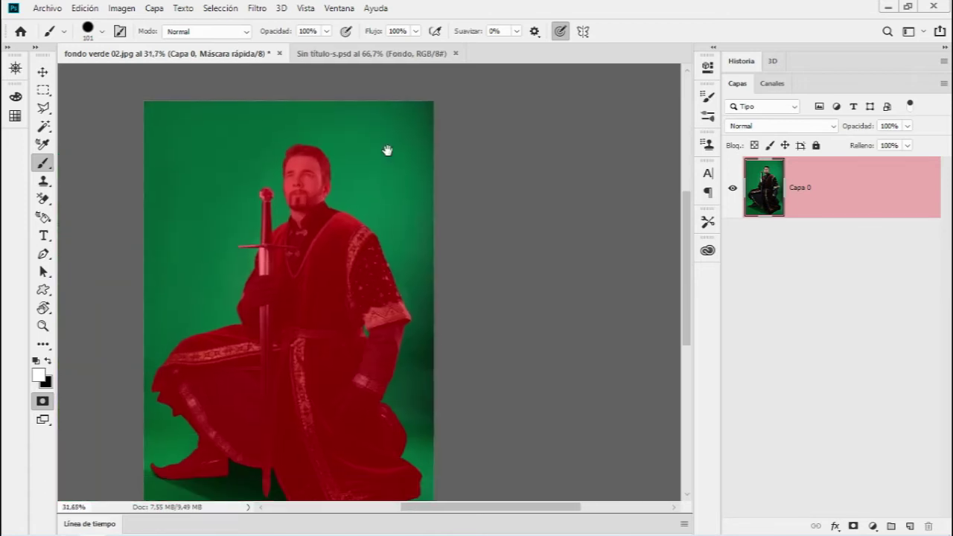
pyautogui.scroll(1, 325, 333)
pyautogui.scroll(-2, 323, 298)
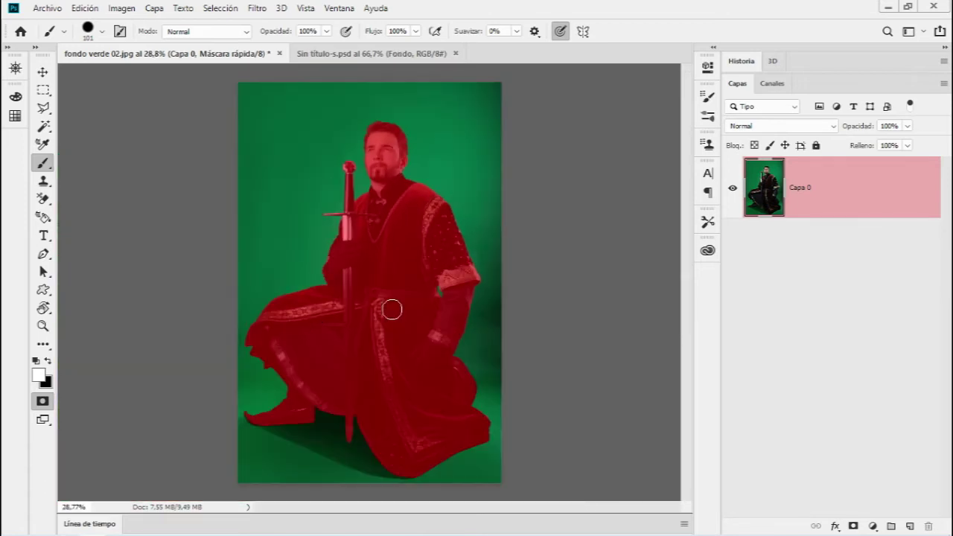
pyautogui.press('q')
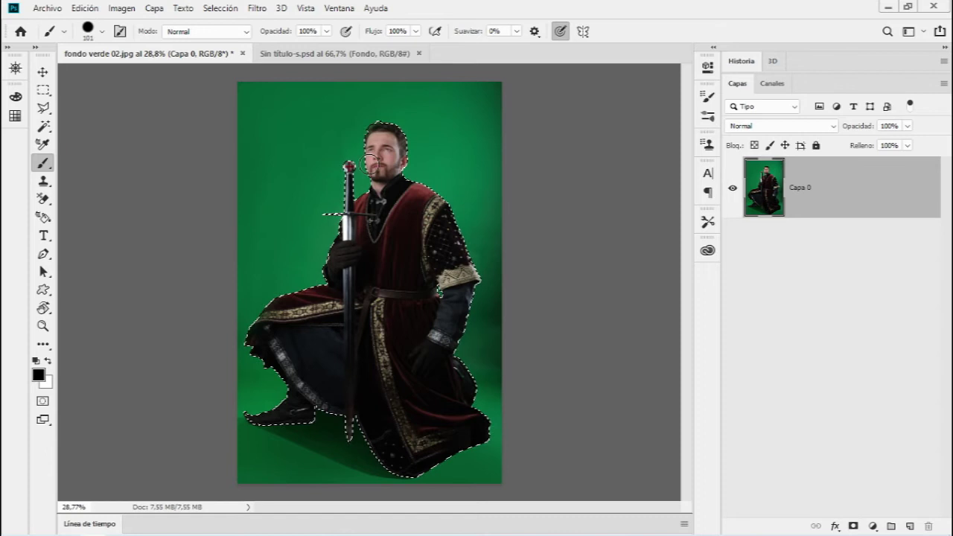
pyautogui.press('z')
pyautogui.moveTo(325, 447); pyautogui.dragTo(357, 443)
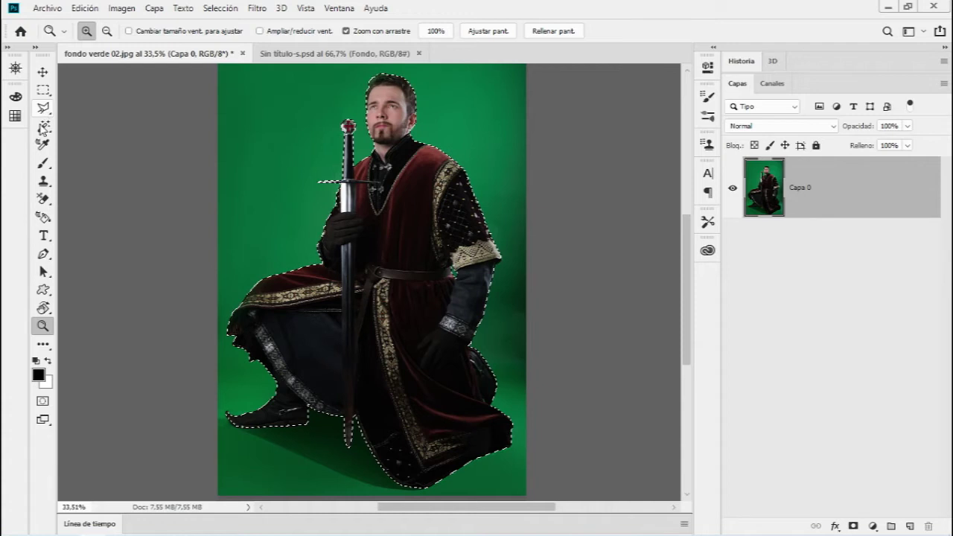
pyautogui.rightClick(43, 126)
pyautogui.click(117, 137)
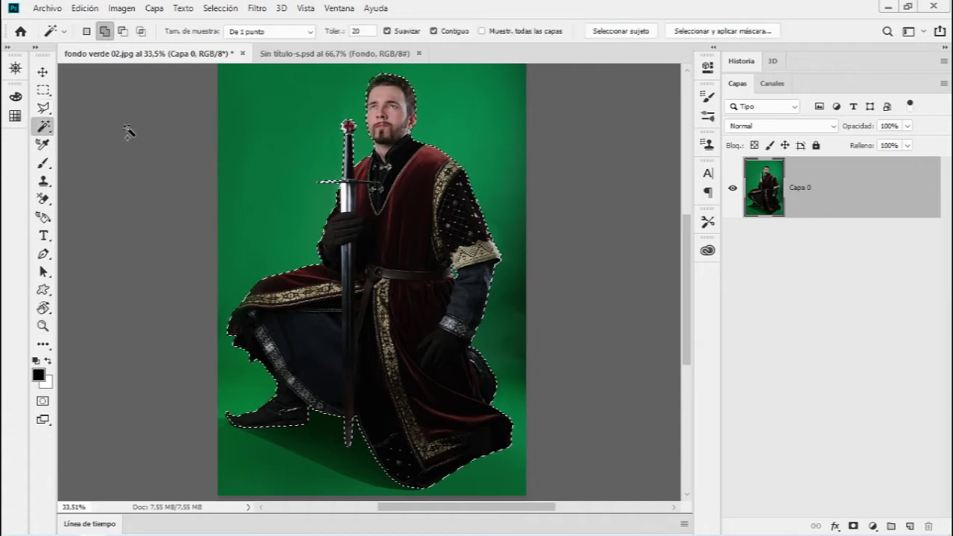
pyautogui.click(708, 32)
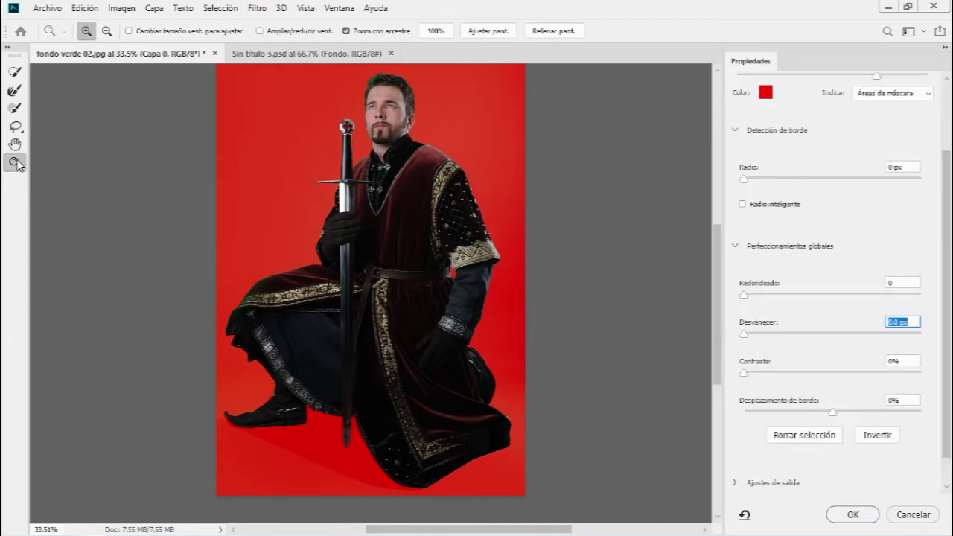
# Zoom around the knight in Select and Mask to inspect the selection edge
pyautogui.moveTo(344, 88); pyautogui.dragTo(451, 186)
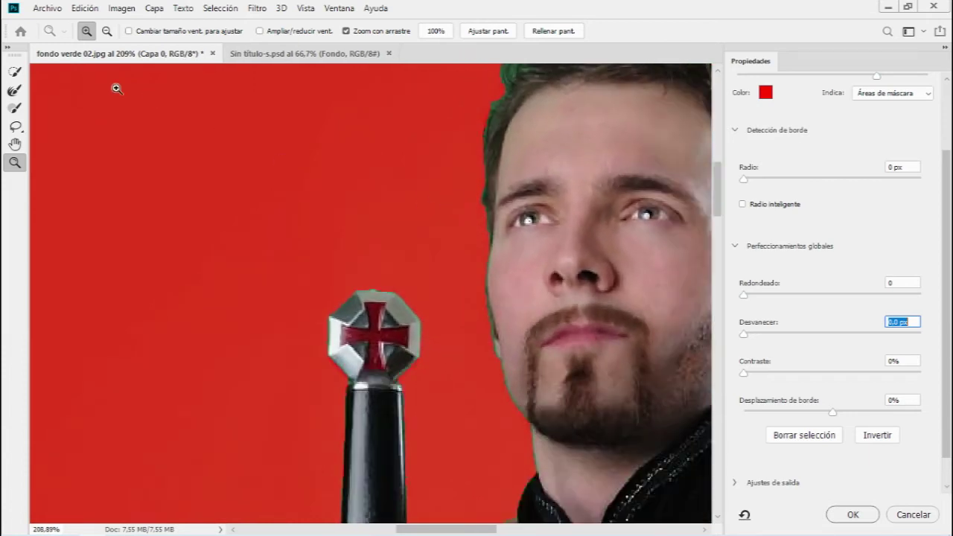
pyautogui.click(15, 91)
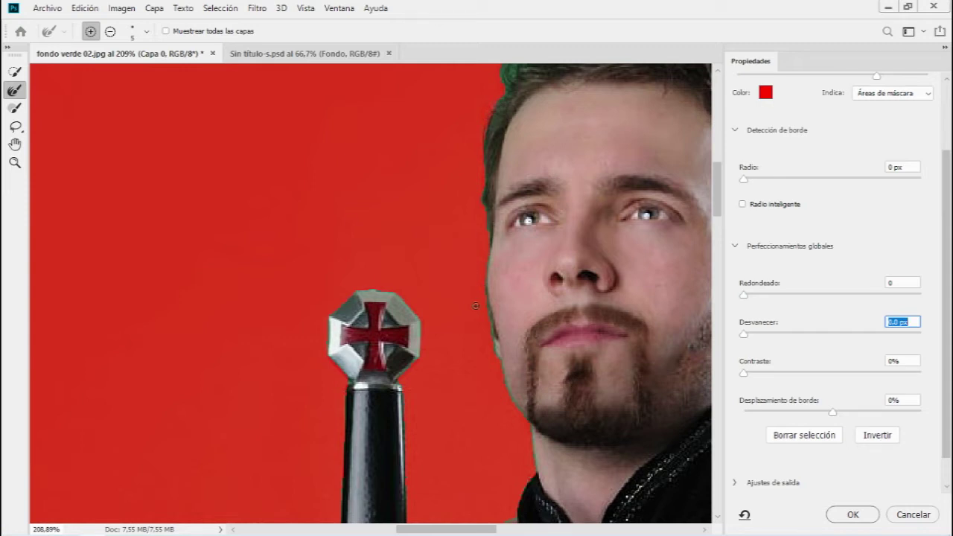
pyautogui.click(15, 162)
pyautogui.moveTo(319, 219); pyautogui.dragTo(283, 220)
pyautogui.moveTo(670, 484)
pyautogui.mouseDown()
pyautogui.moveTo(477, 352)
pyautogui.moveTo(394, 315)
pyautogui.moveTo(487, 330)
pyautogui.moveTo(380, 358)
pyautogui.moveTo(438, 358)
pyautogui.moveTo(383, 394)
pyautogui.moveTo(377, 248)
pyautogui.mouseUp()
pyautogui.scroll(-5, 377, 248)
pyautogui.scroll(-3, 413, 270)
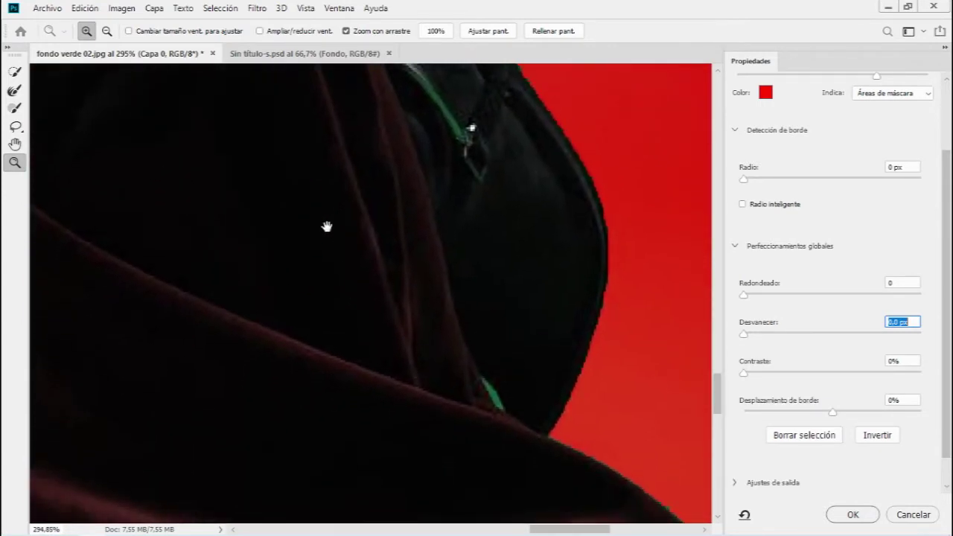
pyautogui.moveTo(402, 310); pyautogui.dragTo(315, 174)
pyautogui.moveTo(437, 435); pyautogui.dragTo(370, 161)
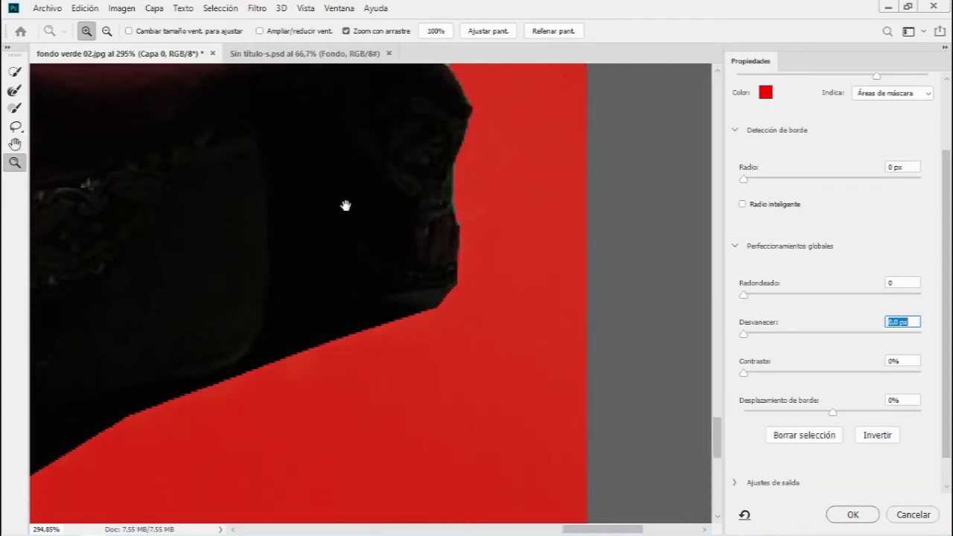
pyautogui.moveTo(194, 255)
pyautogui.mouseDown()
pyautogui.moveTo(291, 296)
pyautogui.moveTo(168, 423)
pyautogui.moveTo(357, 404)
pyautogui.mouseUp()
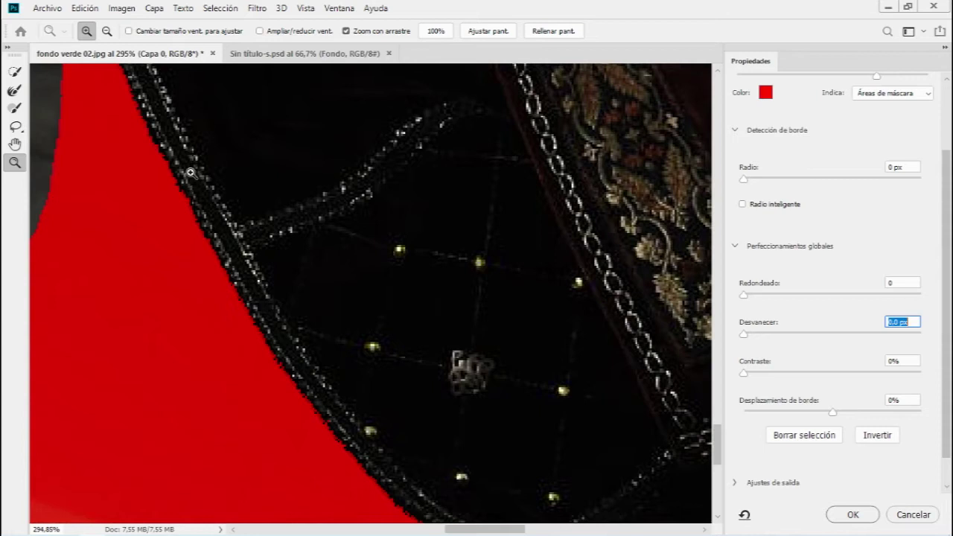
# Set Smooth 10, Feather 2 px and Contrast 30%, then confirm Select and Mask
pyautogui.moveTo(745, 297); pyautogui.dragTo(751, 299)
pyautogui.moveTo(746, 333)
pyautogui.mouseDown()
pyautogui.moveTo(769, 344)
pyautogui.moveTo(767, 372)
pyautogui.mouseUp()
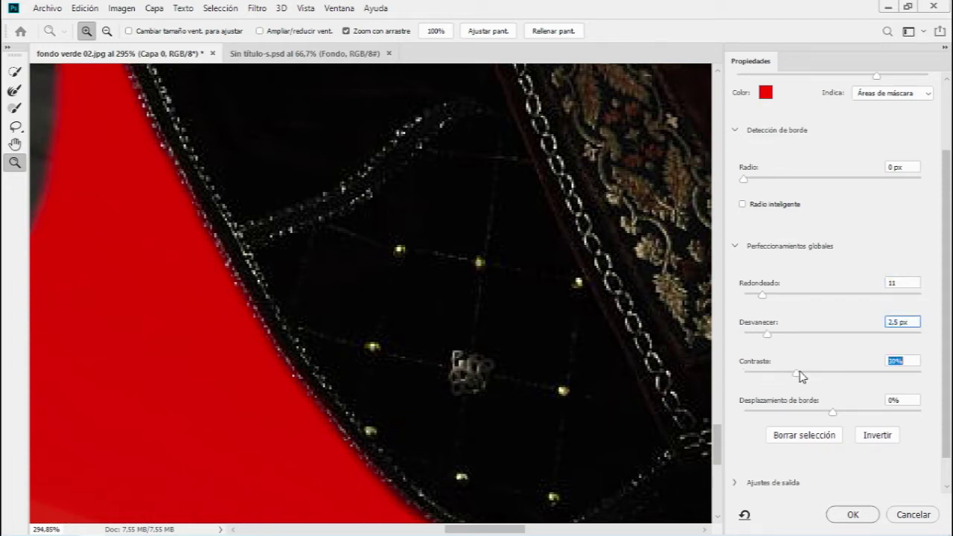
pyautogui.hotkey('shift', 'Tab')
pyautogui.press('Down')
pyautogui.hotkey('shift', 'Tab')
pyautogui.press('Down')
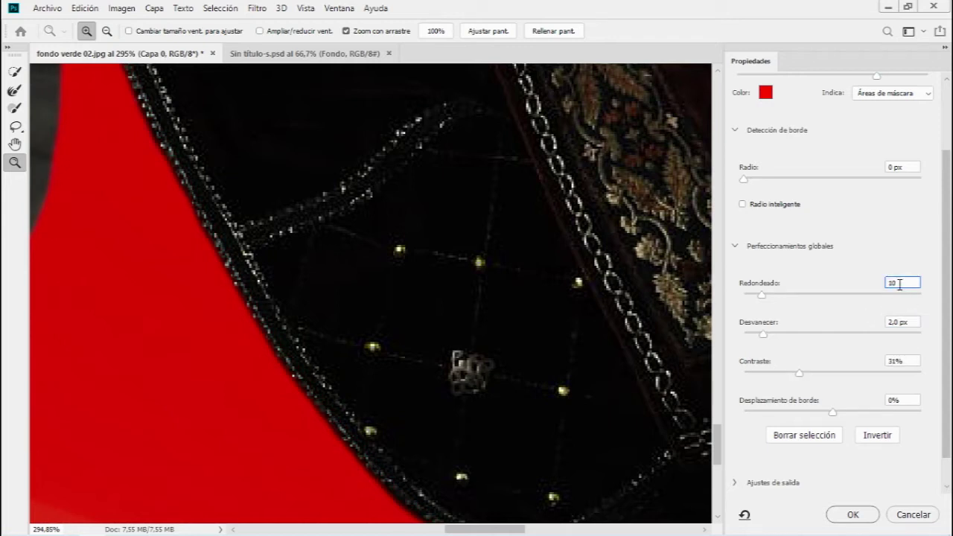
pyautogui.press('Tab')
pyautogui.click(897, 360)
pyautogui.write('0')
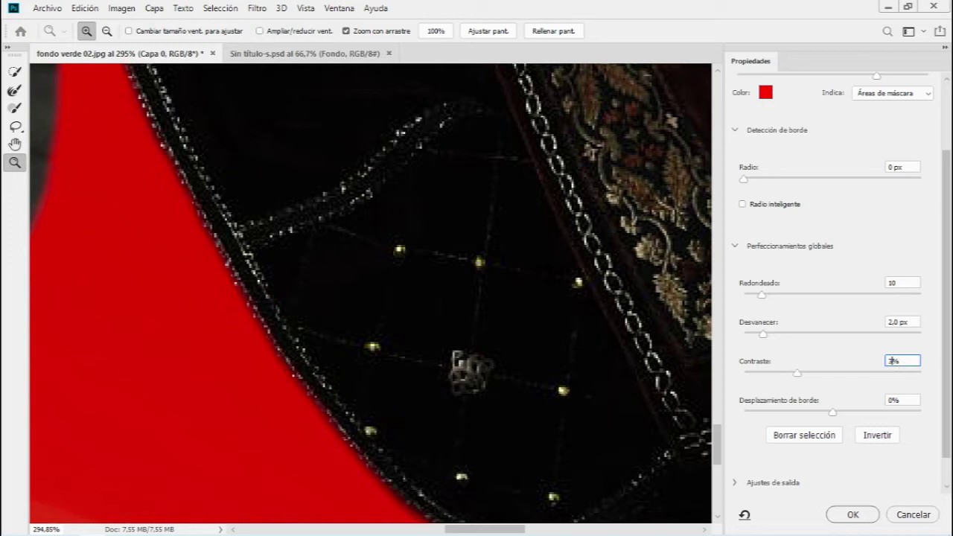
pyautogui.click(861, 516)
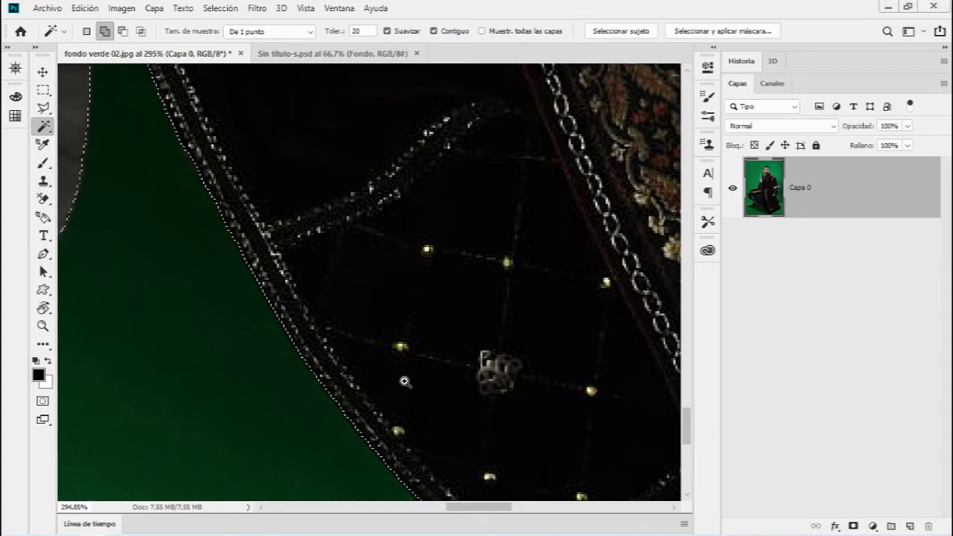
# Add a layer mask to Capa 0 hiding the green background, and inspect the face edge
pyautogui.press('z')
pyautogui.click(318, 417)
pyautogui.moveTo(332, 410); pyautogui.dragTo(310, 409)
pyautogui.keyDown('alt'); pyautogui.click(310, 409); pyautogui.keyUp('alt')
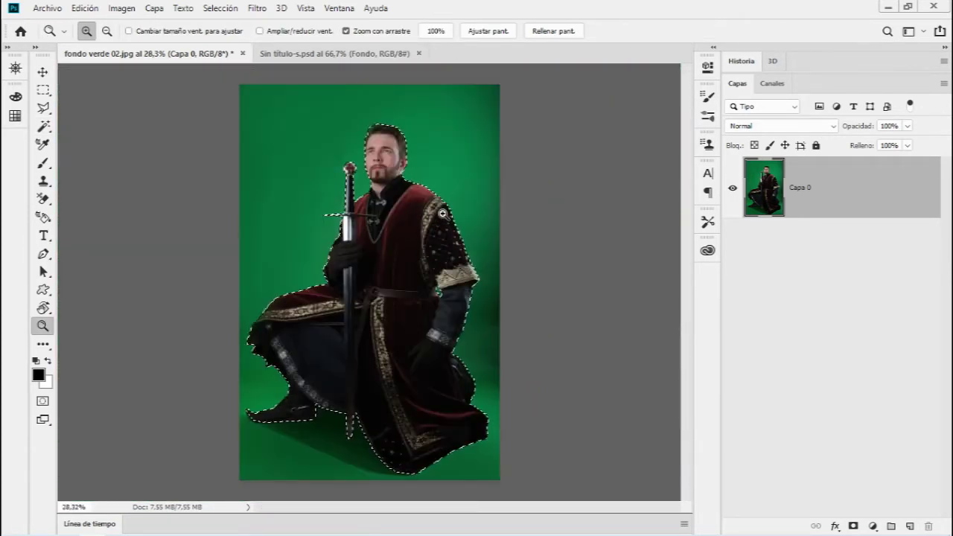
pyautogui.moveTo(422, 354); pyautogui.dragTo(617, 308)
pyautogui.click(856, 527)
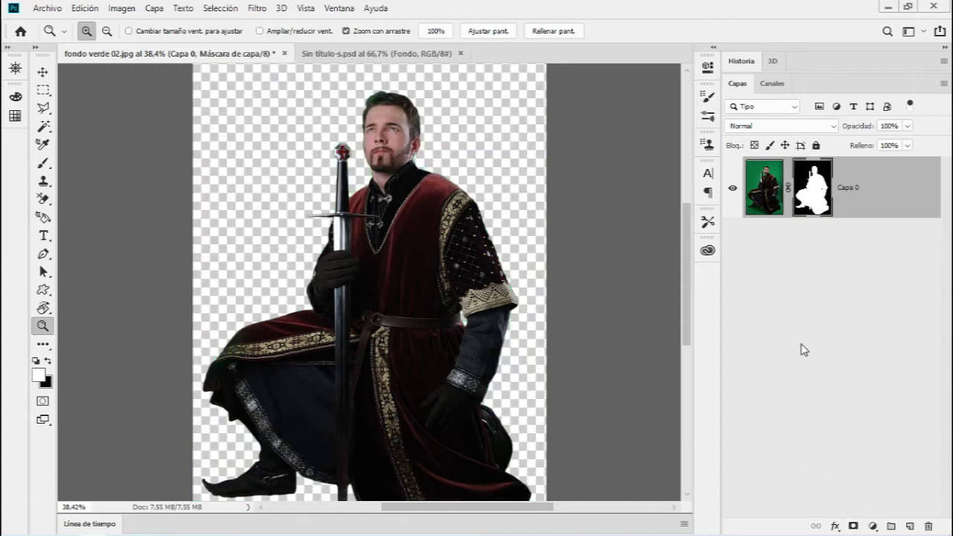
pyautogui.moveTo(368, 172); pyautogui.dragTo(372, 159)
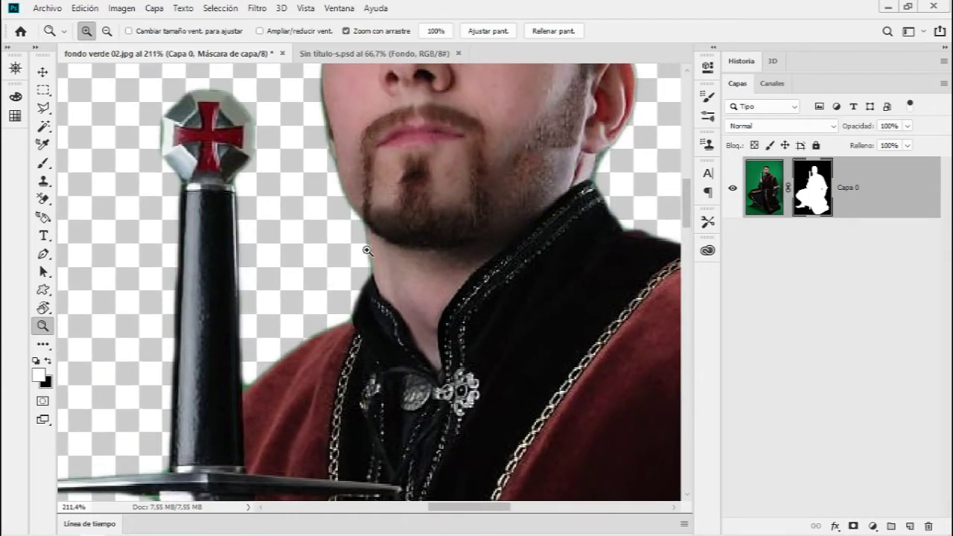
pyautogui.moveTo(367, 250); pyautogui.dragTo(378, 249)
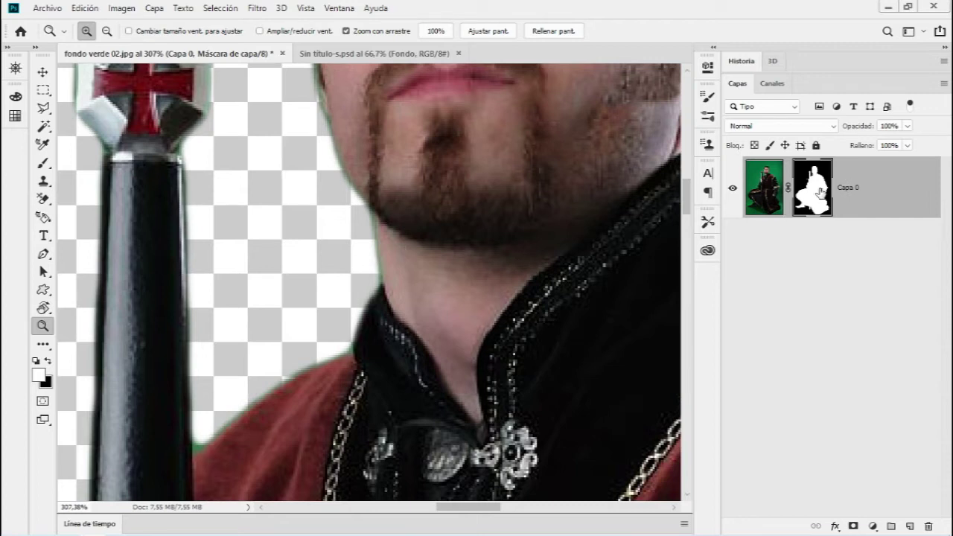
pyautogui.doubleClick(820, 192)
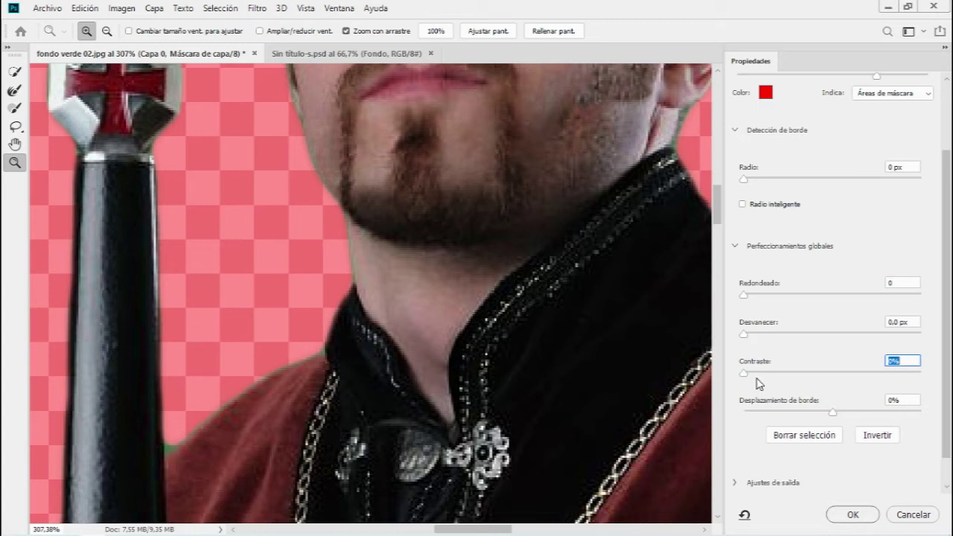
# Set the mask to Contrast 21%, Shift Edge -46% and Feather 1.4 px, then apply
pyautogui.moveTo(758, 378); pyautogui.dragTo(780, 374)
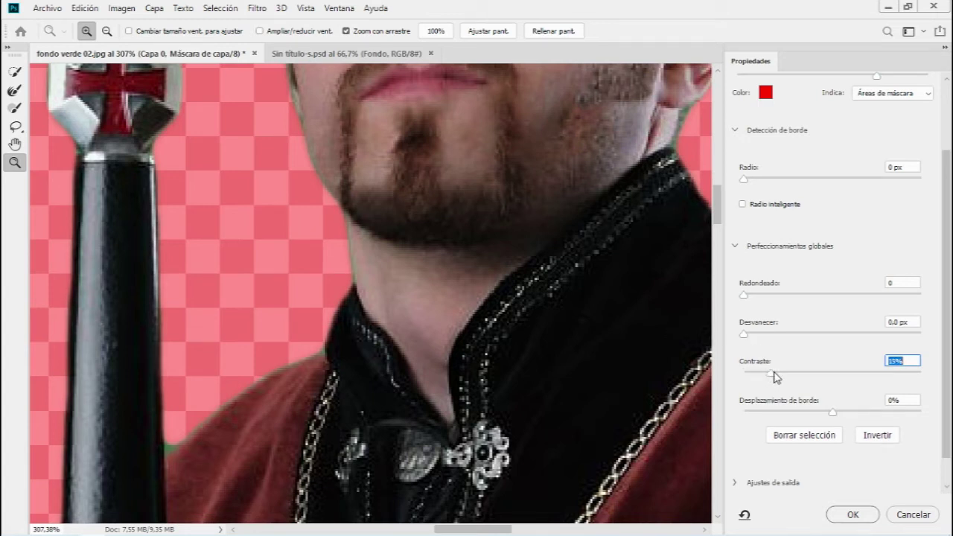
pyautogui.moveTo(834, 412); pyautogui.dragTo(805, 414)
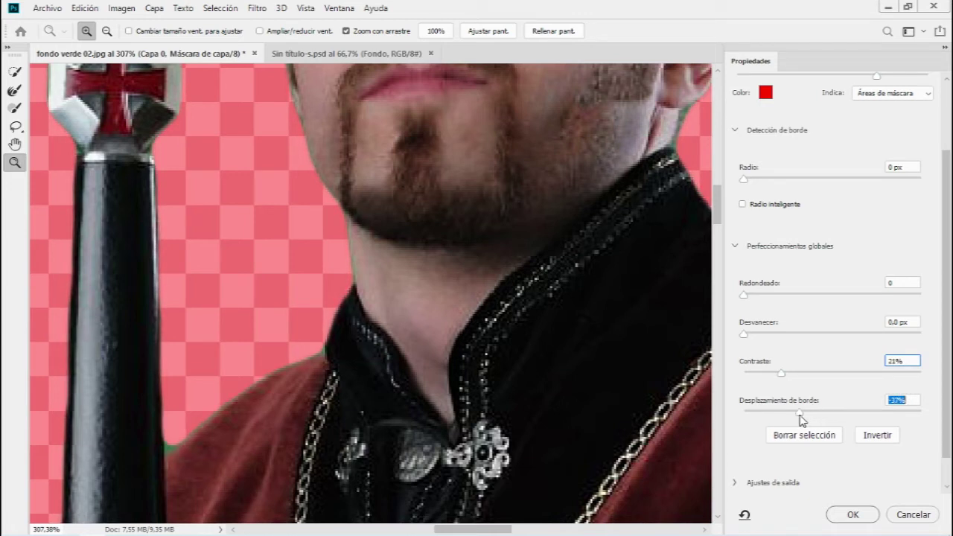
pyautogui.moveTo(802, 420); pyautogui.dragTo(791, 414)
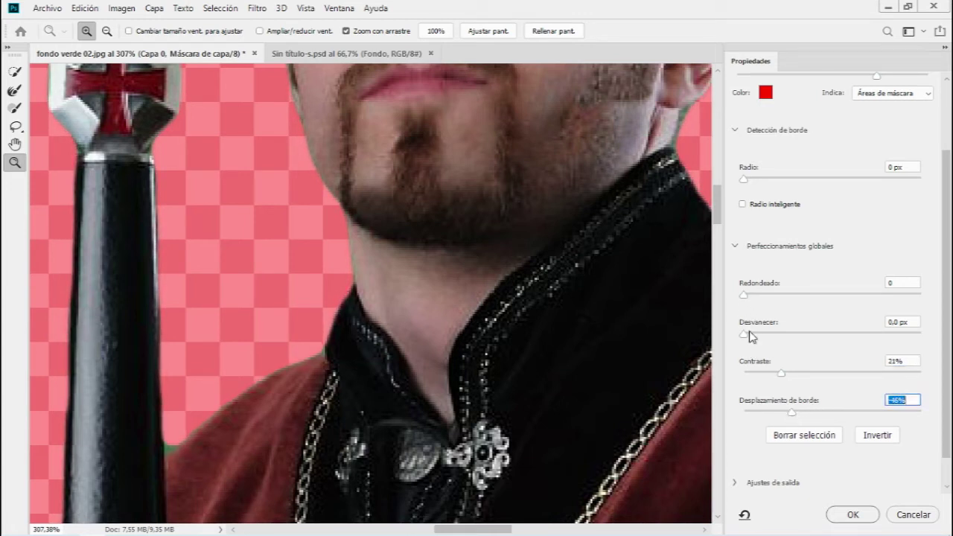
pyautogui.moveTo(745, 334); pyautogui.dragTo(756, 336)
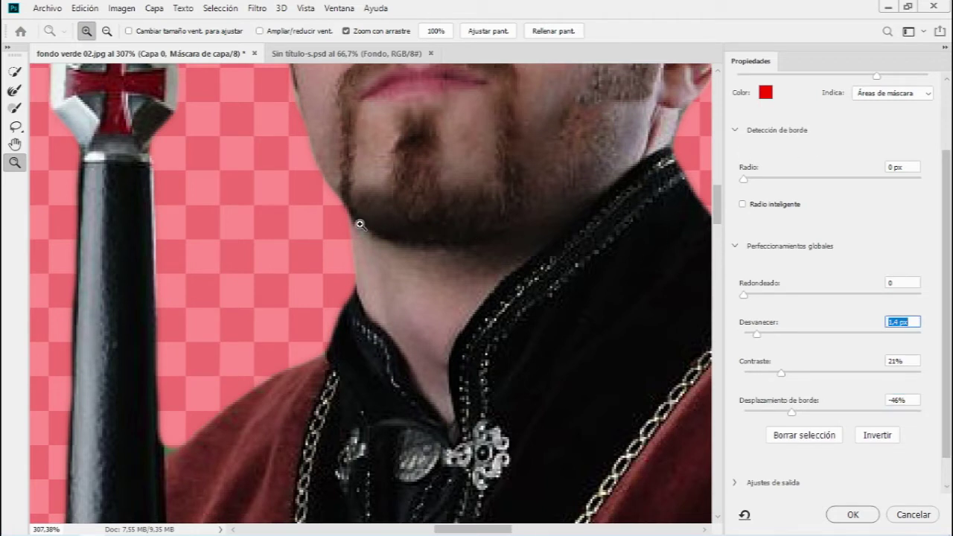
pyautogui.press('y')
pyautogui.press('v')
pyautogui.press('y')
pyautogui.click(852, 514)
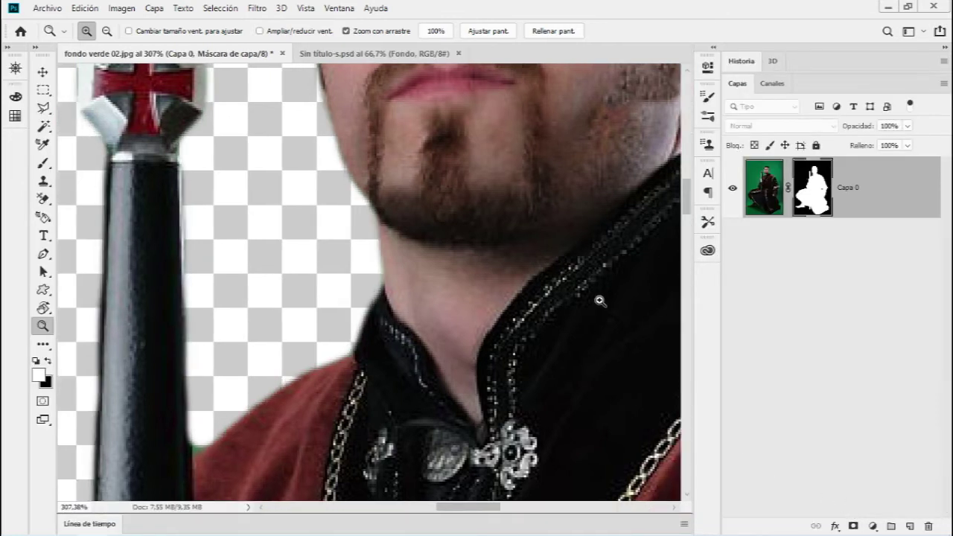
pyautogui.moveTo(602, 298)
pyautogui.mouseDown()
pyautogui.moveTo(538, 310)
pyautogui.moveTo(484, 280)
pyautogui.mouseUp()
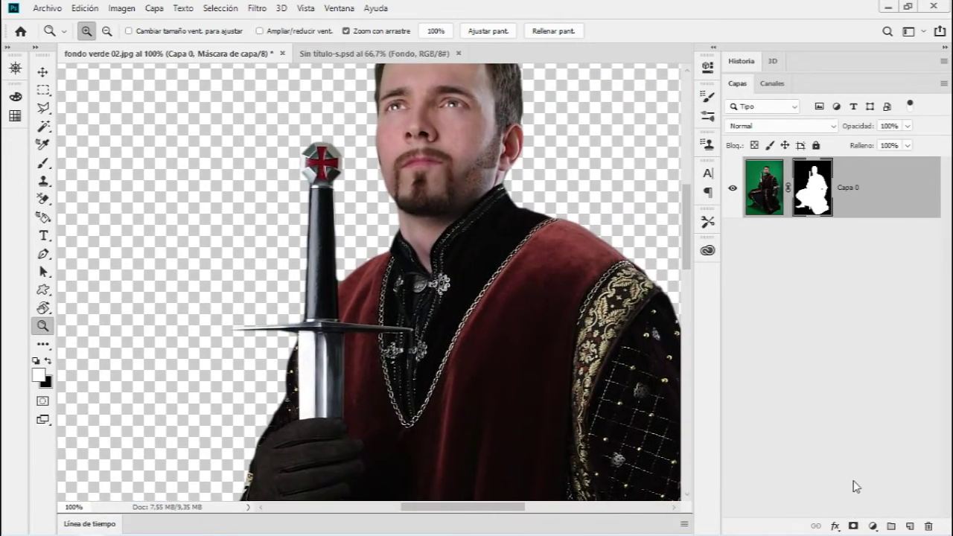
# Check the cutout over a black-filled layer beneath Capa 0, then delete that layer
pyautogui.click(910, 526)
pyautogui.moveTo(883, 196); pyautogui.dragTo(885, 308)
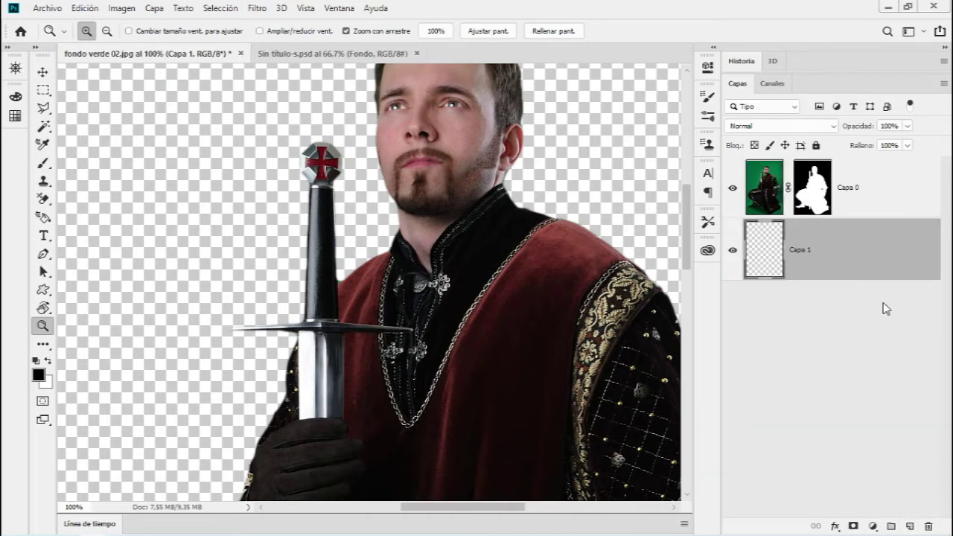
pyautogui.hotkey('alt', 'BackSpace')
pyautogui.hotkey('ctrl', 'BackSpace')
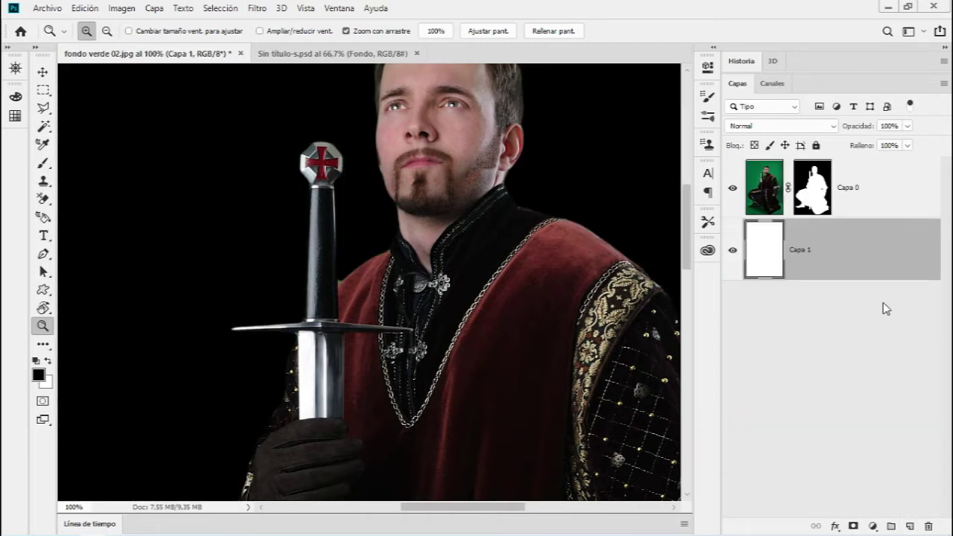
pyautogui.hotkey('alt', 'BackSpace')
pyautogui.hotkey('ctrl', 'BackSpace')
pyautogui.hotkey('alt', 'BackSpace')
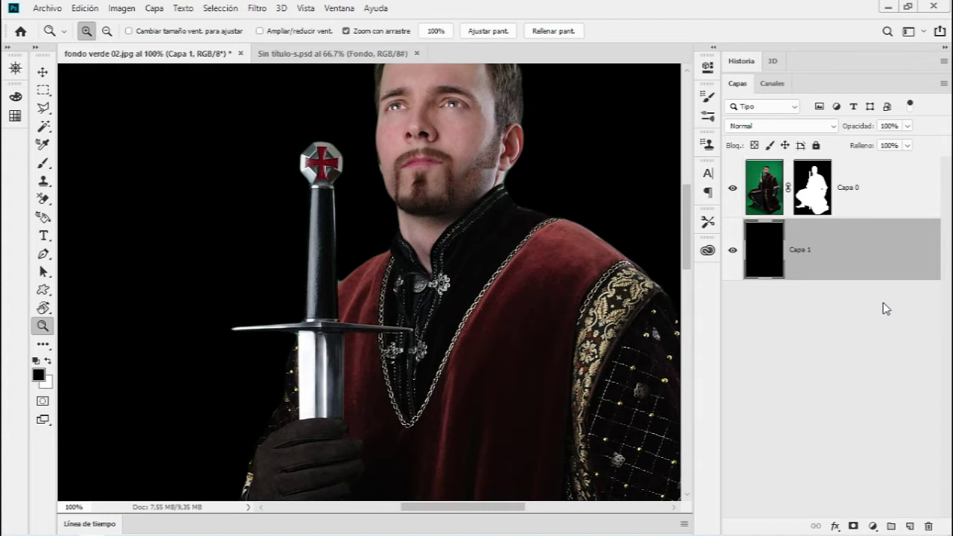
pyautogui.moveTo(496, 281)
pyautogui.mouseDown()
pyautogui.moveTo(424, 310)
pyautogui.moveTo(360, 285)
pyautogui.moveTo(258, 222)
pyautogui.moveTo(263, 317)
pyautogui.moveTo(187, 293)
pyautogui.moveTo(451, 362)
pyautogui.moveTo(366, 368)
pyautogui.mouseUp()
pyautogui.moveTo(472, 361)
pyautogui.mouseDown()
pyautogui.moveTo(568, 346)
pyautogui.moveTo(477, 349)
pyautogui.mouseUp()
pyautogui.moveTo(350, 240); pyautogui.dragTo(433, 224)
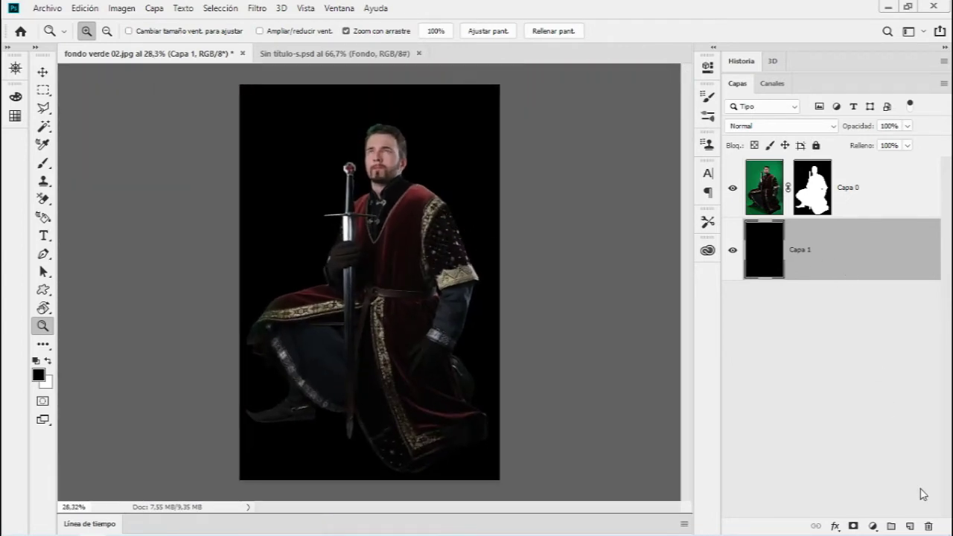
pyautogui.click(930, 526)
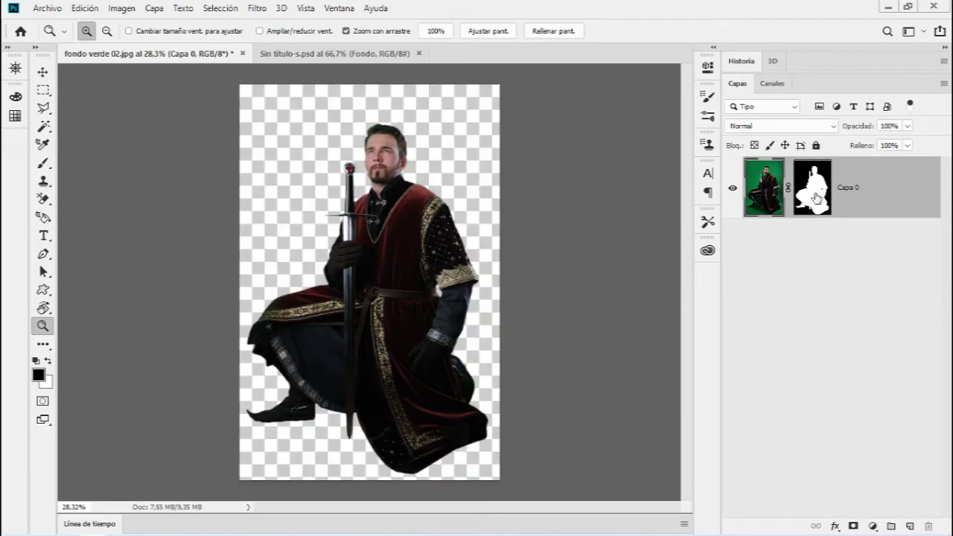
# Delete Capa 0's layer mask to restore the full green-screen photo
pyautogui.click(818, 198)
pyautogui.rightClick(822, 197)
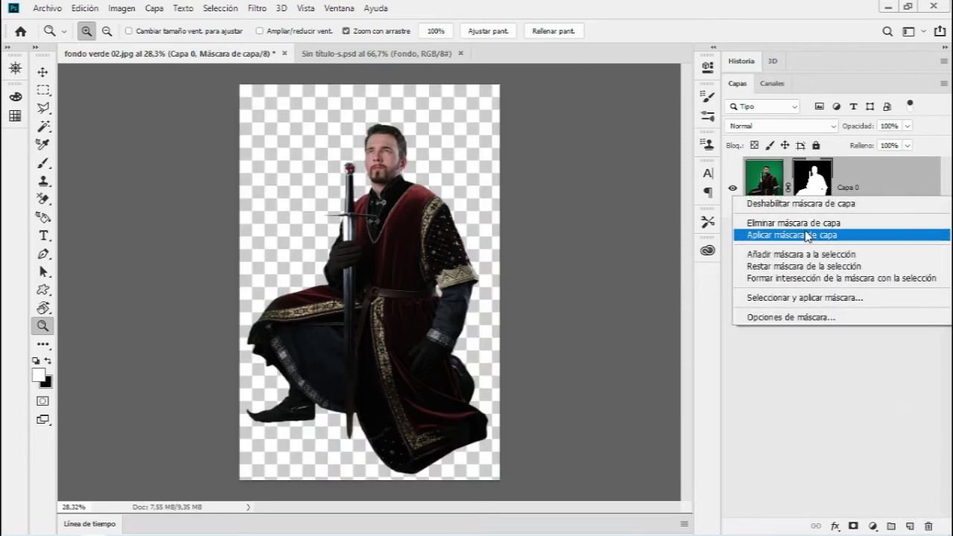
pyautogui.click(819, 221)
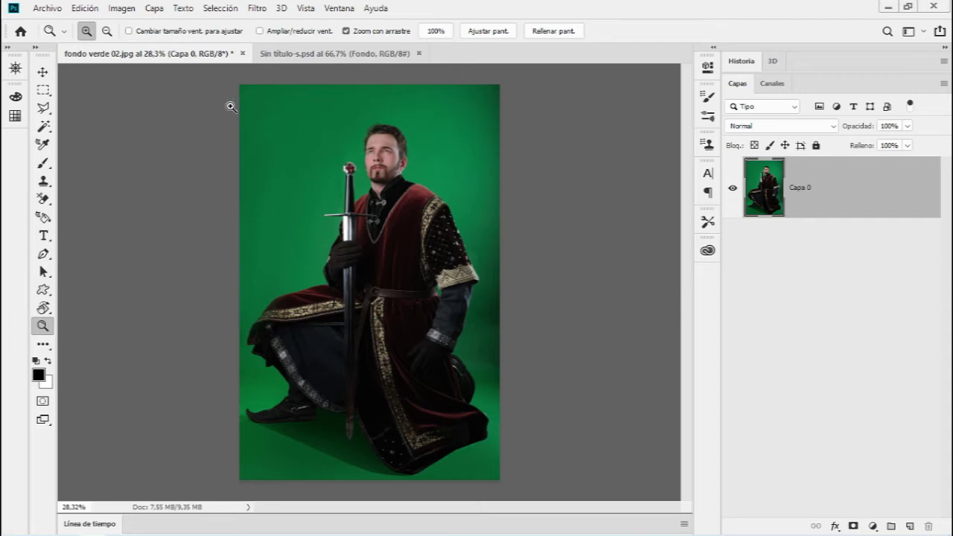
pyautogui.click(257, 9)
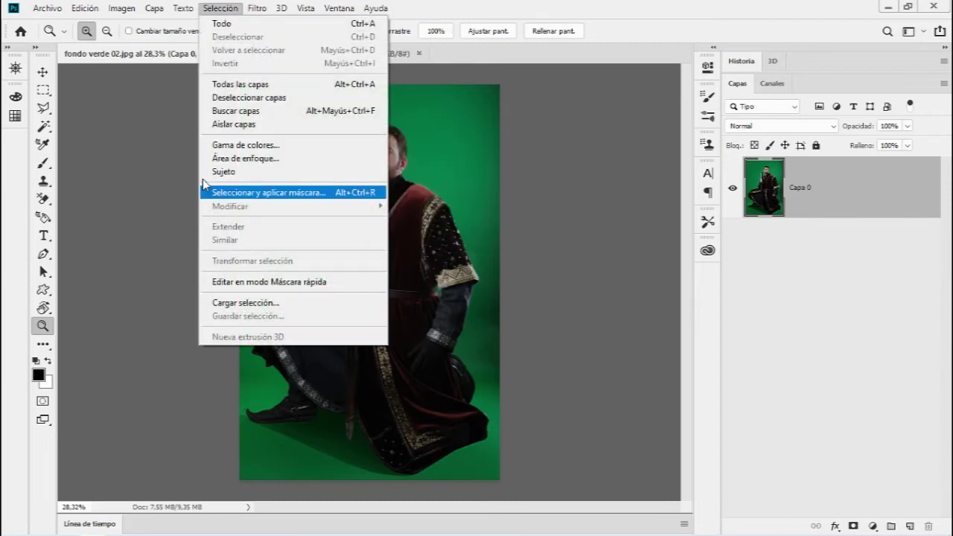
# Sample the top-left green backdrop in Color Range with Sampled Colors at tolerance 32
pyautogui.click(244, 146)
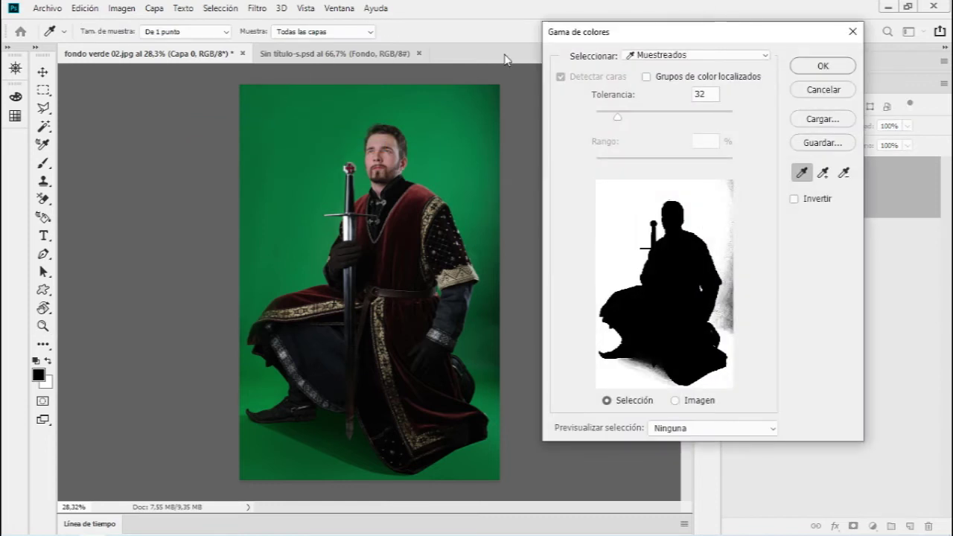
pyautogui.moveTo(601, 37); pyautogui.dragTo(543, 54)
pyautogui.click(614, 67)
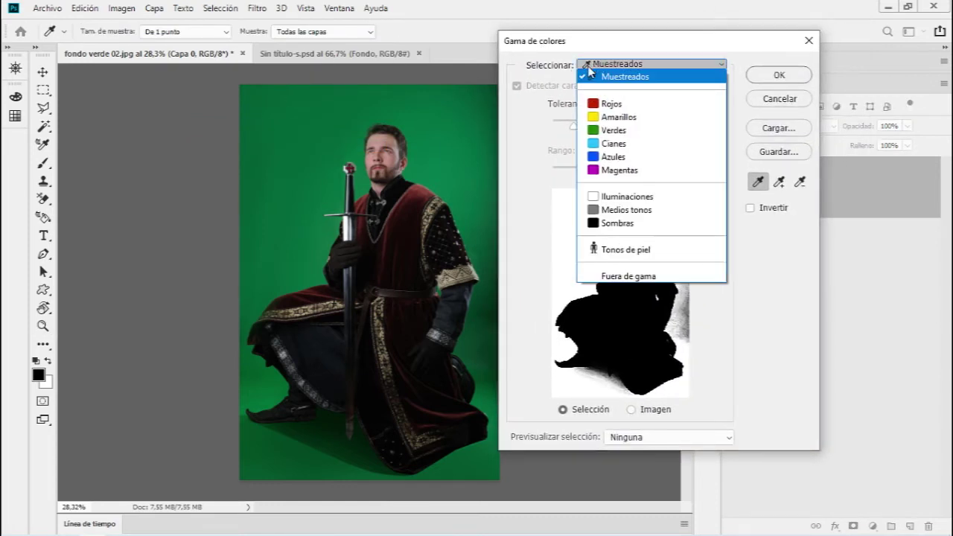
pyautogui.click(618, 77)
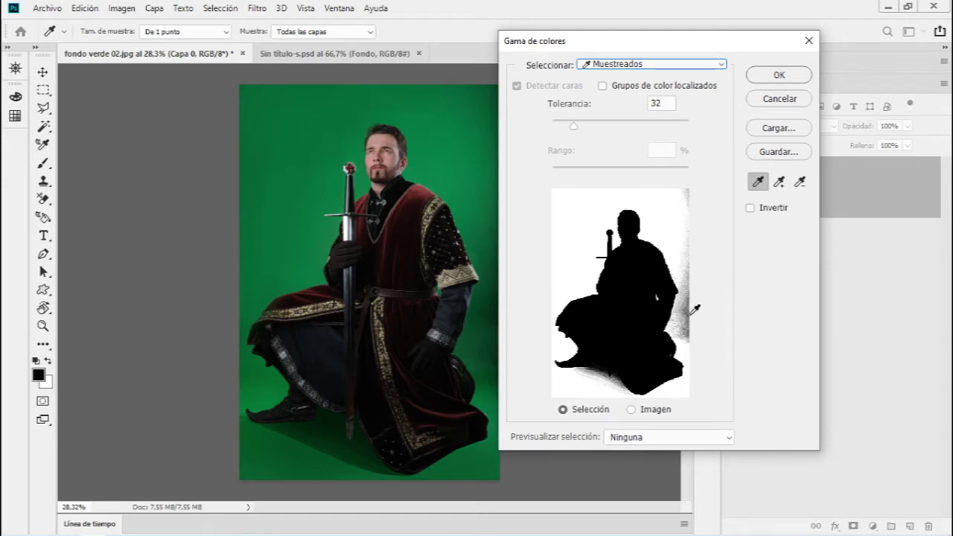
pyautogui.click(245, 88)
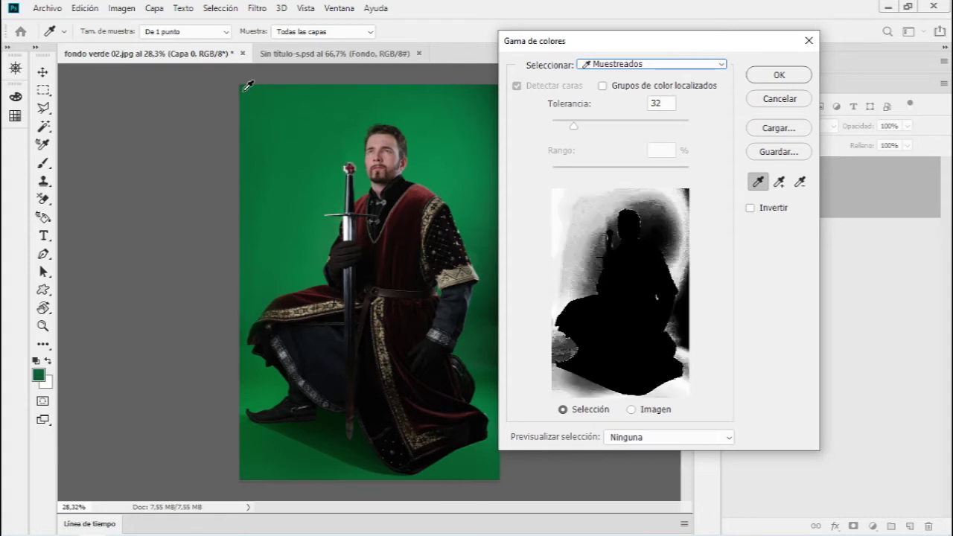
pyautogui.click(248, 86)
pyautogui.click(252, 81)
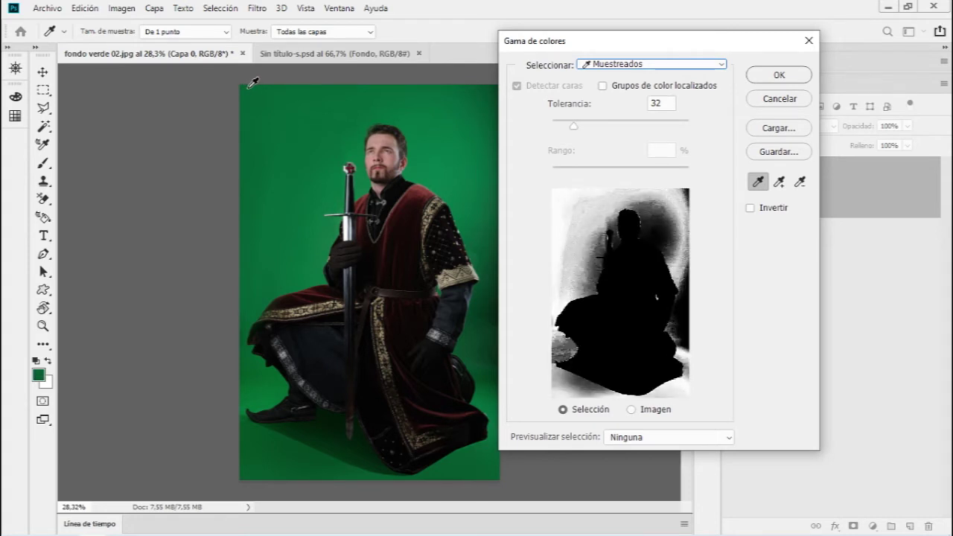
pyautogui.moveTo(251, 84)
pyautogui.mouseDown()
pyautogui.moveTo(343, 192)
pyautogui.moveTo(273, 227)
pyautogui.moveTo(291, 158)
pyautogui.moveTo(254, 90)
pyautogui.mouseUp()
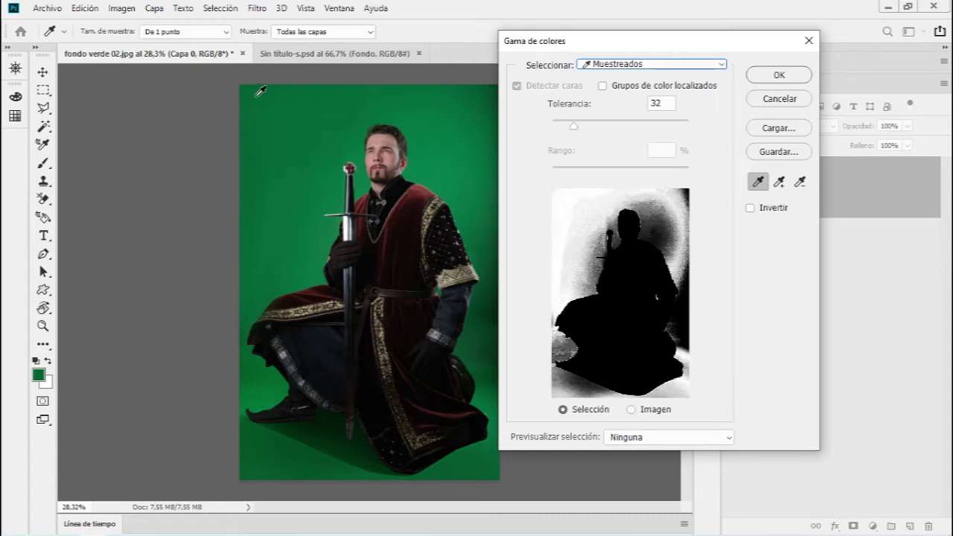
pyautogui.moveTo(252, 87); pyautogui.dragTo(268, 104)
pyautogui.click(779, 77)
pyautogui.press('z')
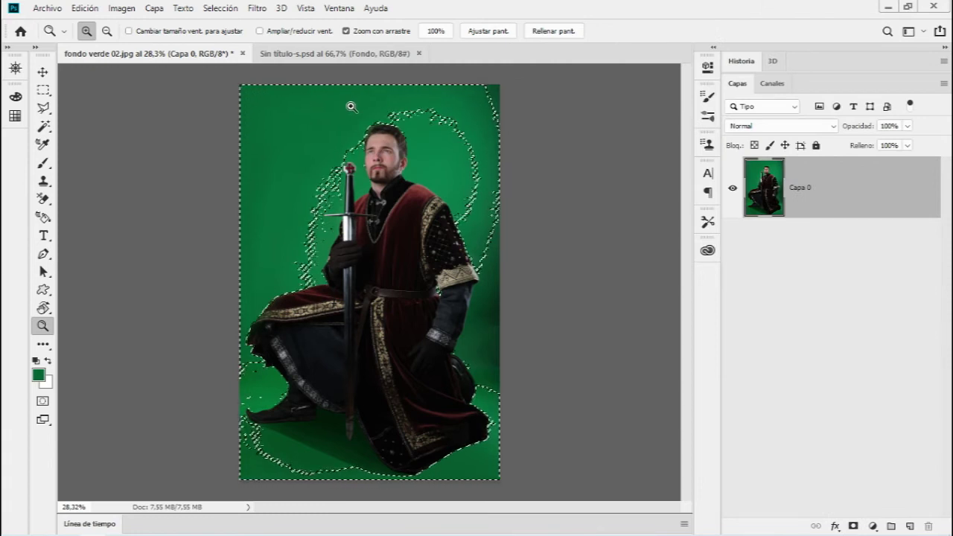
pyautogui.hotkey('ctrl', 'd')
# Reopen Color Range and add green samples from the upper and lower-left background
pyautogui.click(220, 8)
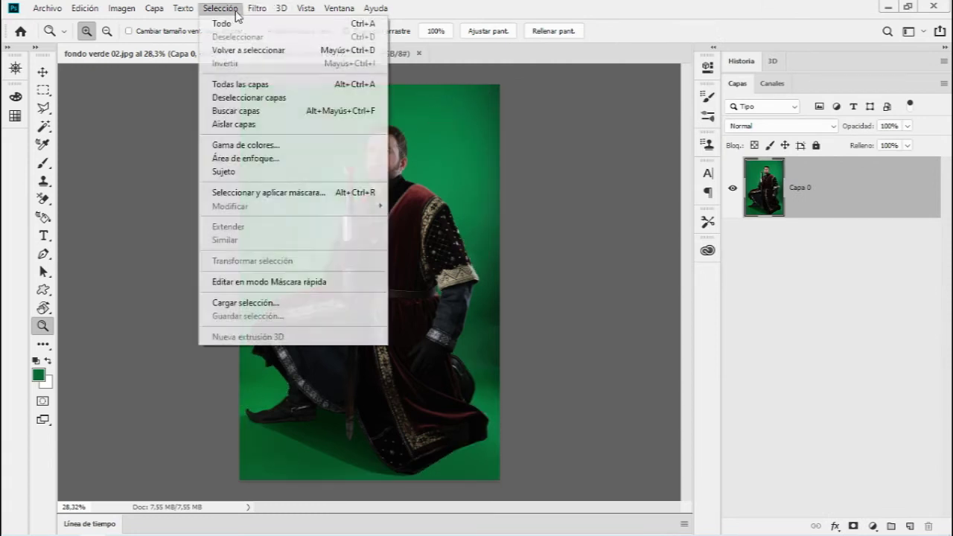
pyautogui.click(244, 144)
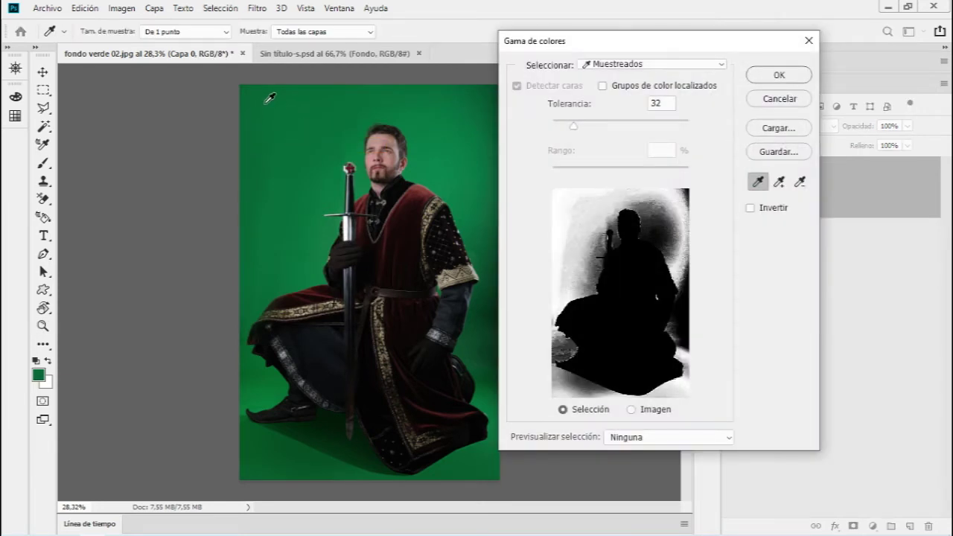
pyautogui.click(780, 185)
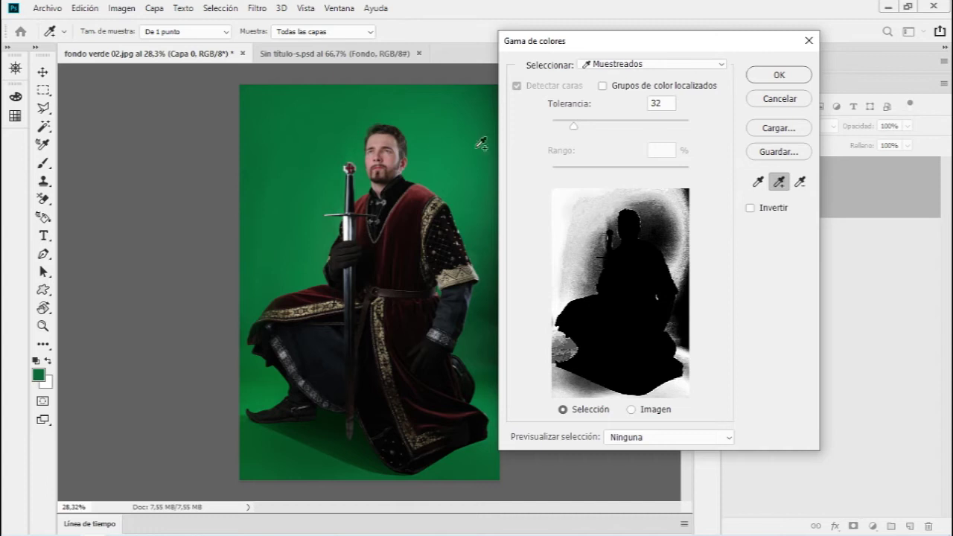
pyautogui.moveTo(254, 90); pyautogui.dragTo(341, 197)
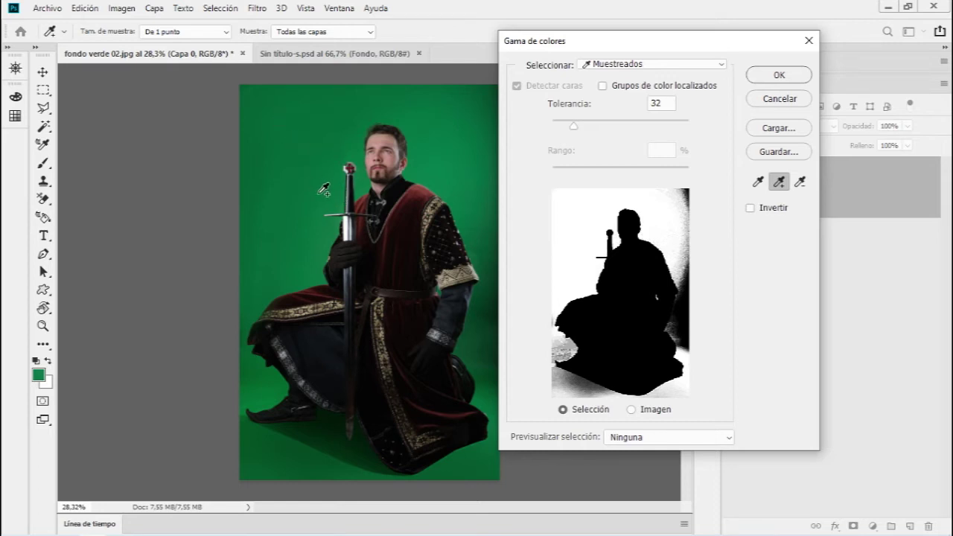
pyautogui.click(293, 192)
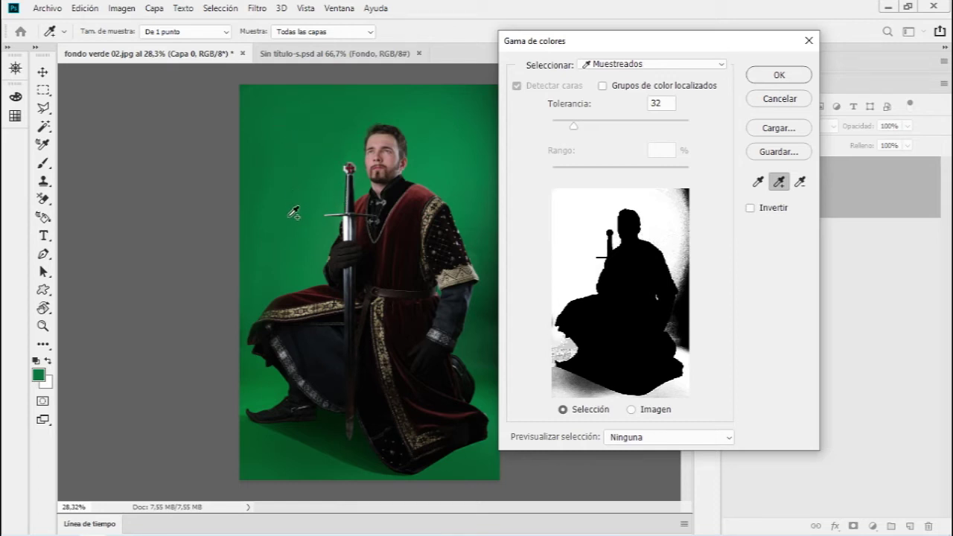
pyautogui.click(256, 382)
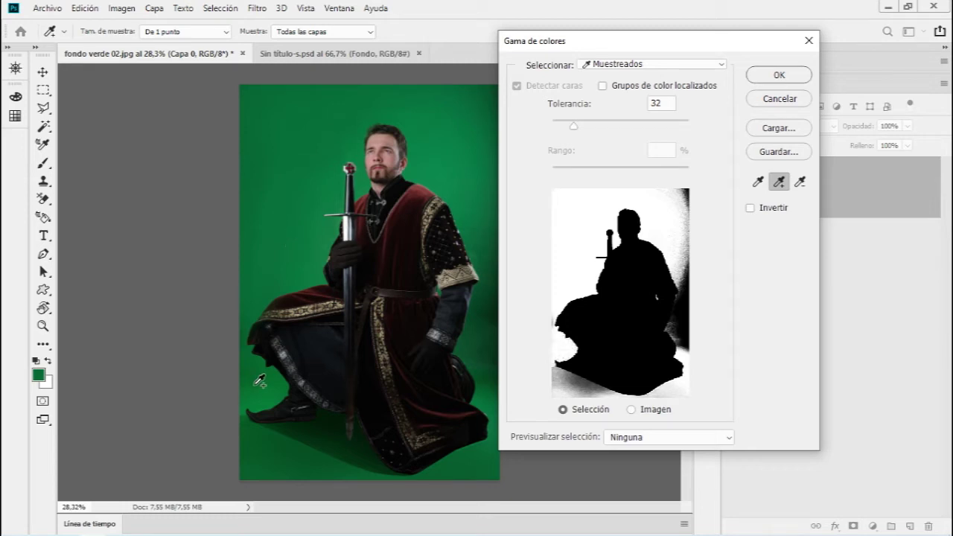
pyautogui.click(257, 442)
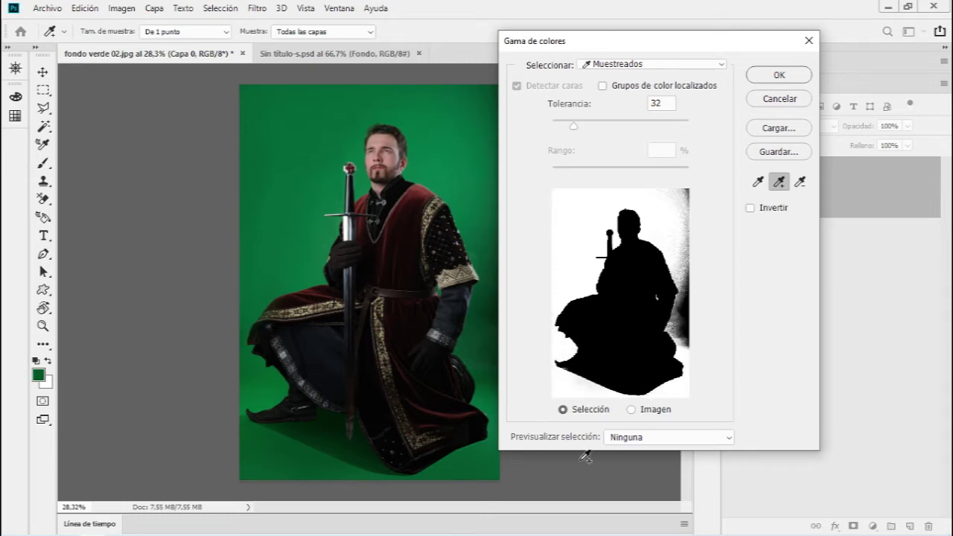
# Add top-right, right-side and floor-shadow samples, set tolerance 17, and accept
pyautogui.moveTo(610, 41); pyautogui.dragTo(683, 37)
pyautogui.click(495, 94)
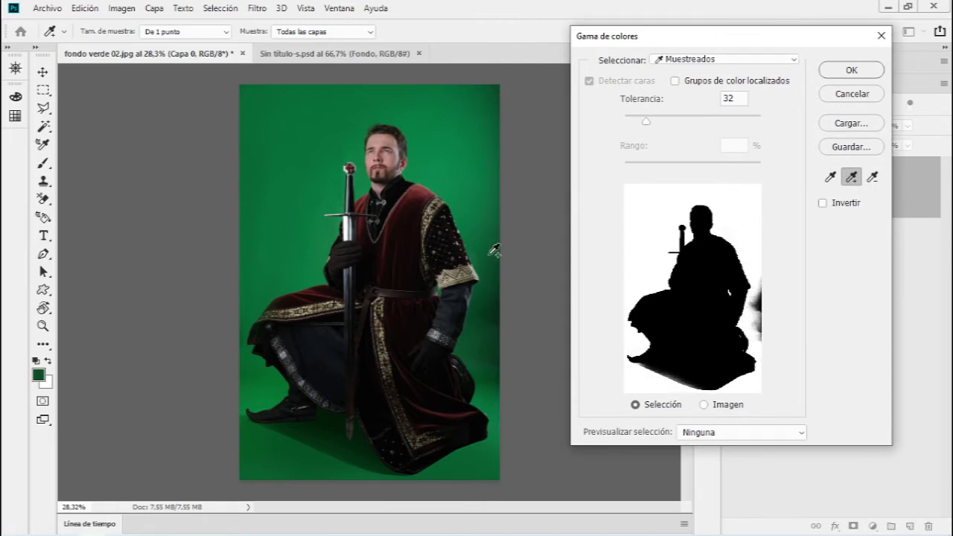
pyautogui.moveTo(493, 247); pyautogui.dragTo(502, 300)
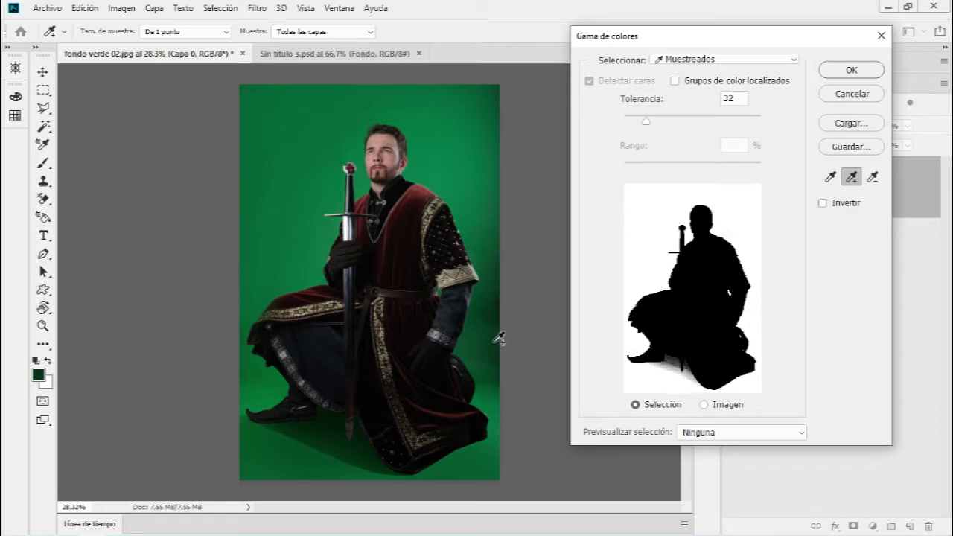
pyautogui.click(325, 422)
pyautogui.click(329, 418)
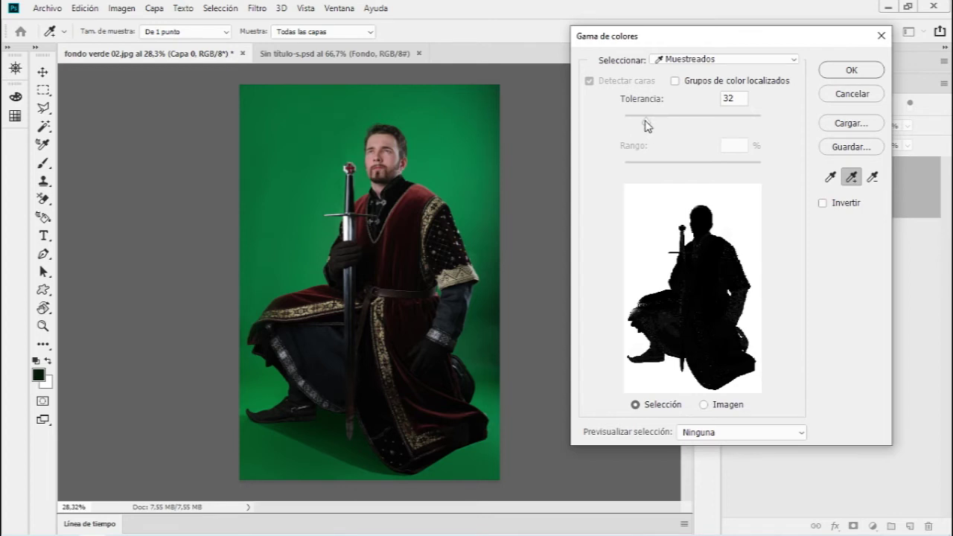
pyautogui.moveTo(645, 122)
pyautogui.mouseDown()
pyautogui.moveTo(631, 122)
pyautogui.moveTo(640, 134)
pyautogui.mouseUp()
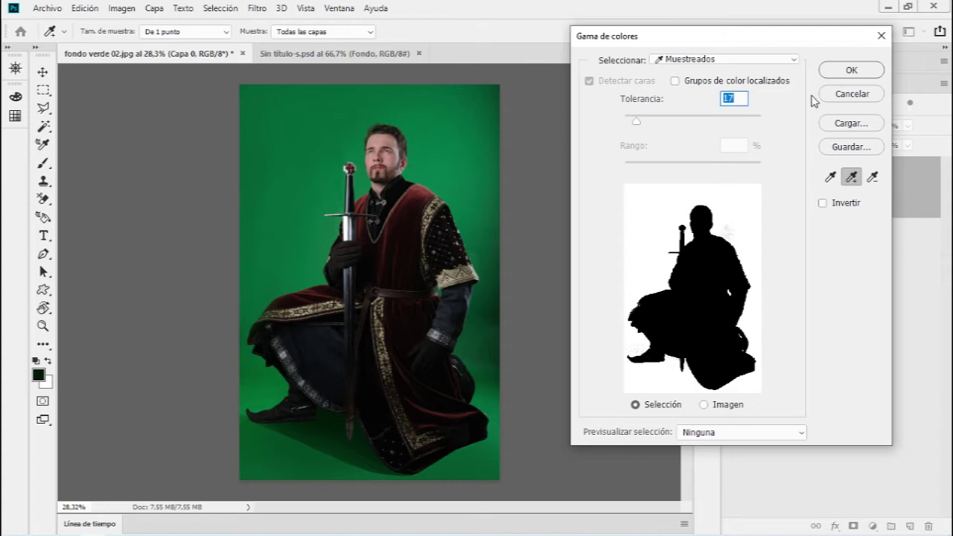
pyautogui.click(851, 70)
pyautogui.press('z')
pyautogui.moveTo(304, 457)
pyautogui.mouseDown()
pyautogui.moveTo(350, 402)
pyautogui.moveTo(365, 402)
pyautogui.mouseUp()
# Toggle Quick Mask to inspect the boot edge, then deselect the colour-range selection
pyautogui.click(42, 402)
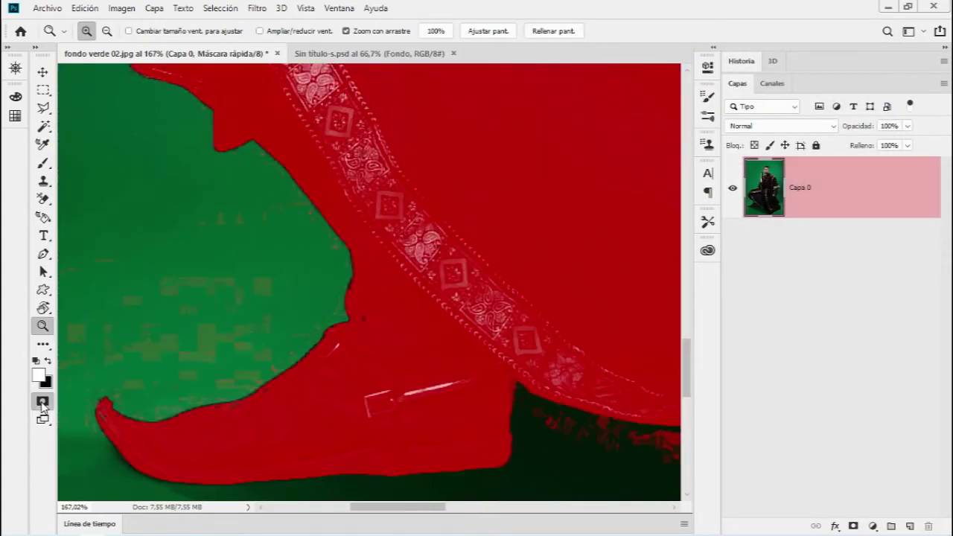
pyautogui.click(42, 403)
pyautogui.click(42, 403)
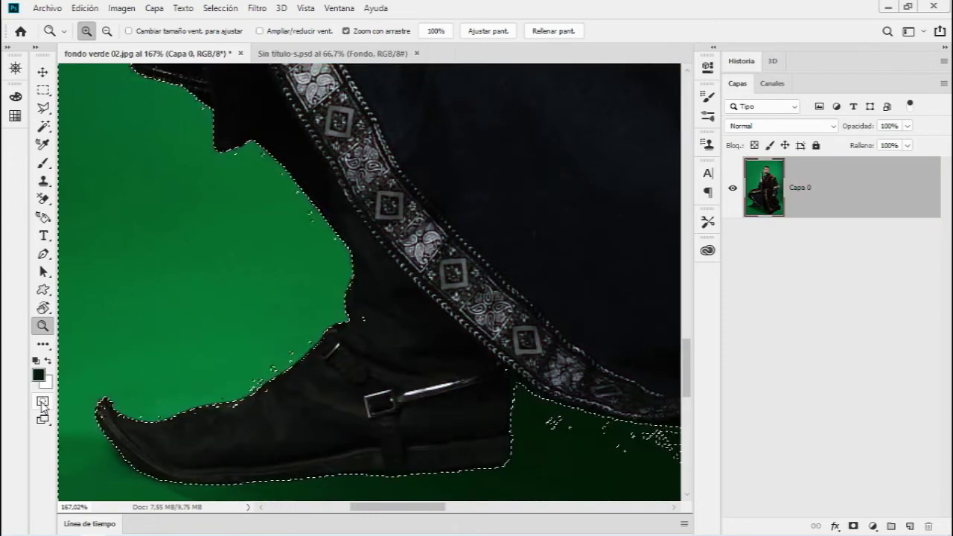
pyautogui.moveTo(389, 338)
pyautogui.mouseDown()
pyautogui.moveTo(357, 343)
pyautogui.moveTo(536, 440)
pyautogui.moveTo(469, 436)
pyautogui.moveTo(502, 300)
pyautogui.moveTo(522, 275)
pyautogui.moveTo(578, 253)
pyautogui.moveTo(663, 141)
pyautogui.moveTo(685, 134)
pyautogui.moveTo(557, 187)
pyautogui.moveTo(334, 310)
pyautogui.moveTo(379, 384)
pyautogui.moveTo(416, 388)
pyautogui.moveTo(335, 398)
pyautogui.mouseUp()
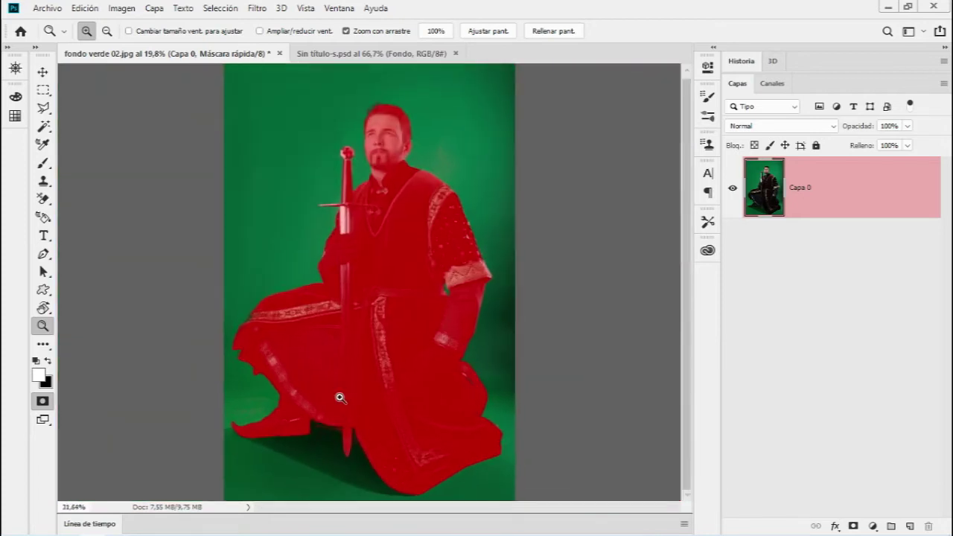
pyautogui.click(43, 401)
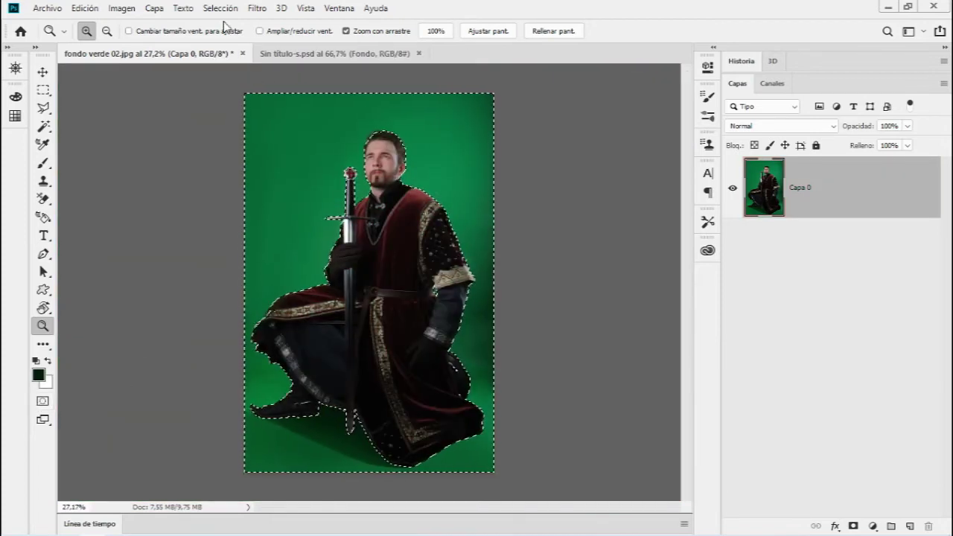
pyautogui.click(220, 8)
pyautogui.click(224, 35)
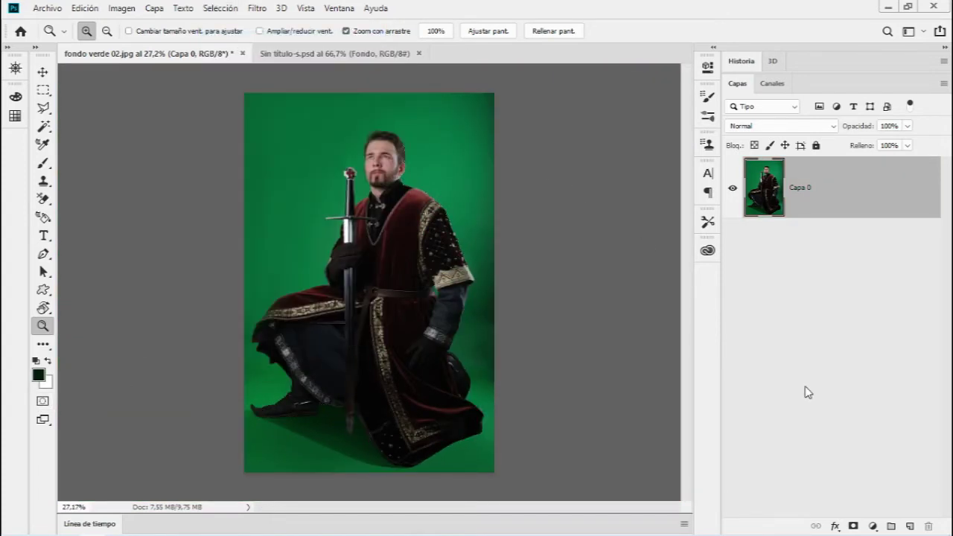
# Add a Brillo/contraste adjustment layer above Capa 0 with brightness 48 and contrast -8
pyautogui.click(871, 524)
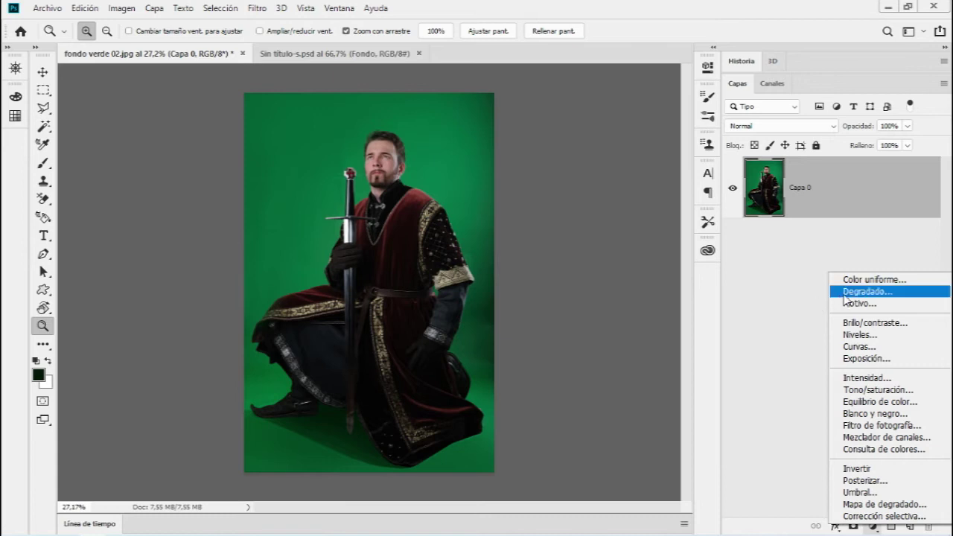
pyautogui.click(886, 326)
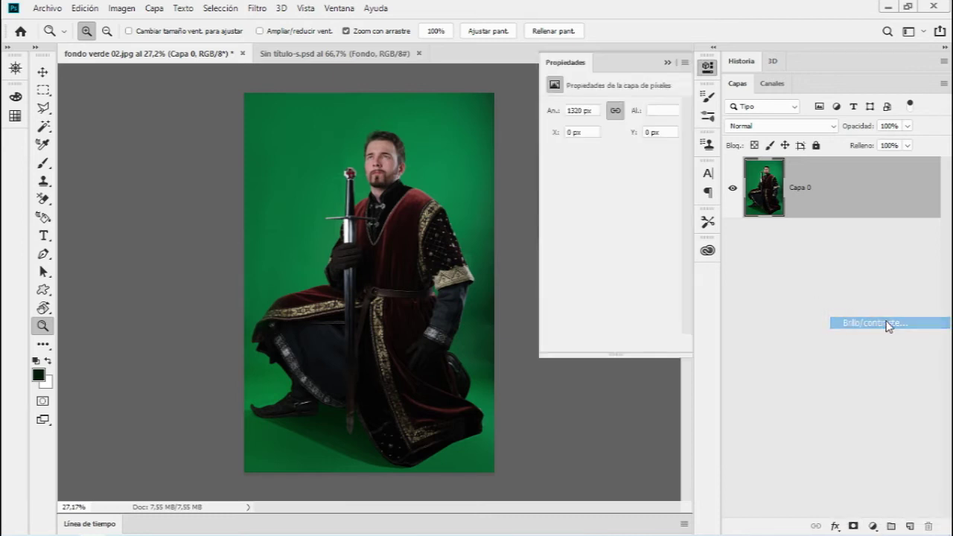
pyautogui.moveTo(612, 148); pyautogui.dragTo(636, 149)
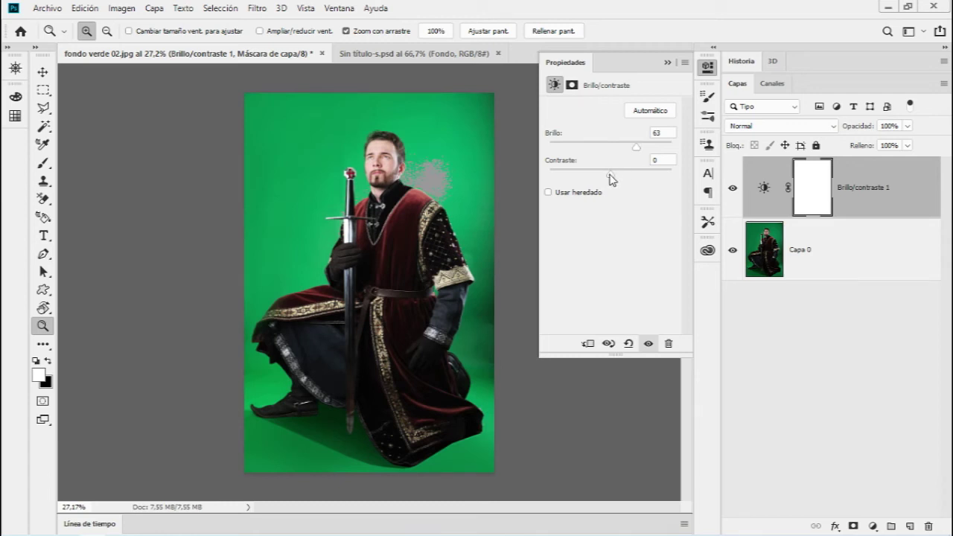
pyautogui.moveTo(612, 179)
pyautogui.mouseDown()
pyautogui.moveTo(620, 179)
pyautogui.moveTo(602, 179)
pyautogui.mouseUp()
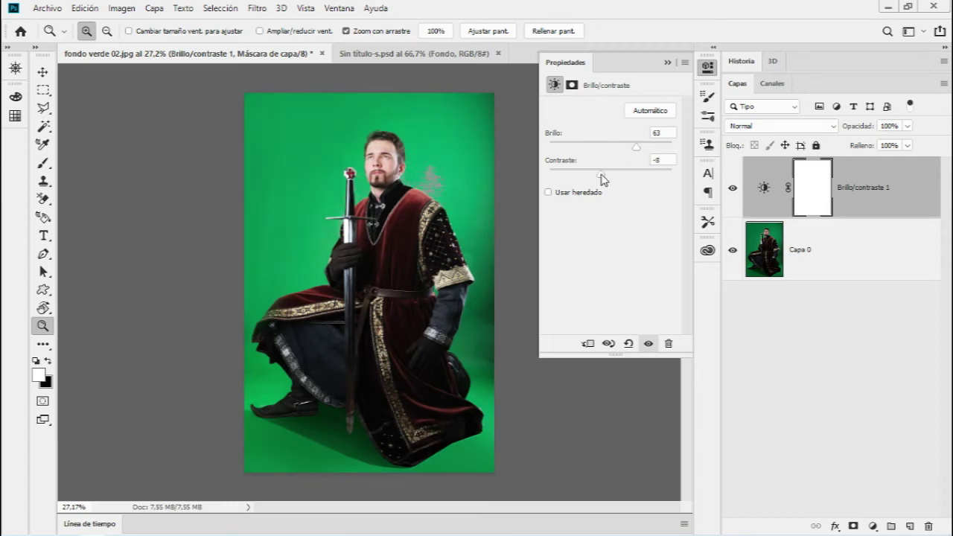
pyautogui.moveTo(638, 150); pyautogui.dragTo(630, 151)
pyautogui.doubleClick(666, 132)
pyautogui.press('Tab')
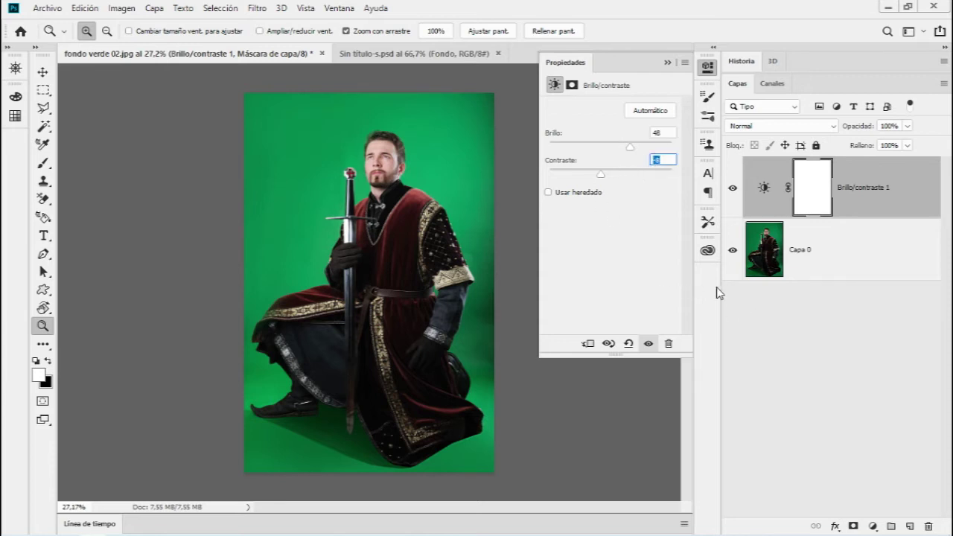
pyautogui.click(667, 63)
pyautogui.click(227, 8)
pyautogui.click(550, 10)
# Make Capa 0 active and open Color Range, moving the dialog clear of the knight
pyautogui.moveTo(402, 139)
pyautogui.mouseDown()
pyautogui.moveTo(494, 142)
pyautogui.moveTo(430, 156)
pyautogui.mouseUp()
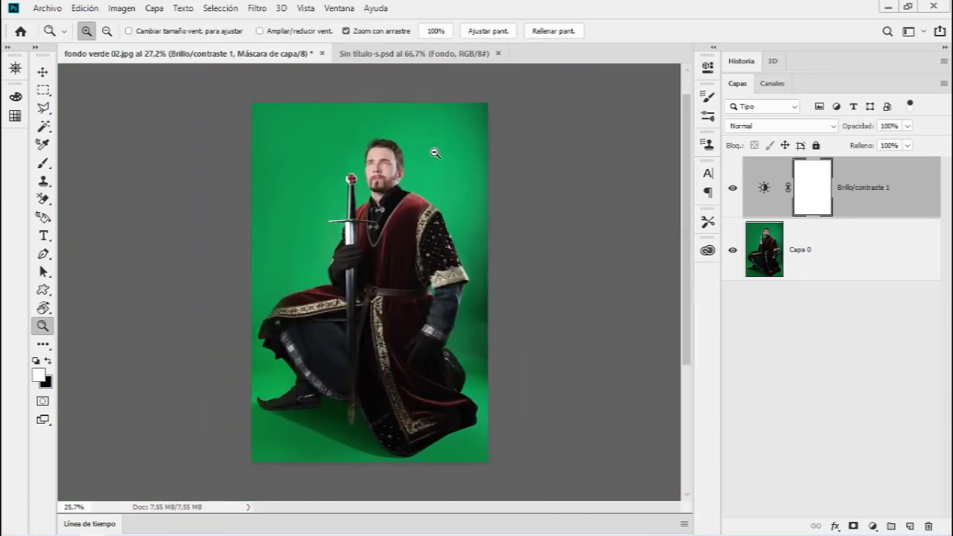
pyautogui.click(220, 10)
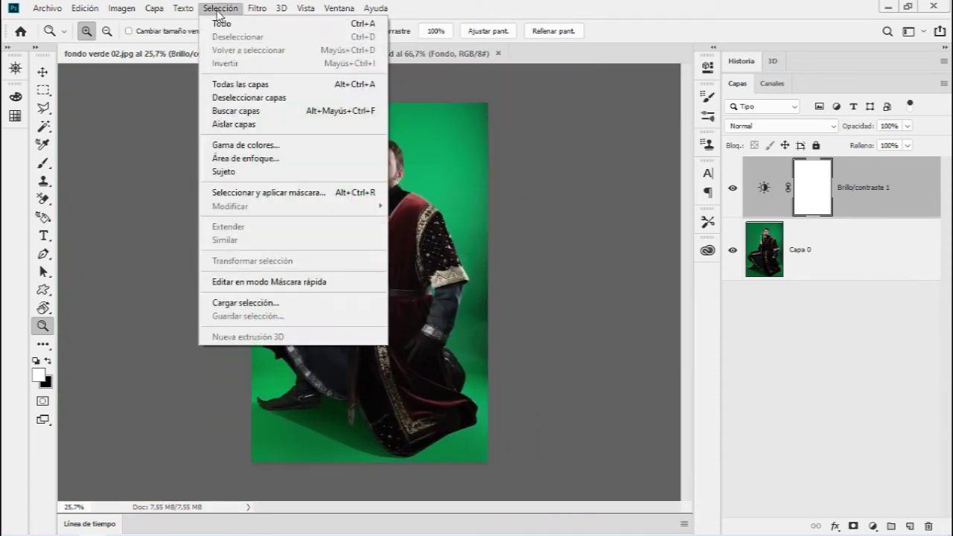
pyautogui.click(897, 247)
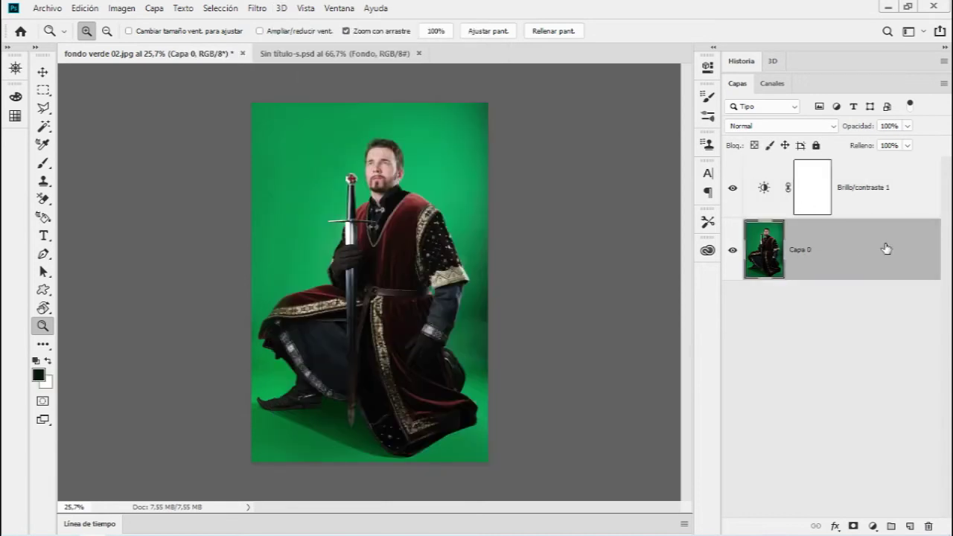
pyautogui.click(220, 8)
pyautogui.click(252, 146)
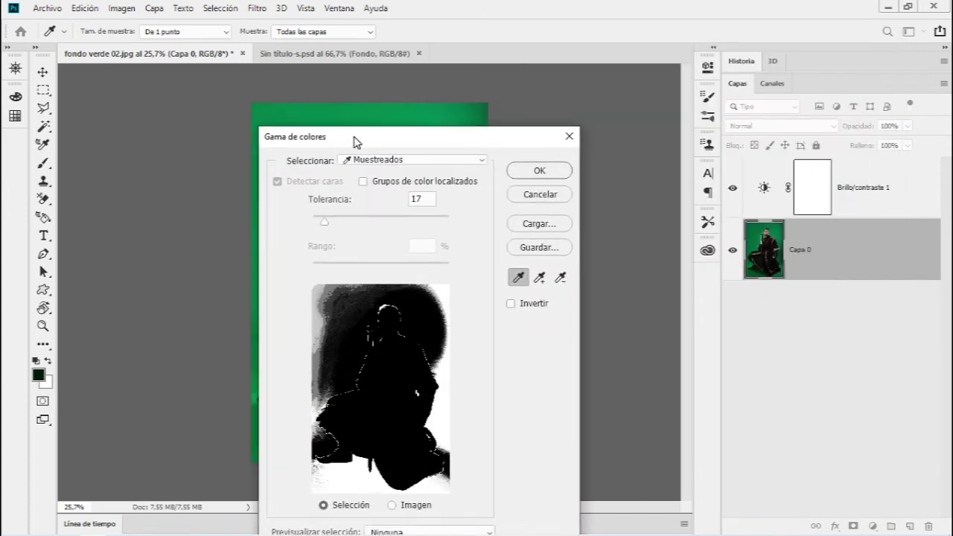
pyautogui.moveTo(668, 49); pyautogui.dragTo(394, 124)
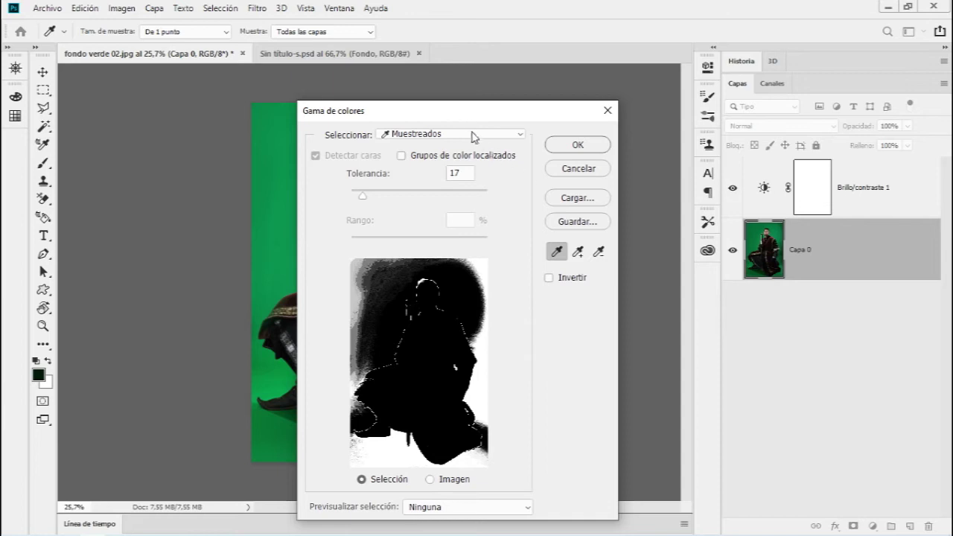
pyautogui.moveTo(476, 112); pyautogui.dragTo(697, 42)
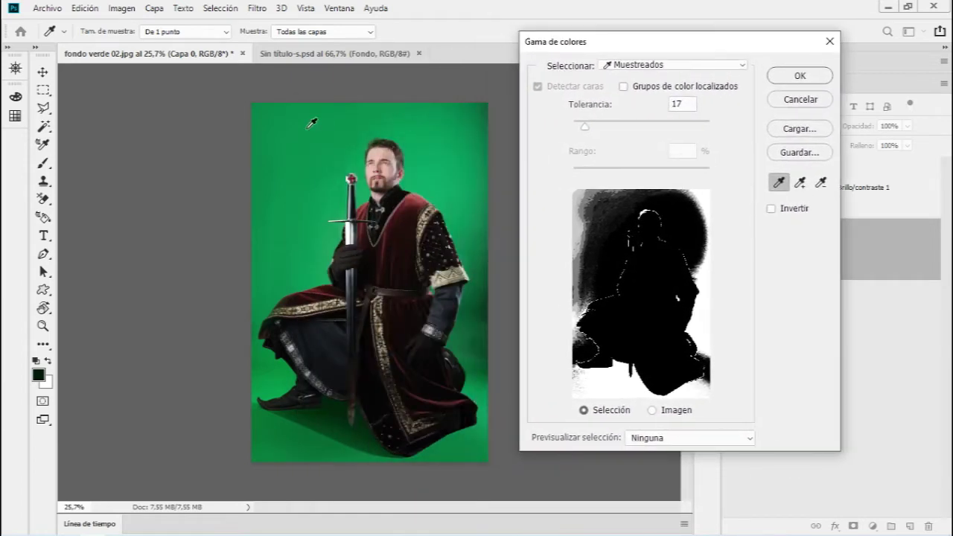
# Sample the green backdrop and shadowed floor, raising tolerance to 20
pyautogui.click(274, 119)
pyautogui.click(258, 110)
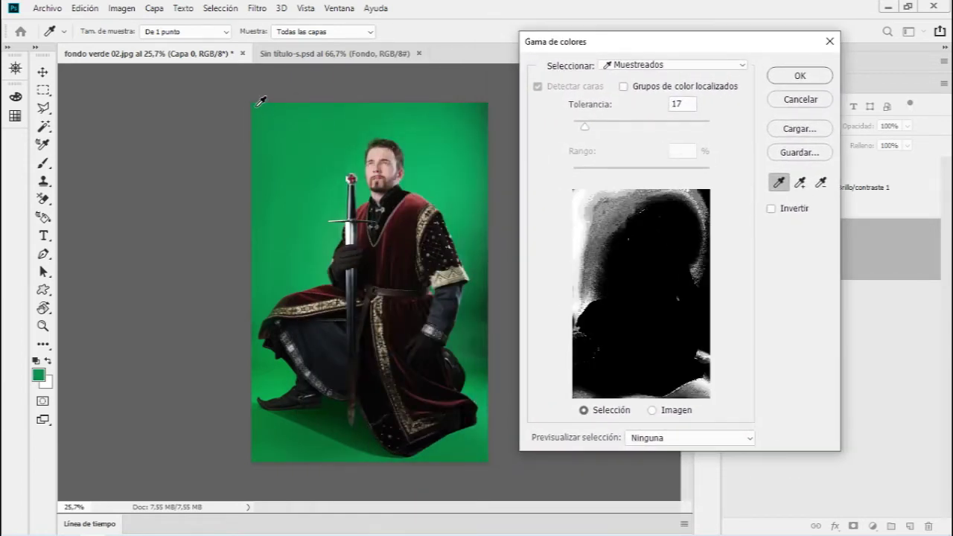
pyautogui.moveTo(256, 106)
pyautogui.mouseDown()
pyautogui.moveTo(347, 206)
pyautogui.moveTo(480, 105)
pyautogui.mouseUp()
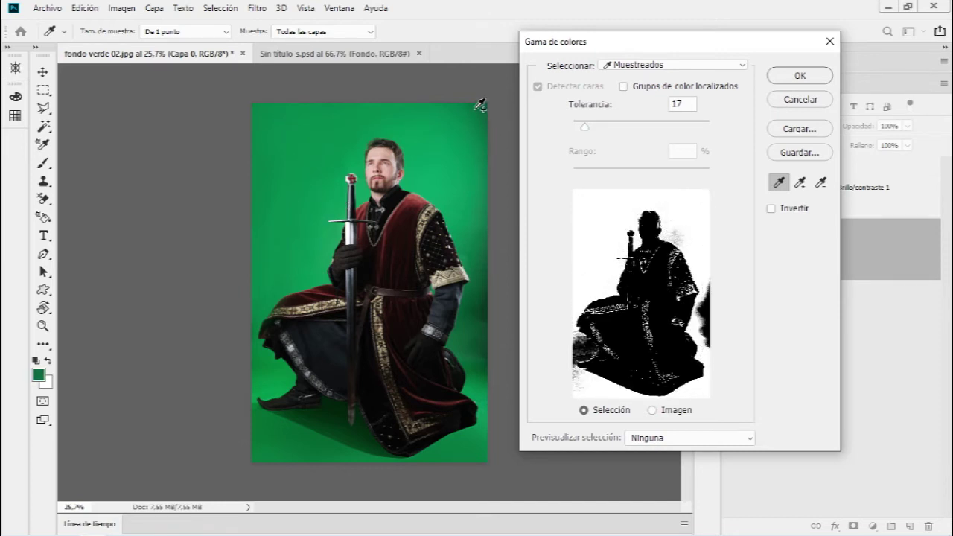
pyautogui.click(419, 185)
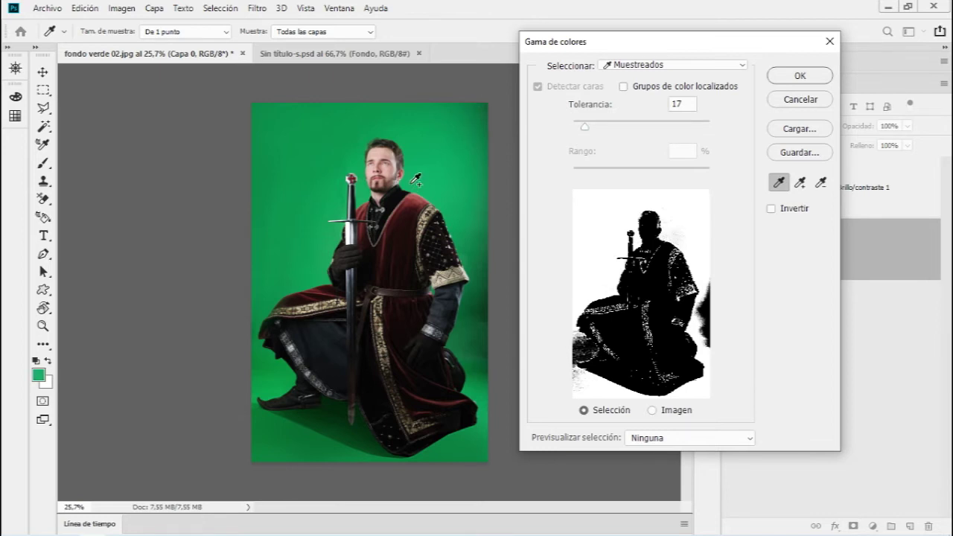
pyautogui.keyDown('shift'); pyautogui.click(269, 372); pyautogui.keyUp('shift')
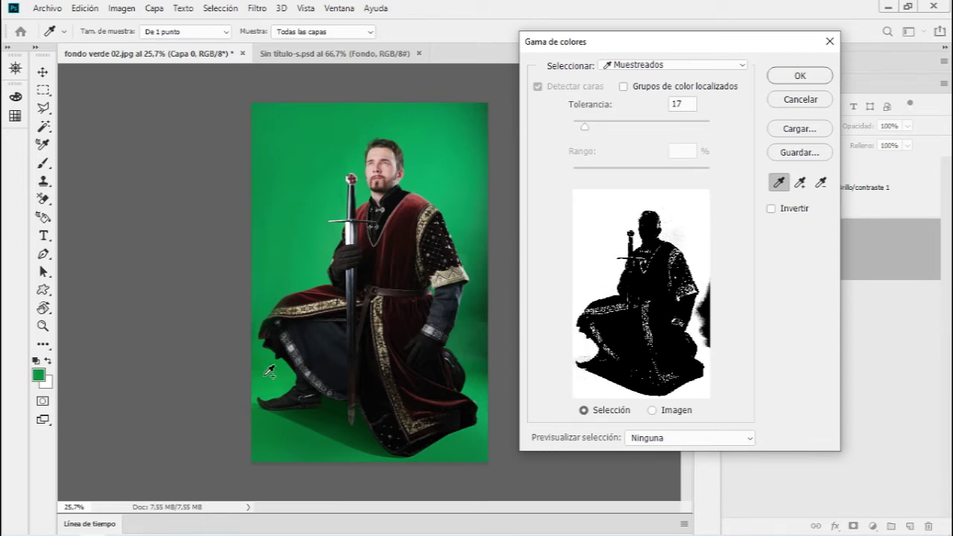
pyautogui.keyDown('shift'); pyautogui.click(494, 321); pyautogui.keyUp('shift')
pyautogui.moveTo(587, 130); pyautogui.dragTo(587, 131)
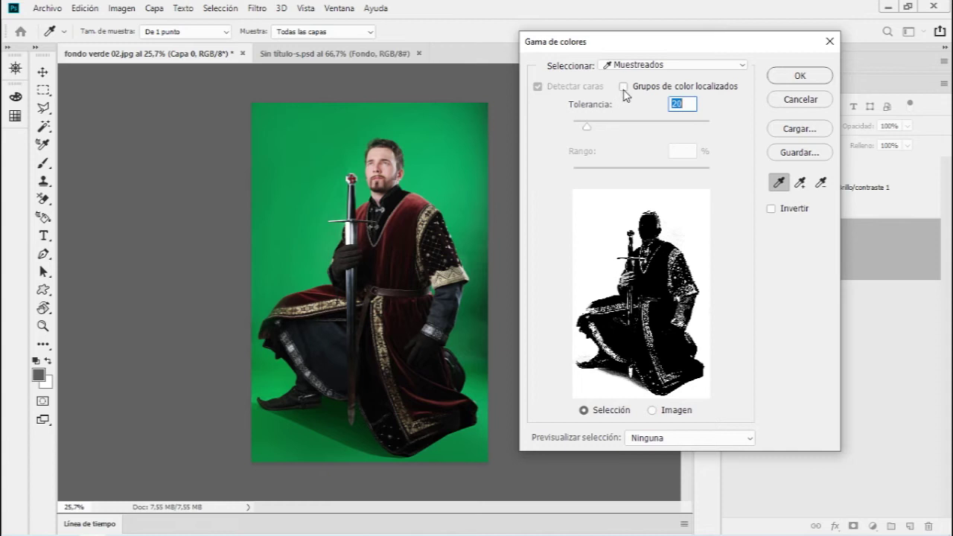
# Turn on localized colour clusters and adjust the tolerance and range
pyautogui.click(624, 87)
pyautogui.click(615, 125)
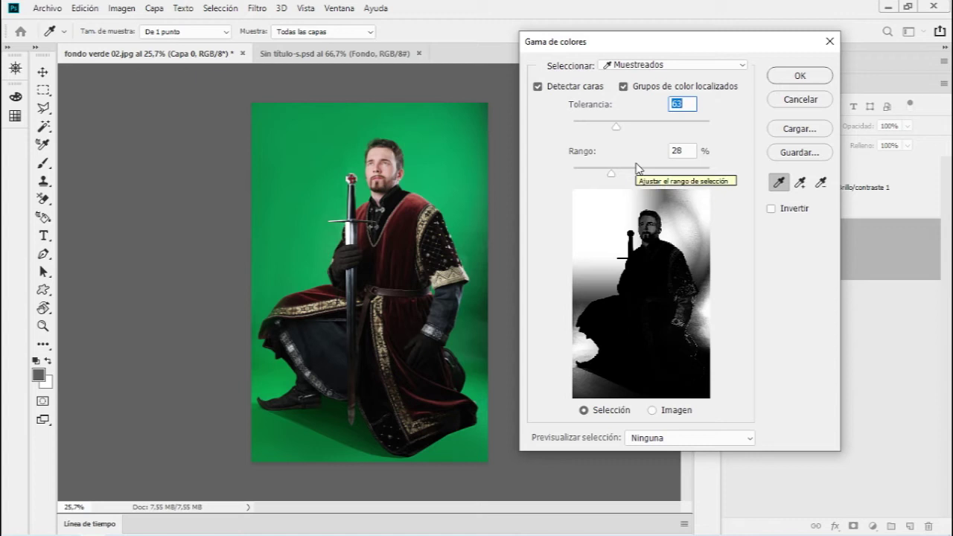
pyautogui.moveTo(611, 172)
pyautogui.mouseDown()
pyautogui.moveTo(644, 176)
pyautogui.moveTo(605, 186)
pyautogui.mouseUp()
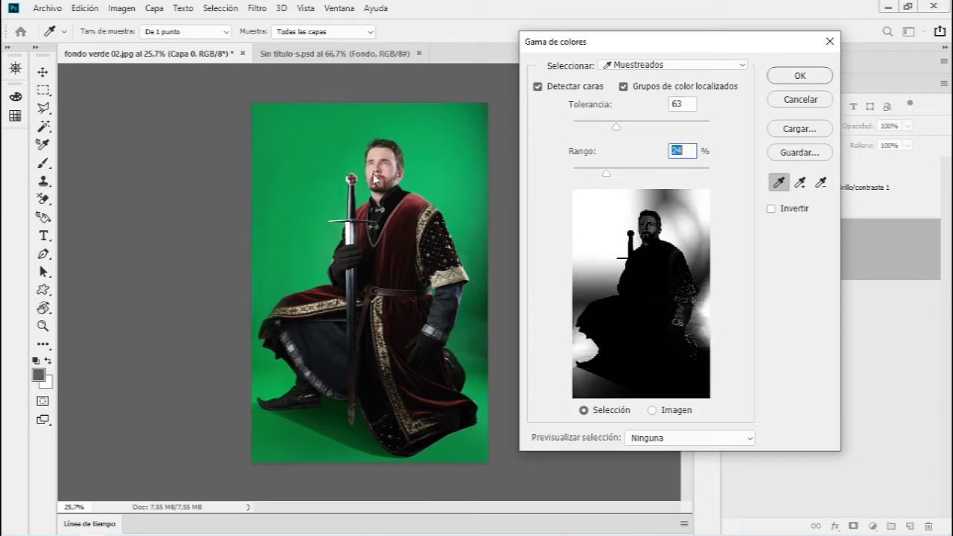
# Add the remaining backdrop and floor greens, ending at tolerance 22 and range 24%
pyautogui.click(800, 182)
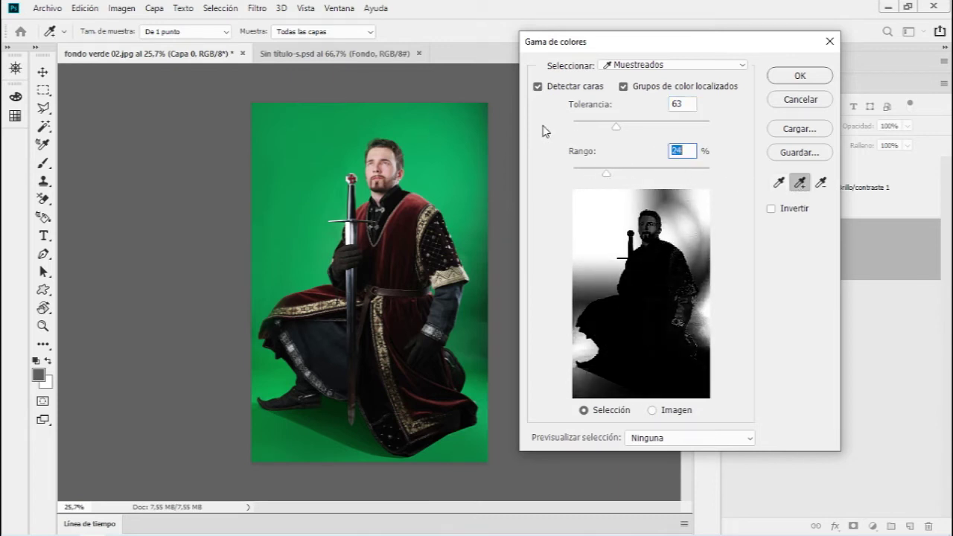
pyautogui.click(445, 127)
pyautogui.moveTo(422, 127); pyautogui.dragTo(350, 125)
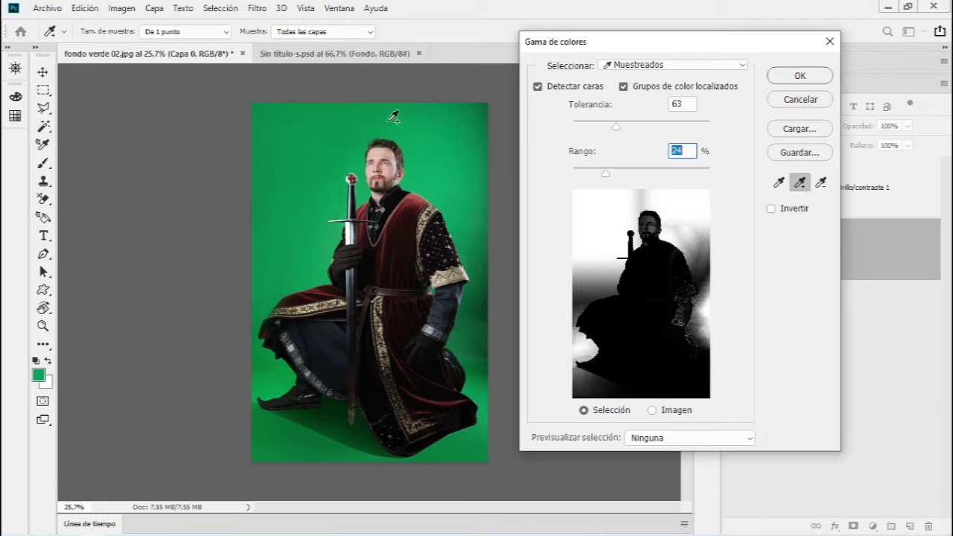
pyautogui.moveTo(445, 157)
pyautogui.mouseDown()
pyautogui.moveTo(484, 270)
pyautogui.moveTo(484, 366)
pyautogui.moveTo(352, 456)
pyautogui.moveTo(342, 406)
pyautogui.moveTo(351, 437)
pyautogui.moveTo(377, 456)
pyautogui.moveTo(294, 452)
pyautogui.moveTo(273, 404)
pyautogui.moveTo(268, 280)
pyautogui.moveTo(325, 224)
pyautogui.moveTo(283, 170)
pyautogui.mouseUp()
pyautogui.moveTo(262, 301); pyautogui.dragTo(278, 481)
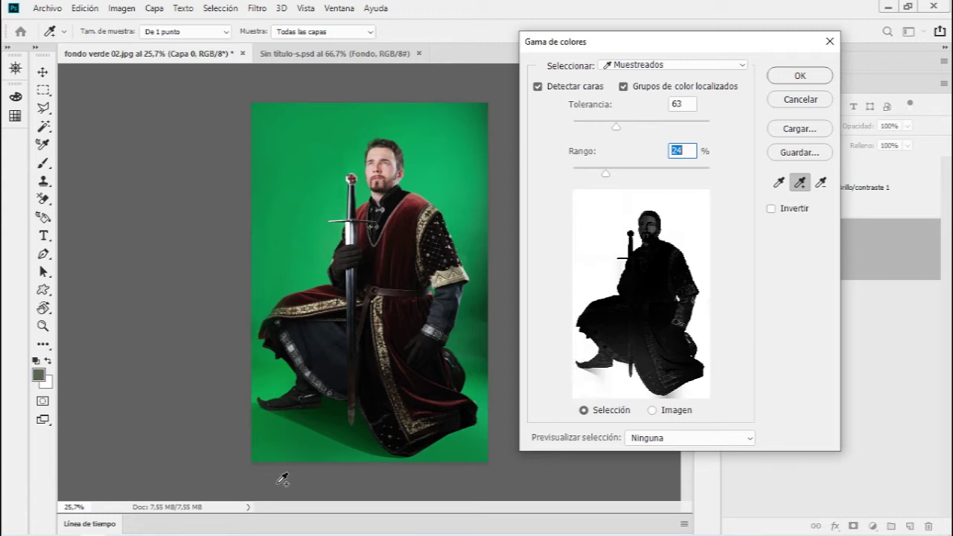
pyautogui.click(286, 414)
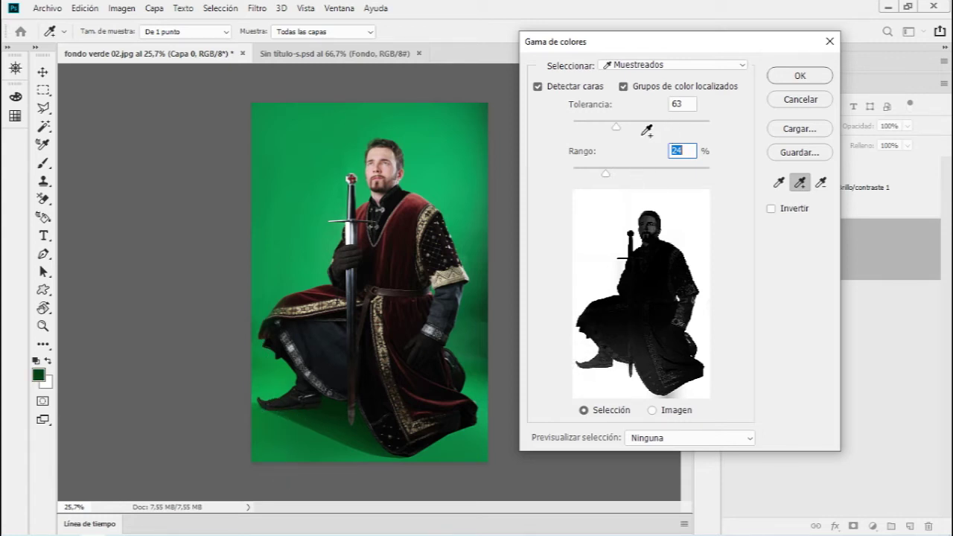
pyautogui.moveTo(612, 124); pyautogui.dragTo(589, 132)
pyautogui.click(426, 452)
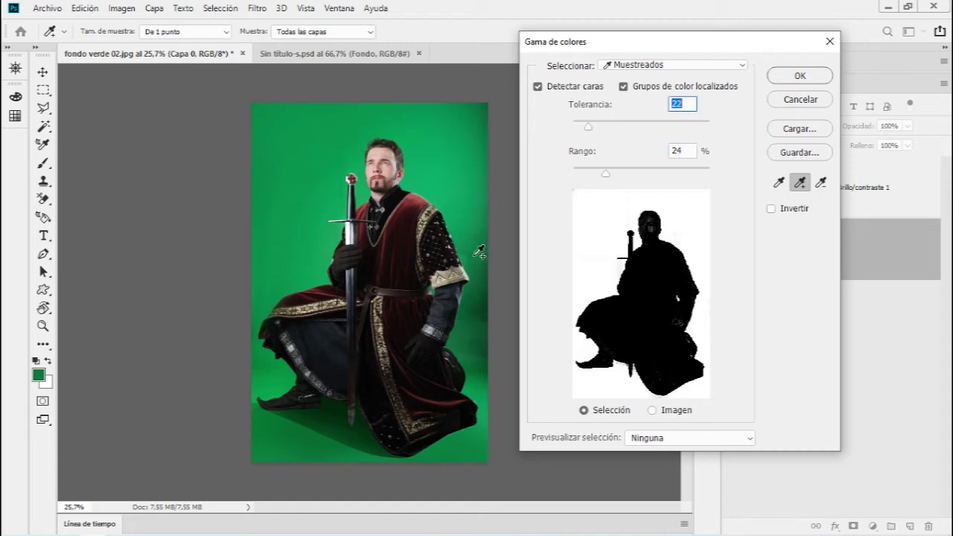
# Narrow the range to 11% and add green samples near the hilt, right edge and shadows
pyautogui.moveTo(605, 179); pyautogui.dragTo(589, 179)
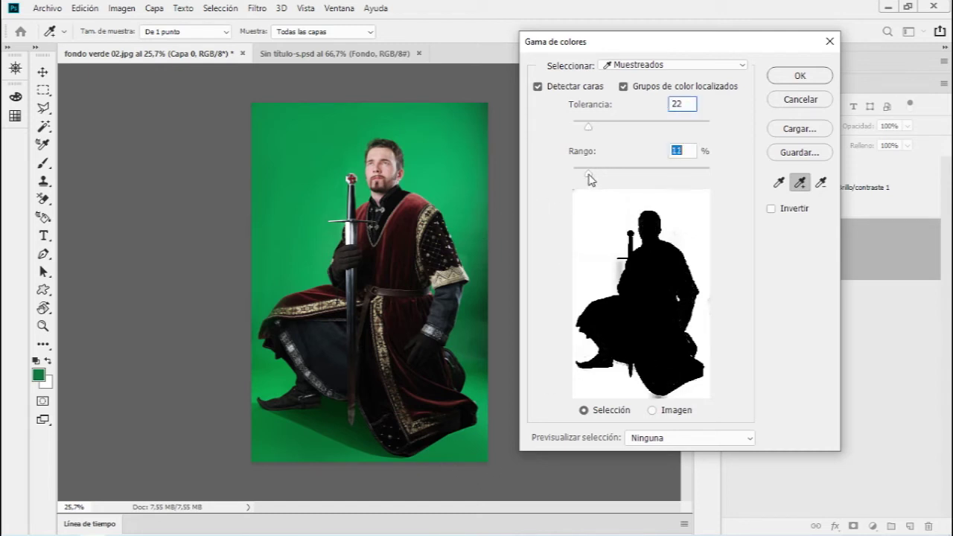
pyautogui.click(337, 238)
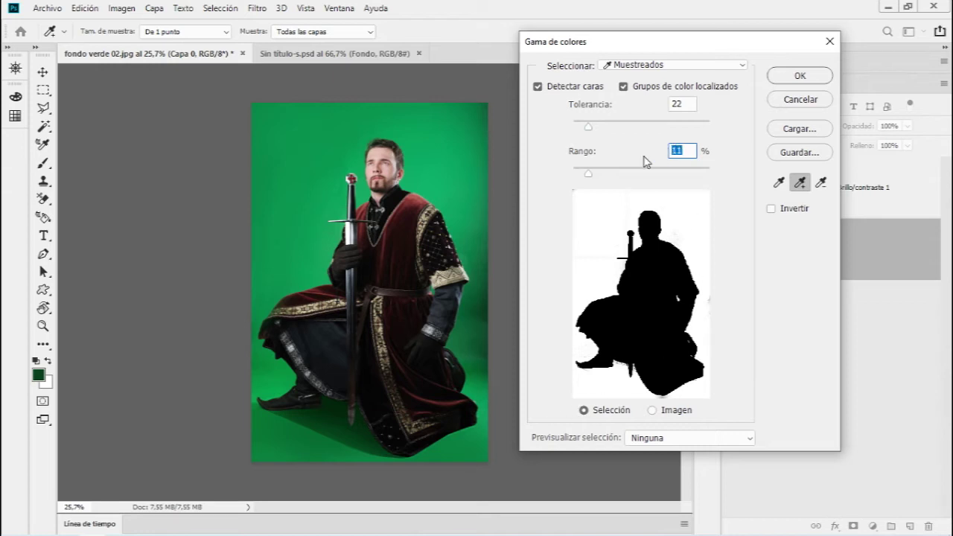
pyautogui.click(254, 101)
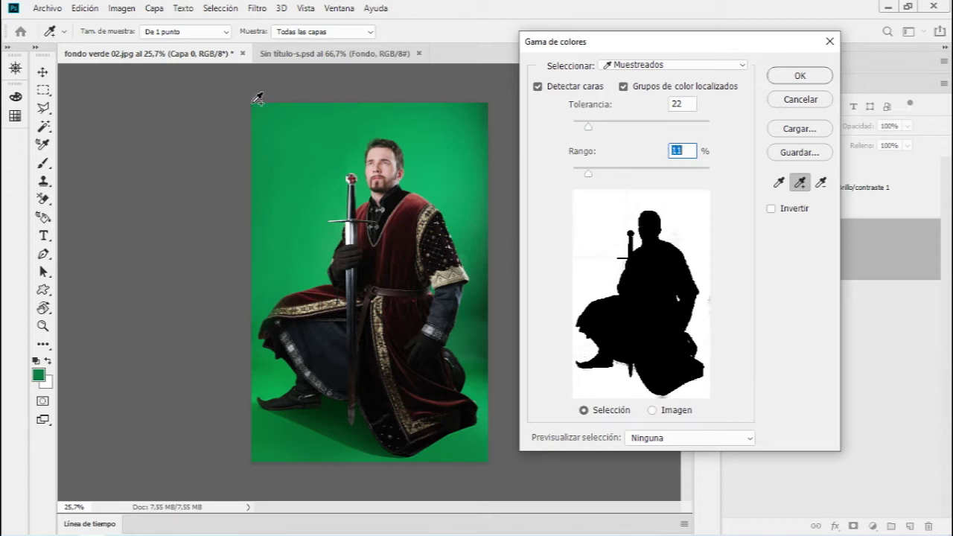
pyautogui.click(489, 297)
pyautogui.click(489, 302)
pyautogui.click(486, 304)
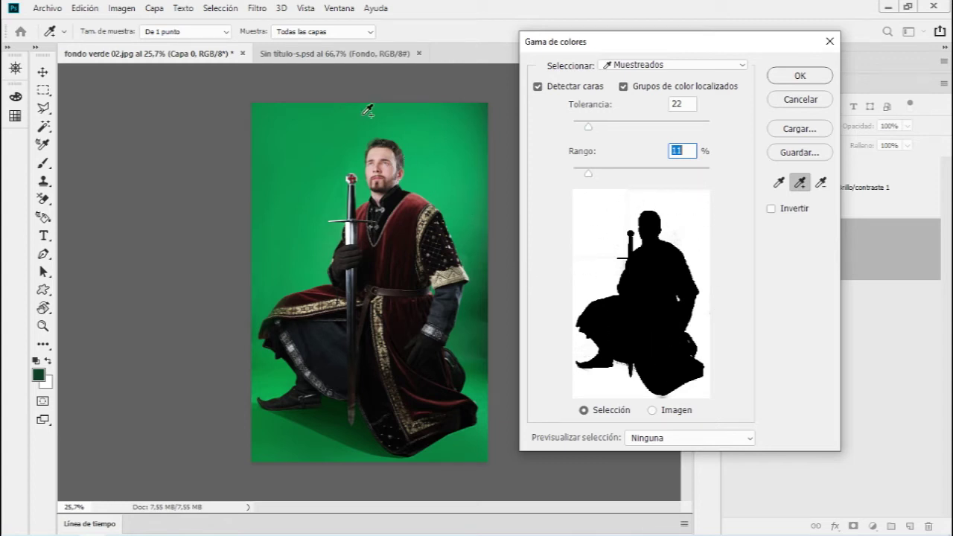
pyautogui.click(677, 233)
pyautogui.click(602, 262)
pyautogui.click(626, 209)
pyautogui.click(659, 396)
pyautogui.click(664, 392)
pyautogui.click(624, 359)
pyautogui.click(585, 365)
# Set tolerance 52 and range 9%, remove the lower-right cloth, and confirm the selection
pyautogui.moveTo(592, 177)
pyautogui.mouseDown()
pyautogui.moveTo(619, 177)
pyautogui.moveTo(586, 175)
pyautogui.mouseUp()
pyautogui.moveTo(586, 134); pyautogui.dragTo(605, 132)
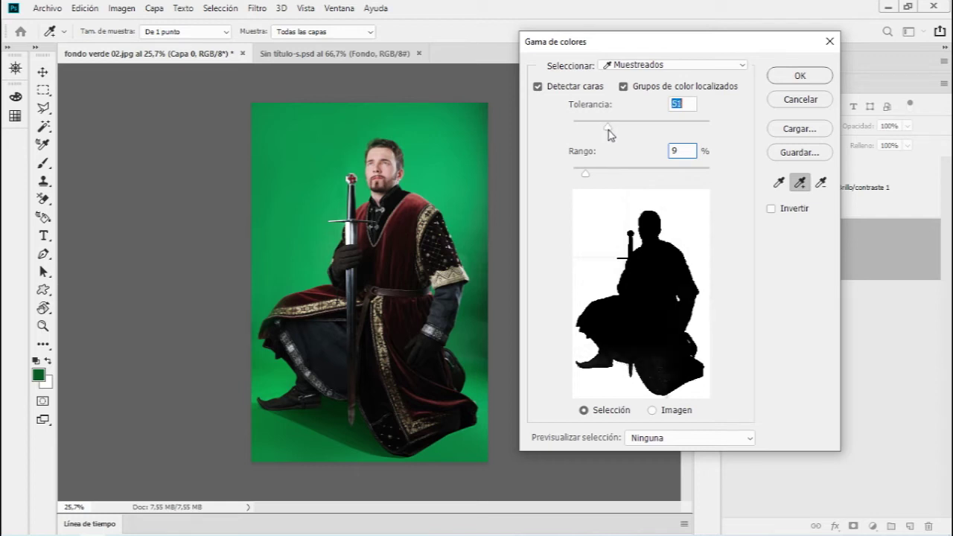
pyautogui.moveTo(609, 134); pyautogui.dragTo(611, 134)
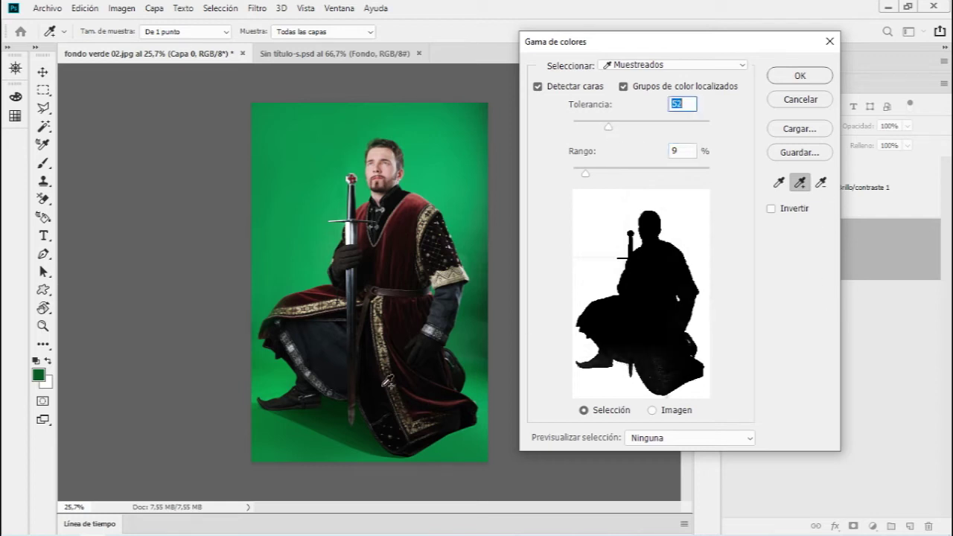
pyautogui.click(398, 393)
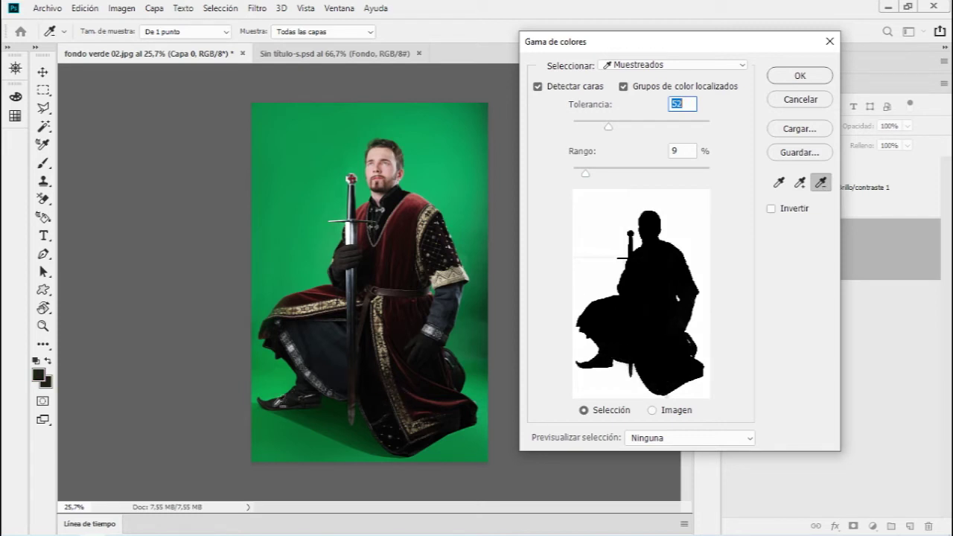
pyautogui.click(799, 181)
pyautogui.click(283, 251)
pyautogui.click(350, 408)
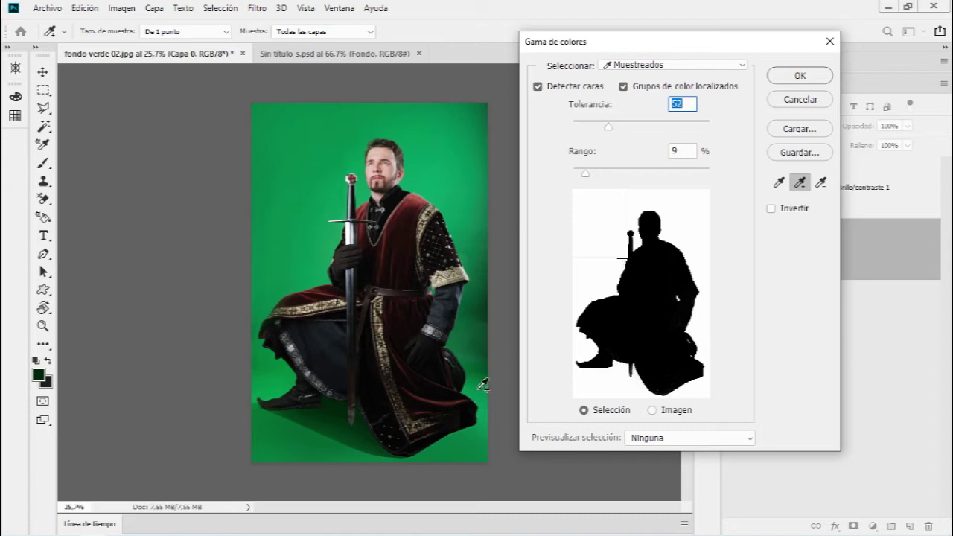
pyautogui.click(799, 76)
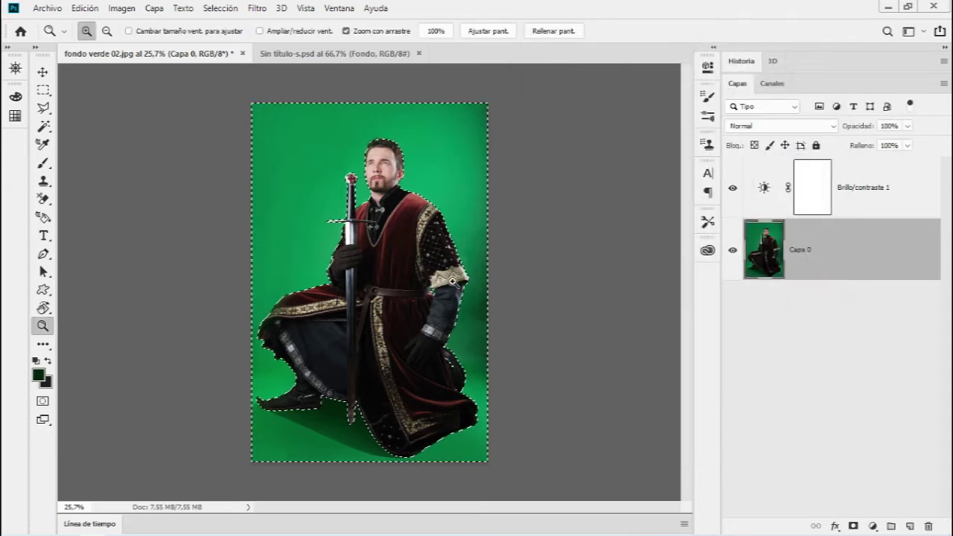
# Invert to the knight, mask Capa 0, and add a dark-green Capa 1 beneath it
pyautogui.hotkey('ctrl', 'shift', 'i')
pyautogui.moveTo(340, 266); pyautogui.dragTo(568, 309)
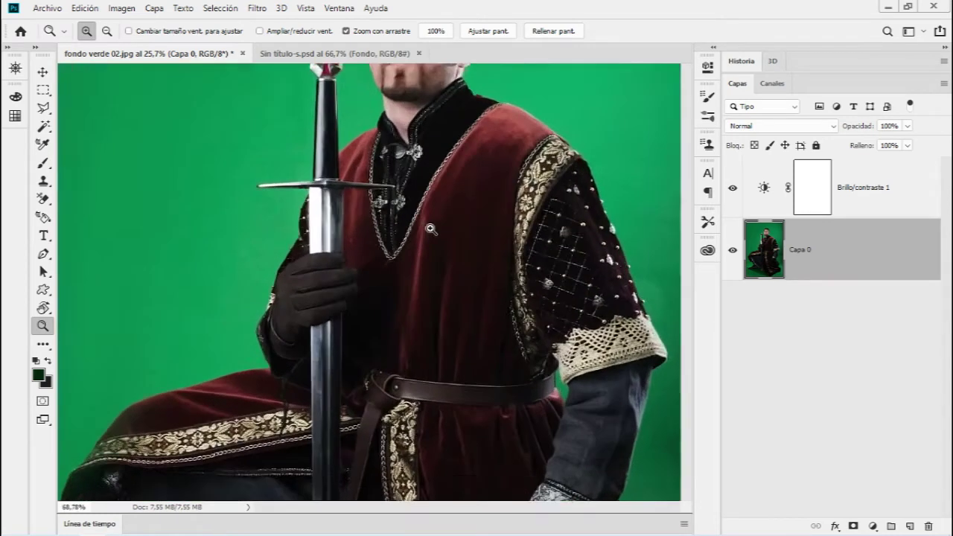
pyautogui.click(853, 525)
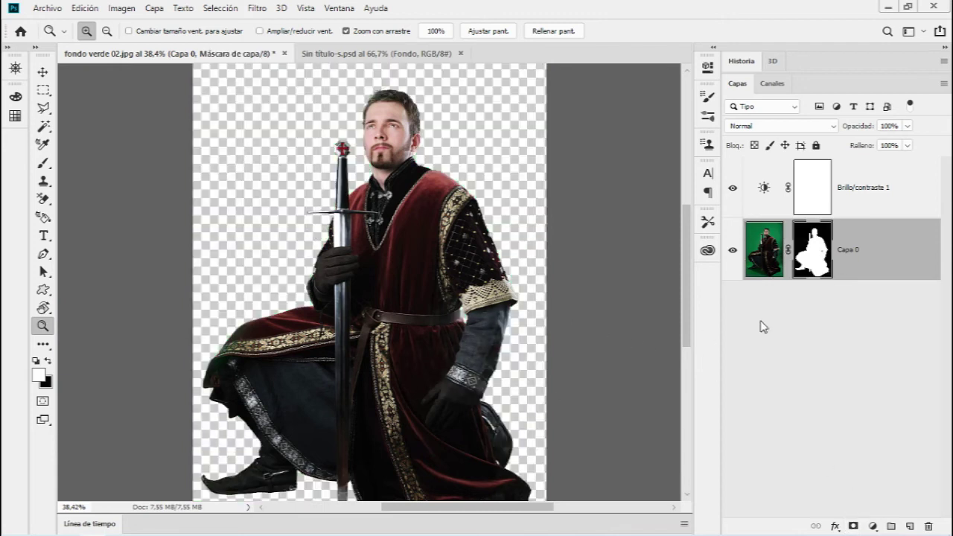
pyautogui.click(909, 526)
pyautogui.moveTo(859, 261); pyautogui.dragTo(858, 369)
pyautogui.hotkey('alt', 'BackSpace')
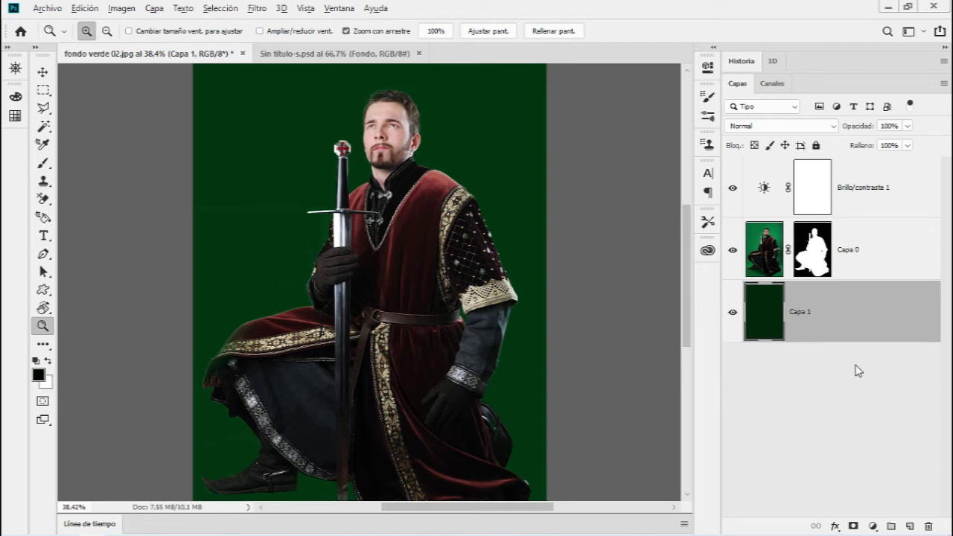
# Fill Capa 1 with black, zoom into the boot, and enter Quick Mask on Capa 0's mask
pyautogui.hotkey('alt', 'BackSpace')
pyautogui.moveTo(400, 385); pyautogui.dragTo(383, 299)
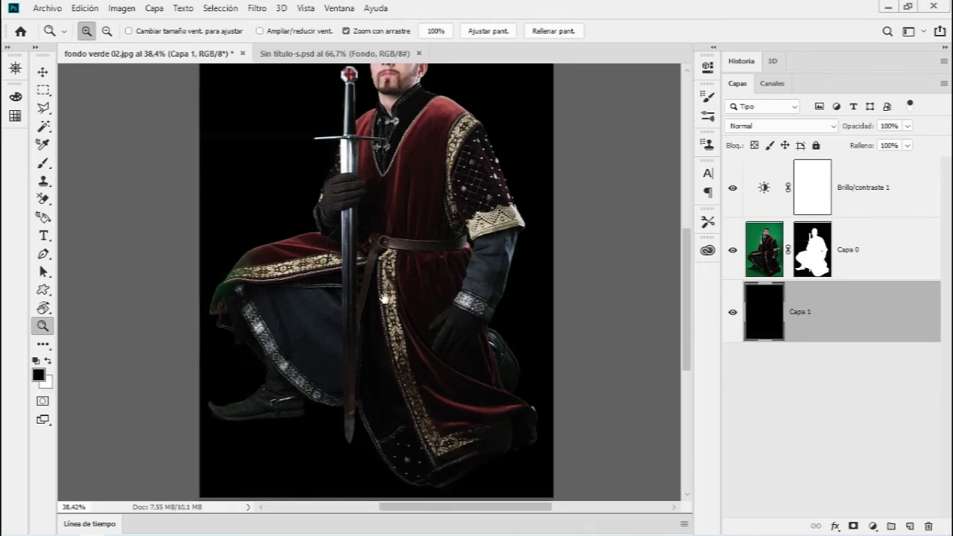
pyautogui.moveTo(213, 406); pyautogui.dragTo(313, 400)
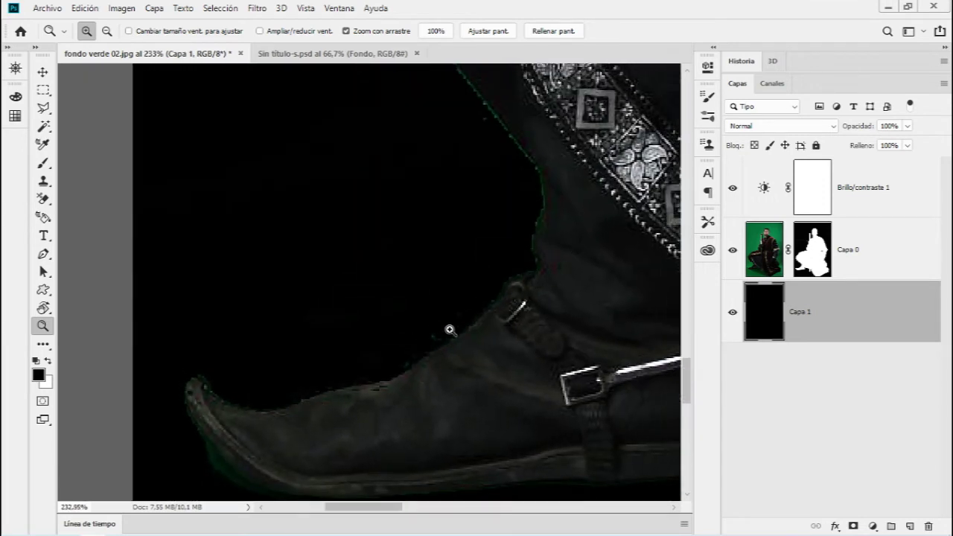
pyautogui.moveTo(420, 401)
pyautogui.mouseDown()
pyautogui.moveTo(382, 400)
pyautogui.moveTo(434, 359)
pyautogui.moveTo(555, 384)
pyautogui.mouseUp()
pyautogui.moveTo(545, 147)
pyautogui.mouseDown()
pyautogui.moveTo(534, 370)
pyautogui.moveTo(714, 373)
pyautogui.mouseUp()
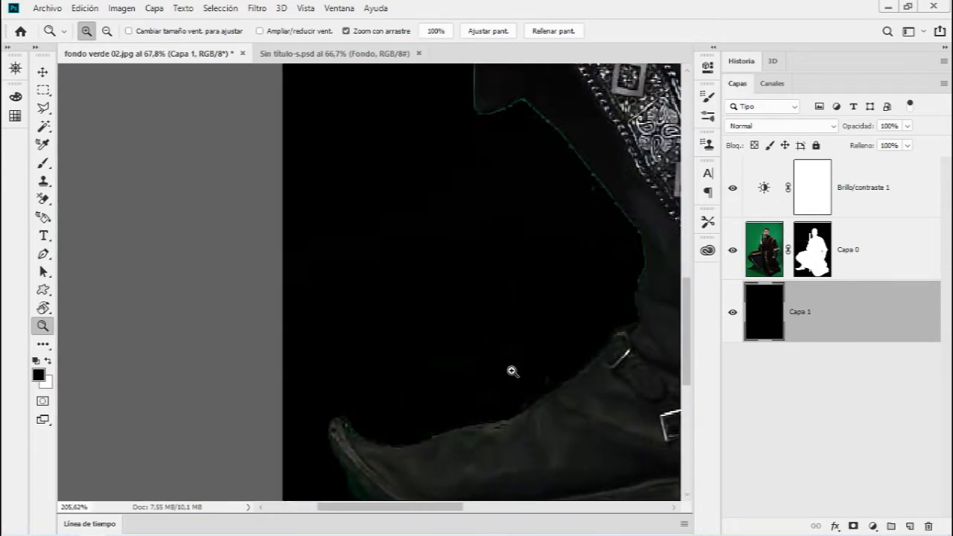
pyautogui.click(807, 255)
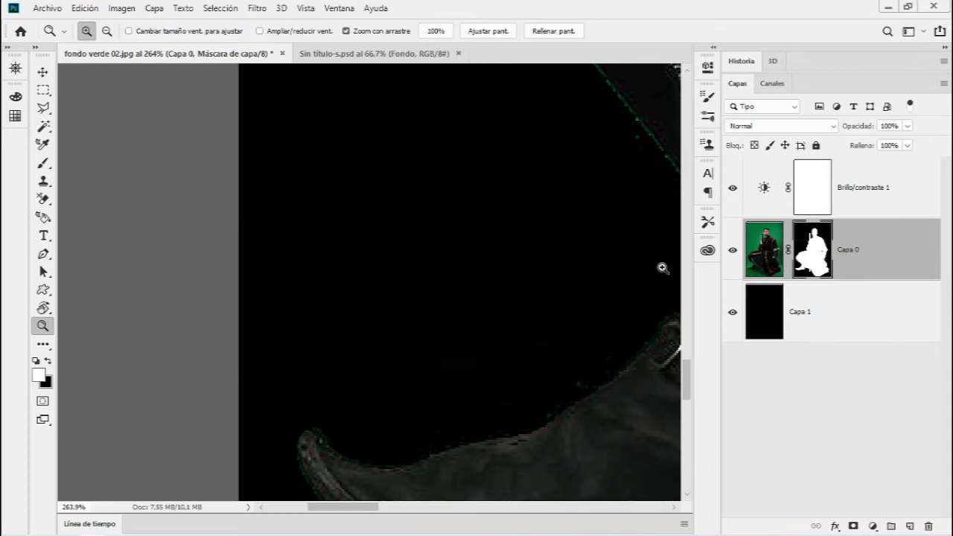
pyautogui.moveTo(604, 312); pyautogui.dragTo(322, 235)
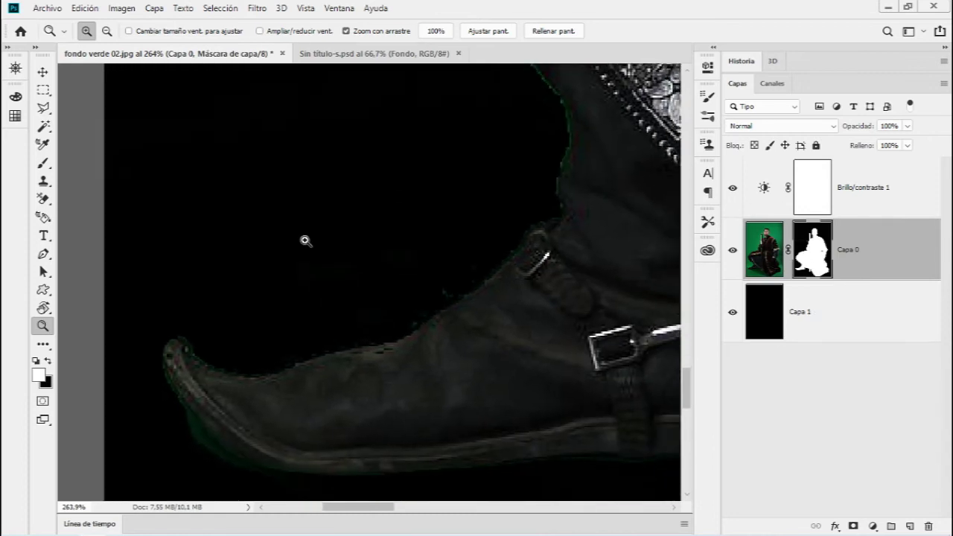
pyautogui.click(43, 400)
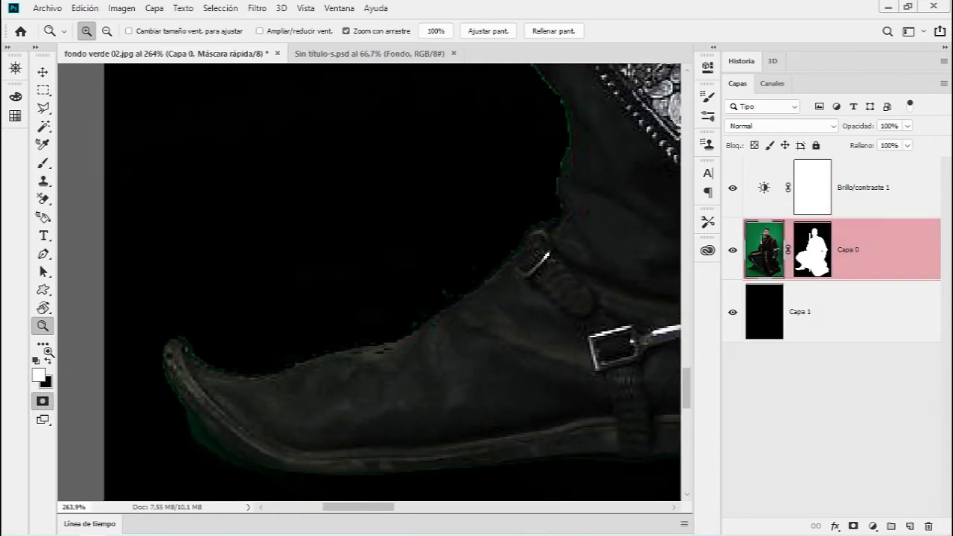
# Pick the Brush, leave Quick Mask, target Capa 0's mask and make black the foreground colour
pyautogui.press('b')
pyautogui.moveTo(366, 261); pyautogui.dragTo(296, 273)
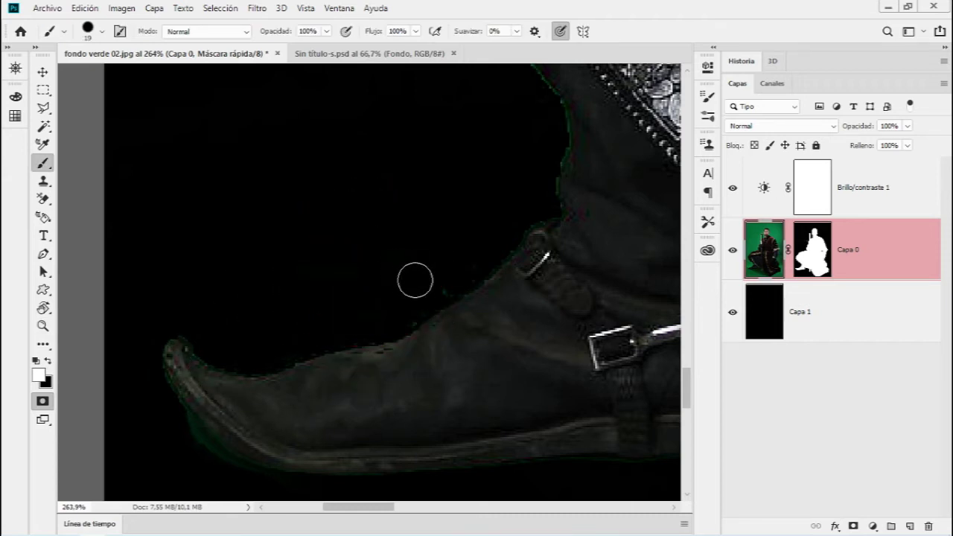
pyautogui.click(43, 403)
pyautogui.click(811, 249)
pyautogui.press('x')
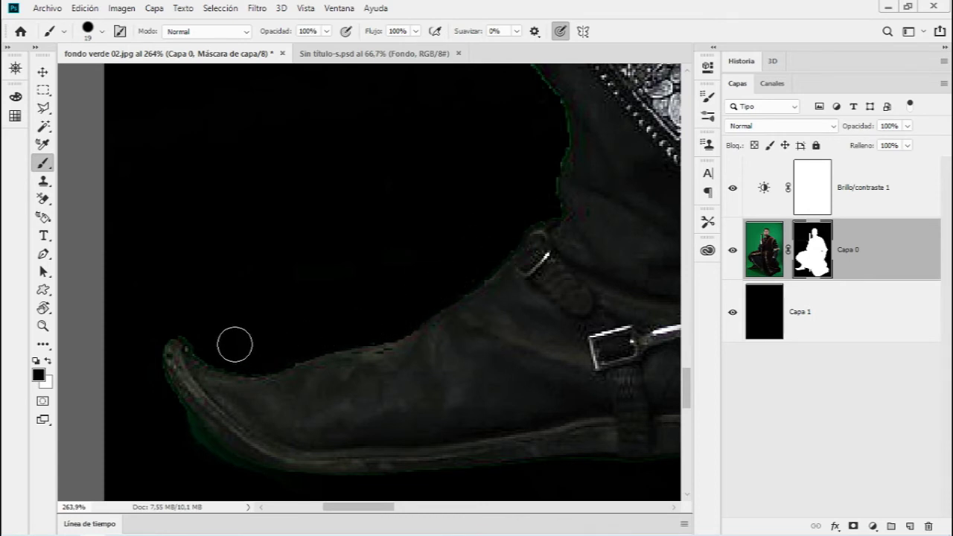
# Inspect the mask edges up close, then hide the black Capa 1 layer
pyautogui.moveTo(389, 228); pyautogui.dragTo(294, 428)
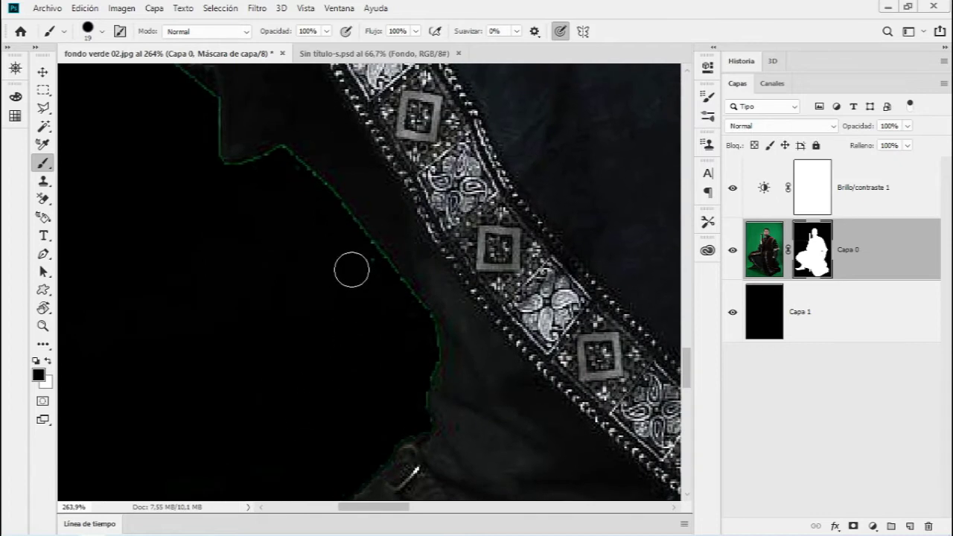
pyautogui.scroll(-5, 374, 308)
pyautogui.scroll(-1, 478, 344)
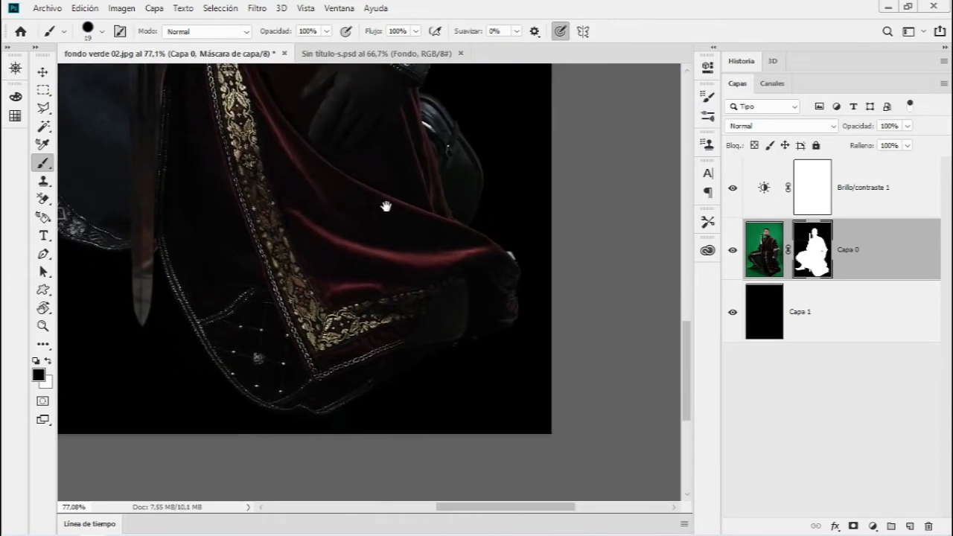
pyautogui.moveTo(478, 344)
pyautogui.mouseDown()
pyautogui.moveTo(408, 382)
pyautogui.moveTo(445, 476)
pyautogui.mouseUp()
pyautogui.scroll(2, 445, 249)
pyautogui.scroll(2, 445, 261)
pyautogui.scroll(-2, 445, 280)
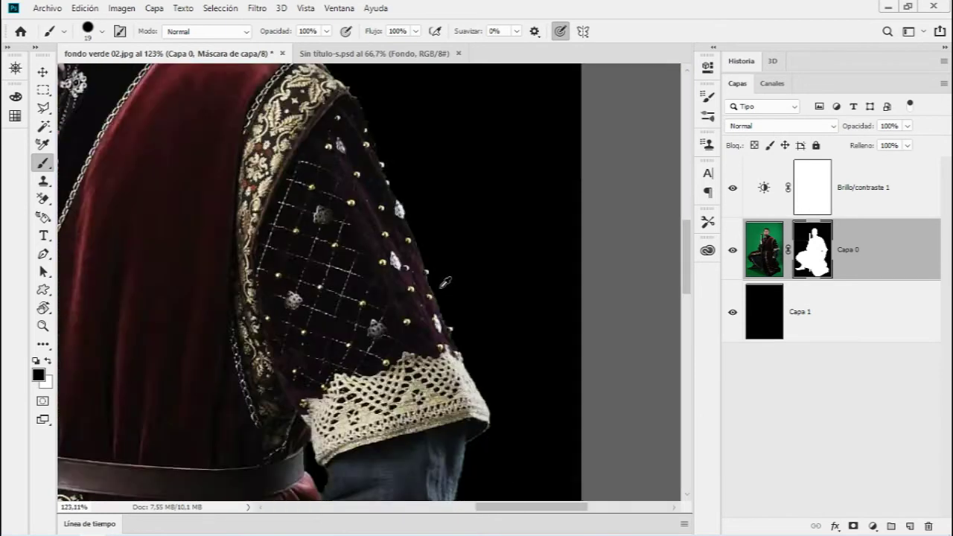
pyautogui.scroll(-3, 445, 283)
pyautogui.scroll(-2, 325, 308)
pyautogui.scroll(-1, 378, 313)
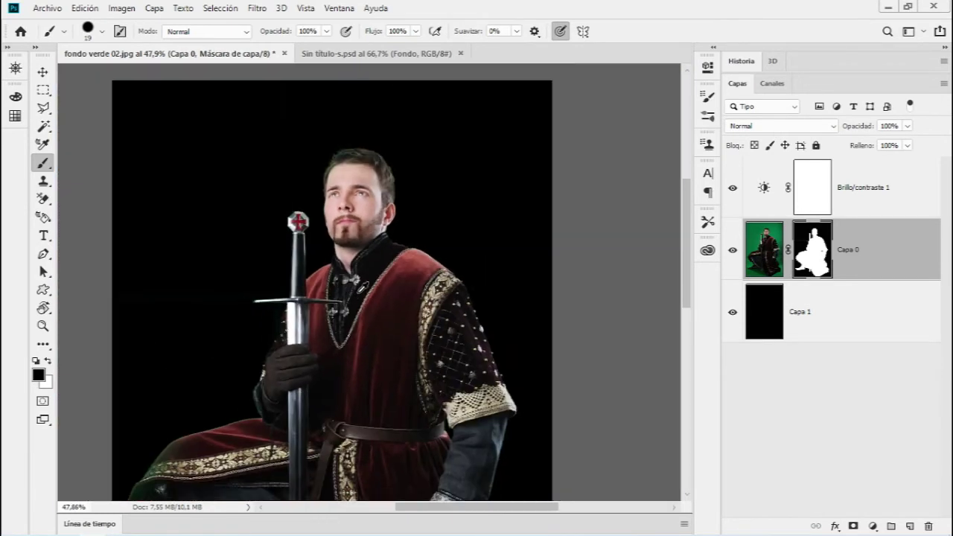
pyautogui.click(733, 312)
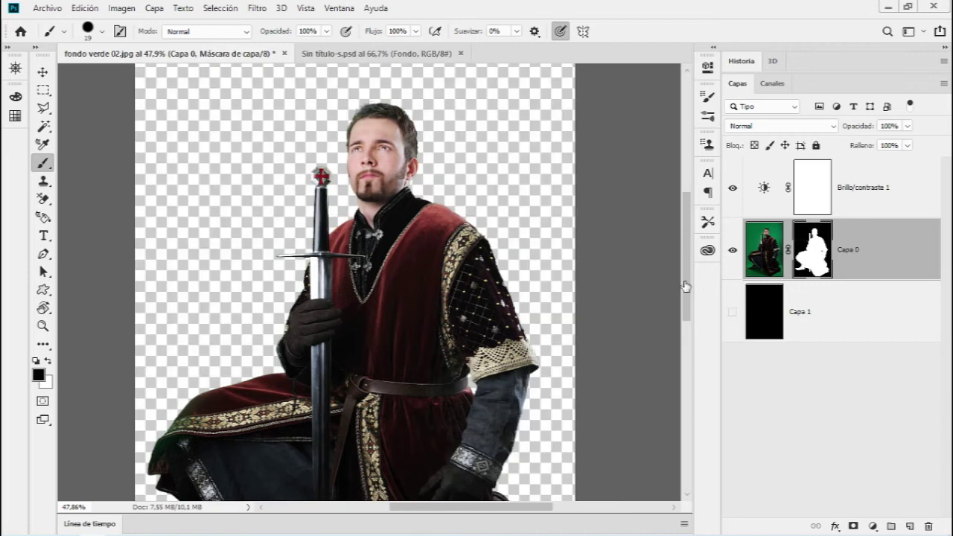
# Zoom in and out on the knight's face, then open Select and Mask on Capa 0's mask
pyautogui.press('z')
pyautogui.moveTo(375, 225)
pyautogui.mouseDown()
pyautogui.moveTo(482, 152)
pyautogui.moveTo(472, 157)
pyautogui.mouseUp()
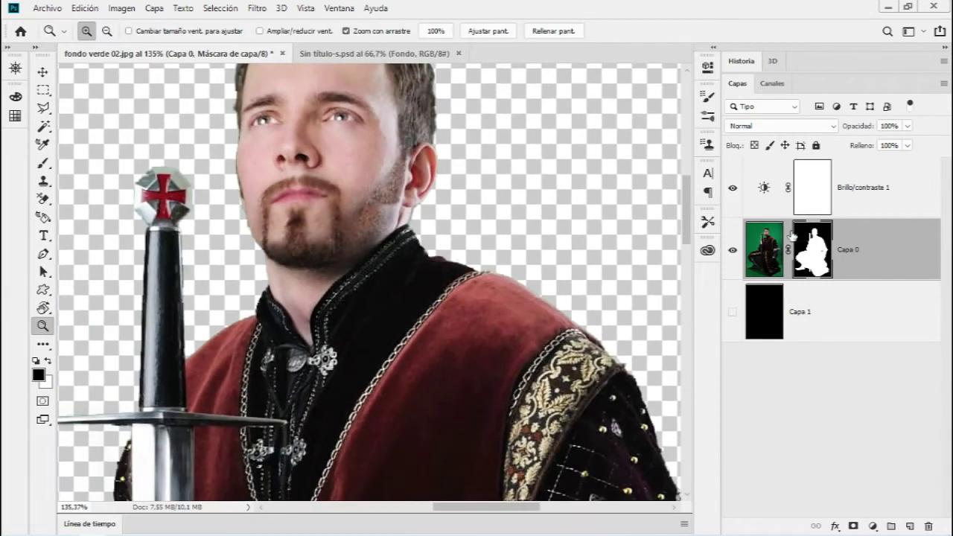
pyautogui.moveTo(527, 266); pyautogui.dragTo(496, 233)
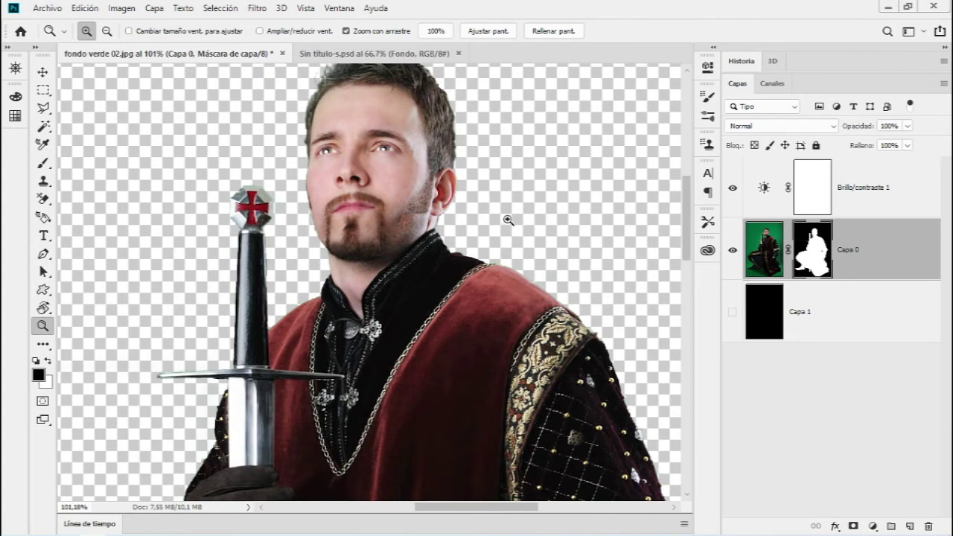
pyautogui.doubleClick(818, 262)
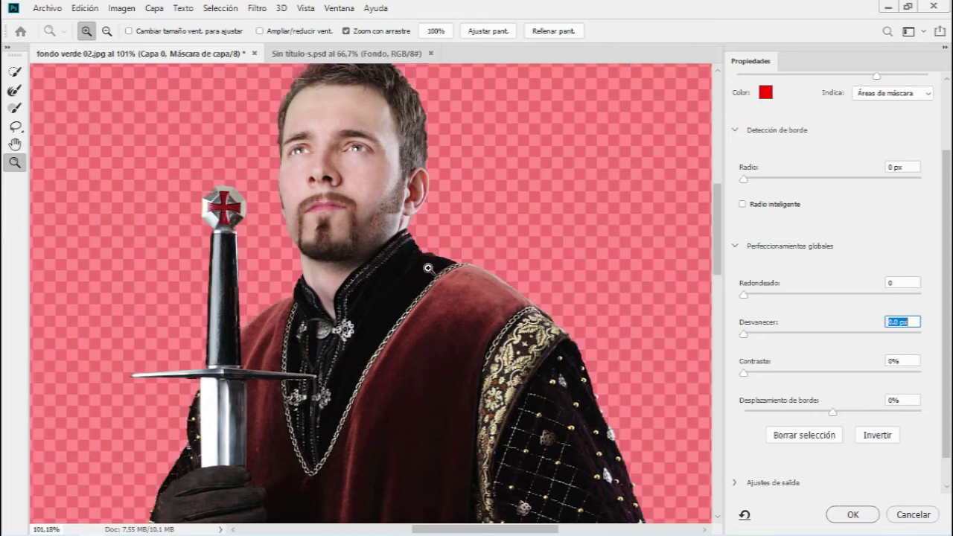
# Cancel Select and Mask unchanged and Alt-view Capa 0's layer mask on its own
pyautogui.moveTo(431, 266)
pyautogui.mouseDown()
pyautogui.moveTo(496, 264)
pyautogui.moveTo(498, 278)
pyautogui.moveTo(638, 330)
pyautogui.moveTo(708, 319)
pyautogui.moveTo(681, 323)
pyautogui.mouseUp()
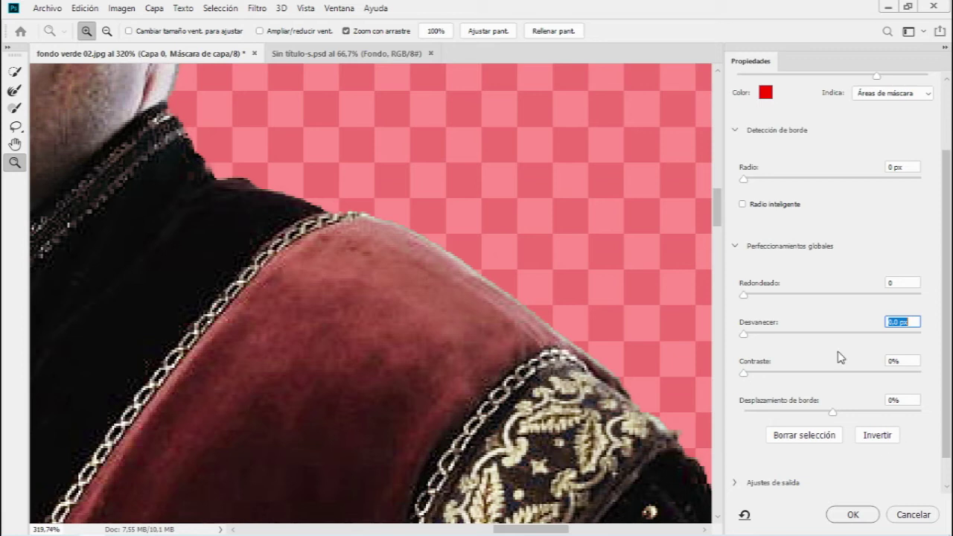
pyautogui.click(907, 516)
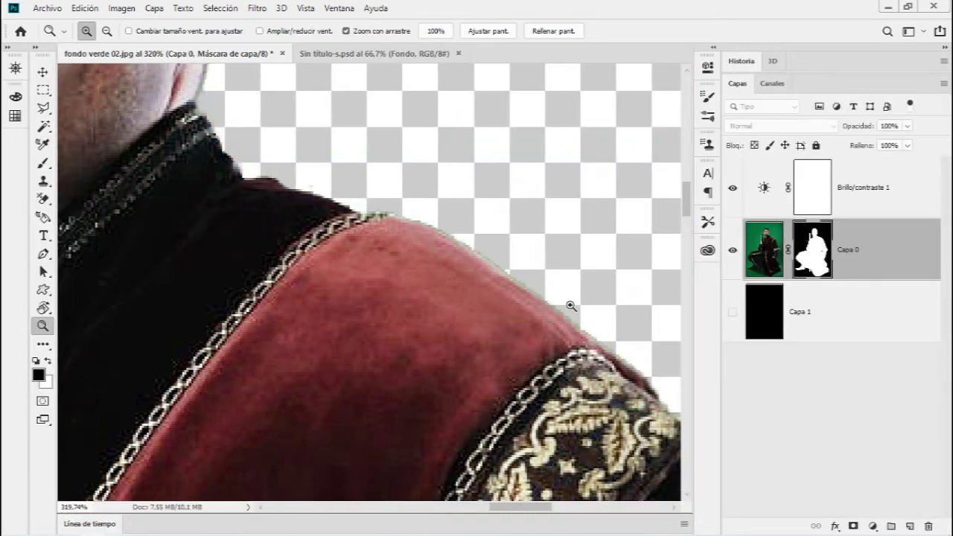
pyautogui.moveTo(570, 309)
pyautogui.mouseDown()
pyautogui.moveTo(523, 305)
pyautogui.moveTo(635, 194)
pyautogui.mouseUp()
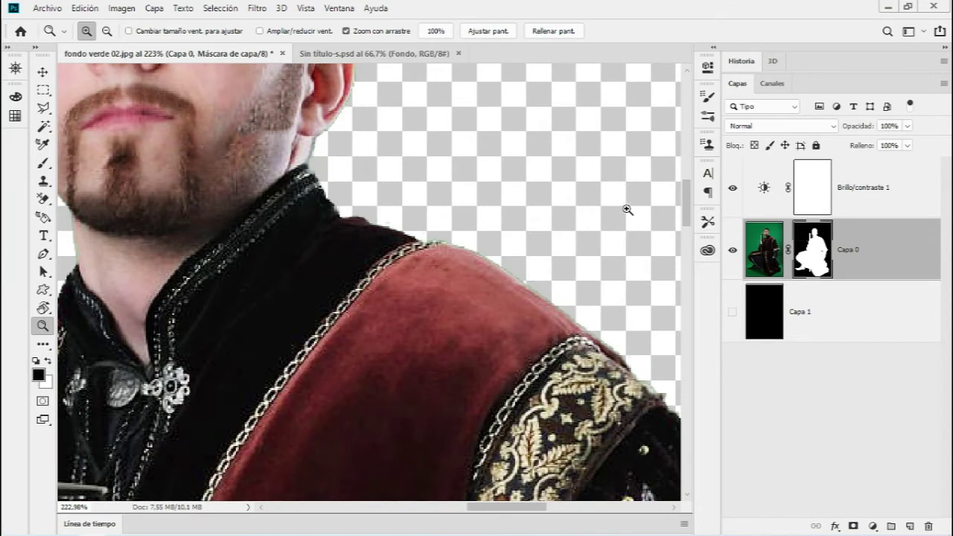
pyautogui.press('alt')
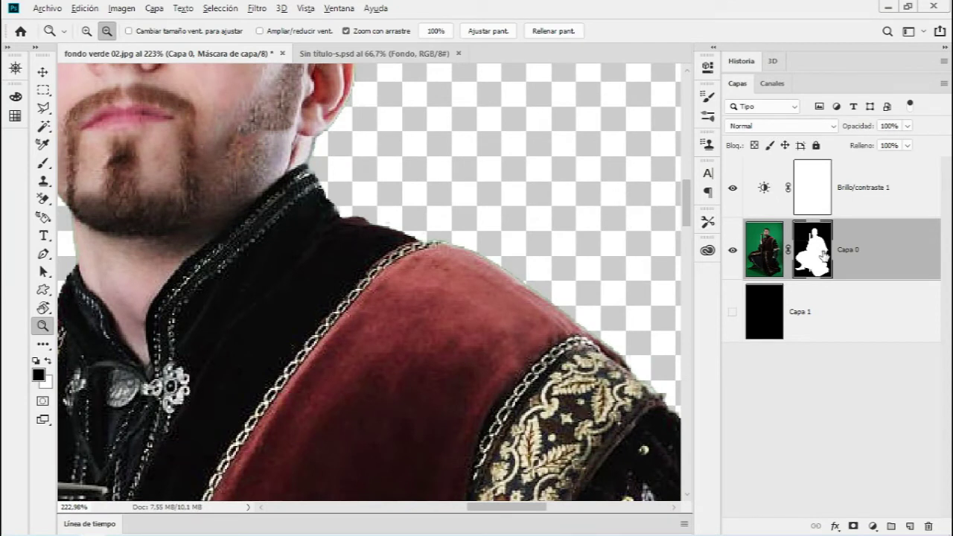
pyautogui.keyDown('alt'); pyautogui.click(819, 255); pyautogui.keyUp('alt')
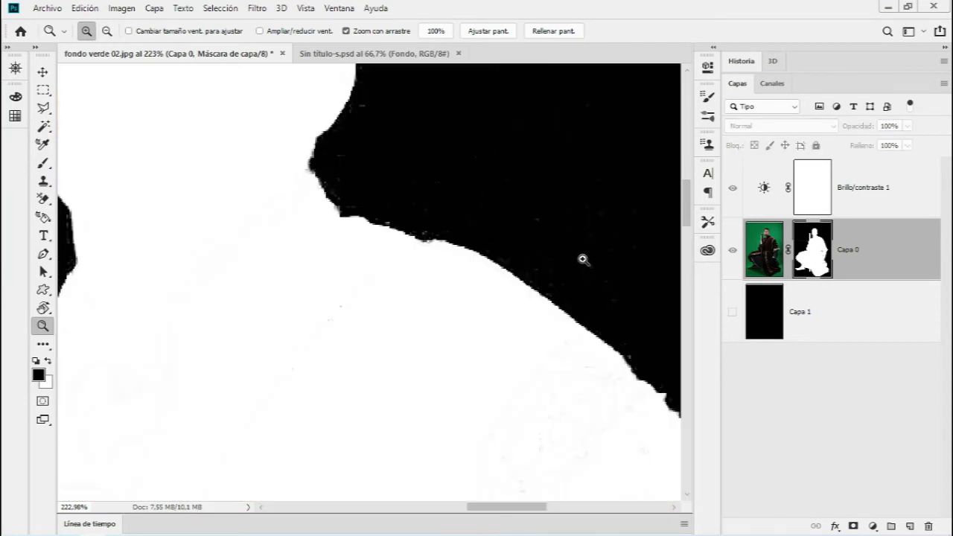
# Inspect the whole black-and-white mask with the sword, then bring up Imagen > Ajustes
pyautogui.scroll(-3, 432, 277)
pyautogui.scroll(-3, 430, 276)
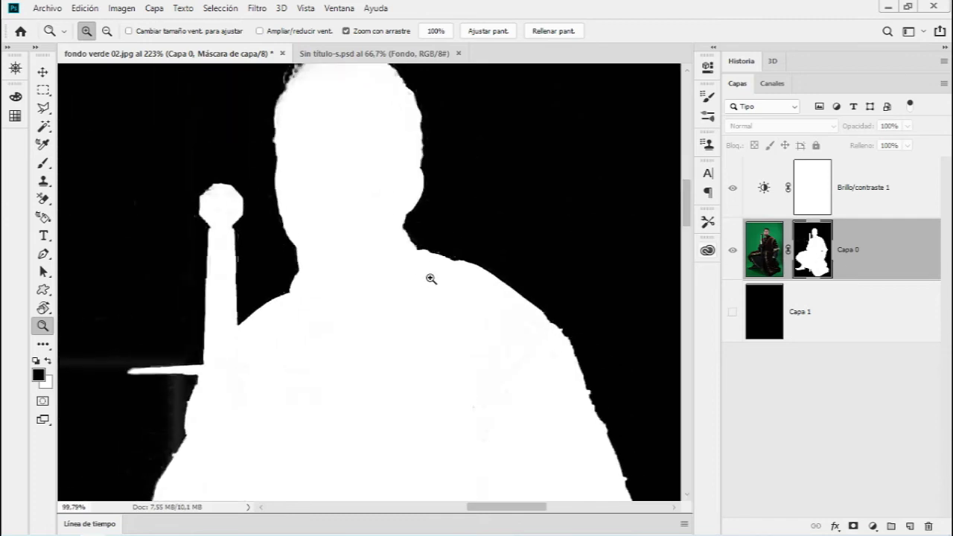
pyautogui.moveTo(430, 277); pyautogui.dragTo(509, 206)
pyautogui.scroll(2, 360, 293)
pyautogui.scroll(-2, 341, 304)
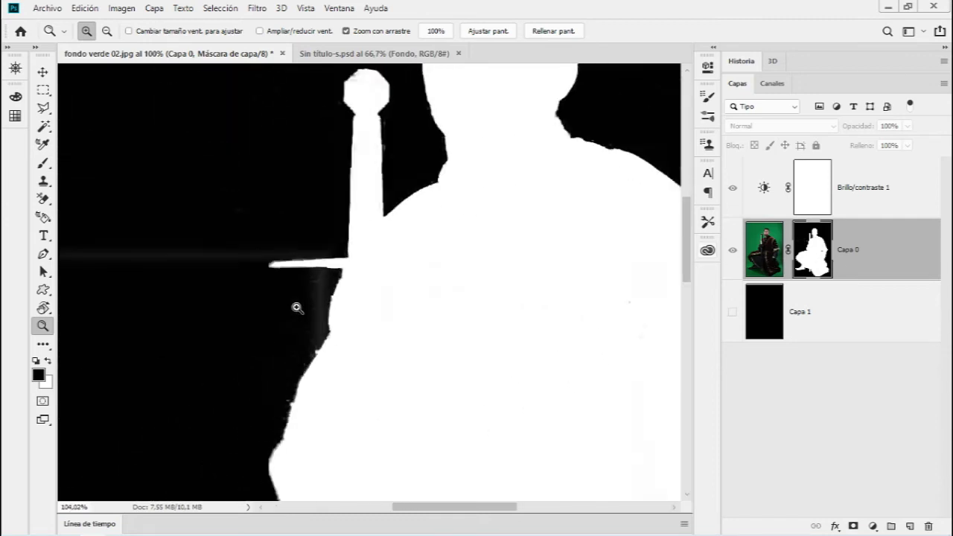
pyautogui.scroll(-3, 298, 308)
pyautogui.scroll(2, 281, 302)
pyautogui.scroll(-3, 328, 291)
pyautogui.scroll(-3, 372, 325)
pyautogui.scroll(-3, 323, 219)
pyautogui.scroll(-3, 323, 319)
pyautogui.scroll(3, 328, 286)
pyautogui.scroll(-3, 355, 341)
pyautogui.scroll(2, 328, 340)
pyautogui.scroll(-2, 319, 340)
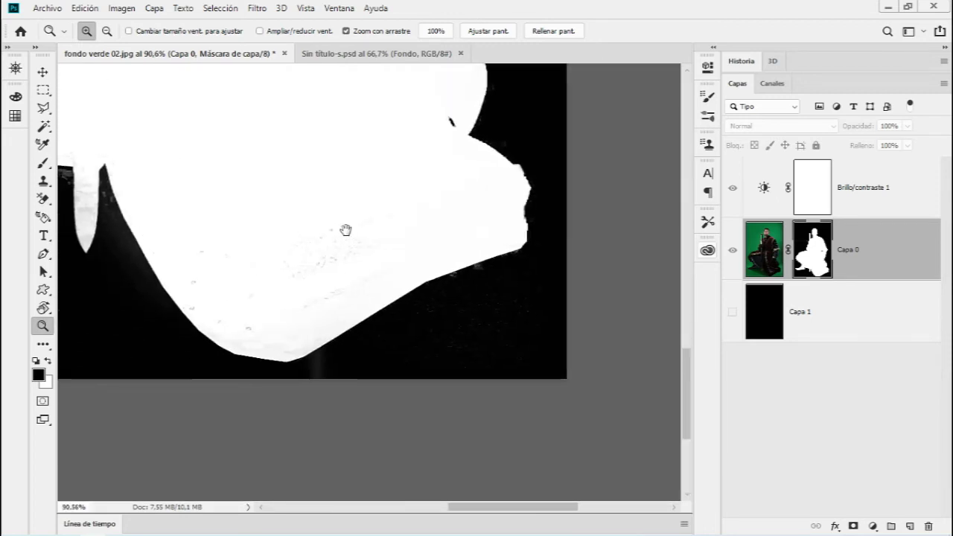
pyautogui.scroll(2, 439, 317)
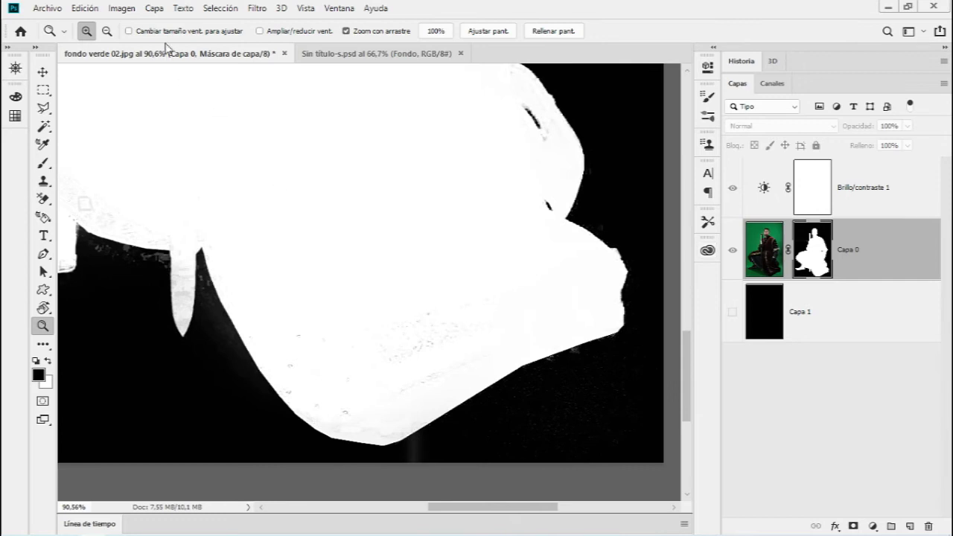
pyautogui.click(128, 9)
pyautogui.moveTo(131, 45)
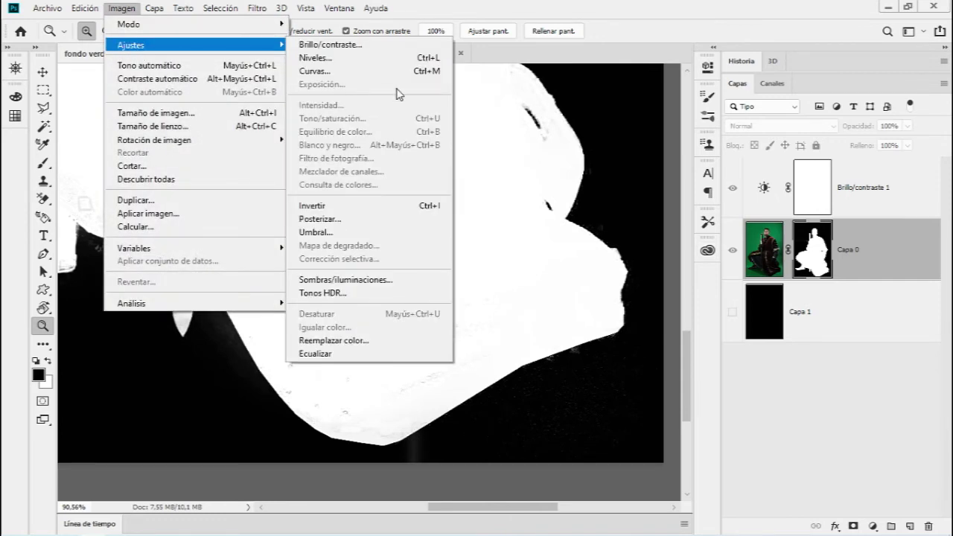
# Set the mask's Niveles input levels to 101, 1.00 and 208
pyautogui.click(390, 58)
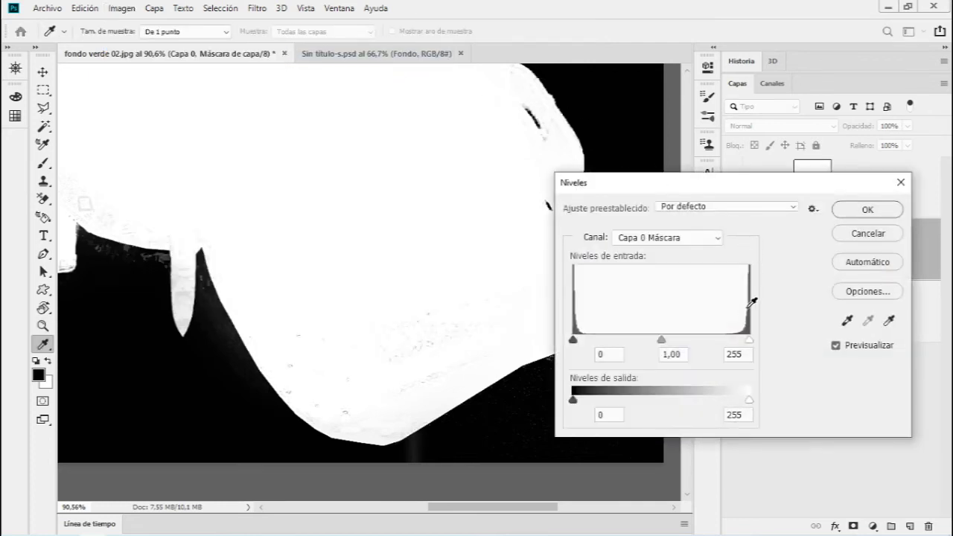
pyautogui.moveTo(749, 341); pyautogui.dragTo(716, 341)
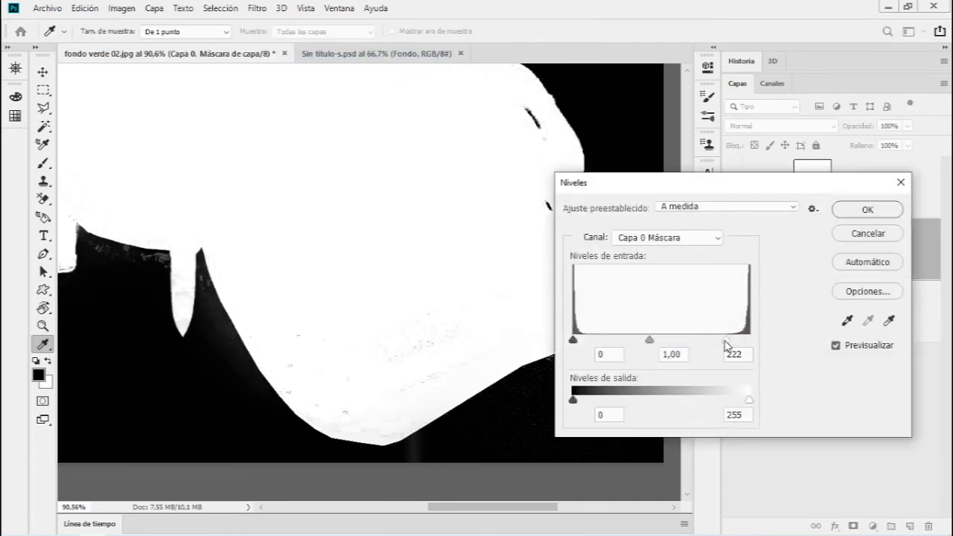
pyautogui.moveTo(574, 341)
pyautogui.mouseDown()
pyautogui.moveTo(594, 341)
pyautogui.moveTo(571, 341)
pyautogui.mouseUp()
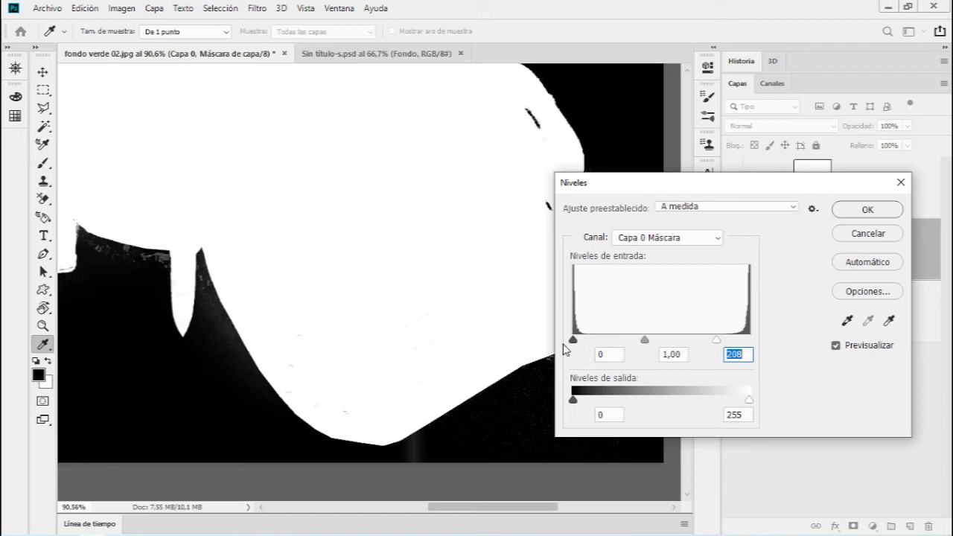
pyautogui.moveTo(572, 340); pyautogui.dragTo(624, 341)
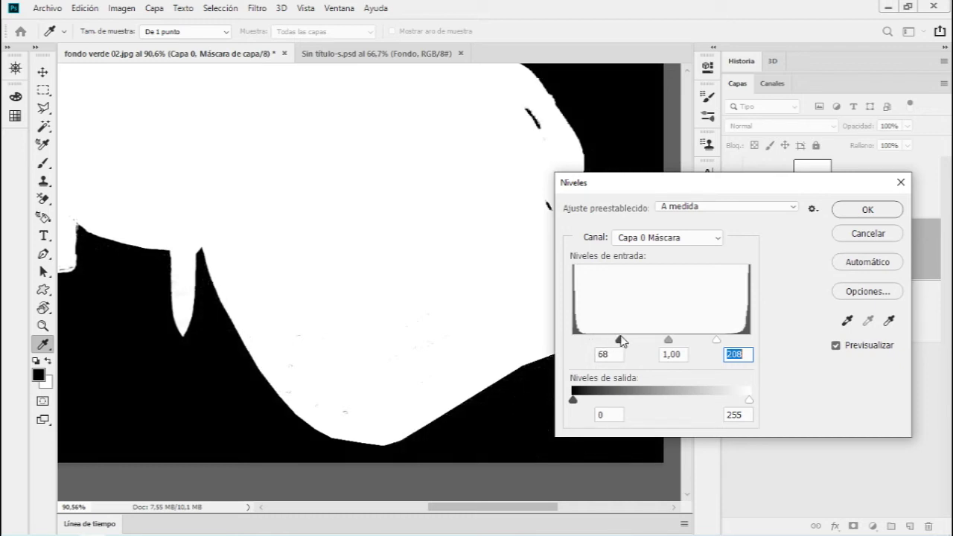
pyautogui.moveTo(645, 340)
pyautogui.mouseDown()
pyautogui.moveTo(667, 341)
pyautogui.moveTo(574, 345)
pyautogui.moveTo(642, 341)
pyautogui.mouseUp()
pyautogui.moveTo(713, 183)
pyautogui.mouseDown()
pyautogui.moveTo(750, 158)
pyautogui.moveTo(792, 6)
pyautogui.moveTo(525, 240)
pyautogui.moveTo(384, 206)
pyautogui.mouseUp()
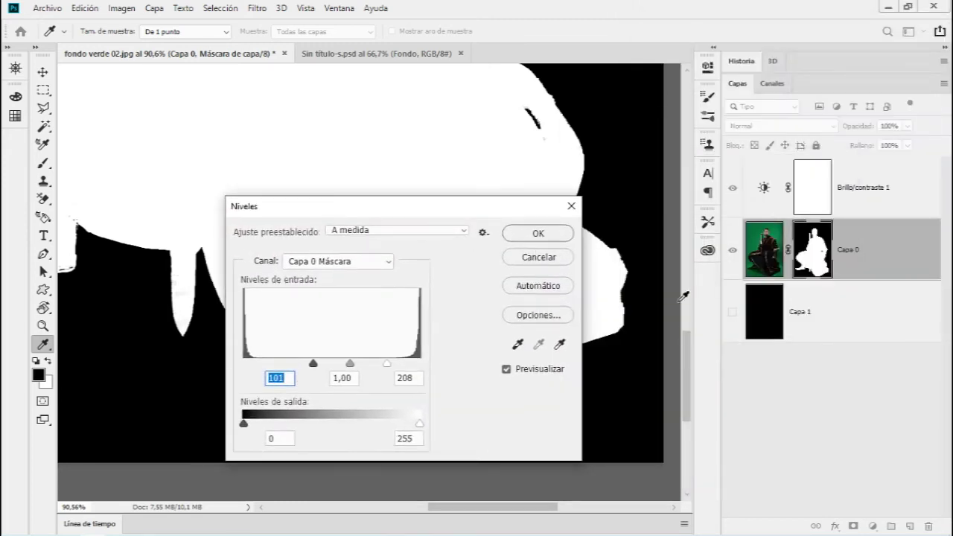
pyautogui.moveTo(685, 340)
pyautogui.mouseDown()
pyautogui.moveTo(687, 188)
pyautogui.moveTo(688, 210)
pyautogui.mouseUp()
pyautogui.moveTo(495, 516)
pyautogui.mouseDown()
pyautogui.moveTo(436, 515)
pyautogui.moveTo(461, 514)
pyautogui.mouseUp()
# Compare the mask with preview off and on, then apply the Levels adjustment
pyautogui.click(506, 369)
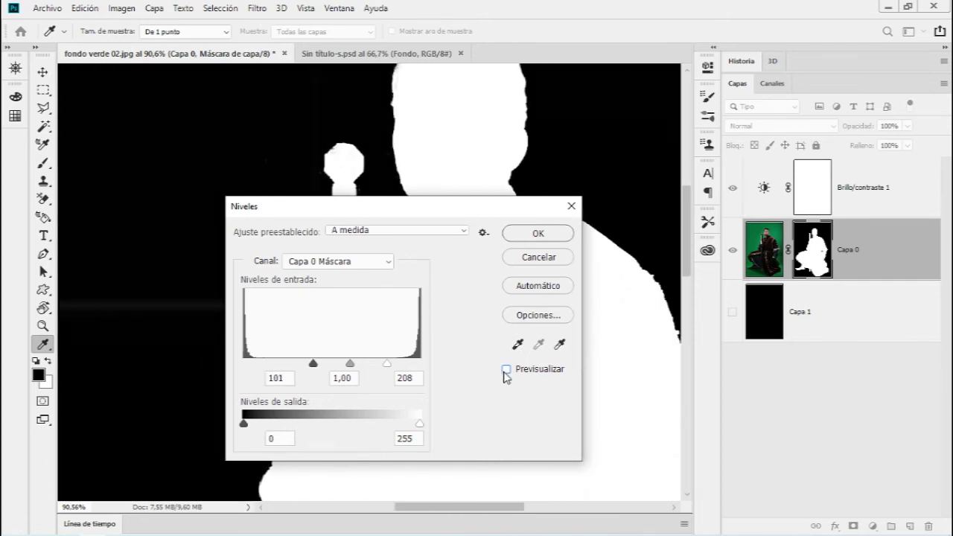
pyautogui.moveTo(457, 214); pyautogui.dragTo(886, 160)
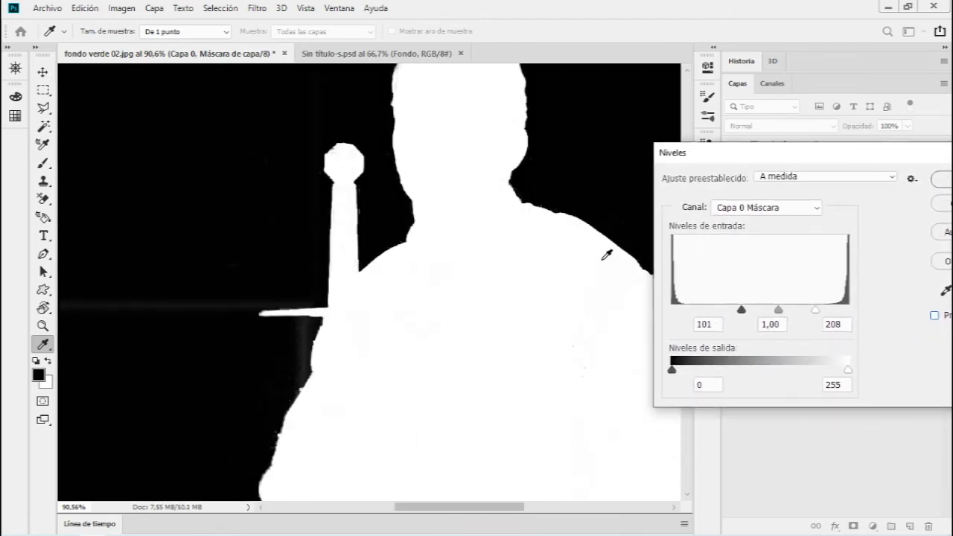
pyautogui.scroll(-2, 607, 255)
pyautogui.scroll(-2, 606, 255)
pyautogui.scroll(-1, 607, 254)
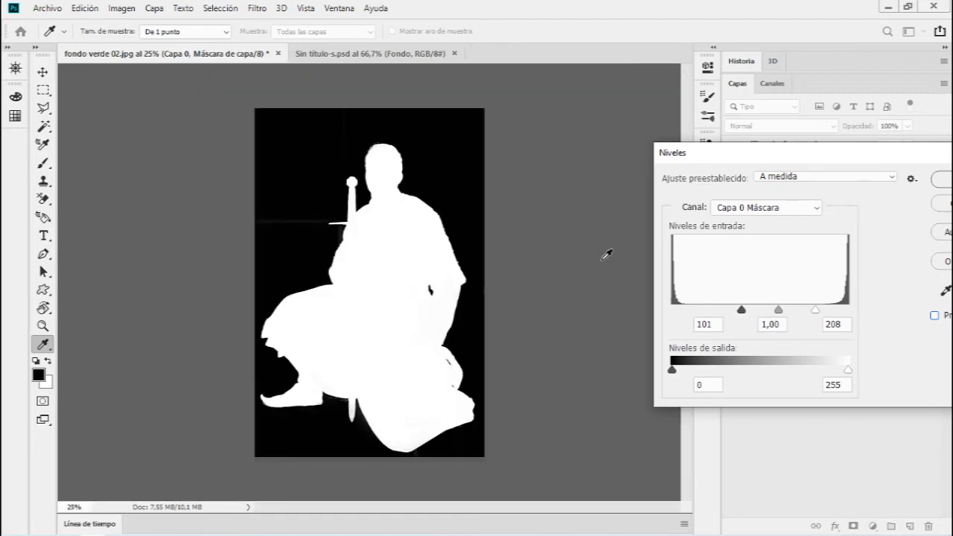
pyautogui.moveTo(780, 161); pyautogui.dragTo(684, 151)
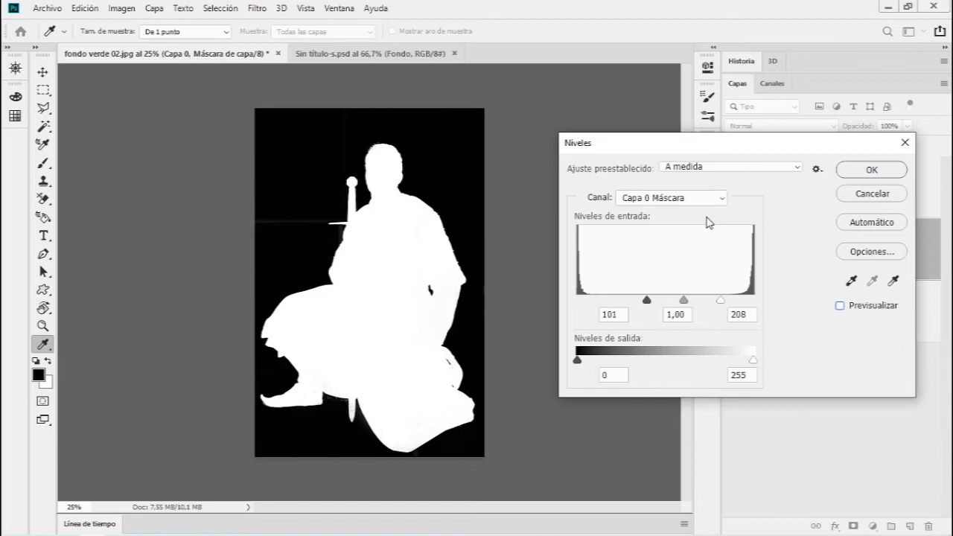
pyautogui.hotkey('ctrl', '+')
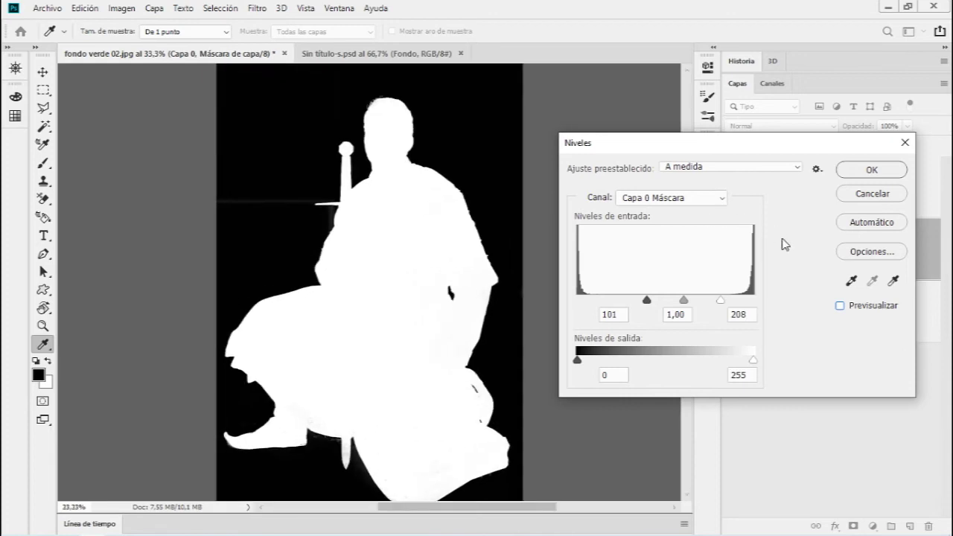
pyautogui.click(841, 306)
pyautogui.click(846, 308)
pyautogui.click(847, 307)
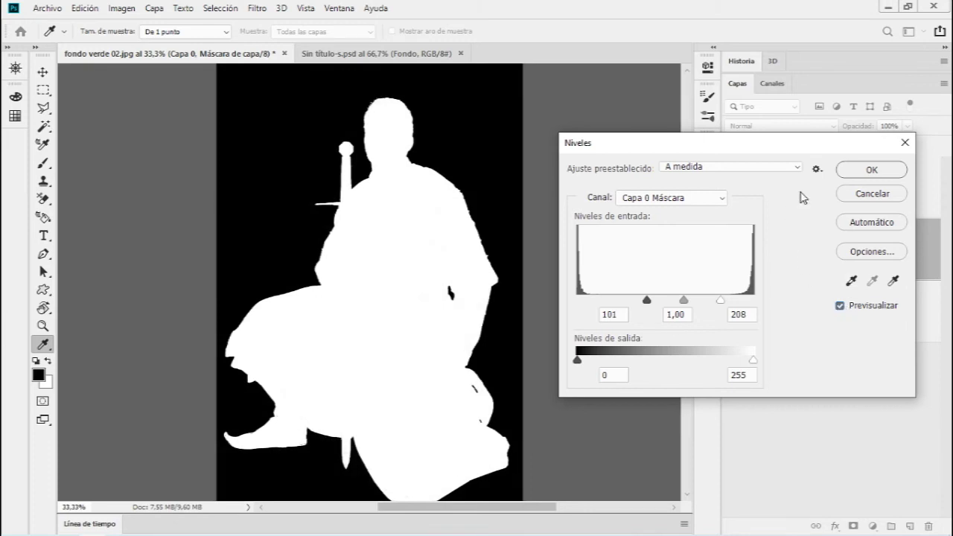
pyautogui.click(851, 170)
pyautogui.press('z')
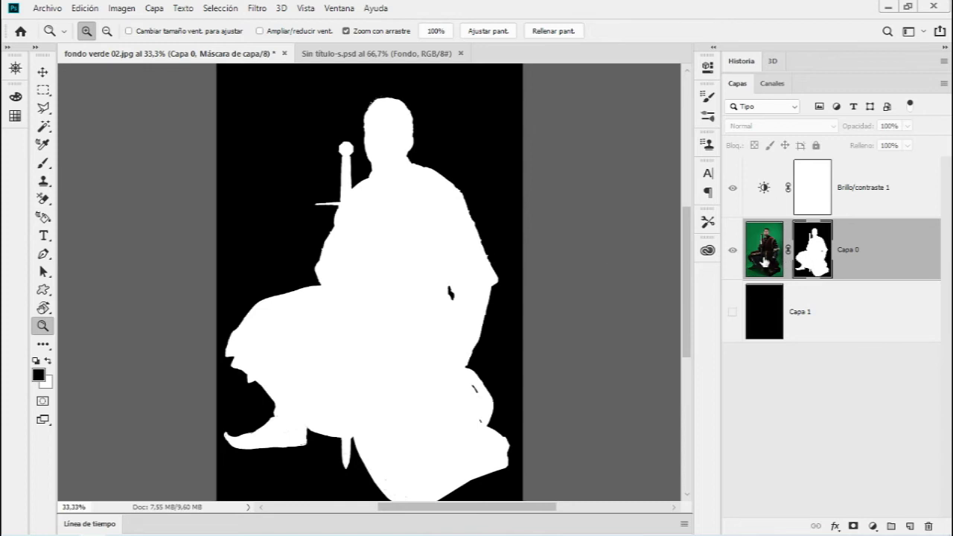
# Show the cut-out knight over the black Capa 1 layer, zoom to check its edges, then switch to Sin título-s.psd
pyautogui.click(765, 262)
pyautogui.click(732, 312)
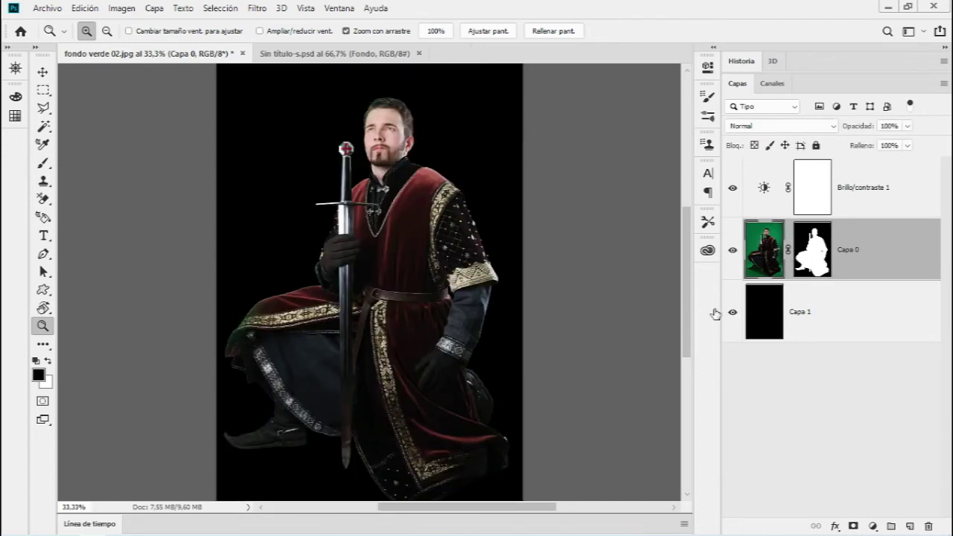
pyautogui.moveTo(243, 426)
pyautogui.mouseDown()
pyautogui.moveTo(289, 435)
pyautogui.moveTo(240, 421)
pyautogui.mouseUp()
pyautogui.moveTo(434, 163)
pyautogui.mouseDown()
pyautogui.moveTo(451, 133)
pyautogui.moveTo(445, 149)
pyautogui.moveTo(387, 153)
pyautogui.mouseUp()
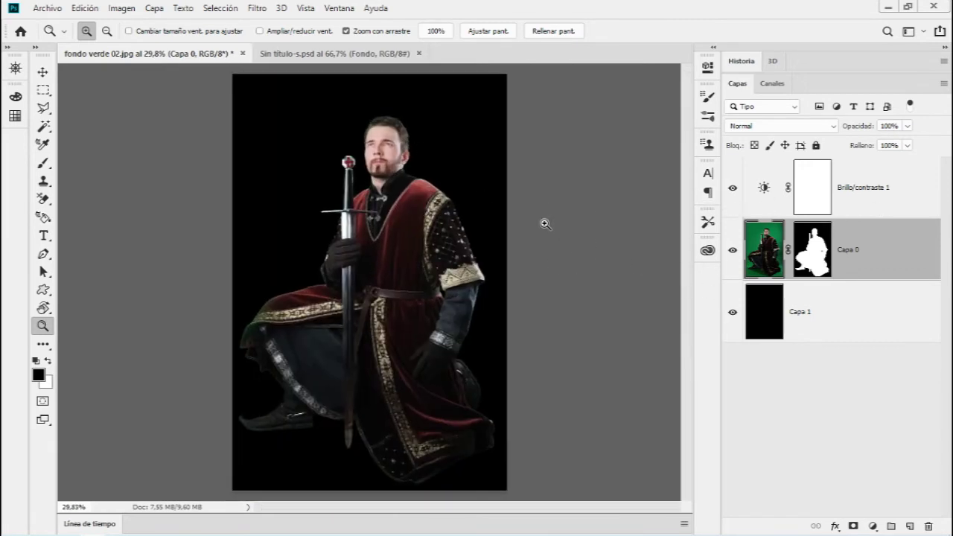
pyautogui.click(355, 55)
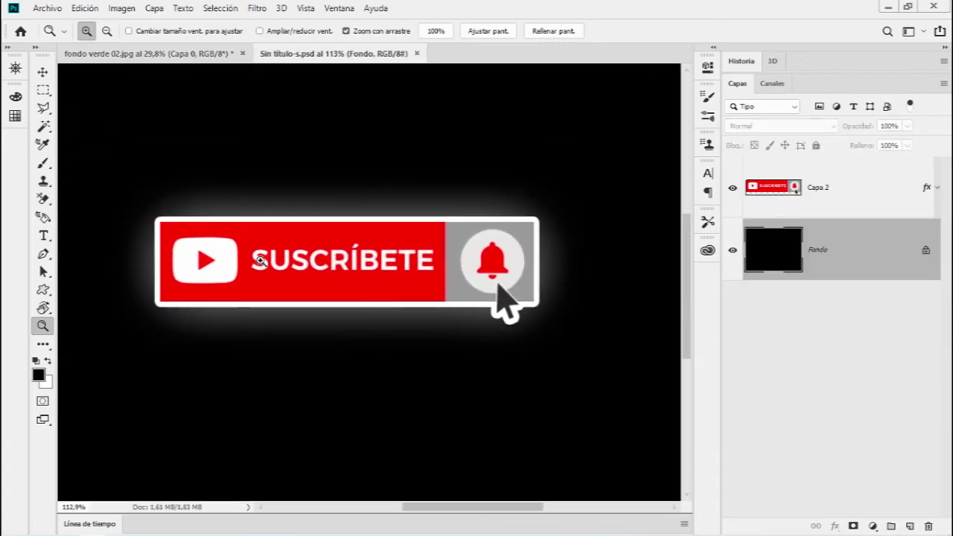
# Zoom around the SUSCRÍBETE button graphic, then go back to fondo verde 02.jpg and zoom the knight
pyautogui.moveTo(363, 299)
pyautogui.mouseDown()
pyautogui.moveTo(300, 259)
pyautogui.moveTo(302, 250)
pyautogui.mouseUp()
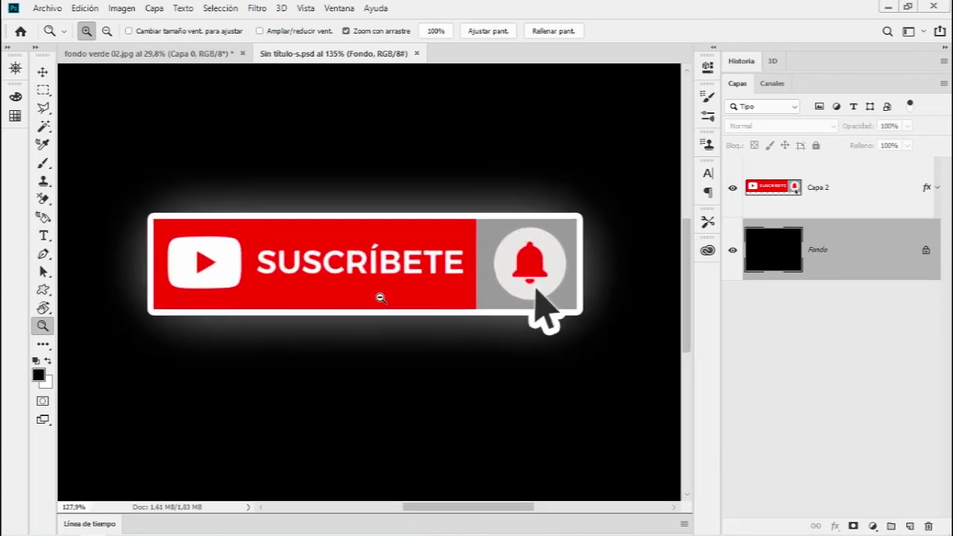
pyautogui.moveTo(386, 288); pyautogui.dragTo(386, 302)
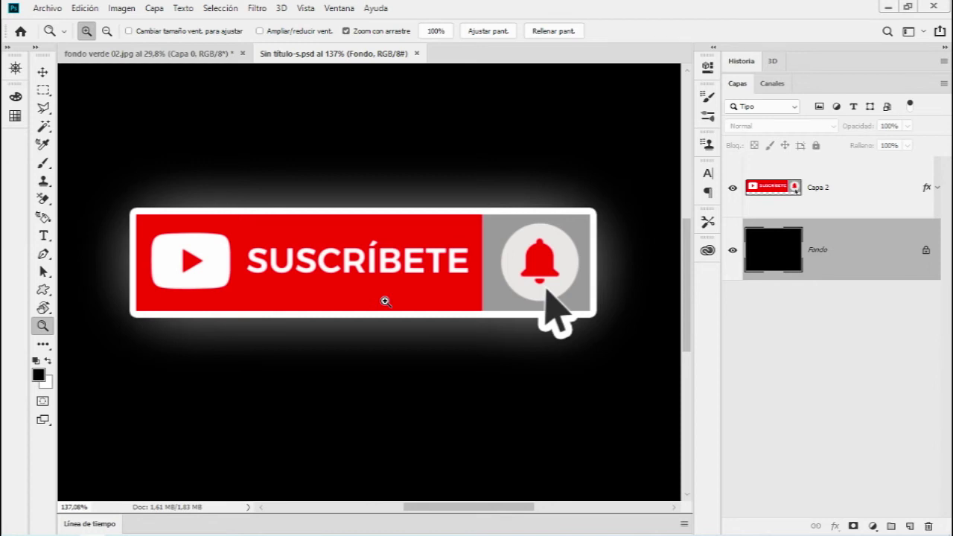
pyautogui.moveTo(357, 265); pyautogui.dragTo(340, 277)
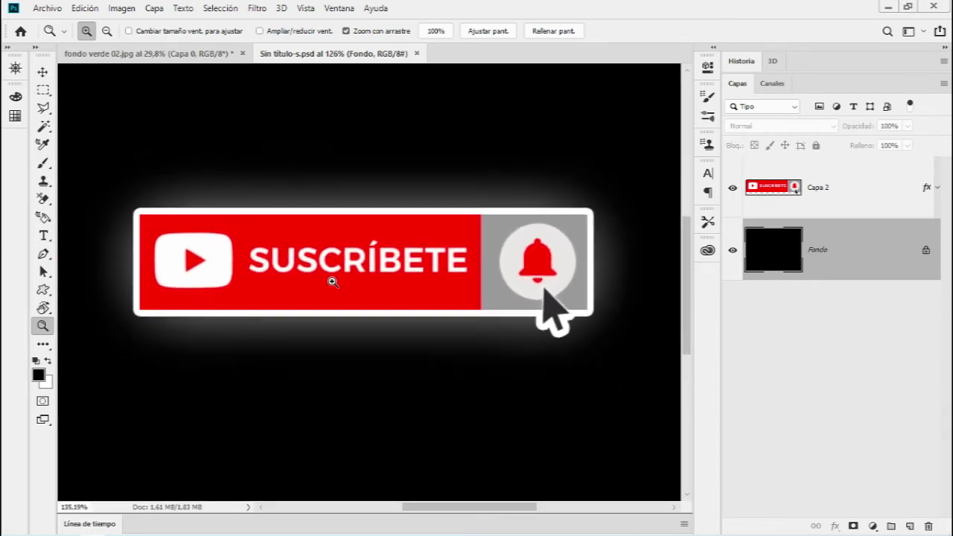
pyautogui.moveTo(319, 278); pyautogui.dragTo(276, 291)
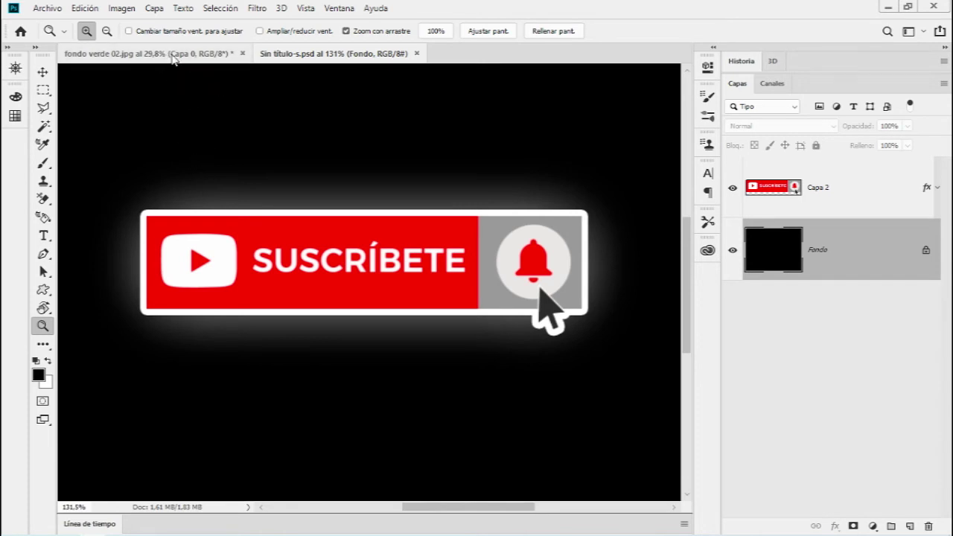
pyautogui.click(167, 55)
pyautogui.moveTo(327, 239)
pyautogui.mouseDown()
pyautogui.moveTo(379, 230)
pyautogui.moveTo(393, 247)
pyautogui.mouseUp()
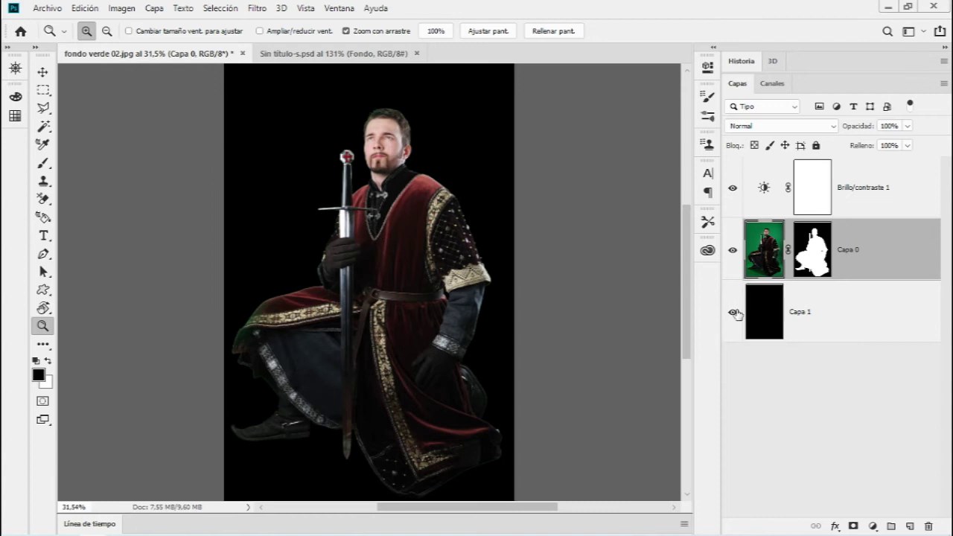
# Hide Capa 1, disable Capa 0's mask, and view the Rojo, Verde, Azul and mask channels
pyautogui.click(733, 312)
pyautogui.keyDown('shift'); pyautogui.click(819, 267); pyautogui.keyUp('shift')
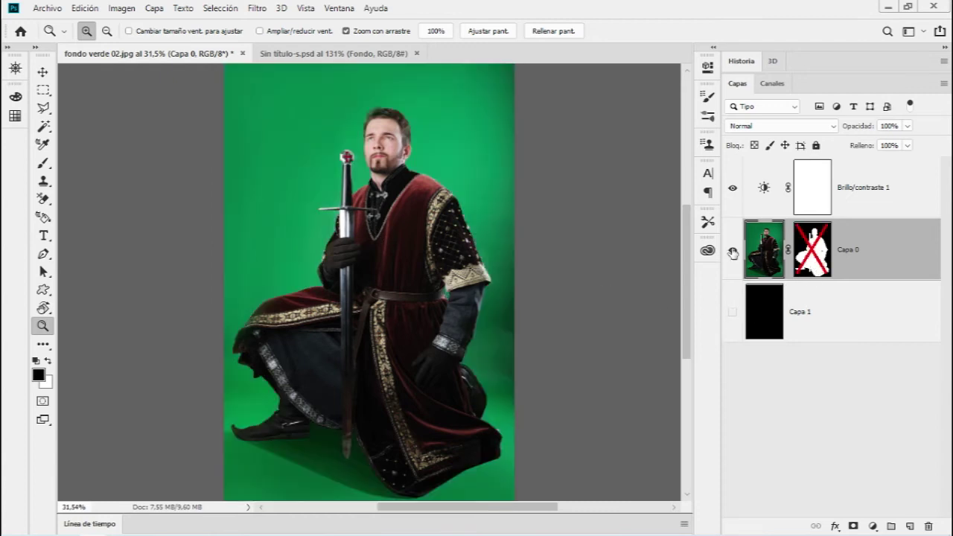
pyautogui.click(774, 83)
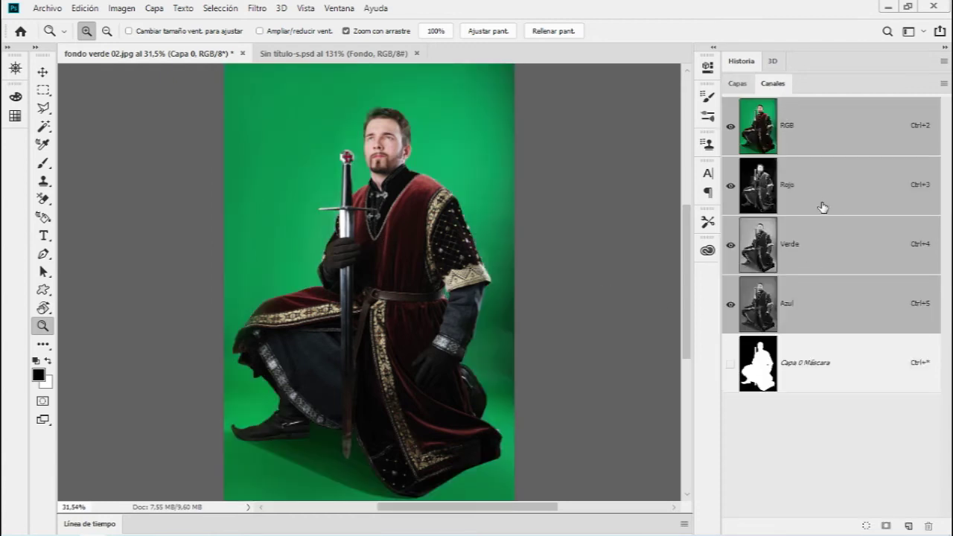
pyautogui.click(822, 208)
pyautogui.click(821, 245)
pyautogui.click(829, 293)
pyautogui.click(824, 365)
# Compare the Rojo, Verde and Azul channels repeatedly, then return to the full-colour composite
pyautogui.click(824, 313)
pyautogui.click(816, 245)
pyautogui.click(807, 187)
pyautogui.click(795, 152)
pyautogui.click(803, 187)
pyautogui.click(816, 257)
pyautogui.click(819, 294)
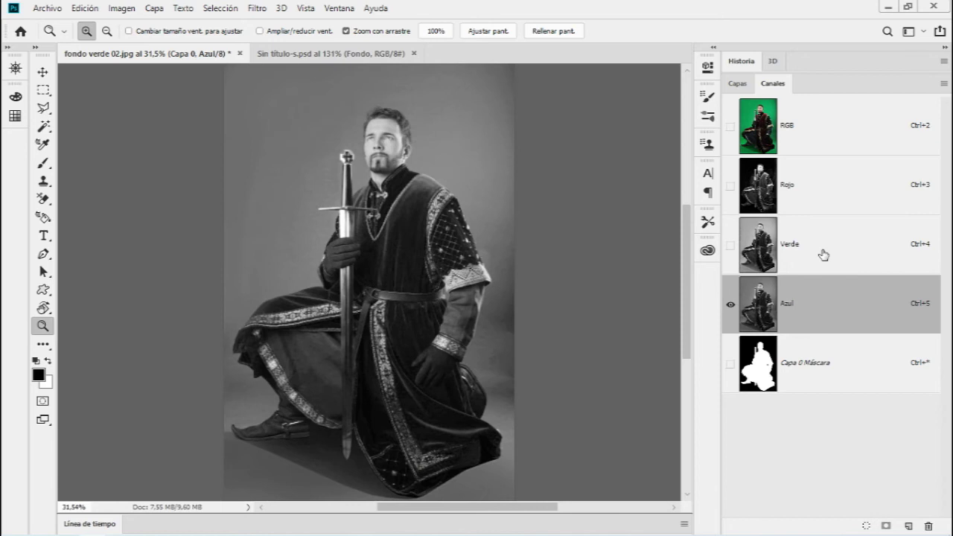
pyautogui.click(822, 255)
pyautogui.click(827, 179)
pyautogui.click(826, 135)
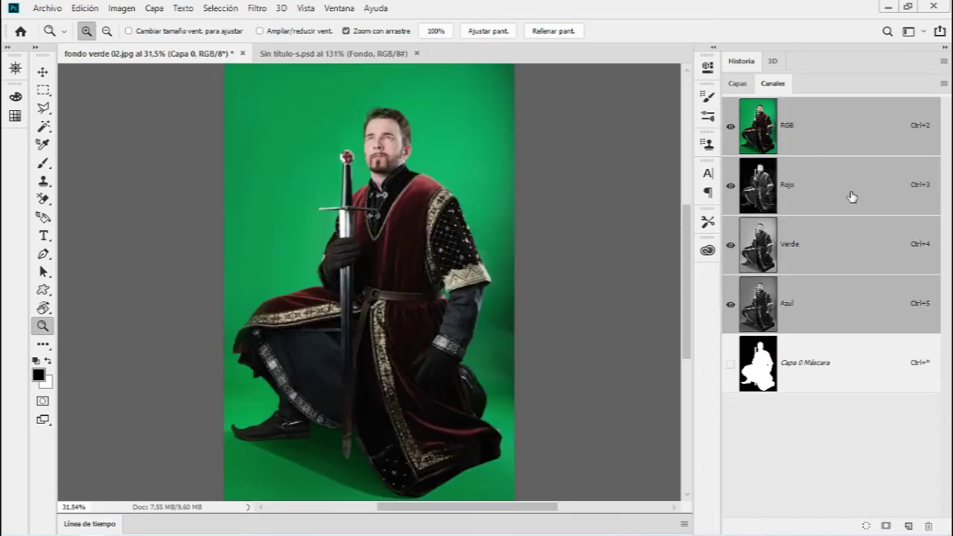
pyautogui.click(850, 196)
pyautogui.click(846, 244)
pyautogui.click(844, 292)
pyautogui.click(832, 207)
pyautogui.click(842, 247)
pyautogui.click(846, 298)
pyautogui.click(729, 128)
pyautogui.click(793, 135)
# Toggle the mask's red overlay, recheck each colour channel, and fit the knight photo on screen
pyautogui.click(729, 364)
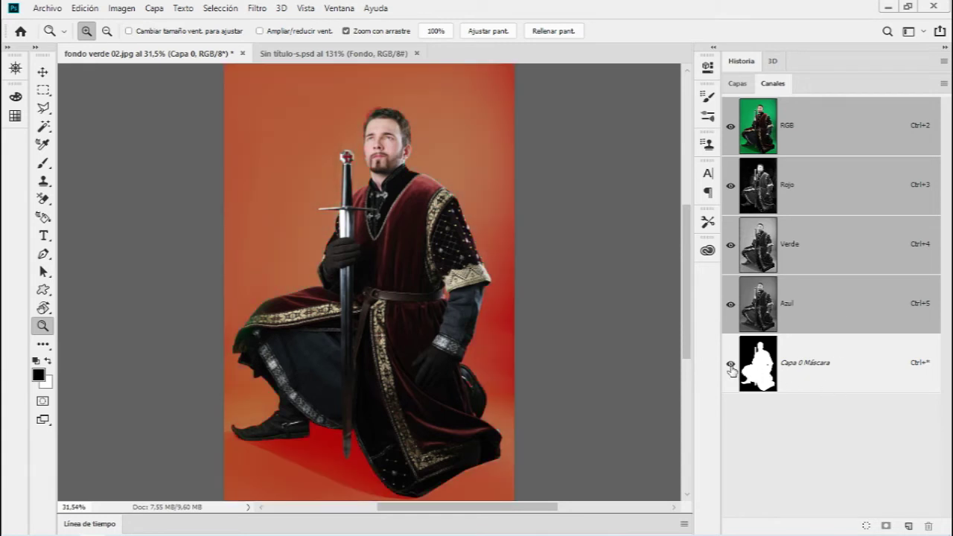
pyautogui.click(731, 364)
pyautogui.click(787, 188)
pyautogui.click(801, 257)
pyautogui.click(809, 301)
pyautogui.click(809, 251)
pyautogui.click(813, 199)
pyautogui.click(811, 143)
pyautogui.moveTo(471, 130); pyautogui.dragTo(511, 127)
pyautogui.hotkey('ctrl', '0')
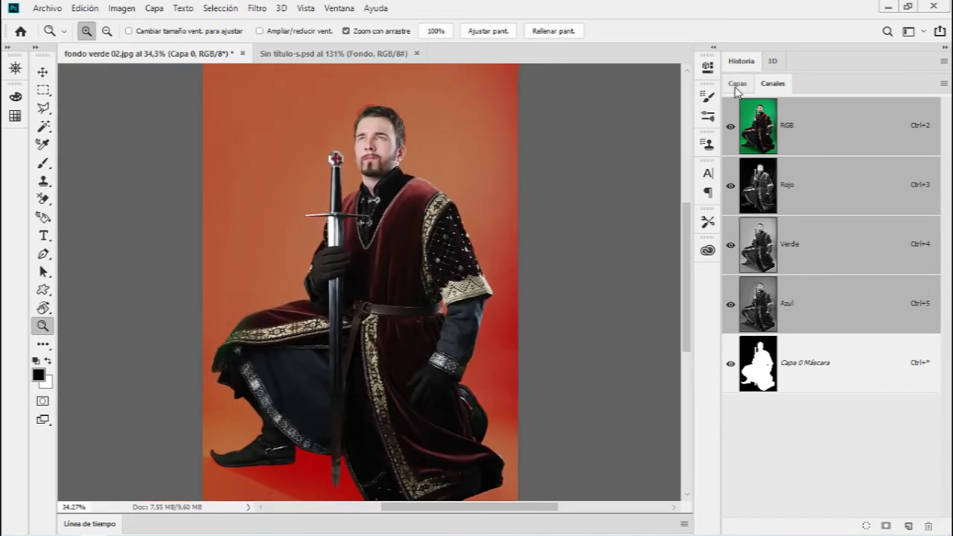
# Back in Capas, re-enable Capa 0's layer mask and bring up its context menu
pyautogui.click(737, 84)
pyautogui.keyDown('shift'); pyautogui.click(815, 255); pyautogui.keyUp('shift')
pyautogui.rightClick(815, 255)
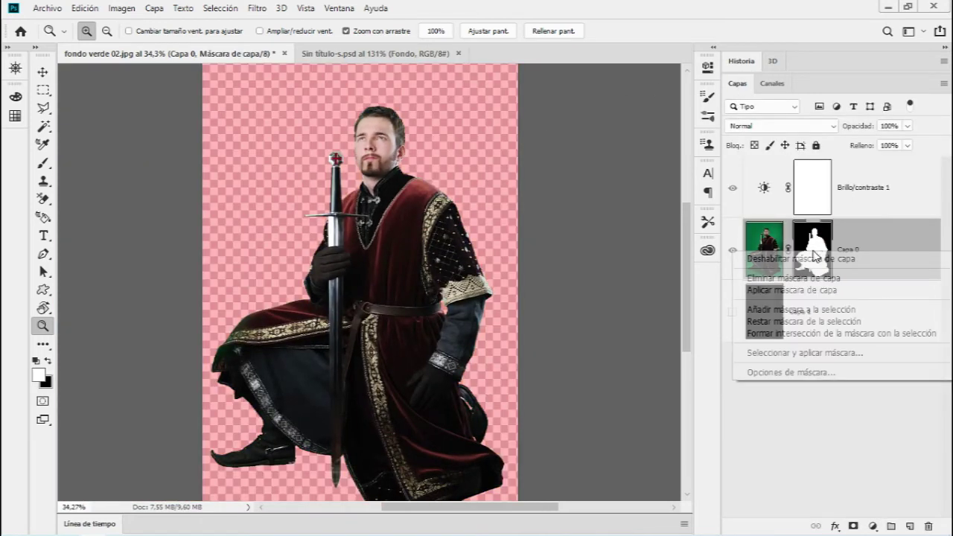
# Delete Capa 0's layer mask and zoom out over the green-screen photo in Canales
pyautogui.click(808, 280)
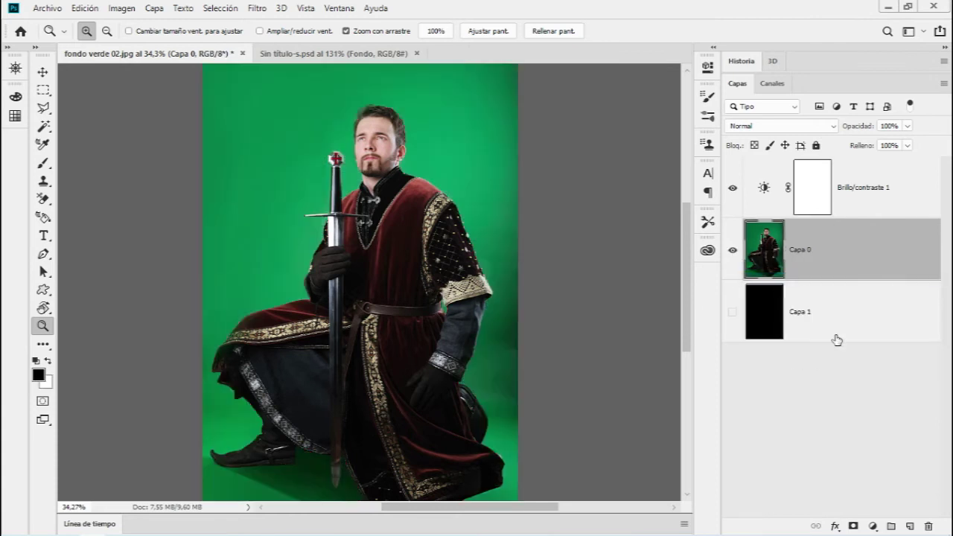
pyautogui.click(772, 84)
pyautogui.moveTo(515, 220); pyautogui.dragTo(486, 212)
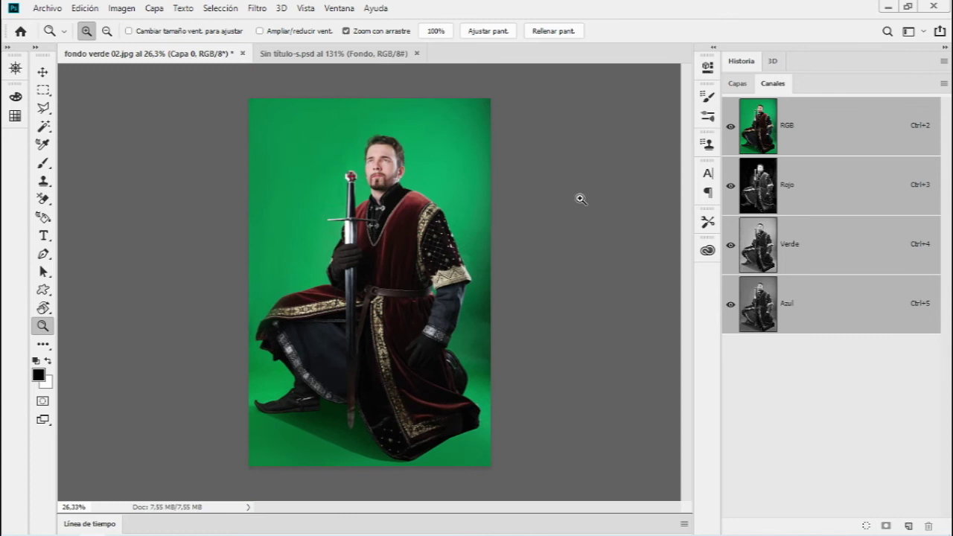
# Toggle Rojo, Verde and Azul channel visibility to compare them, then restore all and return to Capas
pyautogui.click(733, 188)
pyautogui.click(736, 307)
pyautogui.click(731, 245)
pyautogui.click(731, 303)
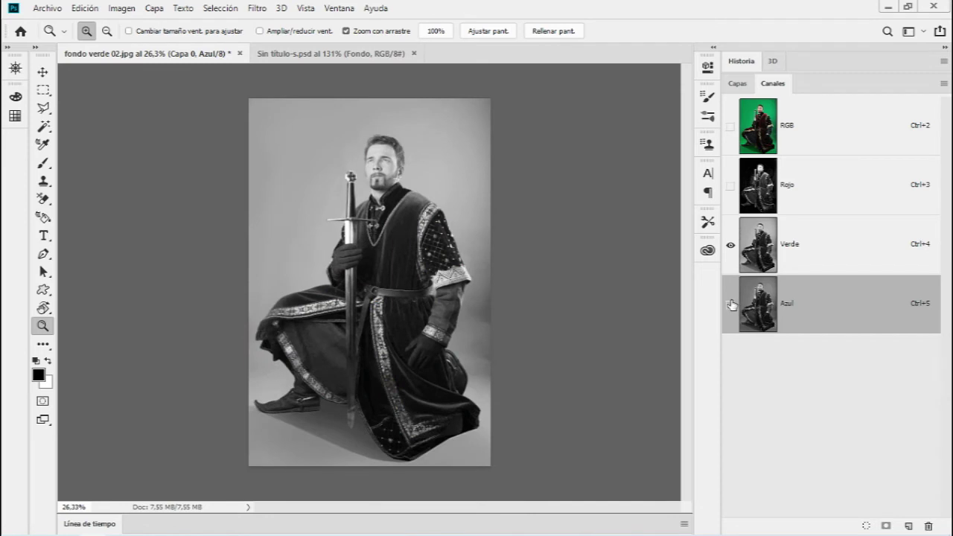
pyautogui.click(730, 305)
pyautogui.click(730, 245)
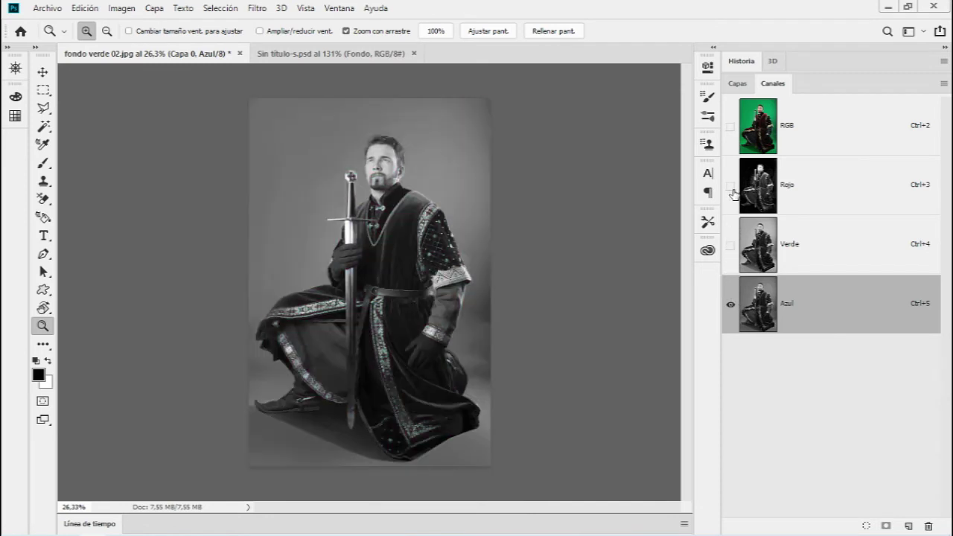
pyautogui.click(730, 186)
pyautogui.click(730, 304)
pyautogui.click(730, 245)
pyautogui.click(730, 186)
pyautogui.click(731, 304)
pyautogui.click(730, 186)
pyautogui.click(737, 84)
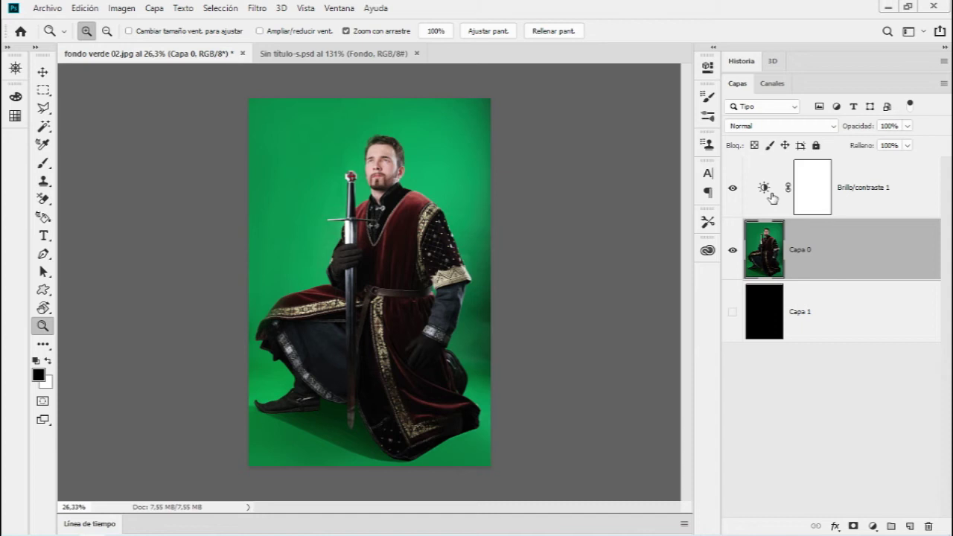
pyautogui.click(122, 8)
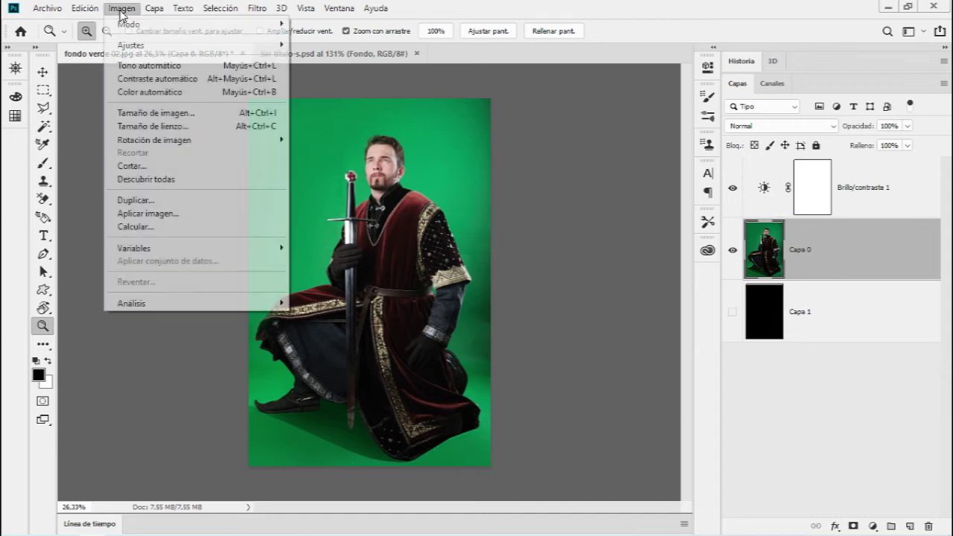
# In Calcular, blend Capa 0's inverted Rojo with its Verde channel via Subexponer color into a new channel
pyautogui.click(168, 227)
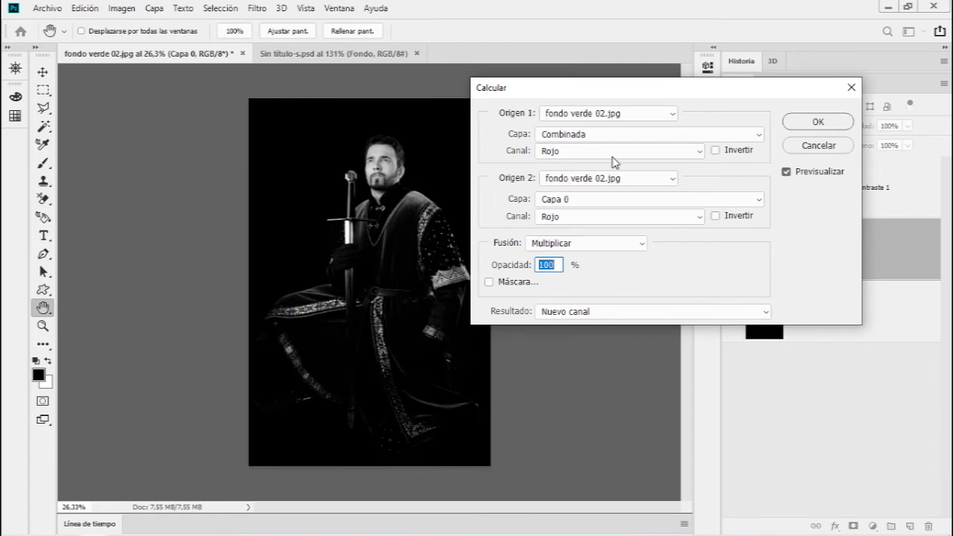
pyautogui.moveTo(645, 93); pyautogui.dragTo(691, 50)
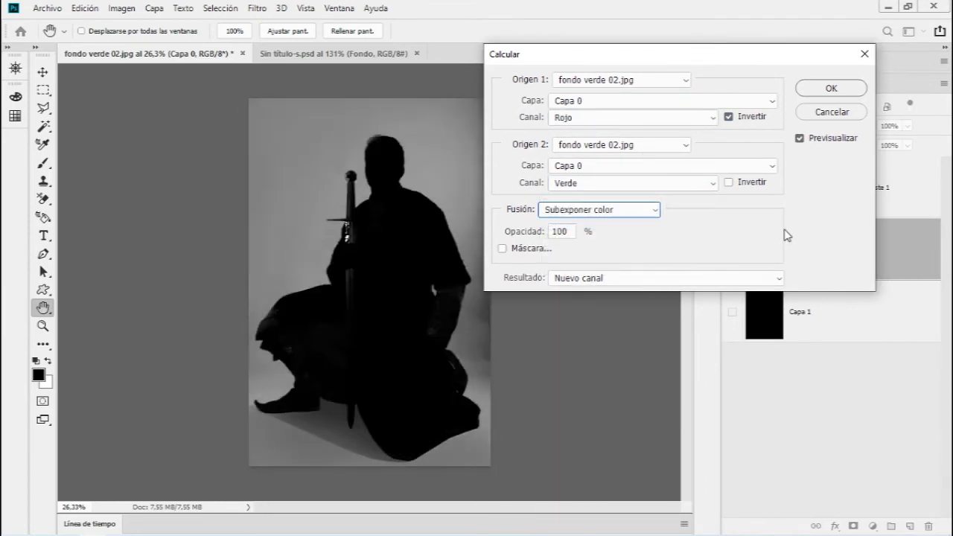
pyautogui.moveTo(689, 64); pyautogui.dragTo(679, 72)
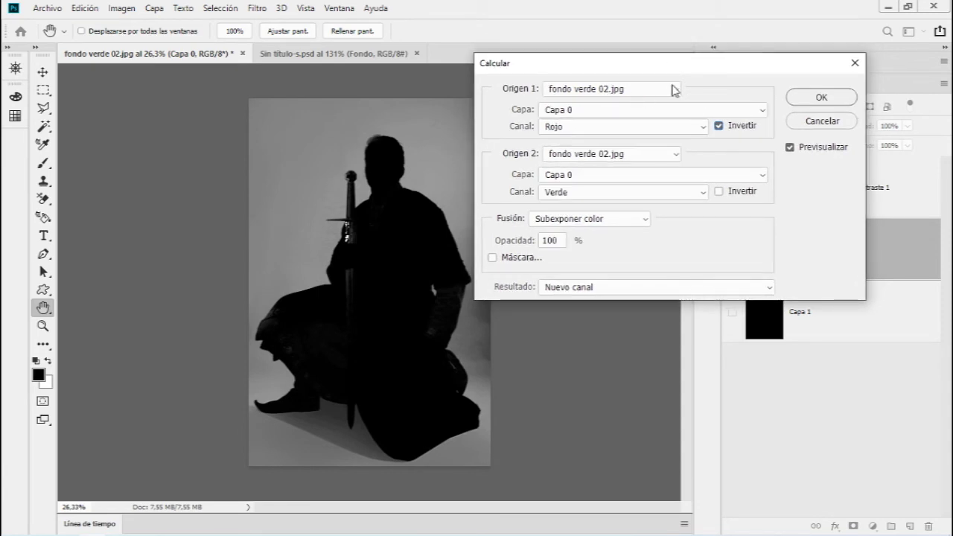
pyautogui.click(566, 112)
pyautogui.click(586, 155)
pyautogui.moveTo(587, 72); pyautogui.dragTo(456, 44)
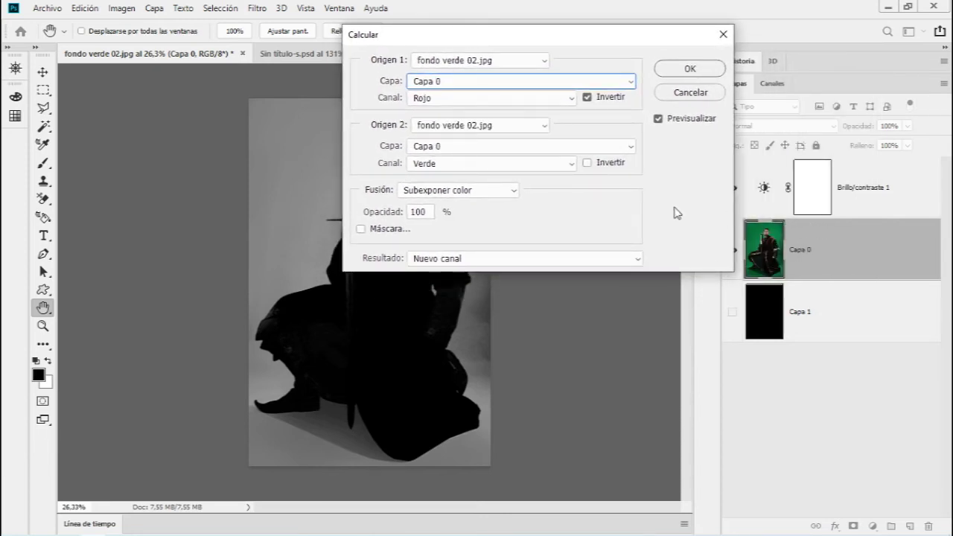
pyautogui.click(435, 83)
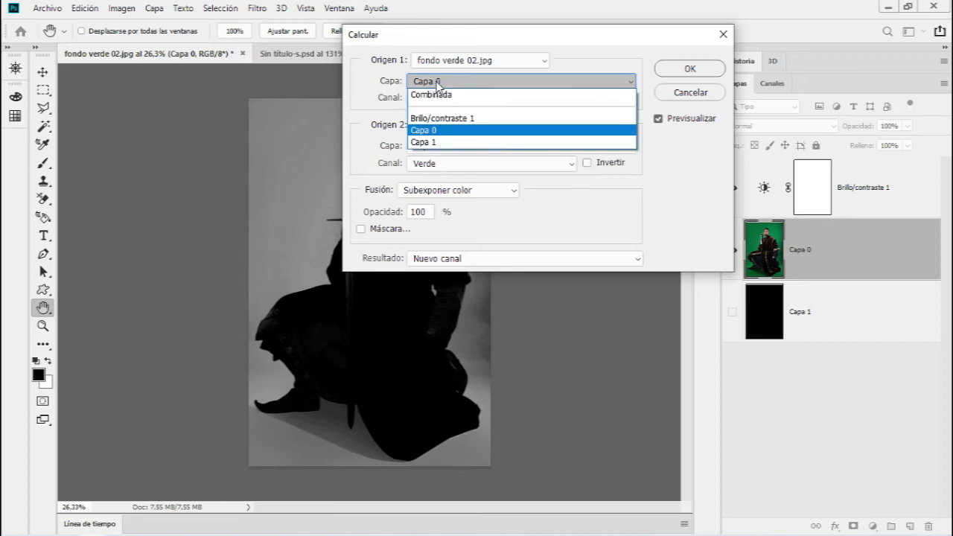
pyautogui.click(579, 61)
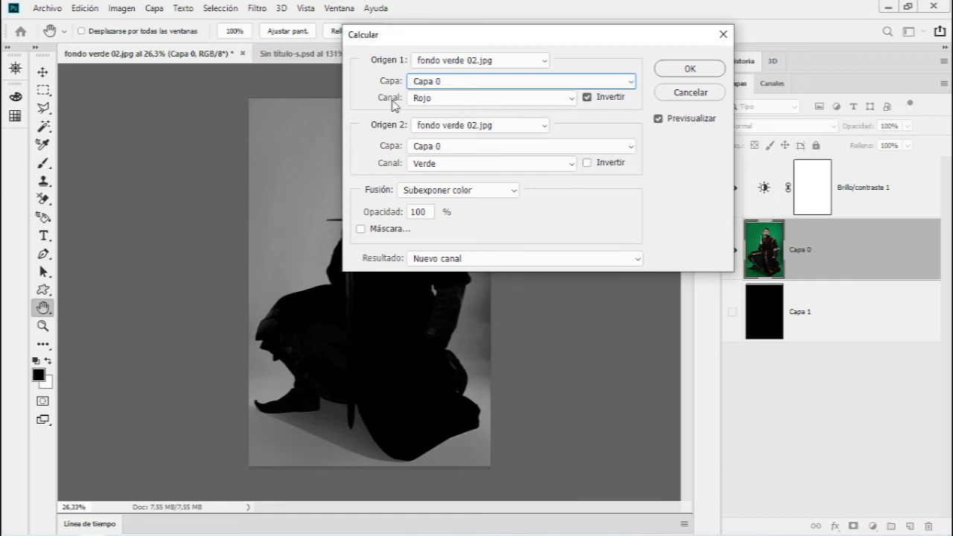
pyautogui.click(587, 97)
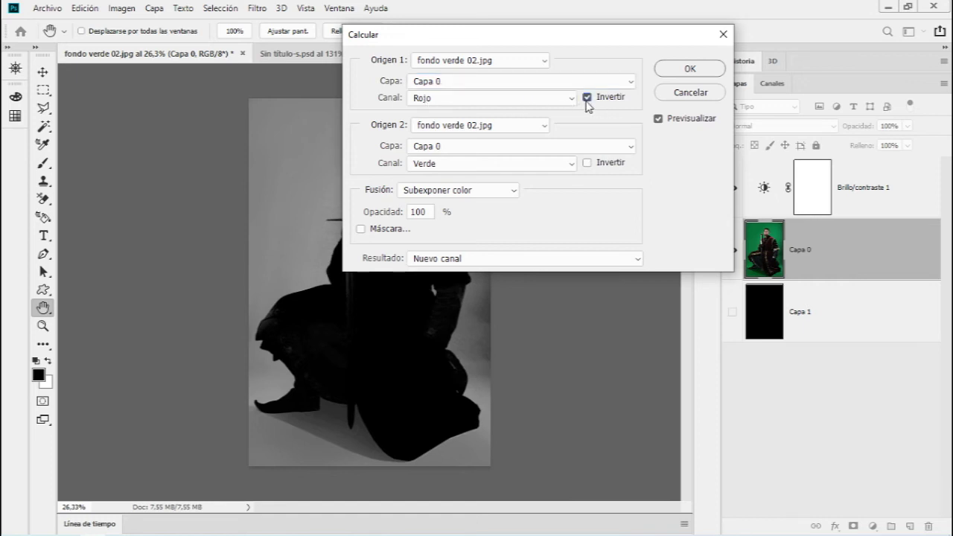
pyautogui.click(587, 97)
pyautogui.moveTo(585, 35); pyautogui.dragTo(687, 35)
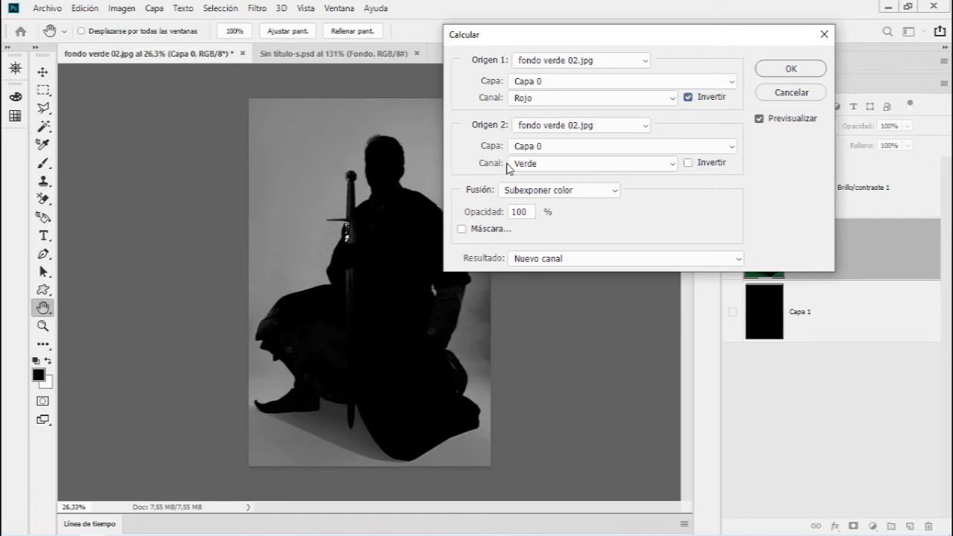
pyautogui.click(690, 165)
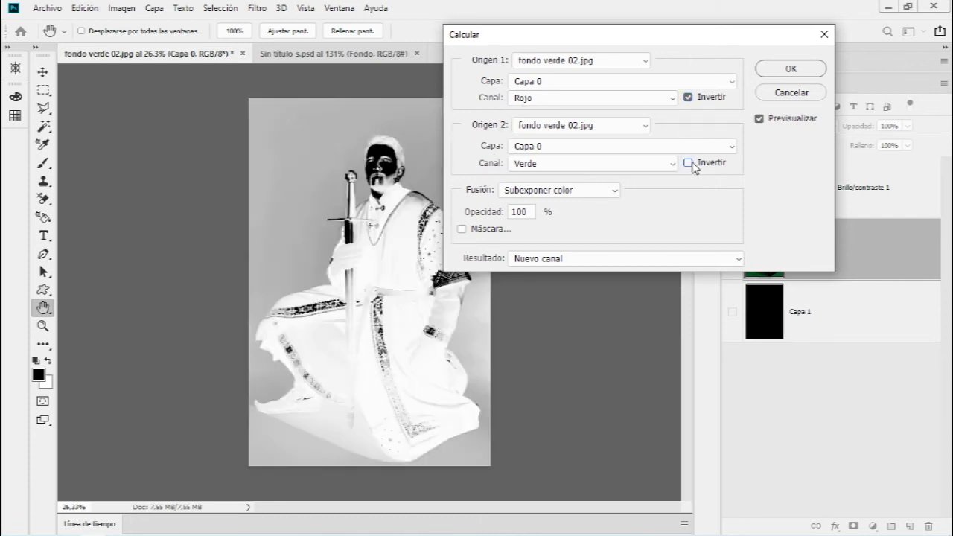
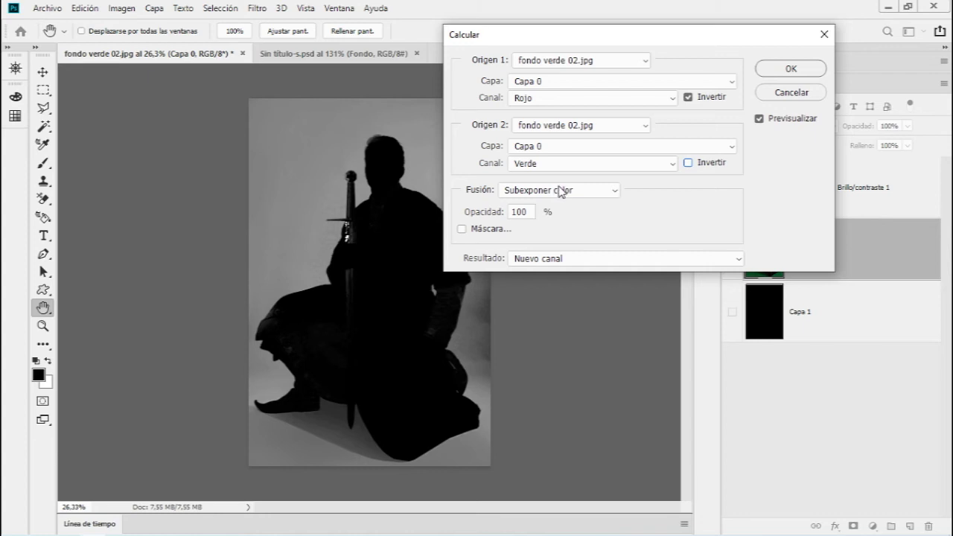
# Create the Alfa 1 channel from inverted Rojo and Verde blended with Subexposición lineal
pyautogui.click(557, 192)
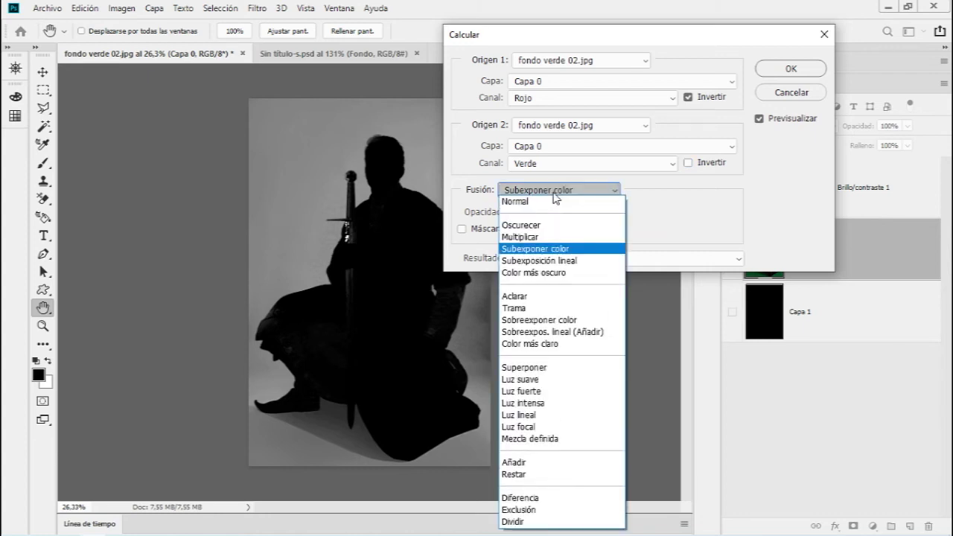
pyautogui.click(617, 248)
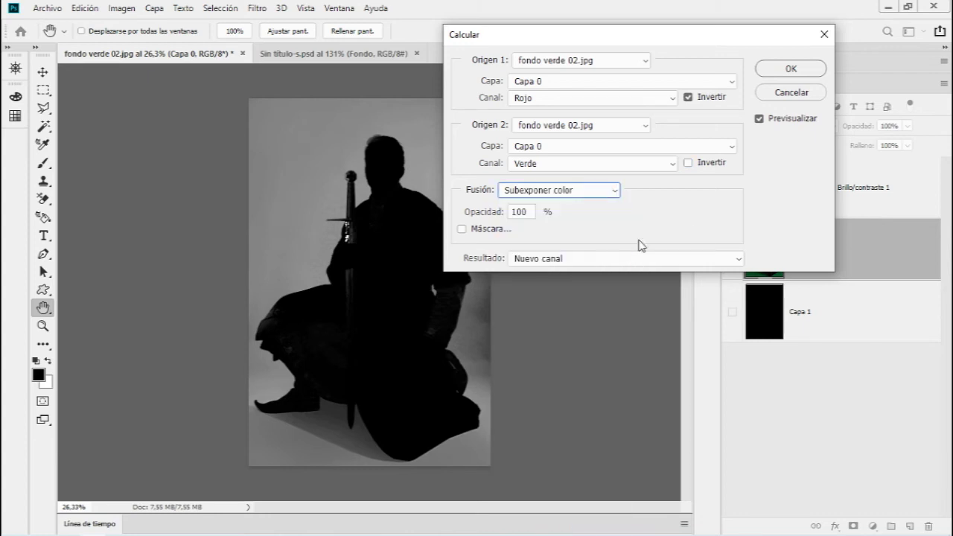
pyautogui.press('Down')
pyautogui.press('Down')
pyautogui.press('Up')
pyautogui.press('Up')
pyautogui.press('Up')
pyautogui.press('Down')
pyautogui.press('Down')
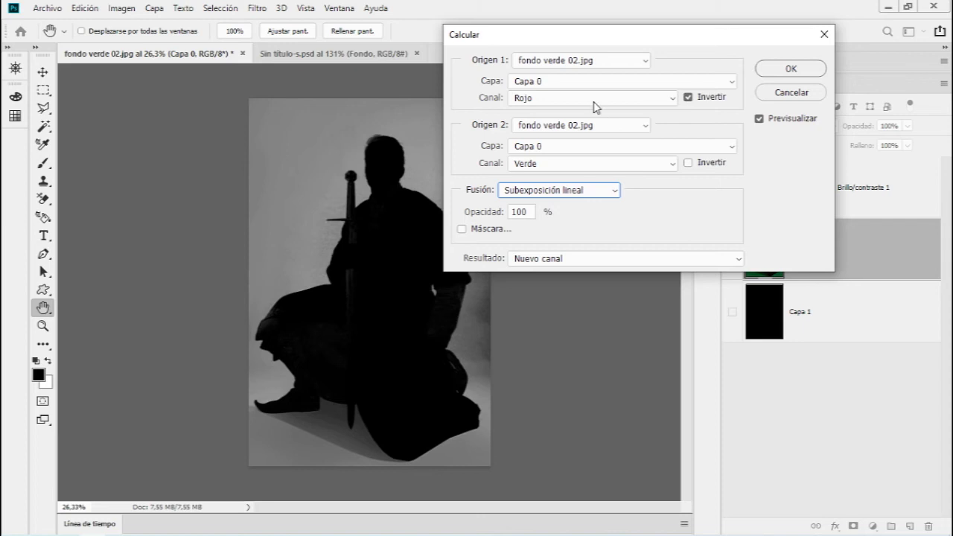
pyautogui.moveTo(573, 41); pyautogui.dragTo(613, 36)
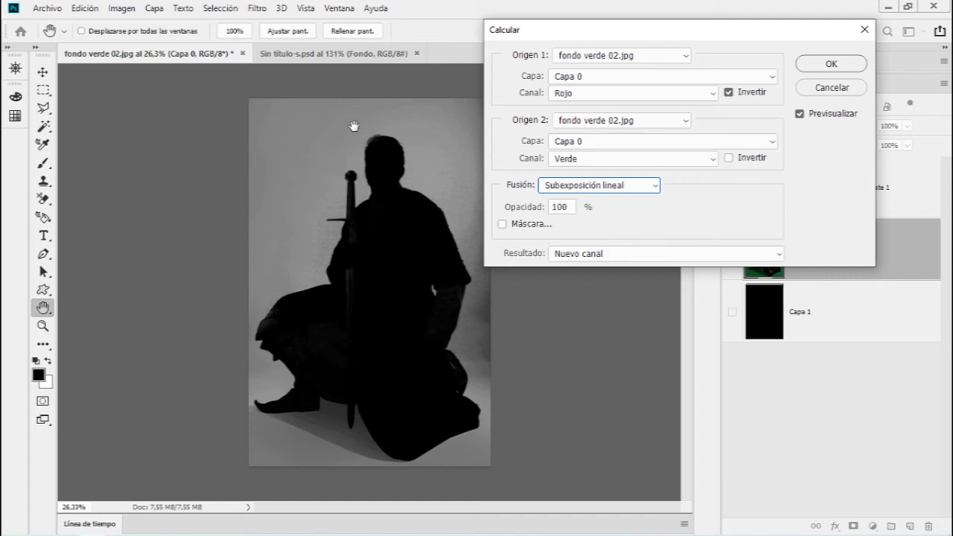
pyautogui.moveTo(703, 65); pyautogui.dragTo(653, 91)
pyautogui.click(781, 95)
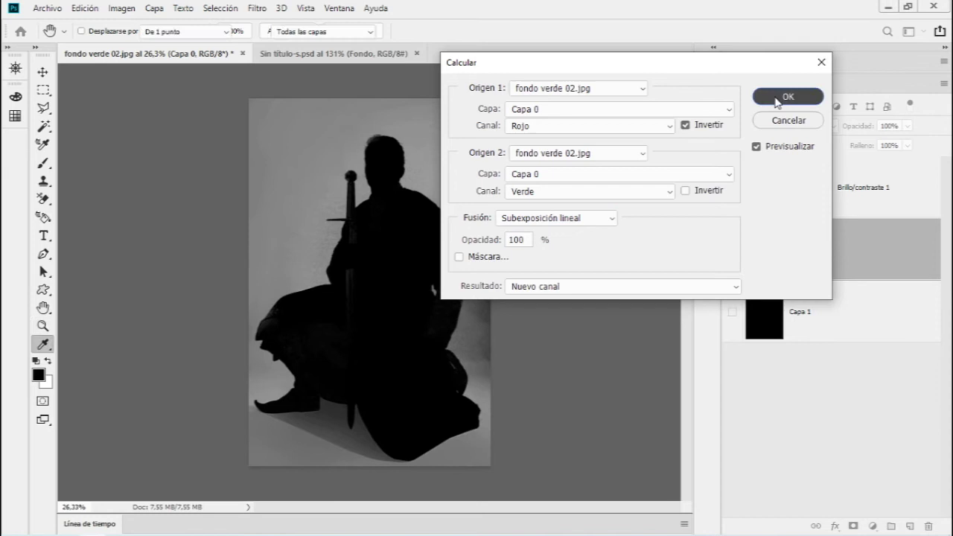
pyautogui.click(771, 84)
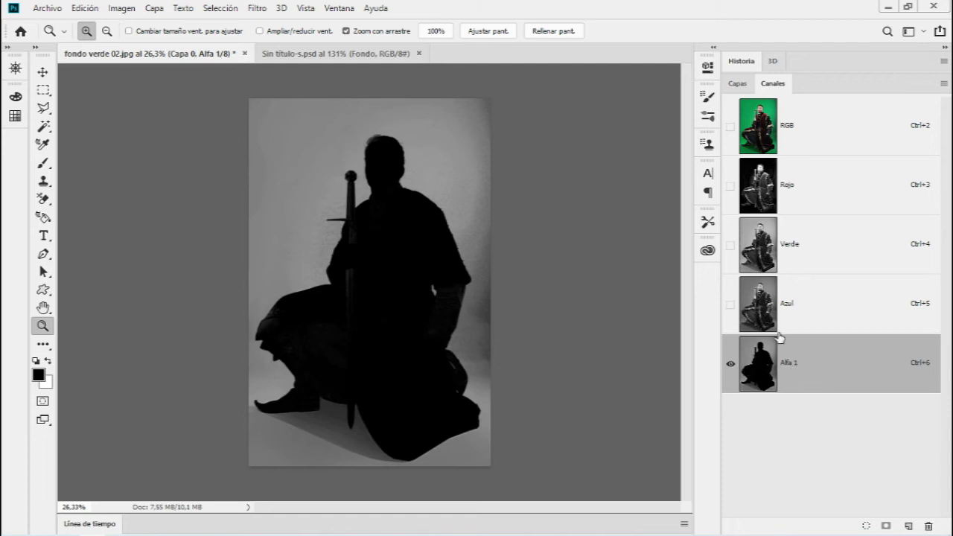
# Toggle the RGB channels to compare the mask with the photo, then reselect Alfa 1
pyautogui.click(730, 128)
pyautogui.click(731, 127)
pyautogui.click(730, 127)
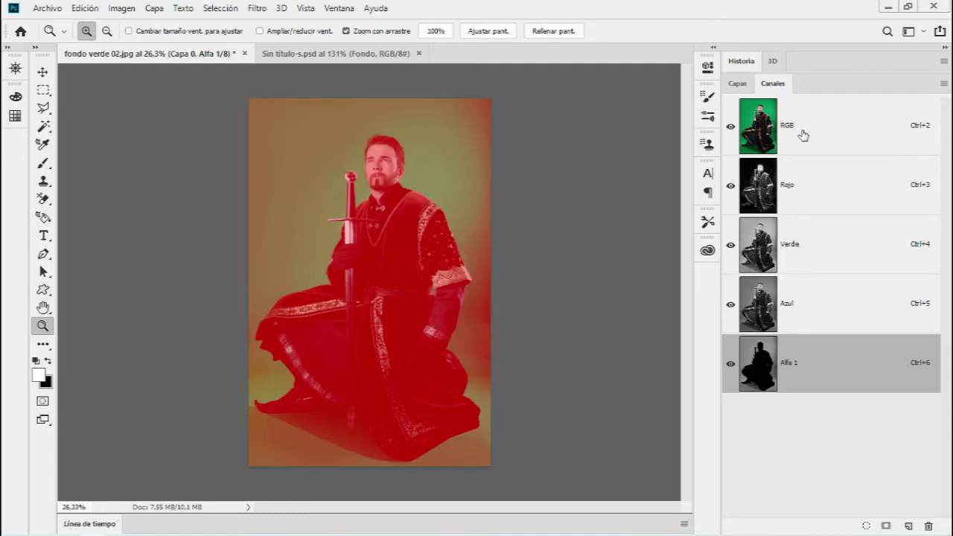
pyautogui.click(820, 133)
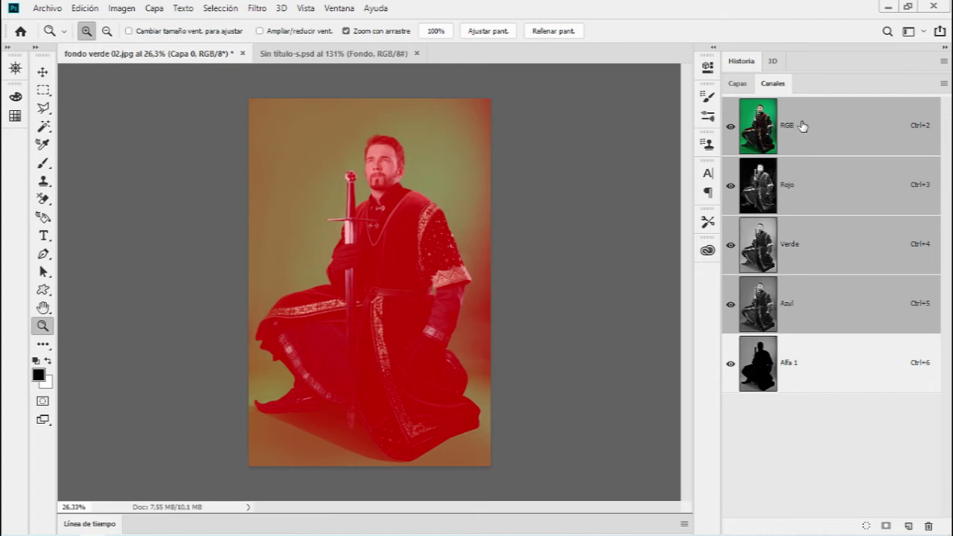
pyautogui.click(863, 365)
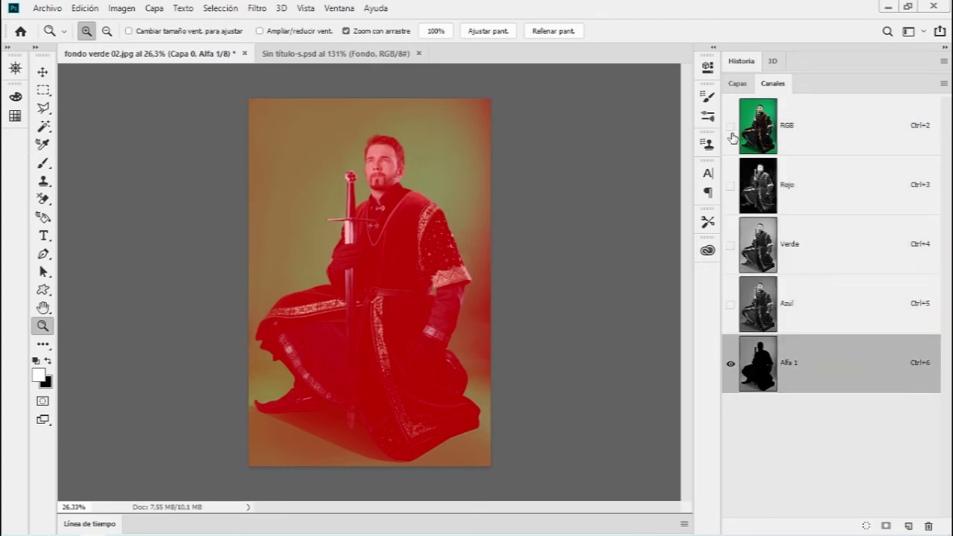
# Hide the RGB channels and zoom into the knight's head and shoulders on the mask
pyautogui.click(731, 128)
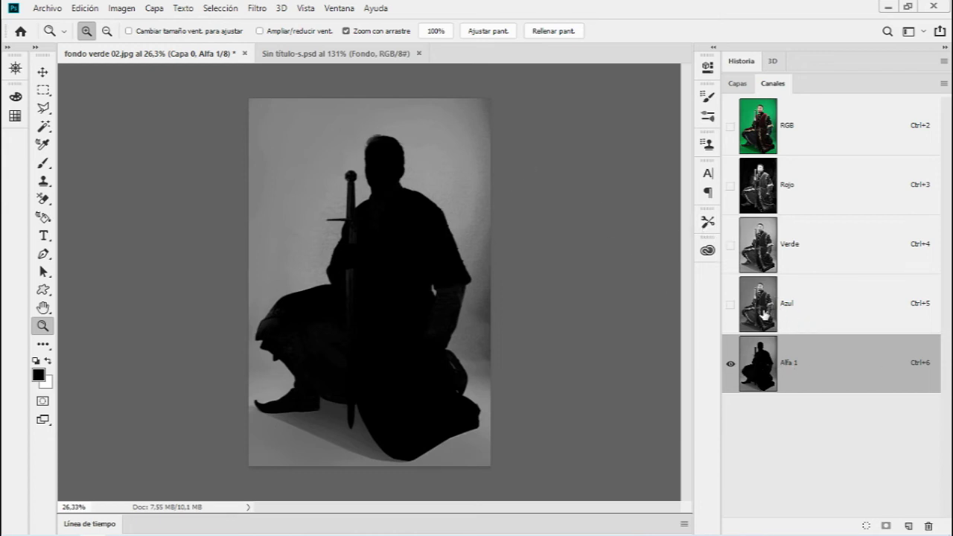
pyautogui.click(345, 12)
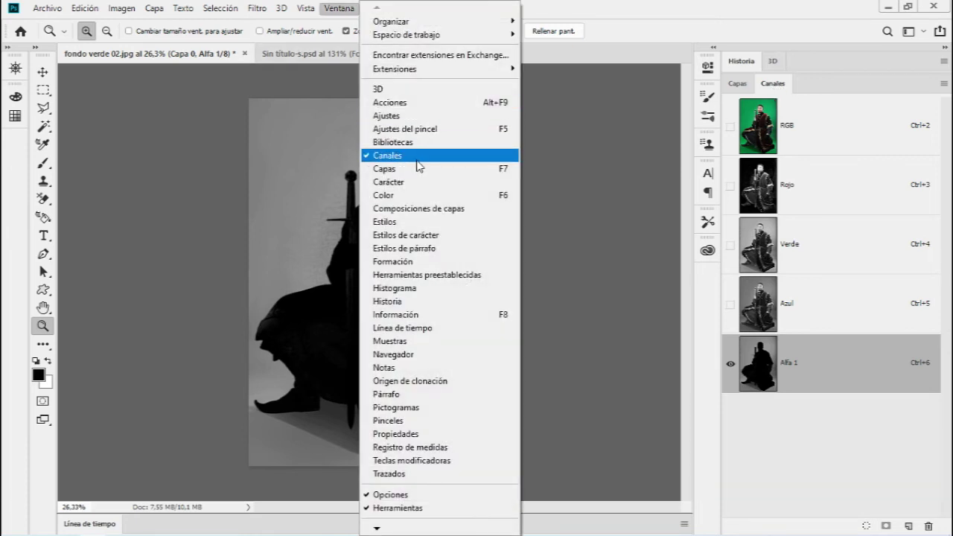
pyautogui.click(848, 376)
pyautogui.moveTo(423, 152)
pyautogui.mouseDown()
pyautogui.moveTo(463, 147)
pyautogui.moveTo(498, 157)
pyautogui.moveTo(476, 162)
pyautogui.moveTo(502, 161)
pyautogui.moveTo(444, 164)
pyautogui.mouseUp()
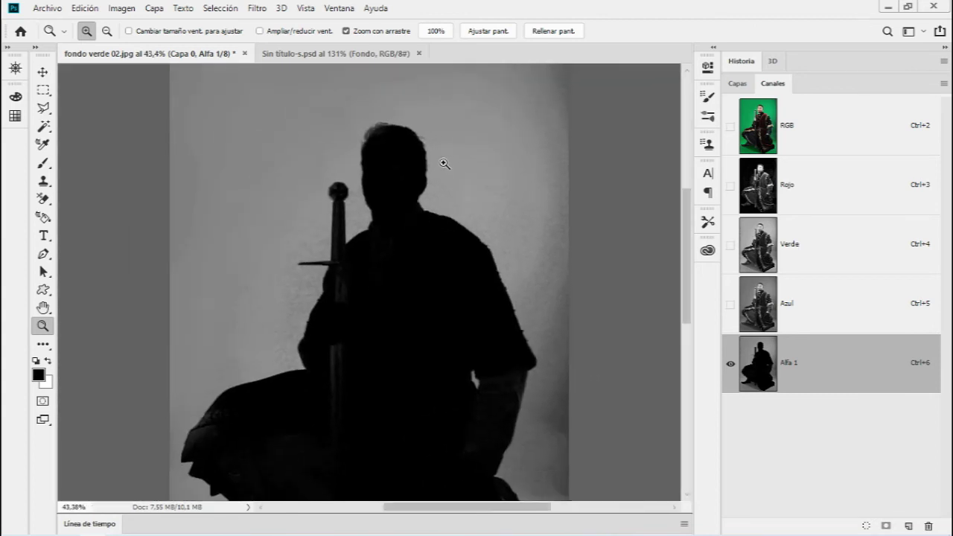
pyautogui.click(120, 8)
pyautogui.moveTo(131, 44)
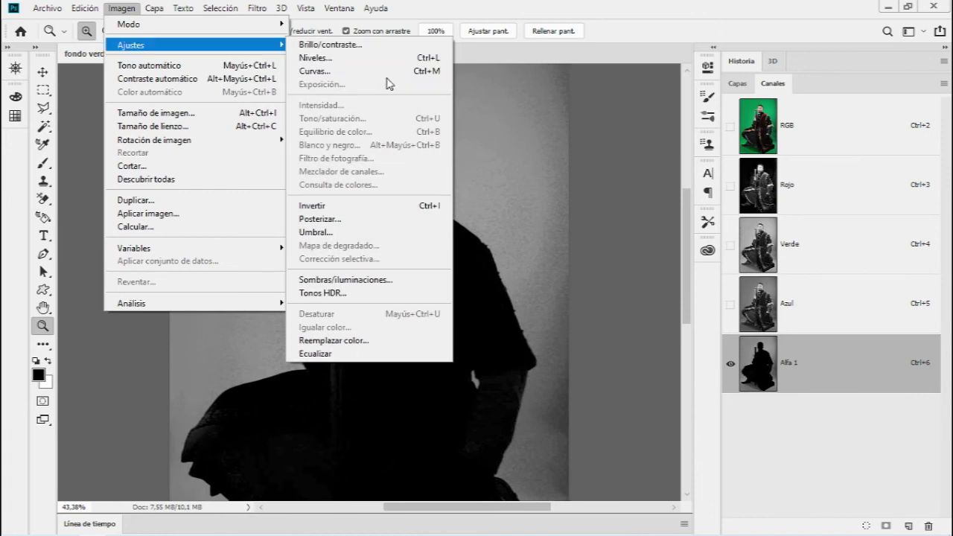
# Apply Levels inputs 22, 9,99 and 56 to Alfa 1, then zoom to inspect the silhouette
pyautogui.click(379, 59)
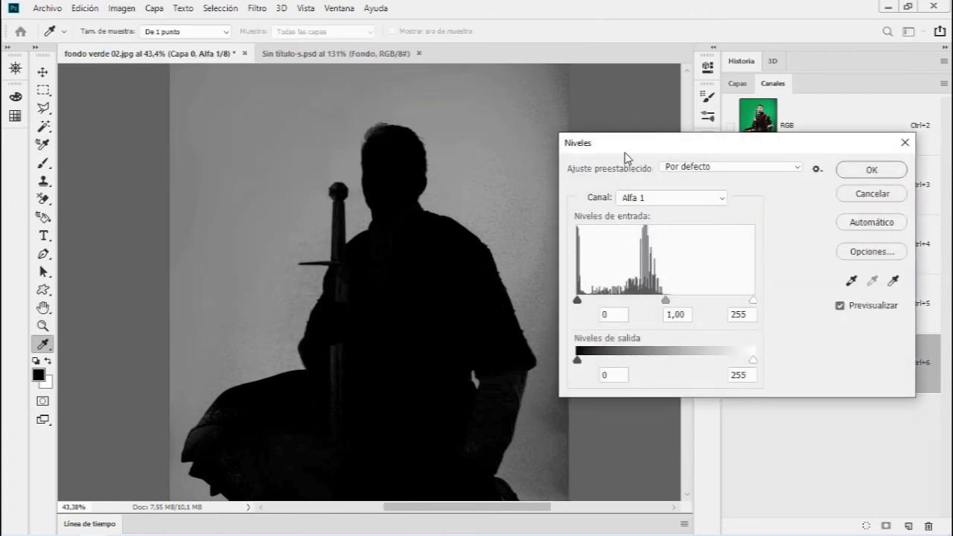
pyautogui.moveTo(624, 154); pyautogui.dragTo(619, 100)
pyautogui.moveTo(579, 247)
pyautogui.mouseDown()
pyautogui.moveTo(589, 246)
pyautogui.moveTo(571, 246)
pyautogui.mouseUp()
pyautogui.moveTo(750, 246); pyautogui.dragTo(673, 246)
pyautogui.moveTo(572, 246); pyautogui.dragTo(589, 245)
pyautogui.moveTo(673, 245)
pyautogui.mouseDown()
pyautogui.moveTo(578, 245)
pyautogui.moveTo(610, 246)
pyautogui.moveTo(588, 246)
pyautogui.mouseUp()
pyautogui.press('Tab')
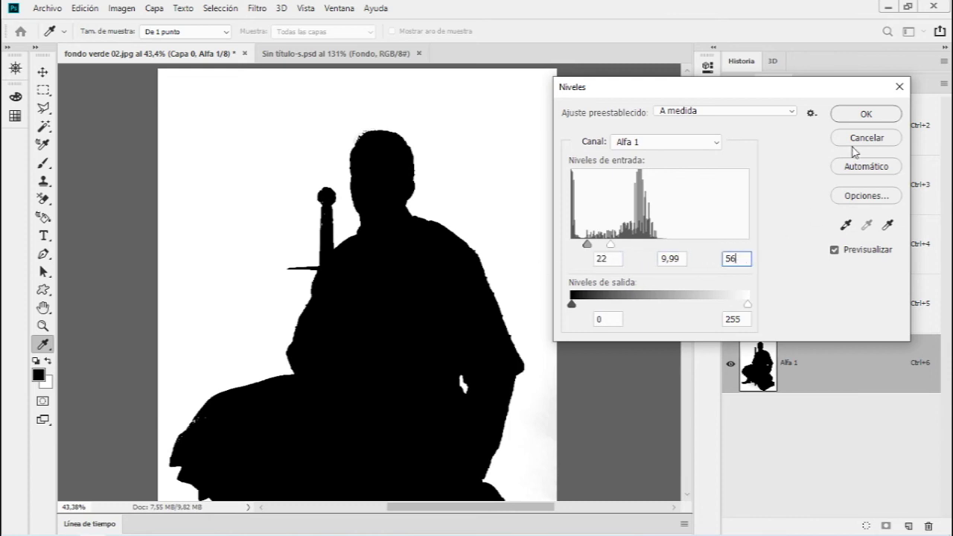
pyautogui.click(863, 115)
pyautogui.moveTo(494, 359)
pyautogui.mouseDown()
pyautogui.moveTo(578, 355)
pyautogui.moveTo(523, 340)
pyautogui.moveTo(402, 355)
pyautogui.moveTo(419, 260)
pyautogui.moveTo(506, 276)
pyautogui.moveTo(415, 291)
pyautogui.moveTo(459, 272)
pyautogui.moveTo(496, 272)
pyautogui.mouseUp()
pyautogui.moveTo(458, 150)
pyautogui.mouseDown()
pyautogui.moveTo(405, 85)
pyautogui.moveTo(453, 70)
pyautogui.moveTo(358, 178)
pyautogui.moveTo(389, 192)
pyautogui.mouseUp()
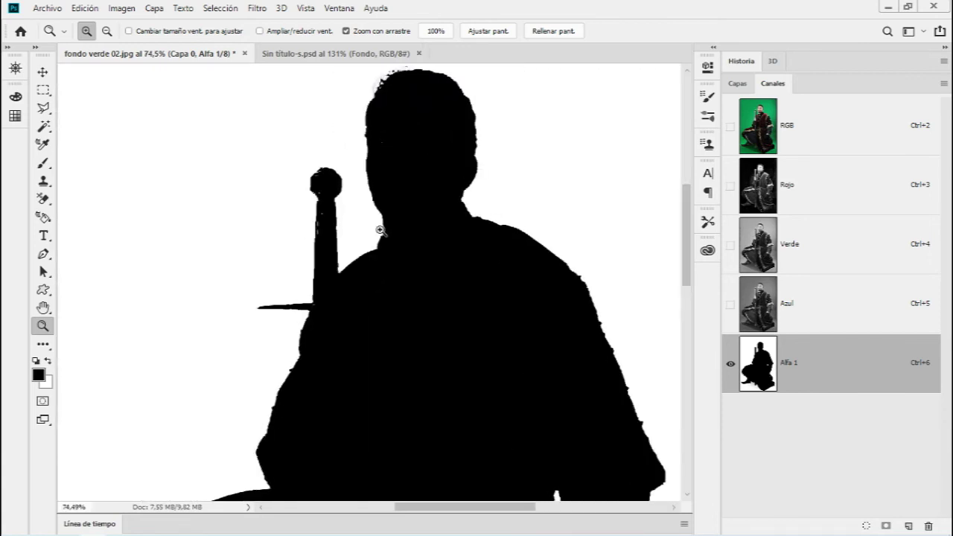
# Zoom and pan to the grey floor near the sword tip on the mask
pyautogui.moveTo(314, 343); pyautogui.dragTo(385, 362)
pyautogui.moveTo(297, 347)
pyautogui.mouseDown()
pyautogui.moveTo(300, 332)
pyautogui.moveTo(515, 153)
pyautogui.moveTo(436, 187)
pyautogui.moveTo(287, 377)
pyautogui.moveTo(319, 191)
pyautogui.moveTo(415, 339)
pyautogui.moveTo(230, 306)
pyautogui.mouseUp()
pyautogui.moveTo(399, 346); pyautogui.dragTo(462, 356)
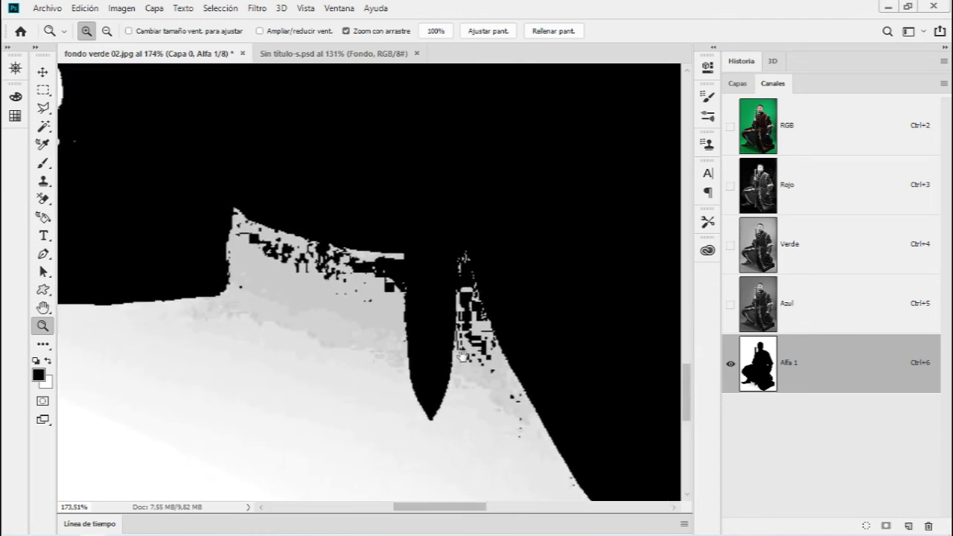
# Set up a 93 px standard brush in white with Superponer blending mode
pyautogui.press('b')
pyautogui.press('x')
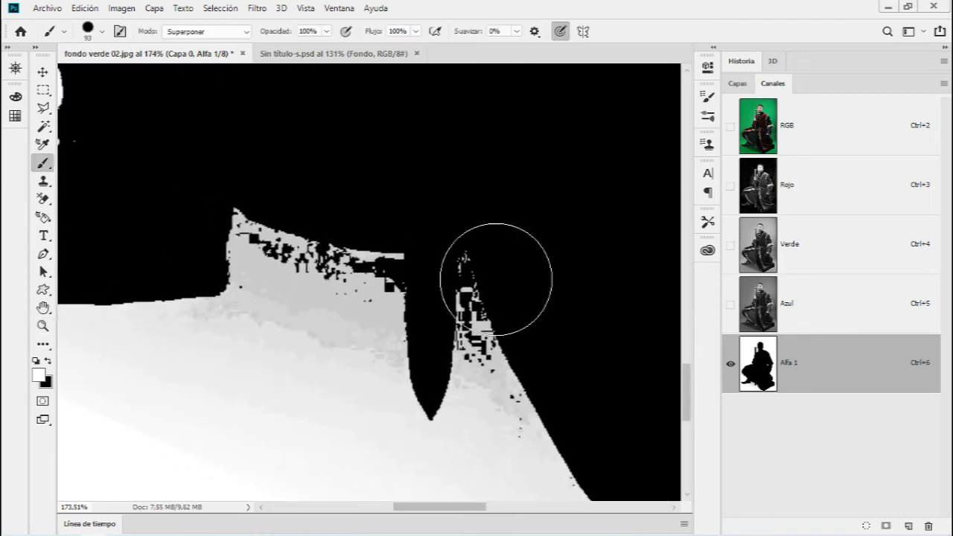
pyautogui.click(42, 143)
pyautogui.click(43, 162)
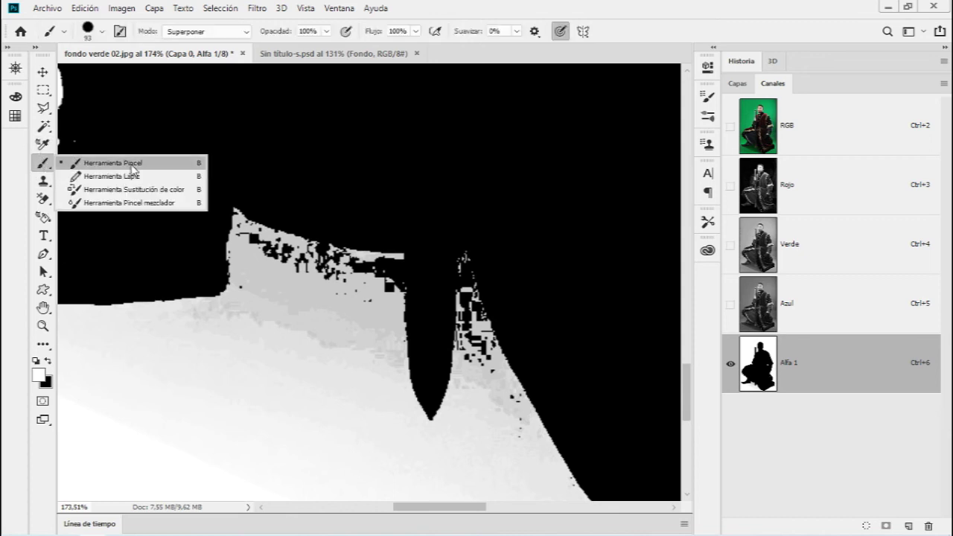
pyautogui.click(112, 161)
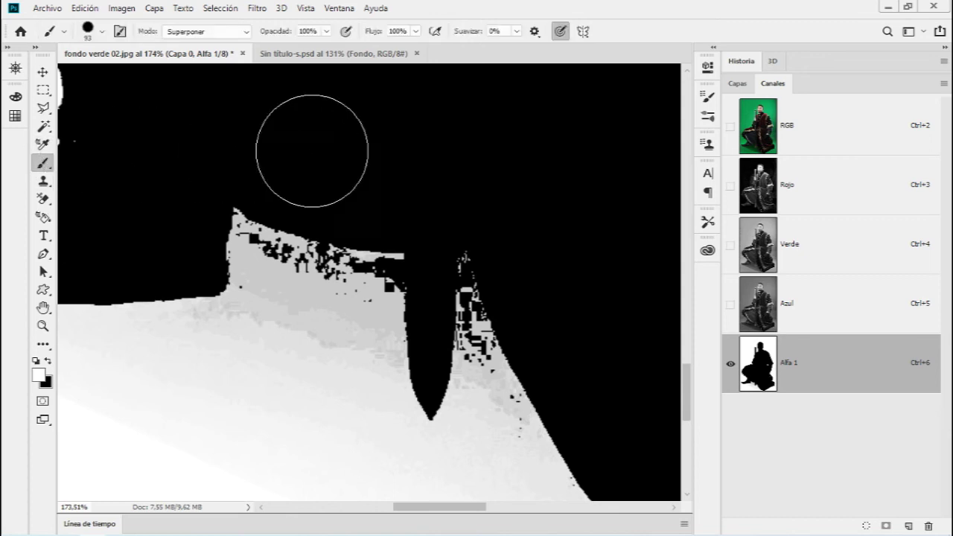
pyautogui.click(103, 32)
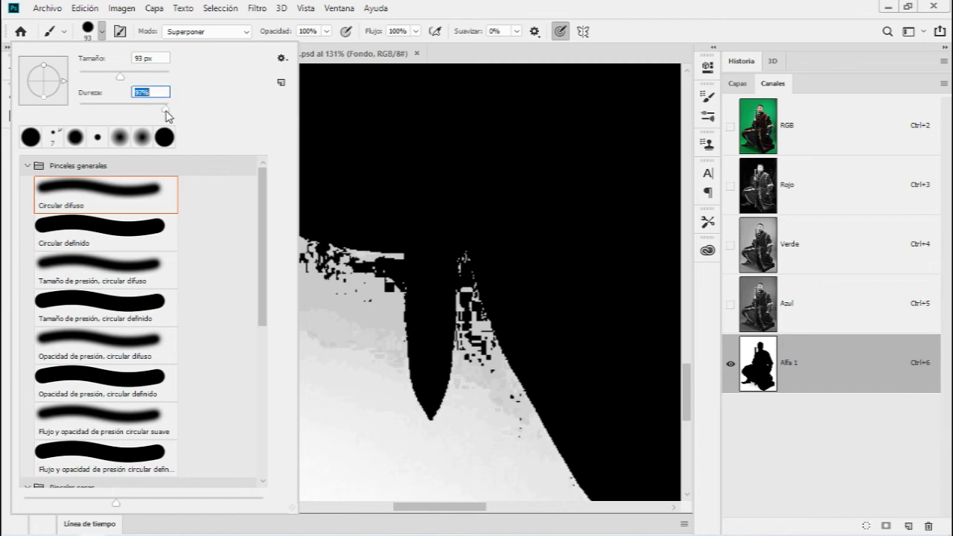
pyautogui.press('Return')
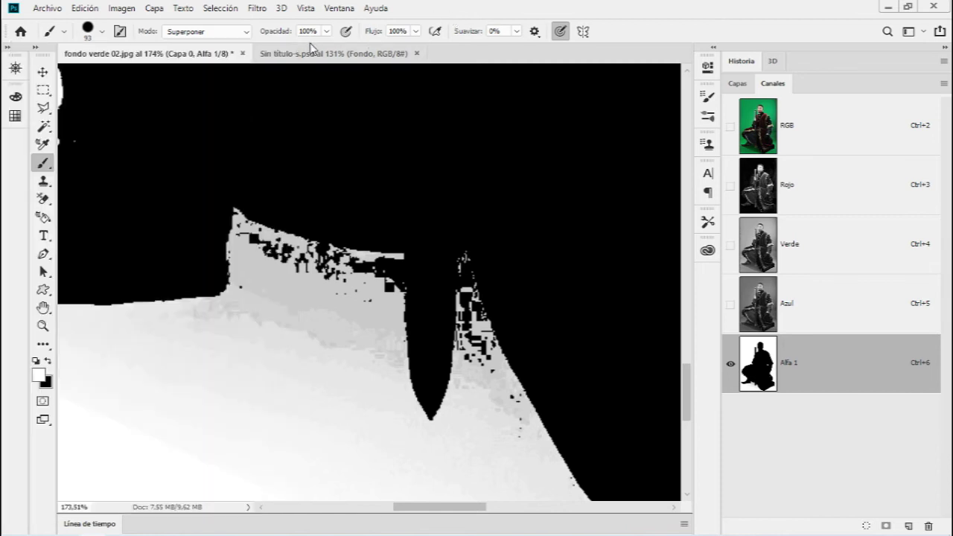
pyautogui.click(227, 38)
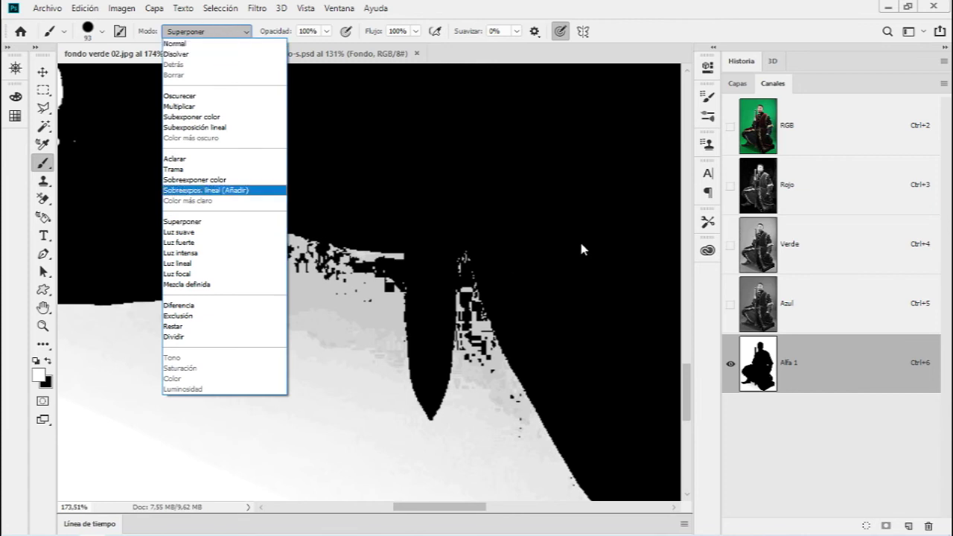
pyautogui.click(235, 226)
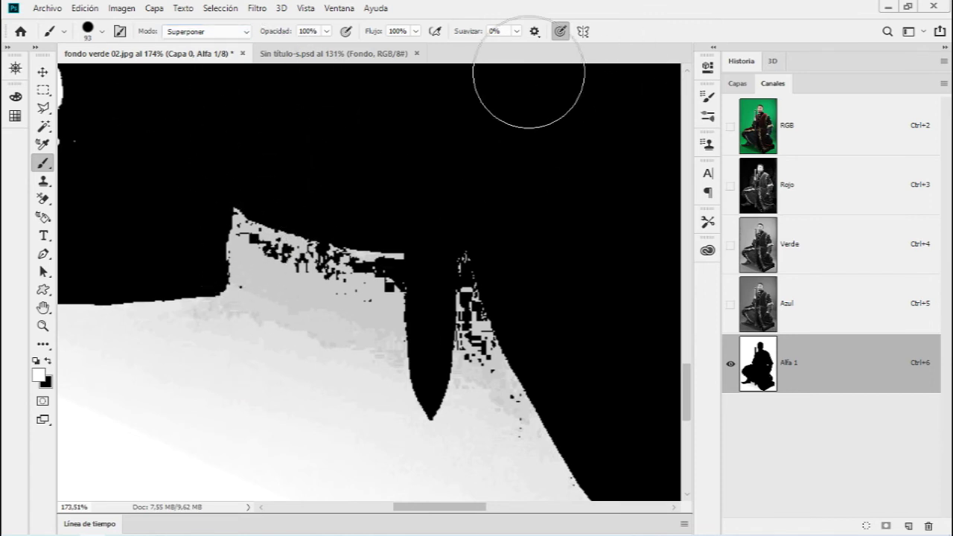
pyautogui.scroll(-2, 356, 284)
pyautogui.scroll(-1, 350, 287)
pyautogui.scroll(-2, 349, 288)
pyautogui.scroll(-1, 349, 288)
pyautogui.moveTo(301, 248); pyautogui.dragTo(257, 374)
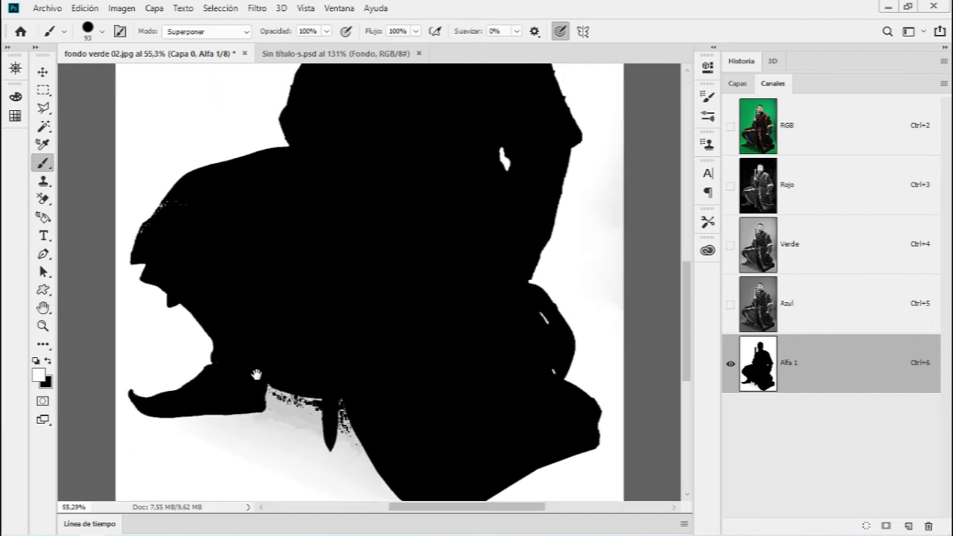
pyautogui.scroll(1, 276, 453)
pyautogui.scroll(2, 298, 448)
pyautogui.scroll(-2, 315, 265)
pyautogui.scroll(-2, 312, 213)
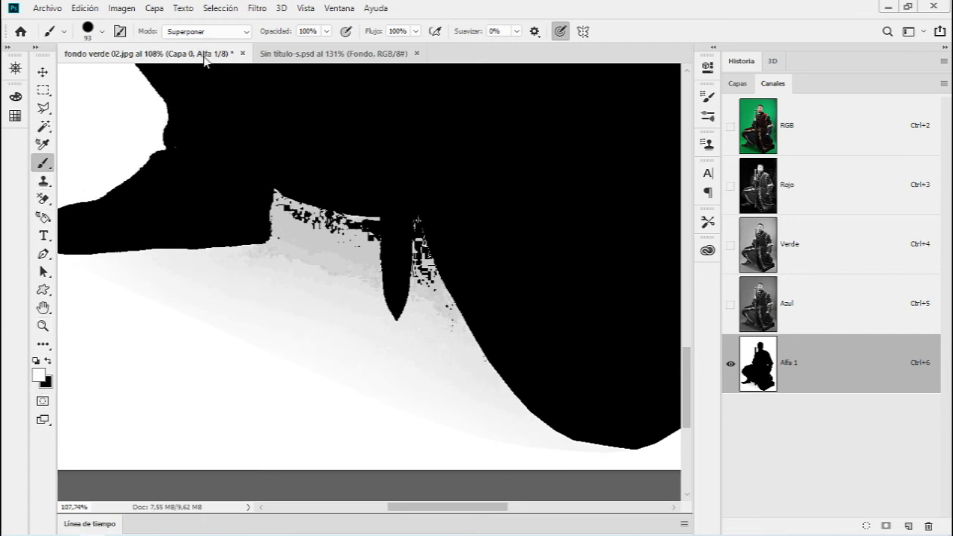
pyautogui.moveTo(302, 257)
pyautogui.mouseDown()
pyautogui.moveTo(291, 214)
pyautogui.moveTo(351, 238)
pyautogui.moveTo(358, 298)
pyautogui.moveTo(172, 265)
pyautogui.moveTo(130, 287)
pyautogui.moveTo(349, 375)
pyautogui.moveTo(437, 382)
pyautogui.moveTo(404, 223)
pyautogui.moveTo(405, 308)
pyautogui.moveTo(521, 419)
pyautogui.moveTo(361, 403)
pyautogui.mouseUp()
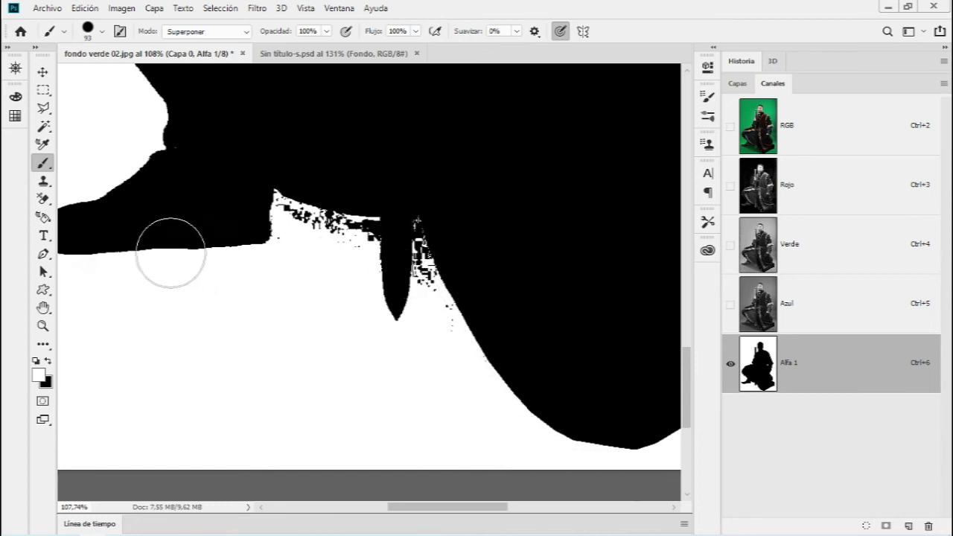
pyautogui.moveTo(208, 261); pyautogui.dragTo(404, 303)
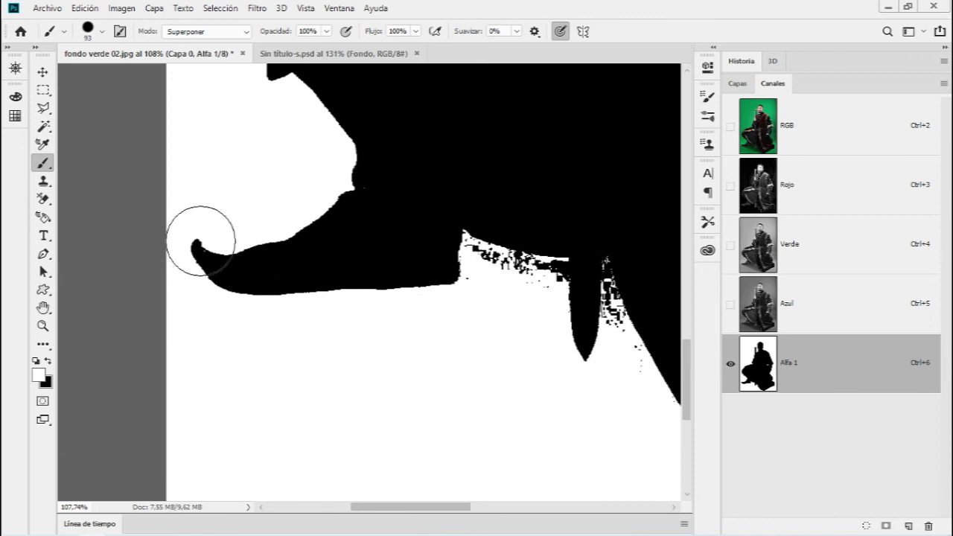
pyautogui.moveTo(349, 149); pyautogui.dragTo(349, 261)
pyautogui.moveTo(234, 149); pyautogui.dragTo(286, 201)
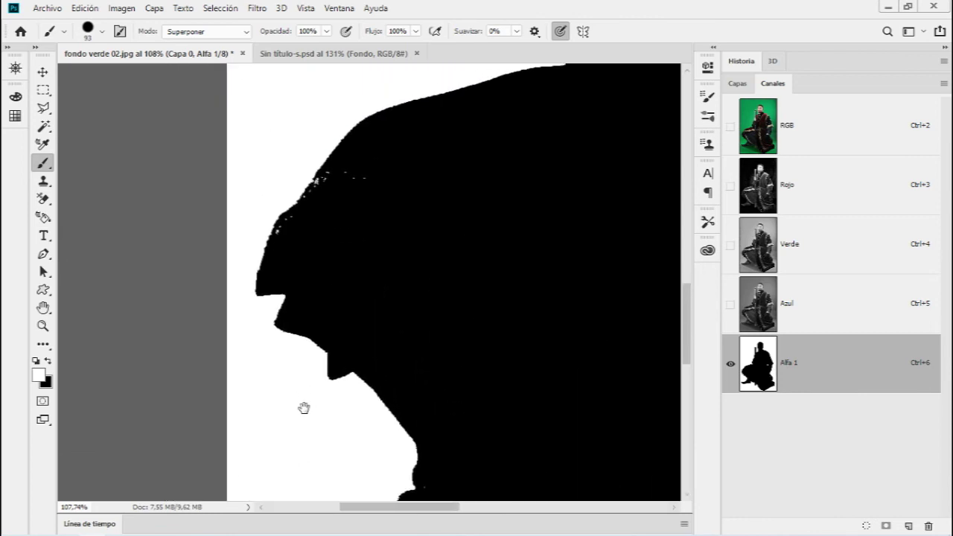
pyautogui.moveTo(405, 122); pyautogui.dragTo(315, 293)
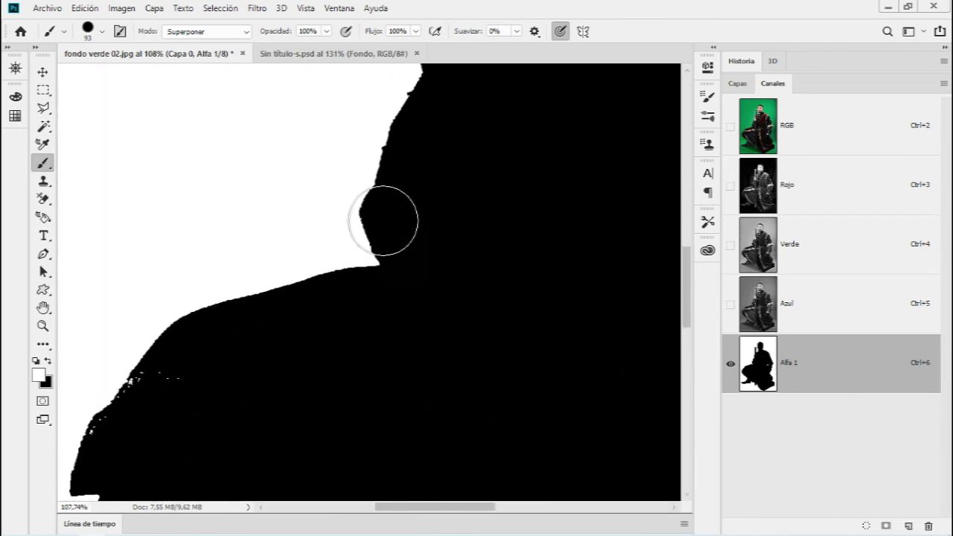
pyautogui.moveTo(384, 220); pyautogui.dragTo(315, 464)
pyautogui.moveTo(339, 358); pyautogui.dragTo(302, 419)
pyautogui.moveTo(303, 219); pyautogui.dragTo(306, 436)
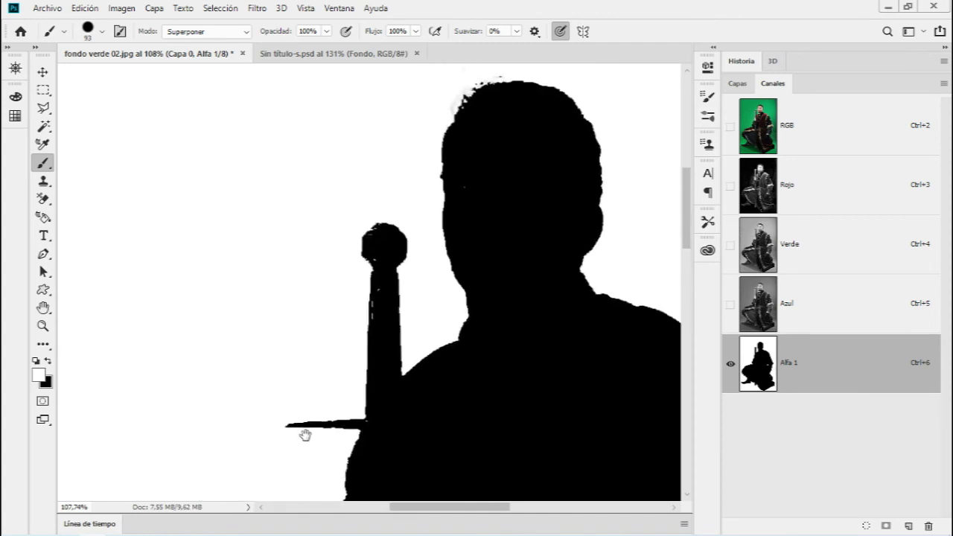
pyautogui.moveTo(416, 112)
pyautogui.mouseDown()
pyautogui.moveTo(383, 213)
pyautogui.moveTo(329, 295)
pyautogui.mouseUp()
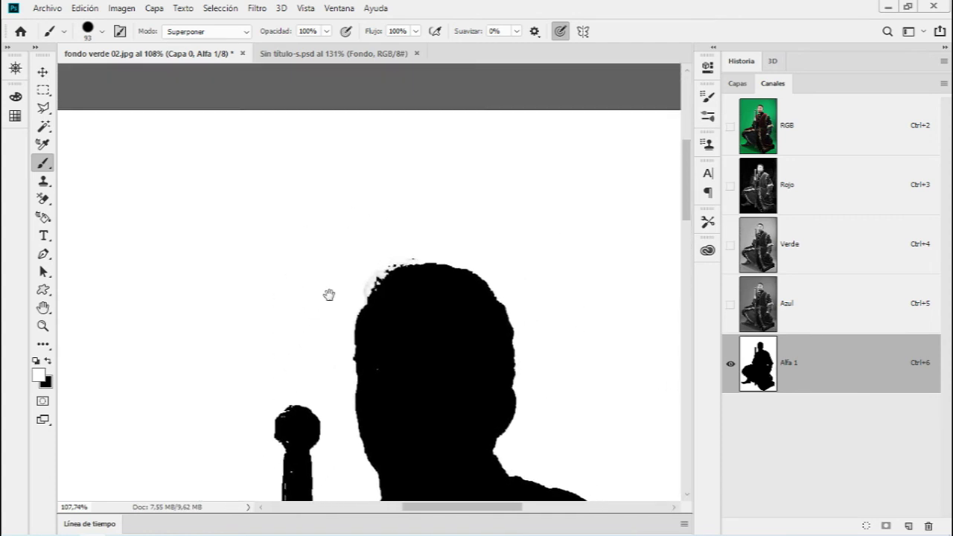
pyautogui.moveTo(549, 366); pyautogui.dragTo(453, 174)
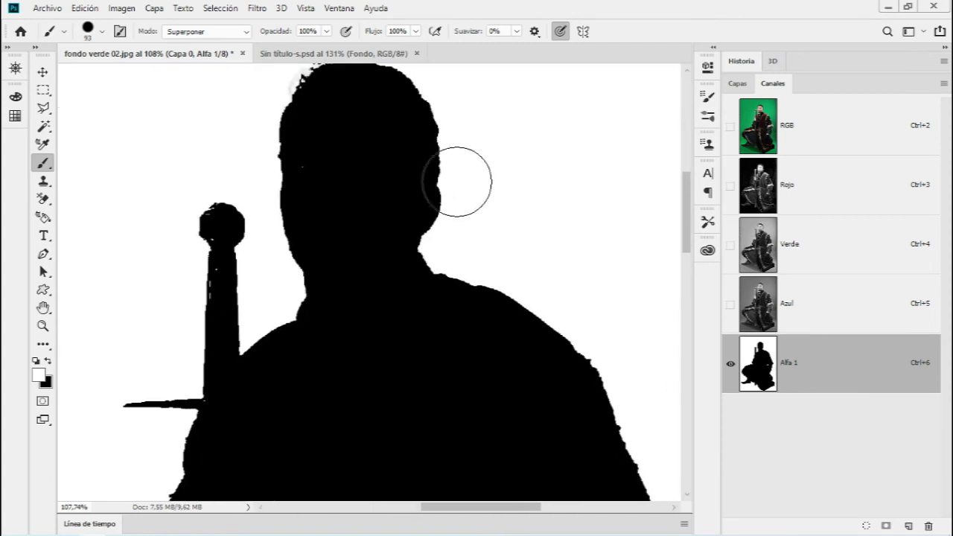
pyautogui.moveTo(509, 346); pyautogui.dragTo(372, 149)
pyautogui.moveTo(536, 425); pyautogui.dragTo(495, 170)
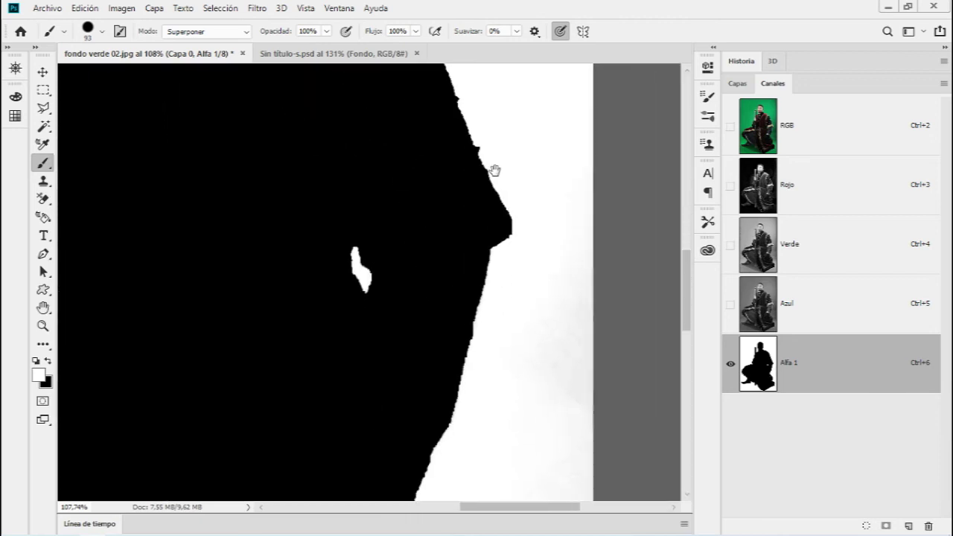
pyautogui.moveTo(440, 425); pyautogui.dragTo(474, 132)
pyautogui.moveTo(548, 425); pyautogui.dragTo(469, 159)
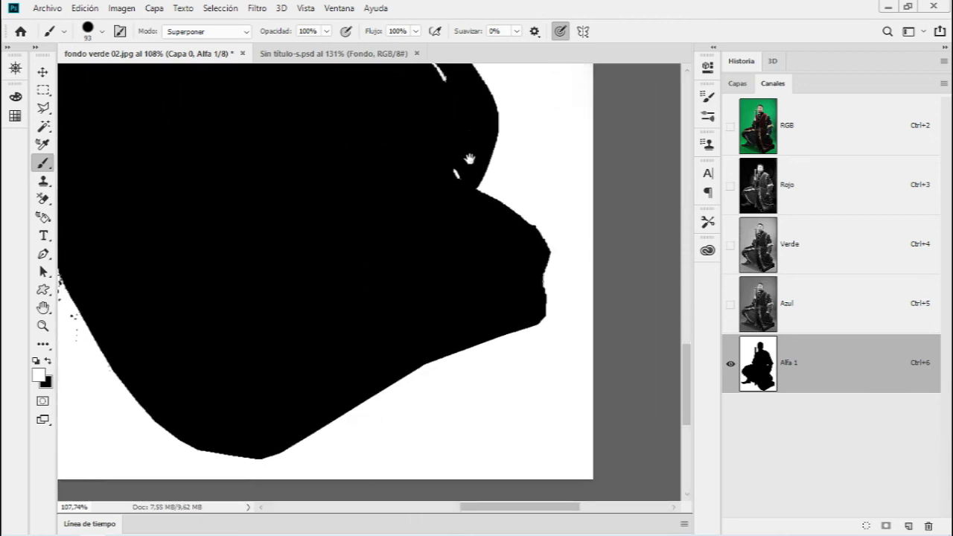
pyautogui.moveTo(529, 334)
pyautogui.mouseDown()
pyautogui.moveTo(496, 402)
pyautogui.moveTo(359, 381)
pyautogui.moveTo(406, 402)
pyautogui.mouseUp()
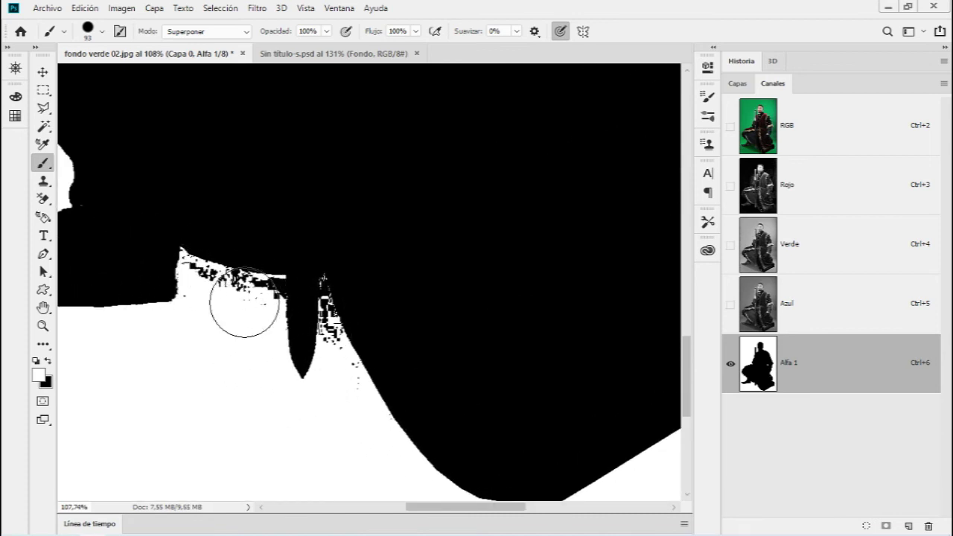
pyautogui.keyDown('alt'); pyautogui.scroll(2, 222, 253); pyautogui.keyUp('alt')
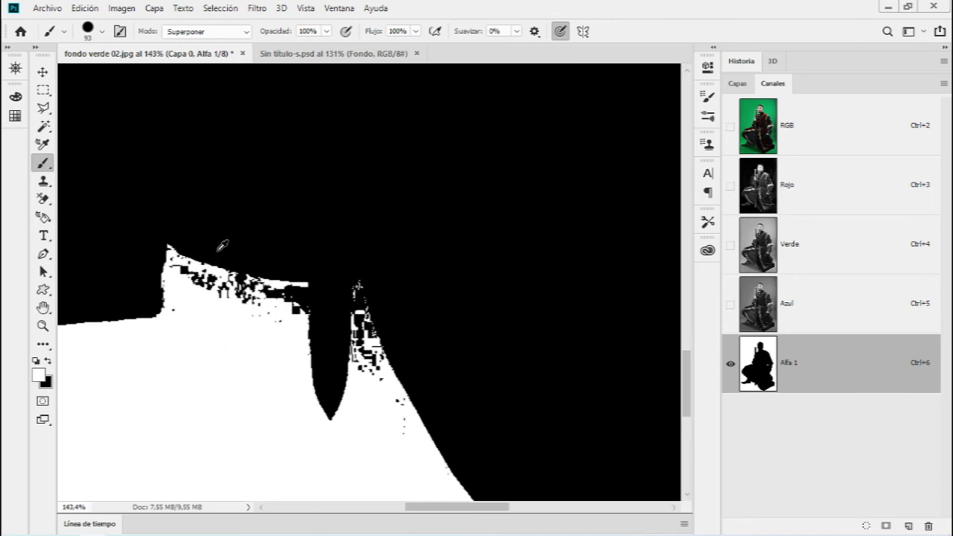
# Show the photo under the Alfa 1 mask and set the brush to Normal at 35 px
pyautogui.keyDown('alt'); pyautogui.scroll(3, 221, 245); pyautogui.keyUp('alt')
pyautogui.click(730, 127)
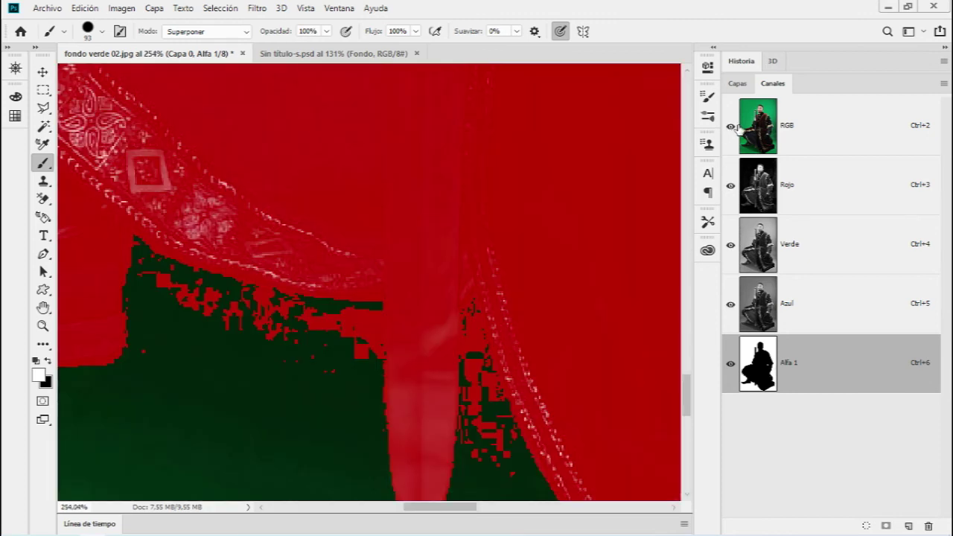
pyautogui.moveTo(298, 340); pyautogui.dragTo(522, 284)
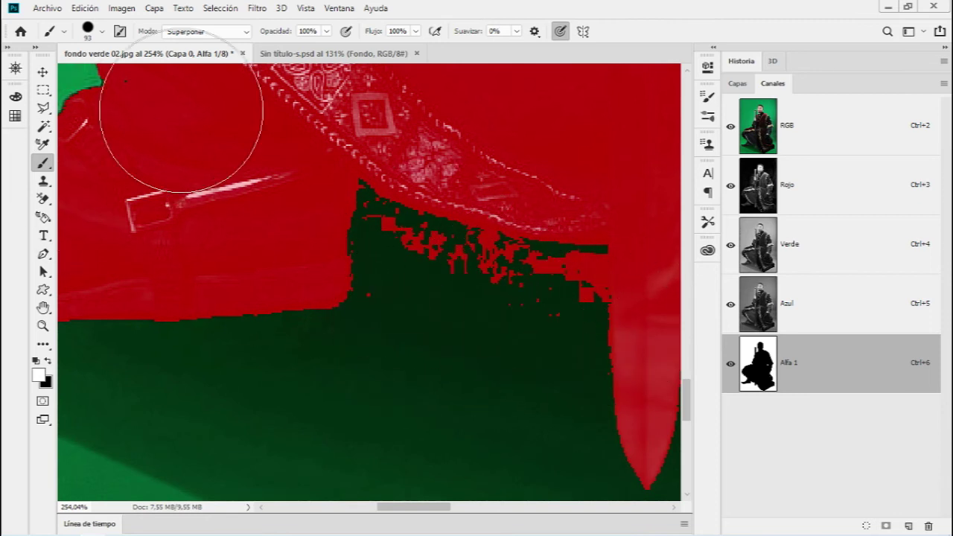
pyautogui.click(165, 32)
pyautogui.click(179, 28)
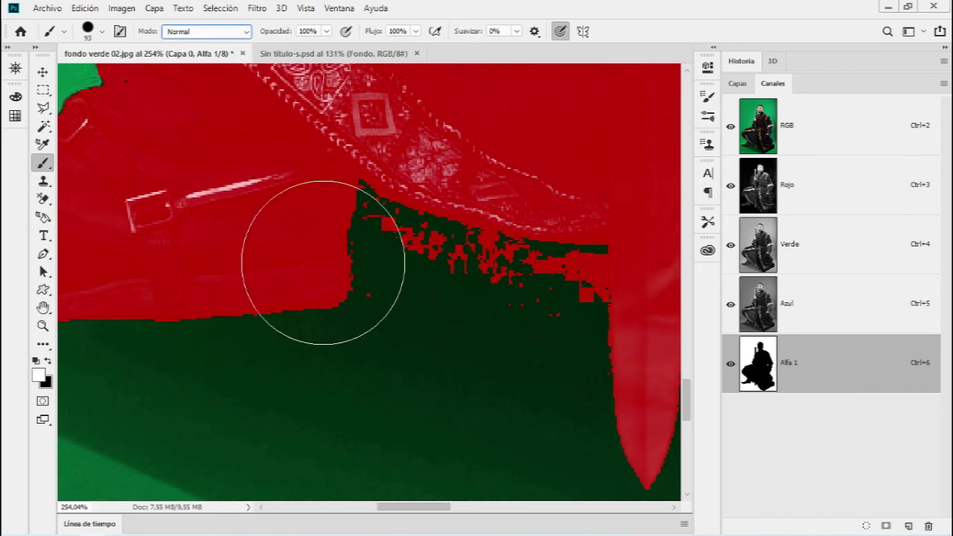
pyautogui.rightClick(390, 289)
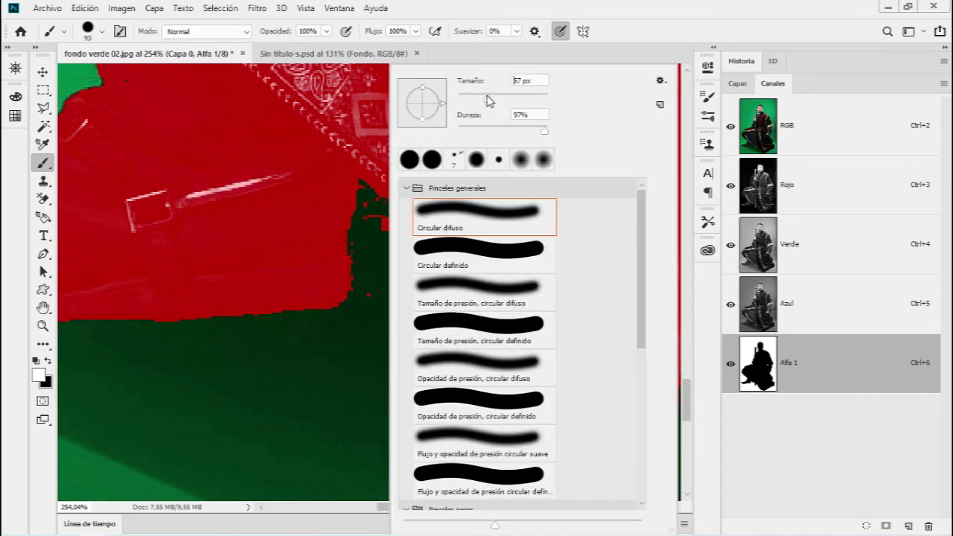
pyautogui.press('Return')
# Paint out the red specks beside the robe's edge and hem in white
pyautogui.click(47, 362)
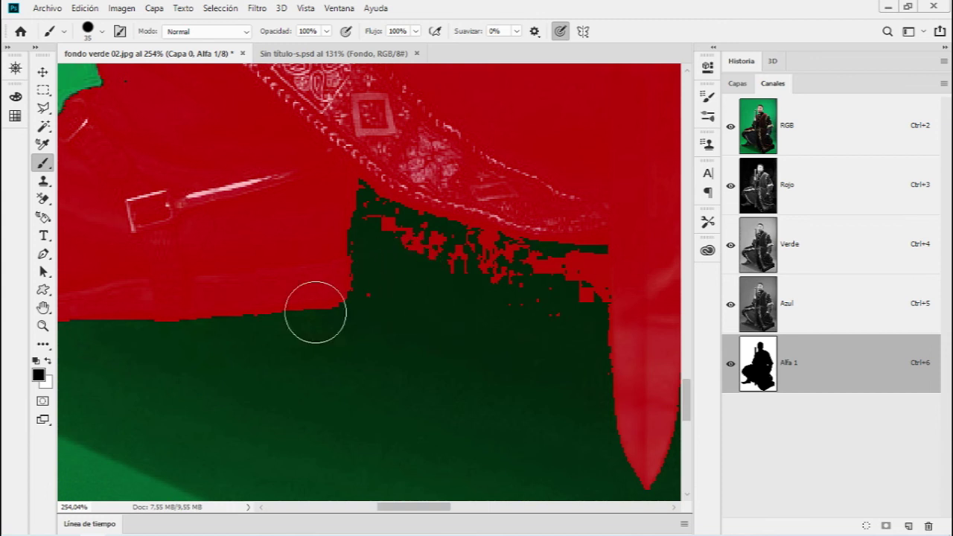
pyautogui.press('x')
pyautogui.moveTo(402, 268)
pyautogui.mouseDown()
pyautogui.moveTo(399, 245)
pyautogui.moveTo(544, 305)
pyautogui.mouseUp()
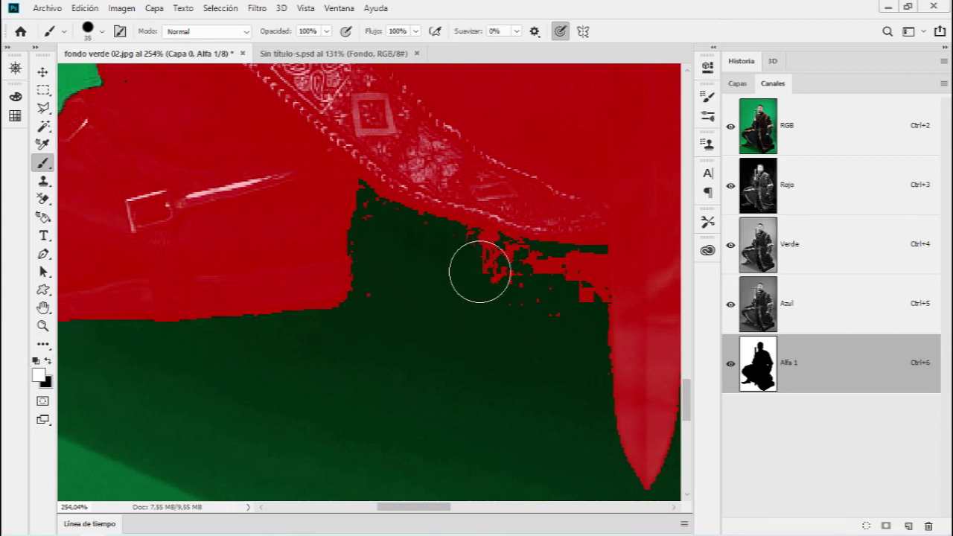
pyautogui.moveTo(390, 290); pyautogui.dragTo(384, 259)
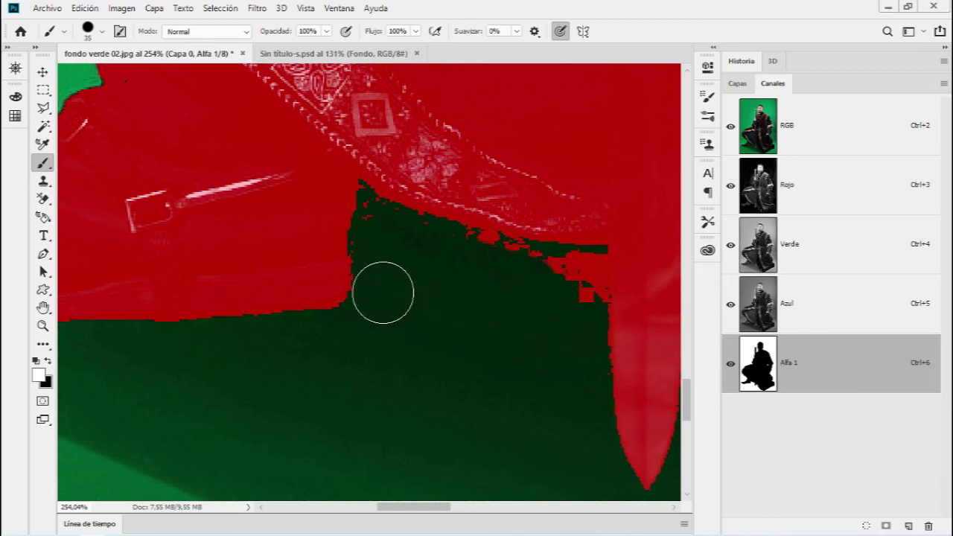
pyautogui.moveTo(493, 298)
pyautogui.mouseDown()
pyautogui.moveTo(429, 340)
pyautogui.moveTo(476, 362)
pyautogui.mouseUp()
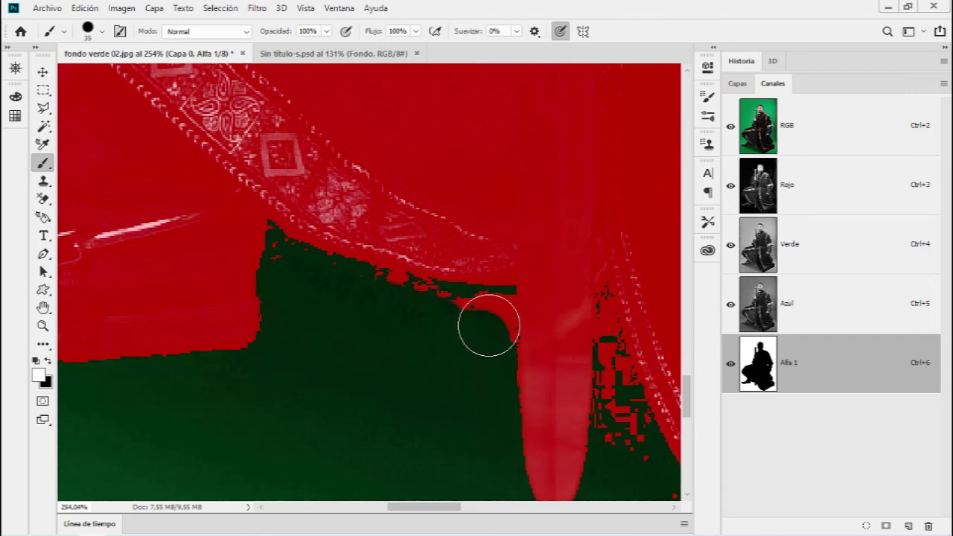
pyautogui.moveTo(487, 313); pyautogui.dragTo(444, 318)
# Shrink the brush to 23 px to clean the mask edge, then to 18 px
pyautogui.rightClick(417, 319)
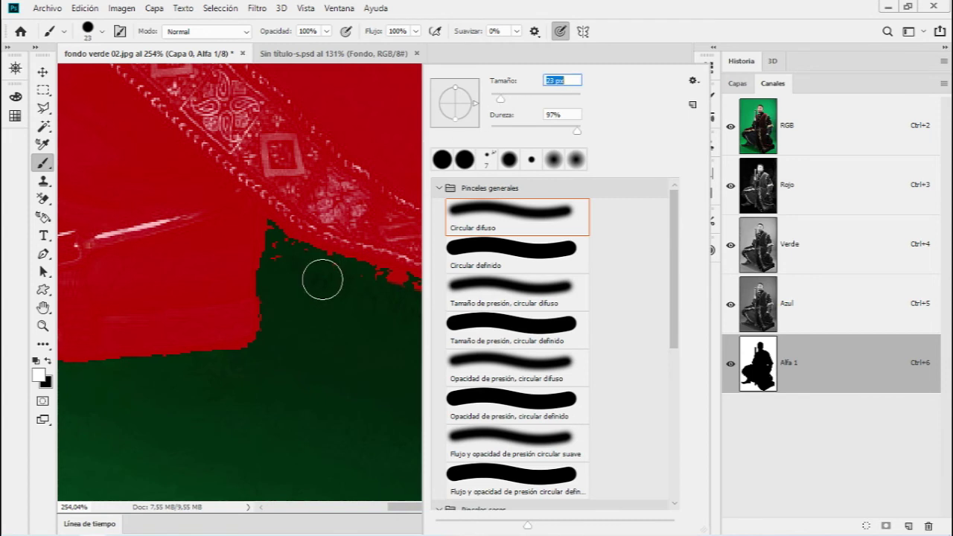
pyautogui.click(323, 279)
pyautogui.moveTo(398, 297); pyautogui.dragTo(424, 302)
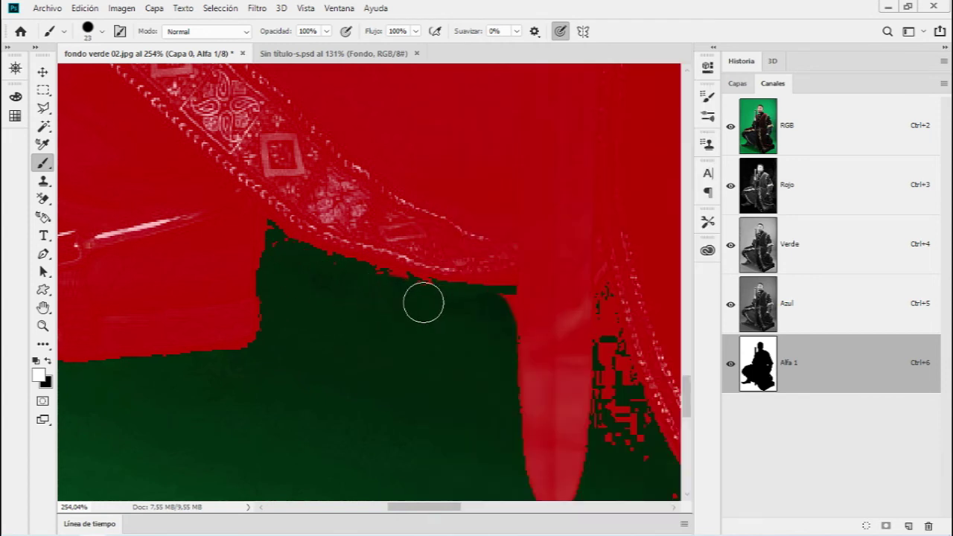
pyautogui.rightClick(485, 317)
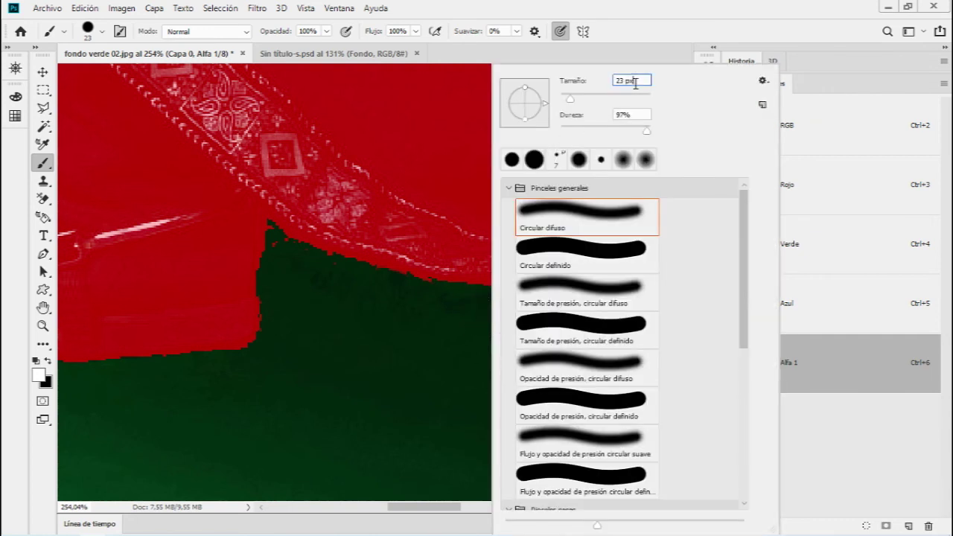
pyautogui.click(467, 231)
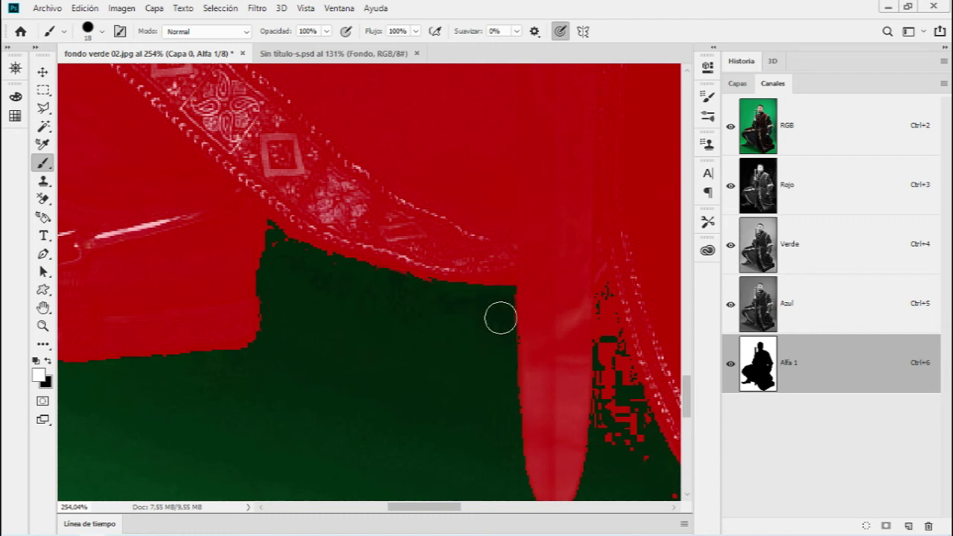
pyautogui.scroll(2, 422, 372)
pyautogui.scroll(2, 447, 355)
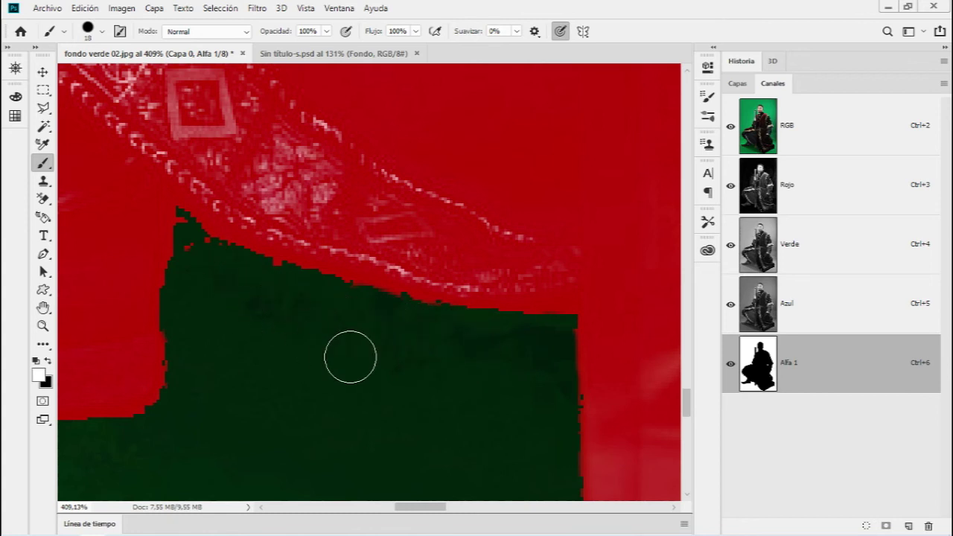
# Select along the hem with the Polygonal Lasso, paint out specks inside, and deselect
pyautogui.press('l')
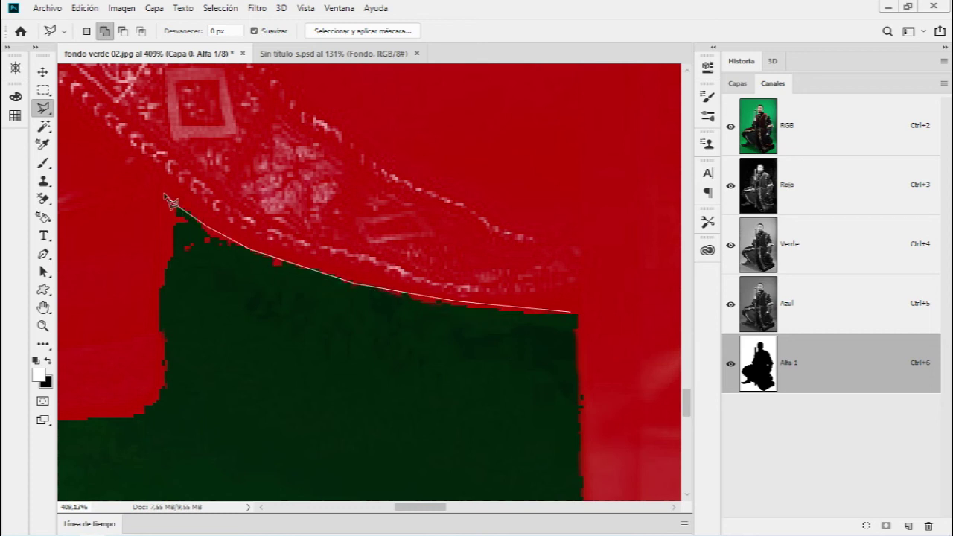
pyautogui.click(165, 336)
pyautogui.click(445, 377)
pyautogui.doubleClick(555, 346)
pyautogui.press('b')
pyautogui.moveTo(544, 315)
pyautogui.mouseDown()
pyautogui.moveTo(291, 266)
pyautogui.moveTo(170, 260)
pyautogui.mouseUp()
pyautogui.hotkey('ctrl', 'd')
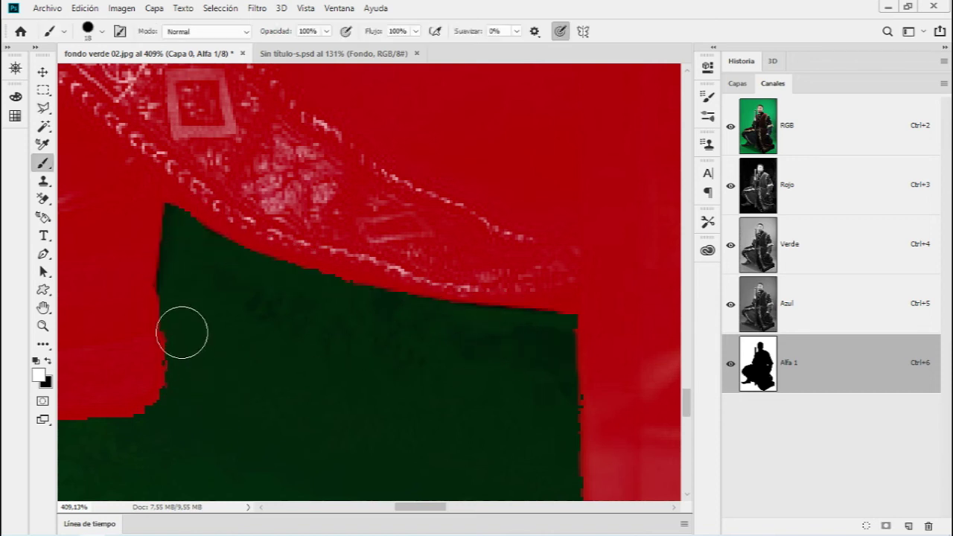
pyautogui.moveTo(378, 440)
pyautogui.mouseDown()
pyautogui.moveTo(422, 112)
pyautogui.moveTo(402, 347)
pyautogui.moveTo(414, 369)
pyautogui.moveTo(334, 292)
pyautogui.mouseUp()
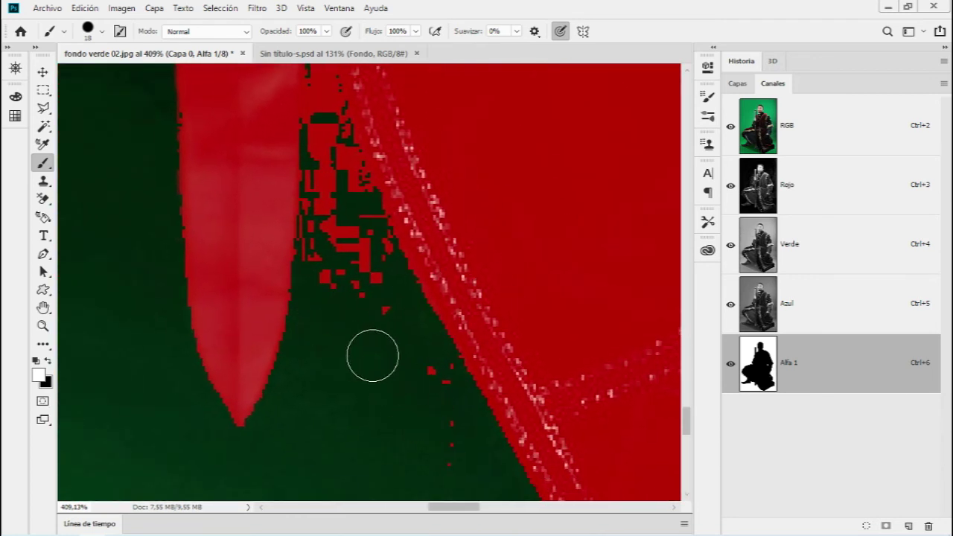
pyautogui.press('l')
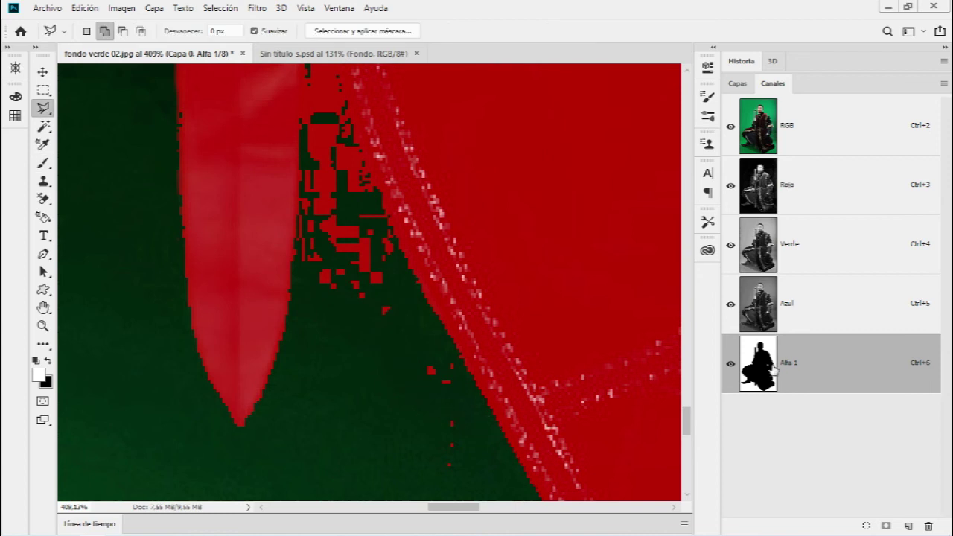
# Set the Alfa 1 channel options to a red masked-areas overlay at 34% opacity
pyautogui.doubleClick(775, 370)
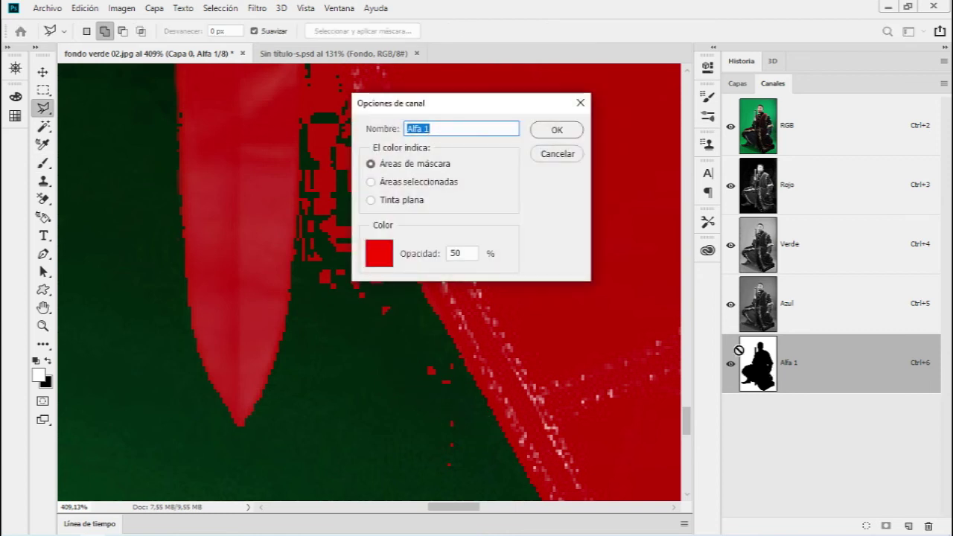
pyautogui.moveTo(462, 112); pyautogui.dragTo(591, 117)
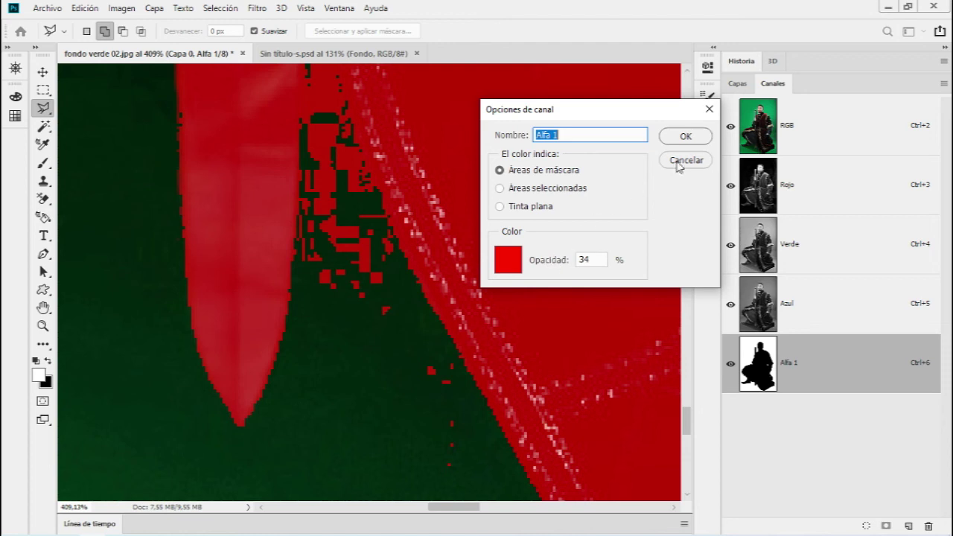
pyautogui.click(685, 137)
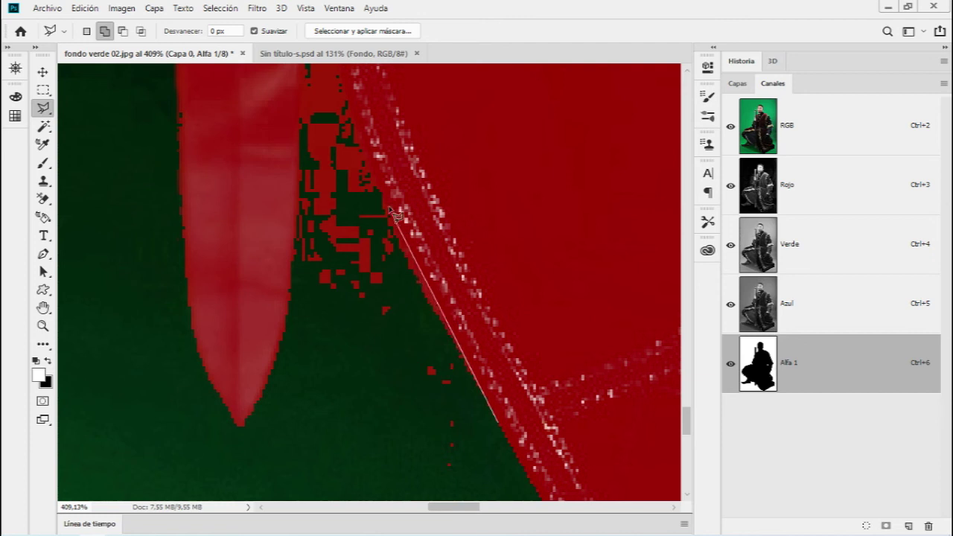
# Outline the specks between the sword tip and robe with the Polygonal Lasso
pyautogui.moveTo(399, 223); pyautogui.dragTo(416, 293)
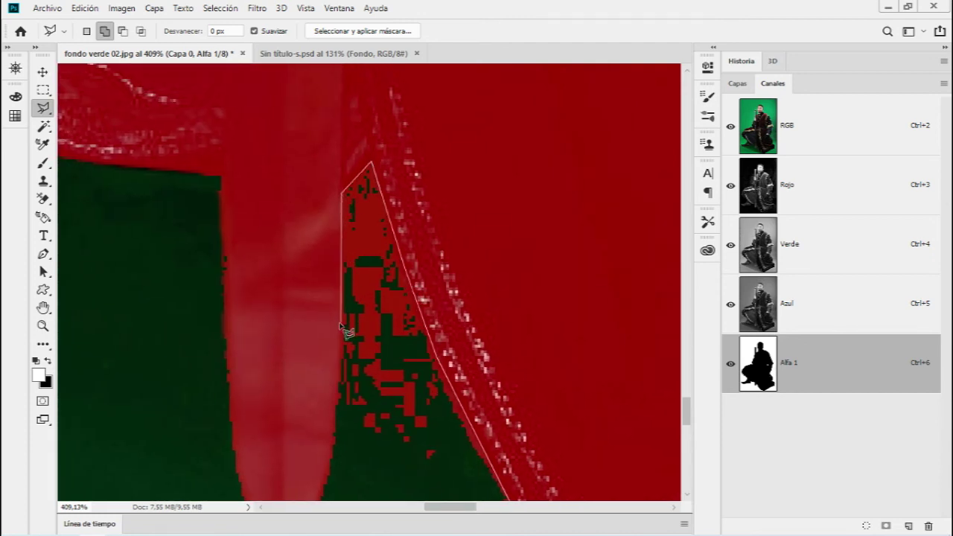
pyautogui.moveTo(341, 435); pyautogui.dragTo(378, 191)
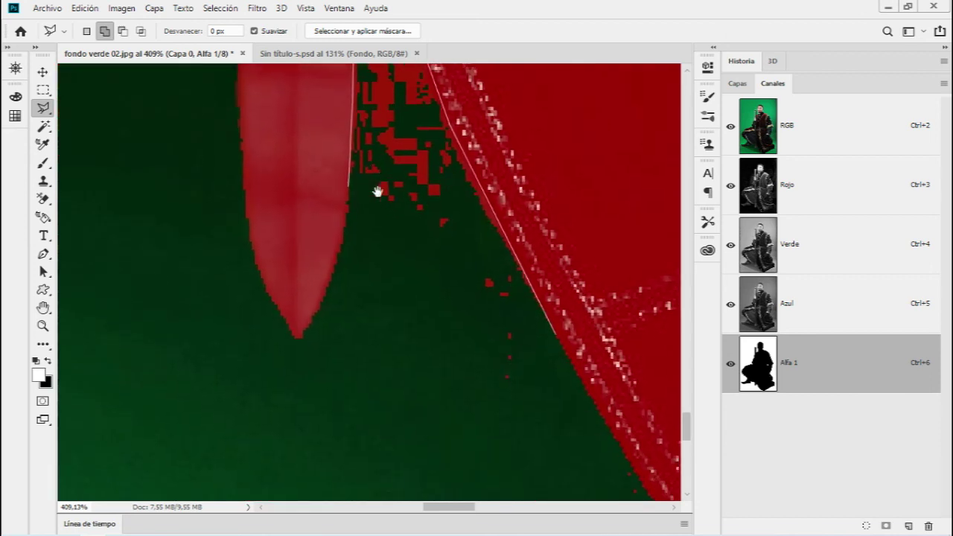
pyautogui.click(410, 366)
pyautogui.click(477, 422)
pyautogui.click(530, 390)
pyautogui.doubleClick(549, 351)
# Paint out the specks inside the selection, deselect, and zoom out to the whole figure
pyautogui.scroll(3, 476, 315)
pyautogui.press('b')
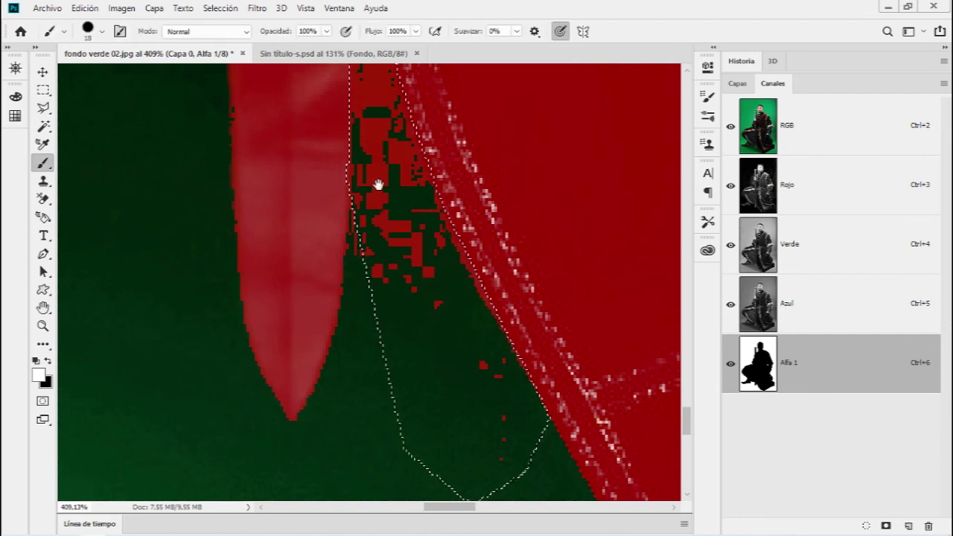
pyautogui.scroll(3, 378, 184)
pyautogui.moveTo(362, 276)
pyautogui.mouseDown()
pyautogui.moveTo(370, 354)
pyautogui.moveTo(427, 385)
pyautogui.mouseUp()
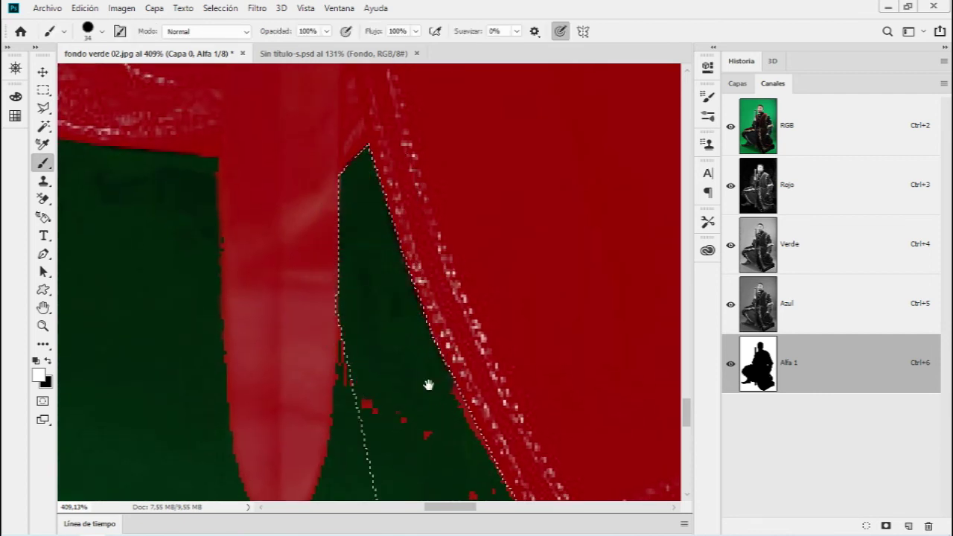
pyautogui.scroll(-3, 383, 186)
pyautogui.moveTo(399, 306); pyautogui.dragTo(400, 188)
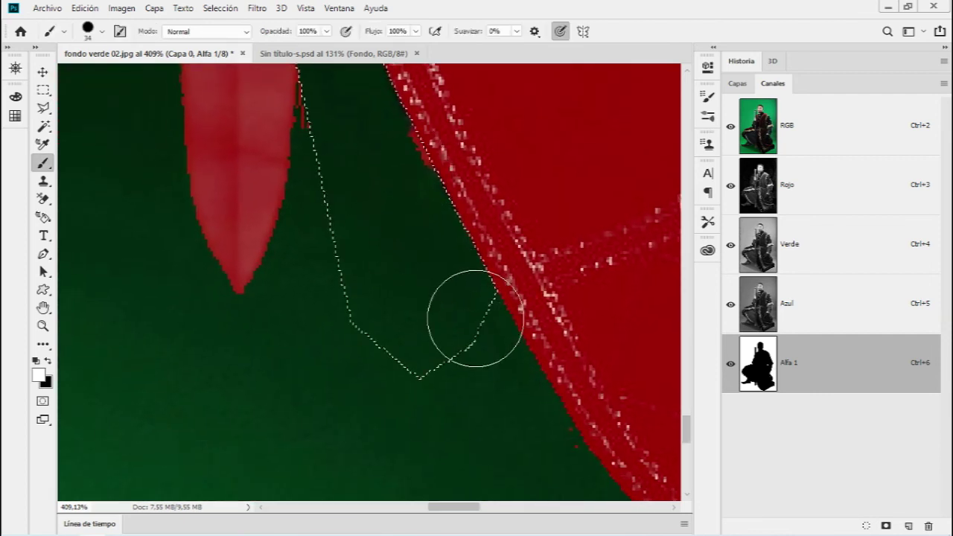
pyautogui.moveTo(322, 184); pyautogui.dragTo(378, 300)
pyautogui.moveTo(377, 246)
pyautogui.mouseDown()
pyautogui.moveTo(384, 324)
pyautogui.moveTo(378, 317)
pyautogui.mouseUp()
pyautogui.hotkey('ctrl', 'd')
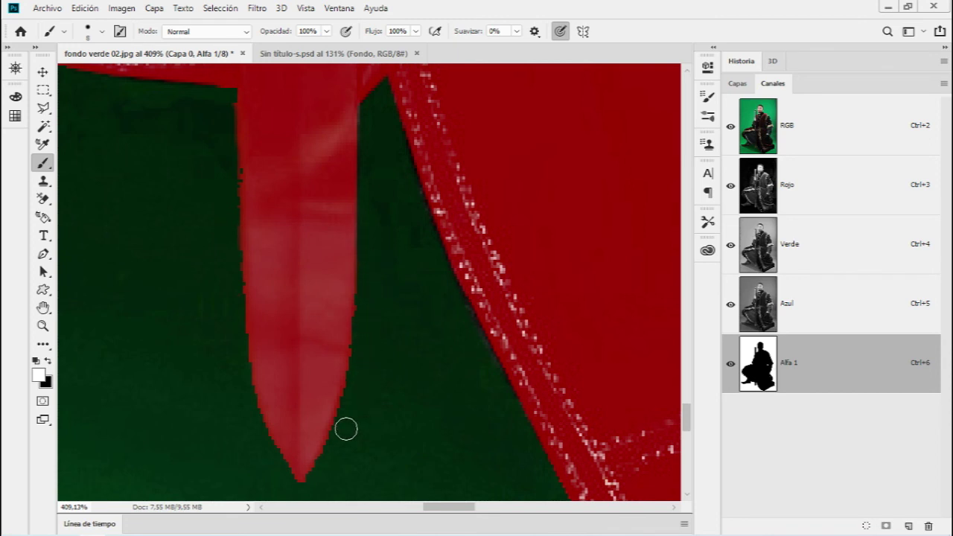
pyautogui.moveTo(245, 370); pyautogui.dragTo(272, 427)
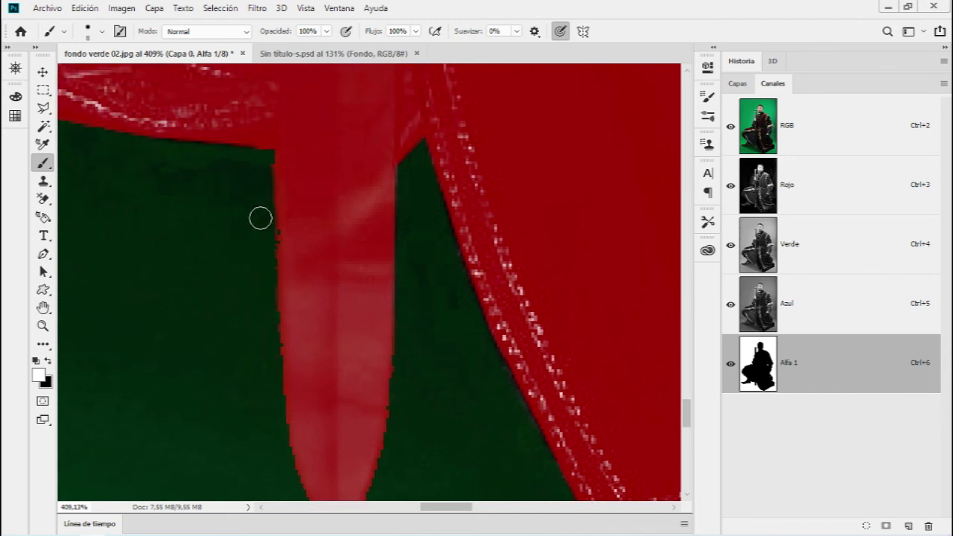
pyautogui.press('z')
pyautogui.moveTo(244, 228); pyautogui.dragTo(175, 240)
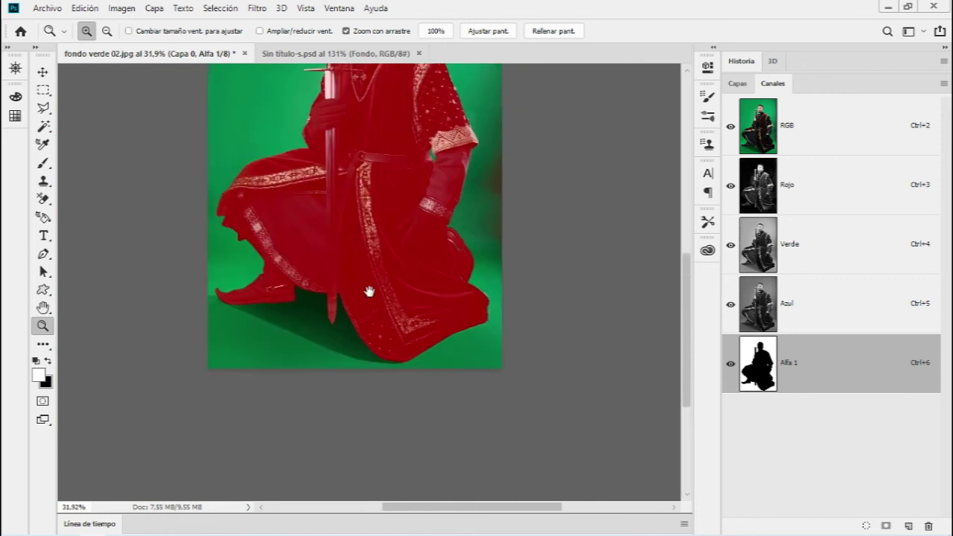
# Zoom in to inspect the mask at the sleeve, face, sword and boot
pyautogui.moveTo(484, 157)
pyautogui.mouseDown()
pyautogui.moveTo(561, 181)
pyautogui.moveTo(426, 365)
pyautogui.mouseUp()
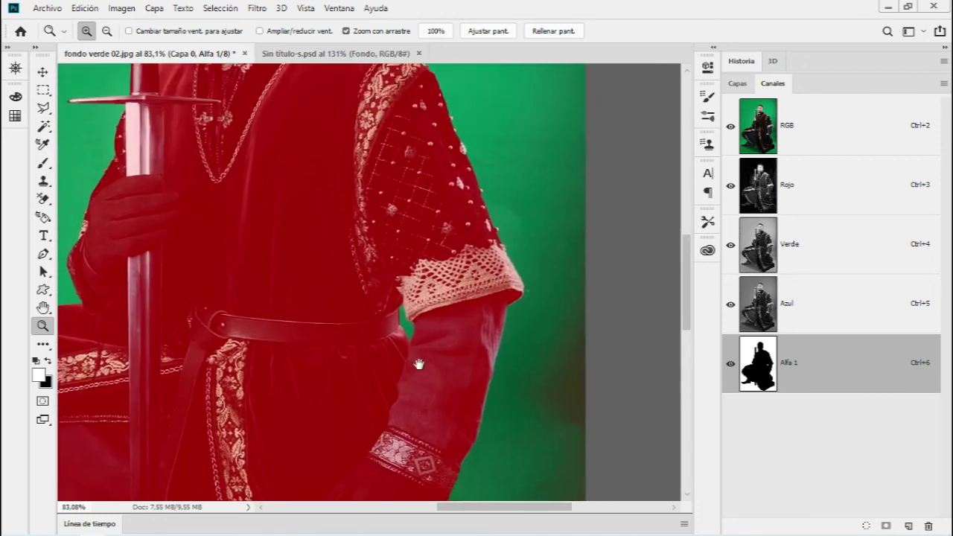
pyautogui.moveTo(287, 144)
pyautogui.mouseDown()
pyautogui.moveTo(374, 157)
pyautogui.moveTo(246, 160)
pyautogui.mouseUp()
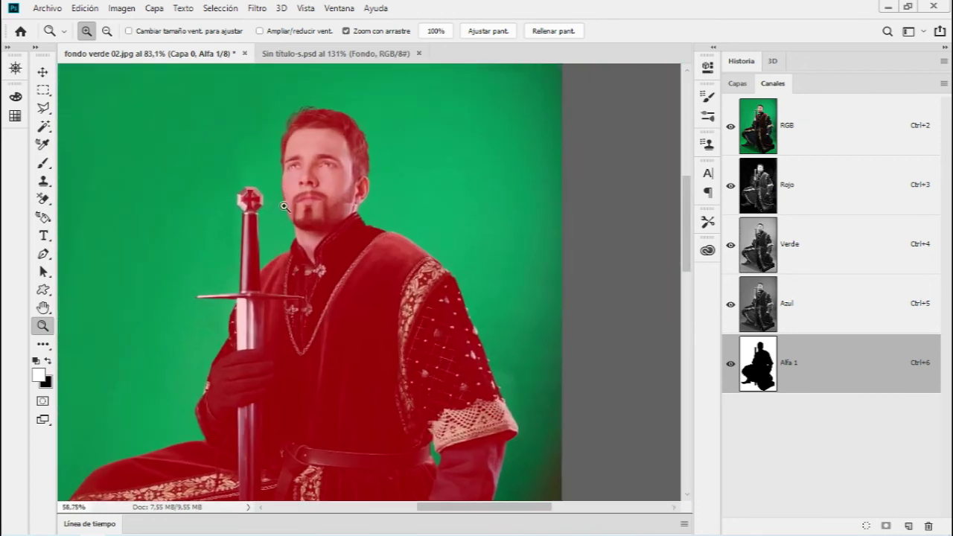
pyautogui.moveTo(256, 256); pyautogui.dragTo(321, 260)
pyautogui.moveTo(319, 394)
pyautogui.mouseDown()
pyautogui.moveTo(358, 264)
pyautogui.moveTo(337, 215)
pyautogui.moveTo(390, 319)
pyautogui.mouseUp()
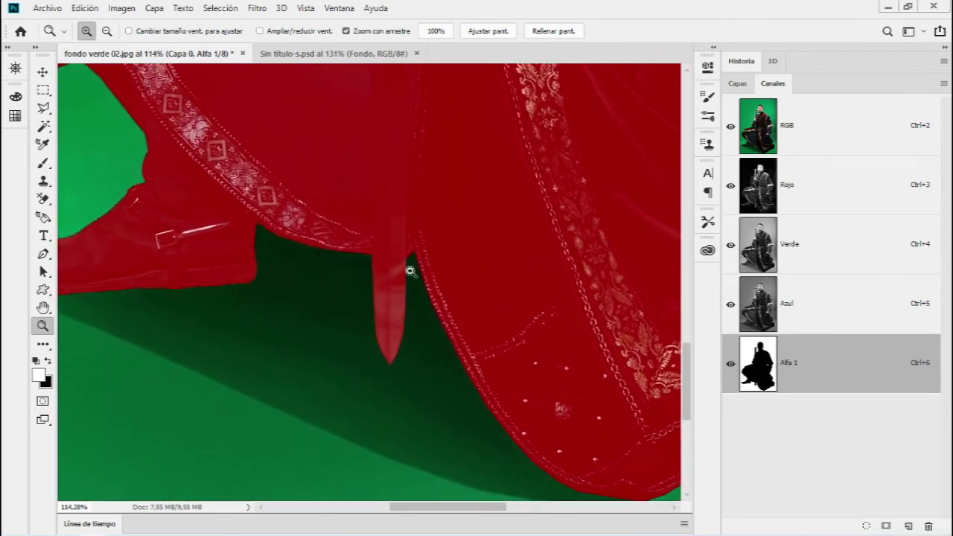
pyautogui.moveTo(340, 249)
pyautogui.mouseDown()
pyautogui.moveTo(427, 291)
pyautogui.moveTo(460, 260)
pyautogui.moveTo(368, 276)
pyautogui.mouseUp()
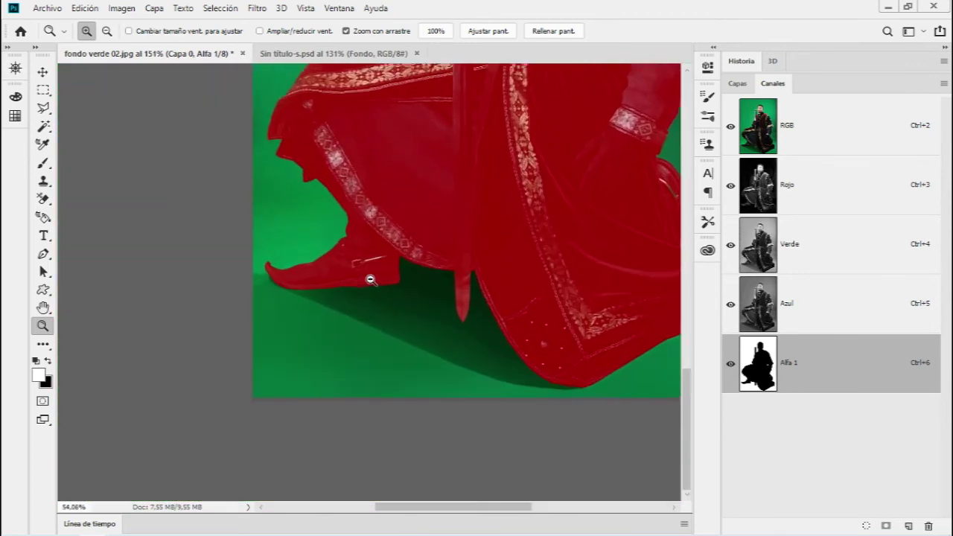
# Hide the colour channels and inspect the black-and-white mask at the boot and sword tip
pyautogui.click(730, 126)
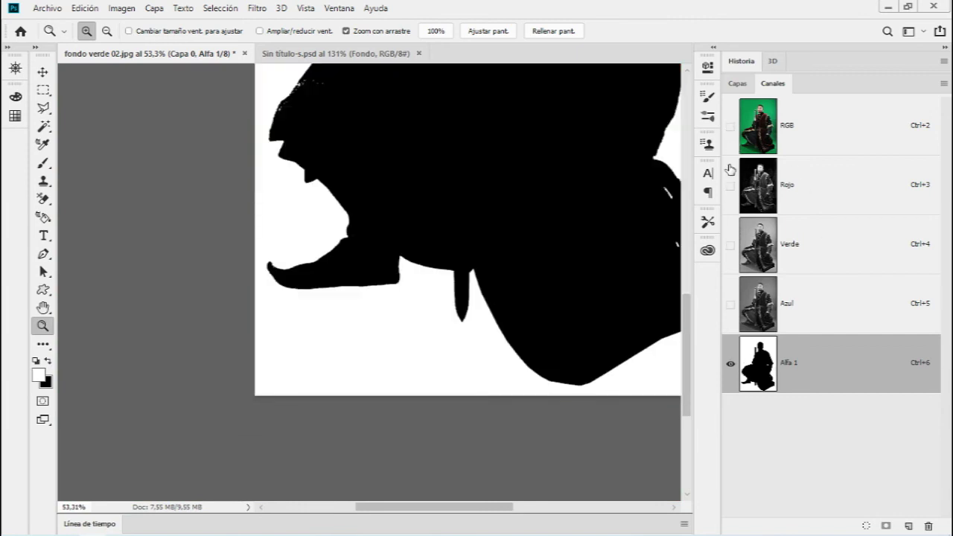
pyautogui.moveTo(421, 273)
pyautogui.mouseDown()
pyautogui.moveTo(496, 295)
pyautogui.moveTo(488, 300)
pyautogui.mouseUp()
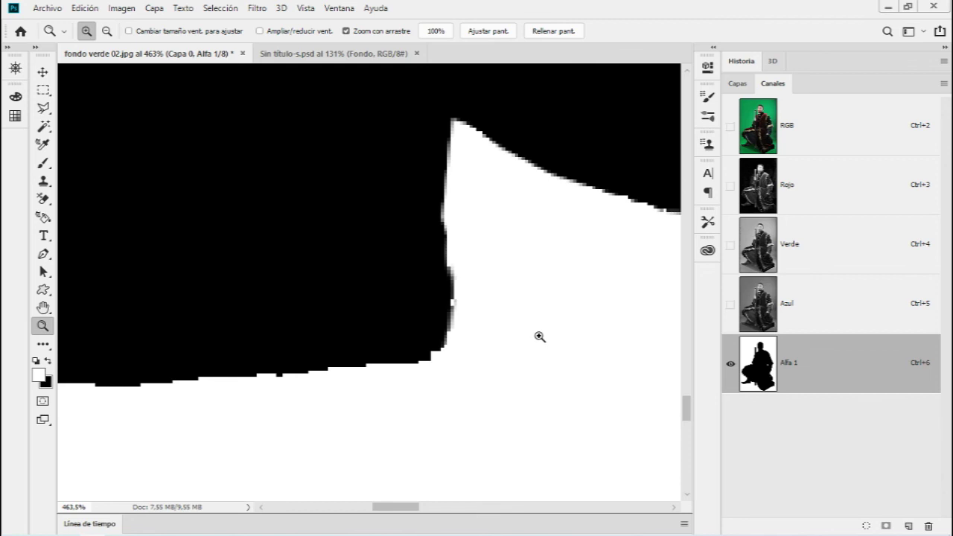
pyautogui.moveTo(597, 307); pyautogui.dragTo(492, 320)
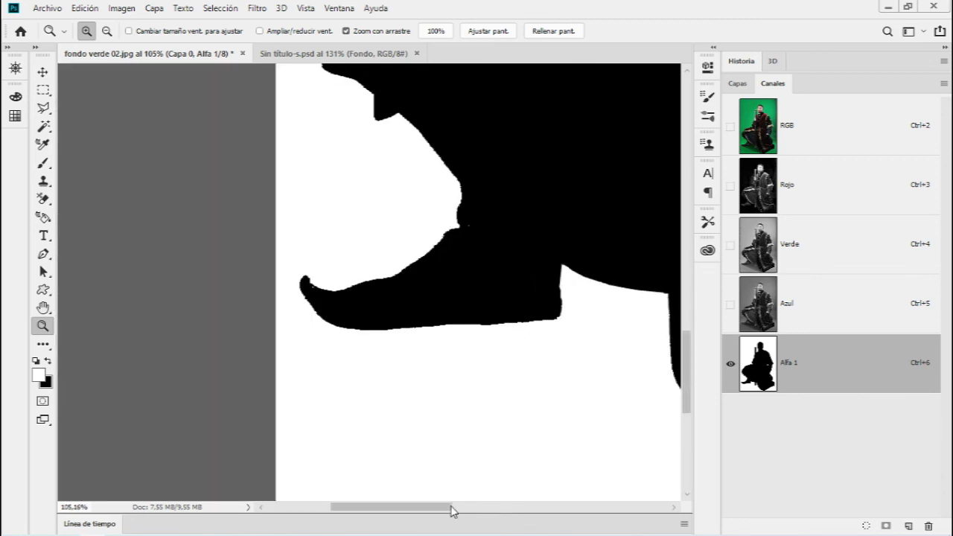
pyautogui.moveTo(445, 509); pyautogui.dragTo(496, 510)
pyautogui.click(378, 367)
pyautogui.moveTo(313, 374)
pyautogui.mouseDown()
pyautogui.moveTo(360, 383)
pyautogui.moveTo(319, 383)
pyautogui.moveTo(298, 304)
pyautogui.mouseUp()
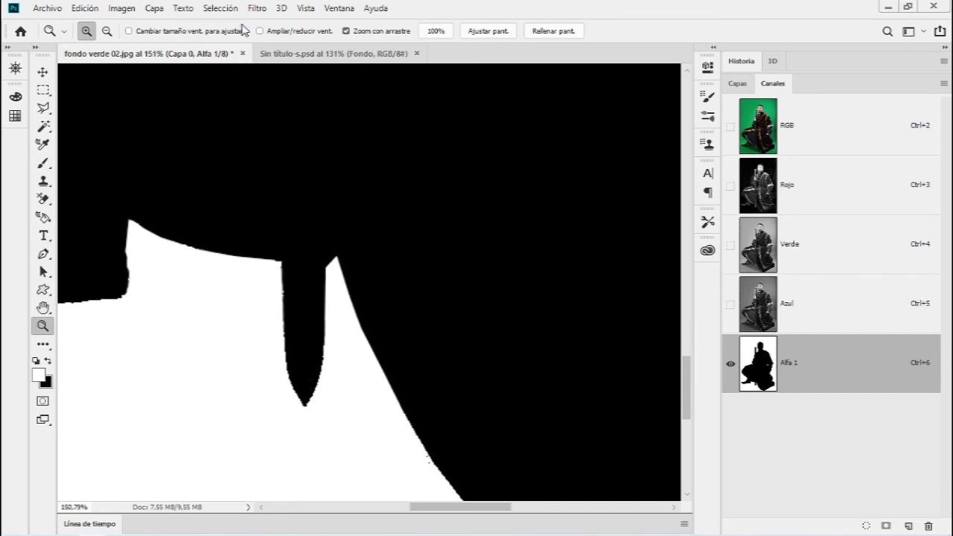
pyautogui.click(258, 9)
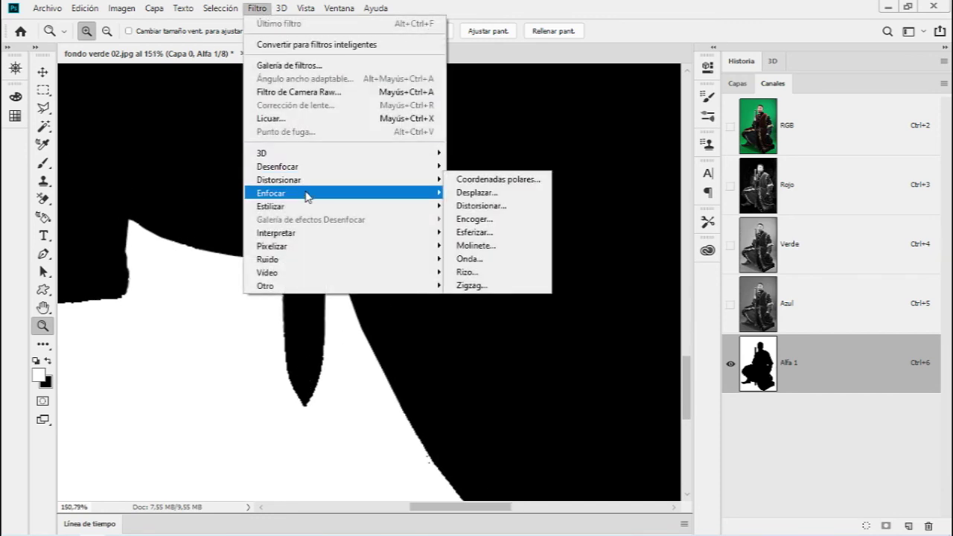
# Apply a 1 px Gaussian blur to Alfa 1 and zoom in on the sword tip edges
pyautogui.moveTo(342, 166)
pyautogui.click(548, 261)
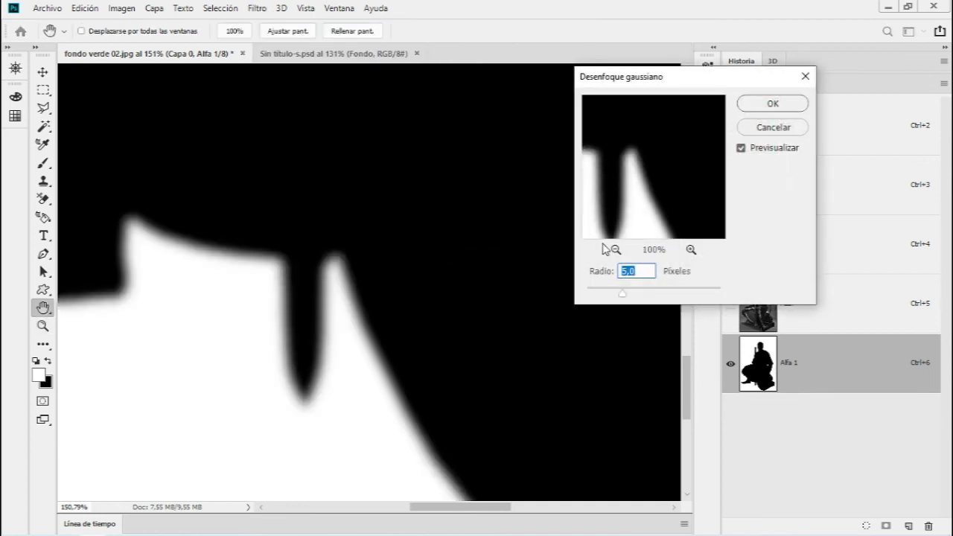
pyautogui.write('1')
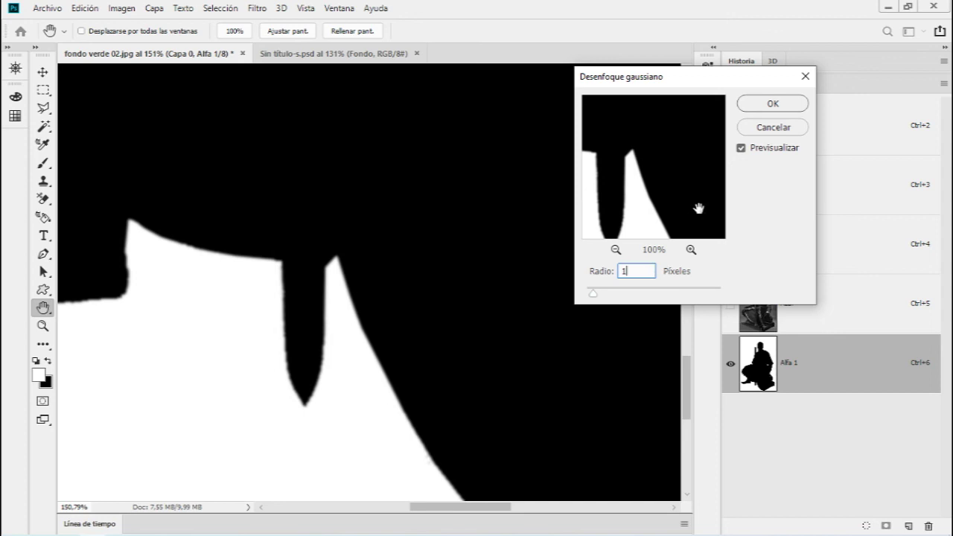
pyautogui.click(771, 103)
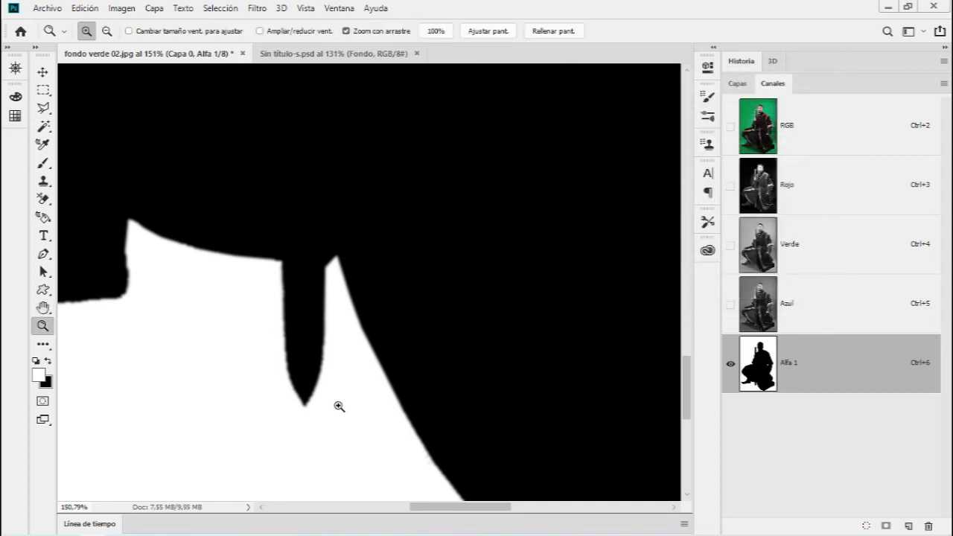
pyautogui.moveTo(338, 405); pyautogui.dragTo(398, 385)
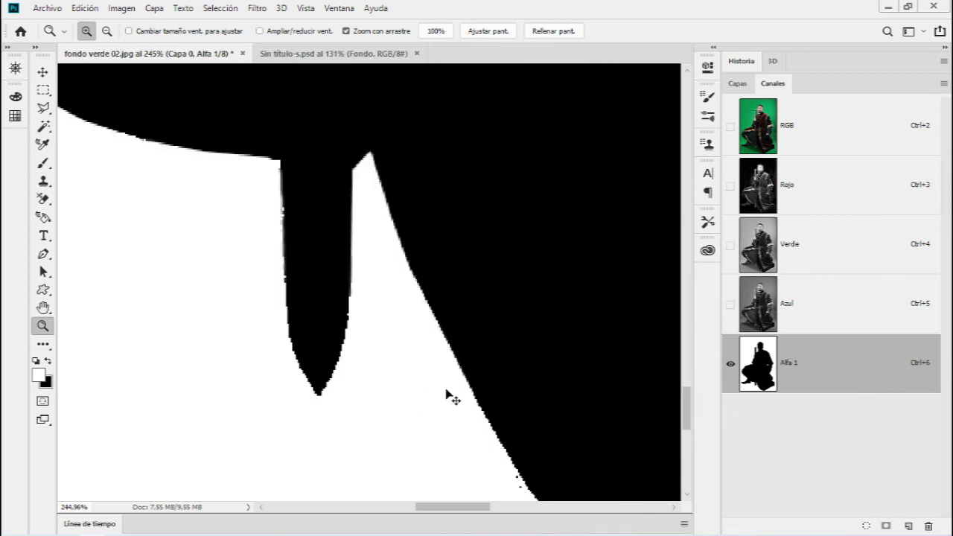
pyautogui.moveTo(447, 394); pyautogui.dragTo(489, 384)
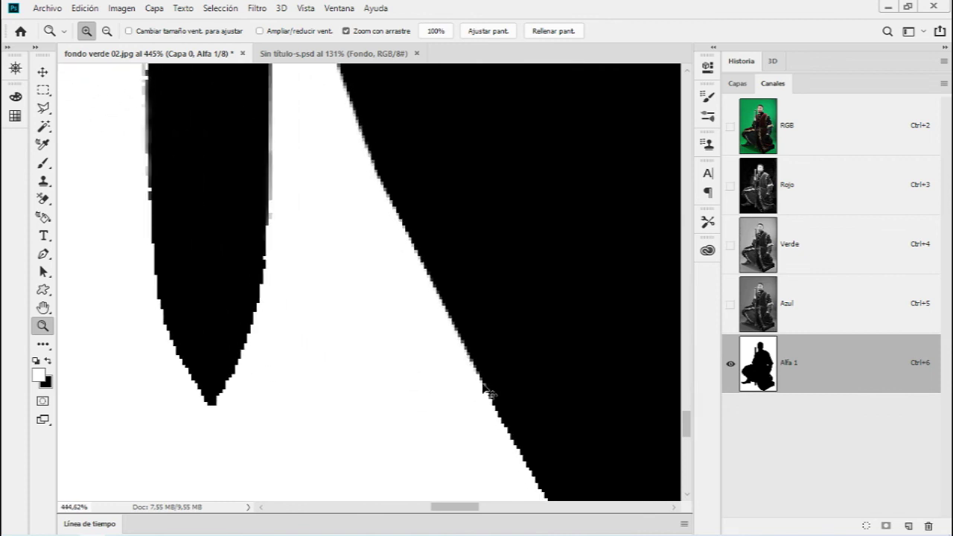
pyautogui.moveTo(481, 376); pyautogui.dragTo(441, 383)
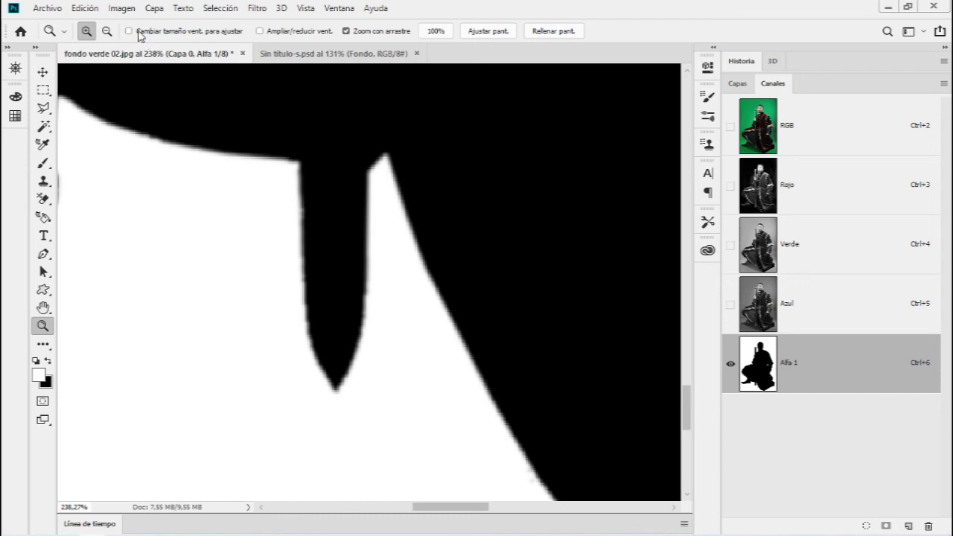
# Try raising the Levels black input on Alfa 1, then cancel the change
pyautogui.click(121, 8)
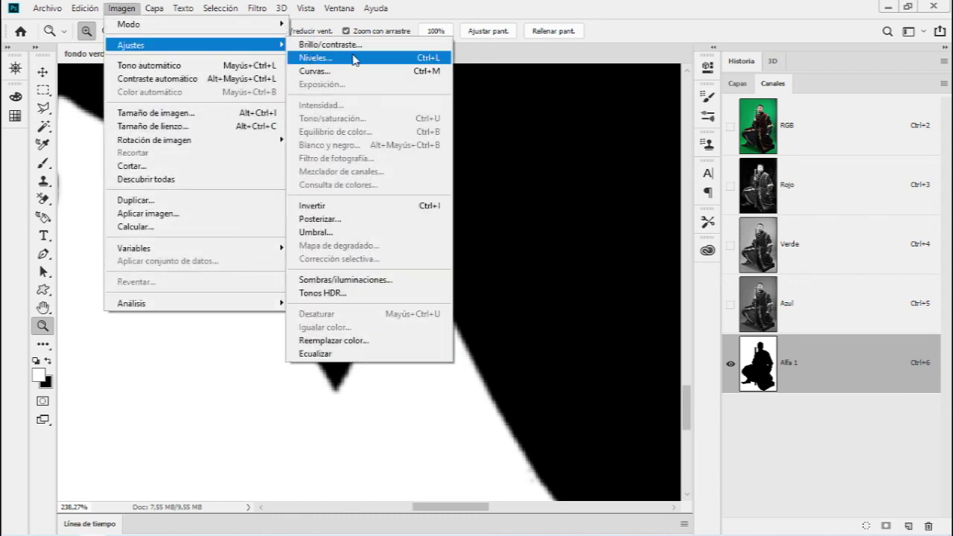
pyautogui.click(441, 60)
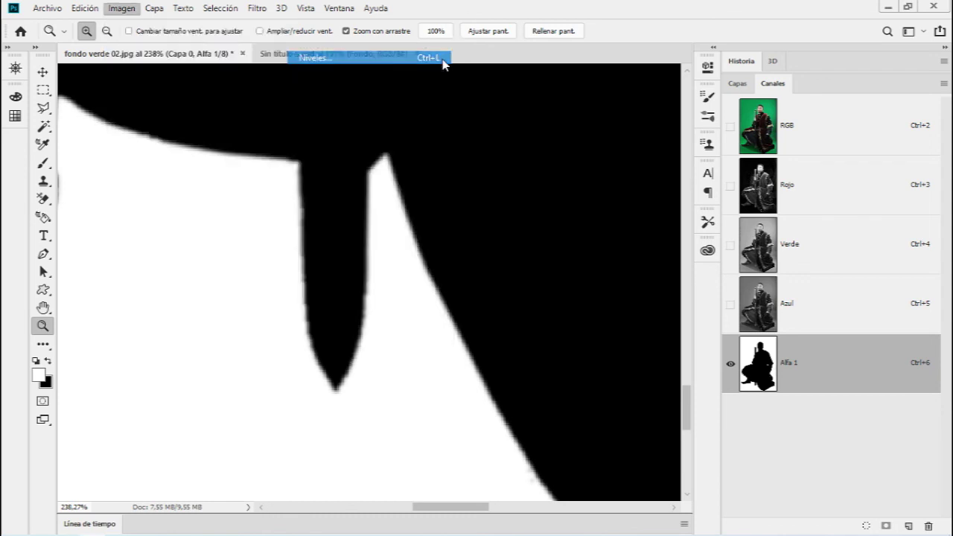
pyautogui.moveTo(573, 244); pyautogui.dragTo(651, 244)
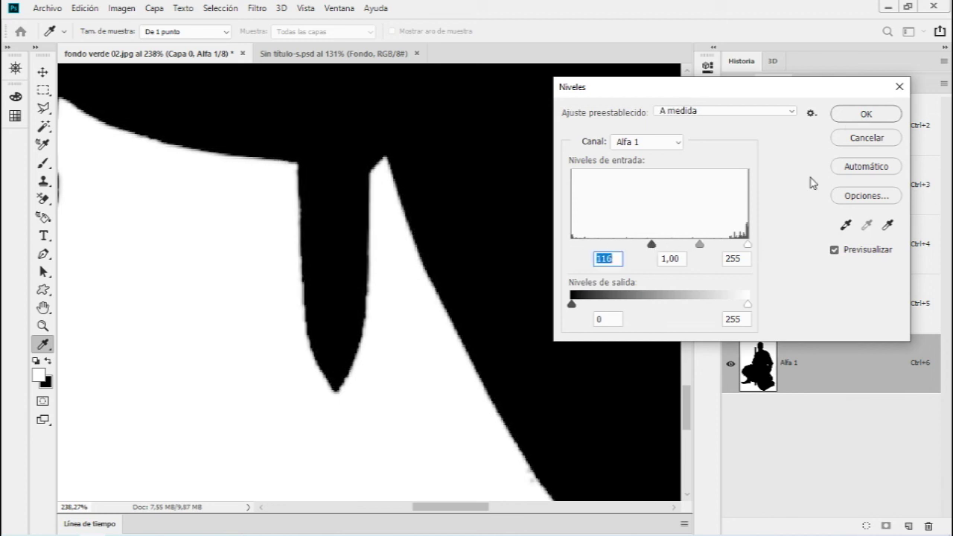
pyautogui.click(867, 138)
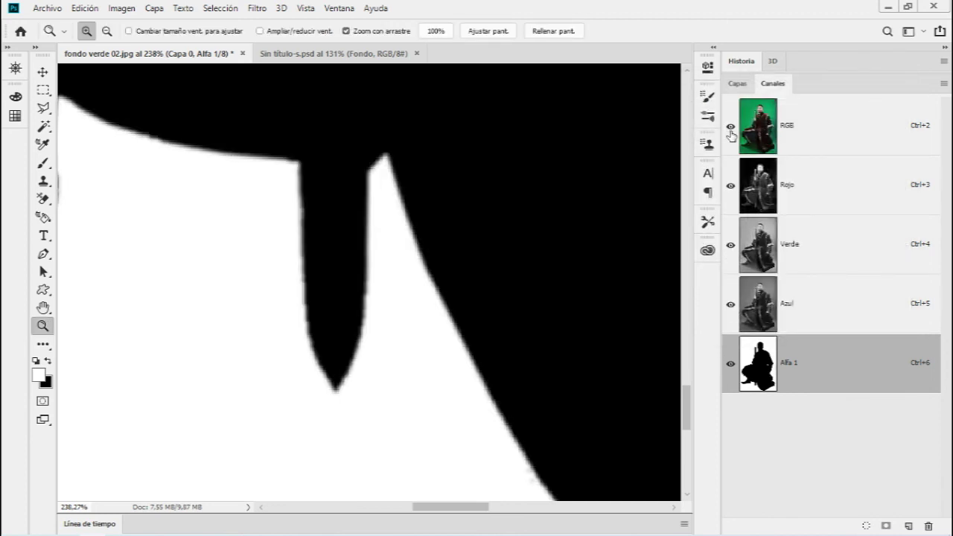
# Show the colour image and apply Levels inputs 102 and 187 to Alfa 1
pyautogui.click(730, 127)
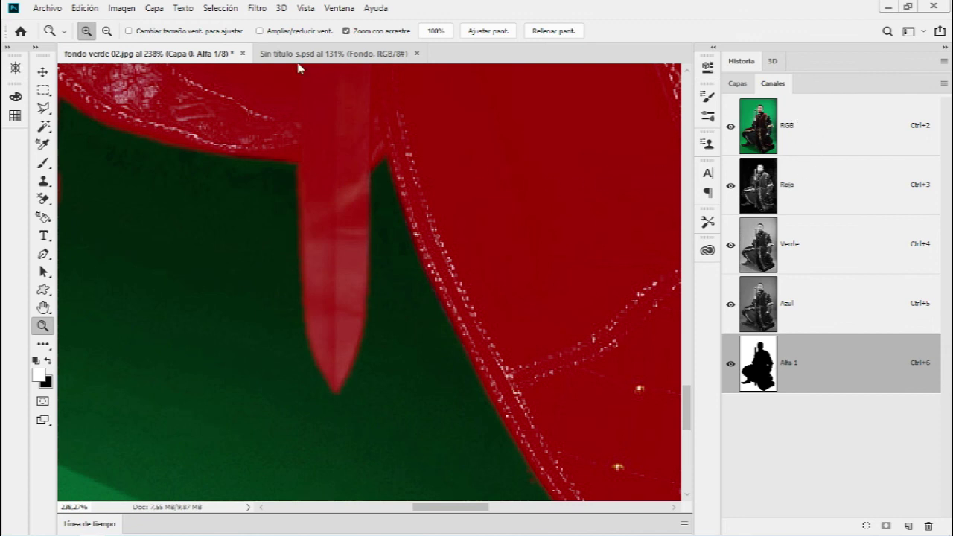
pyautogui.click(121, 8)
pyautogui.moveTo(131, 45)
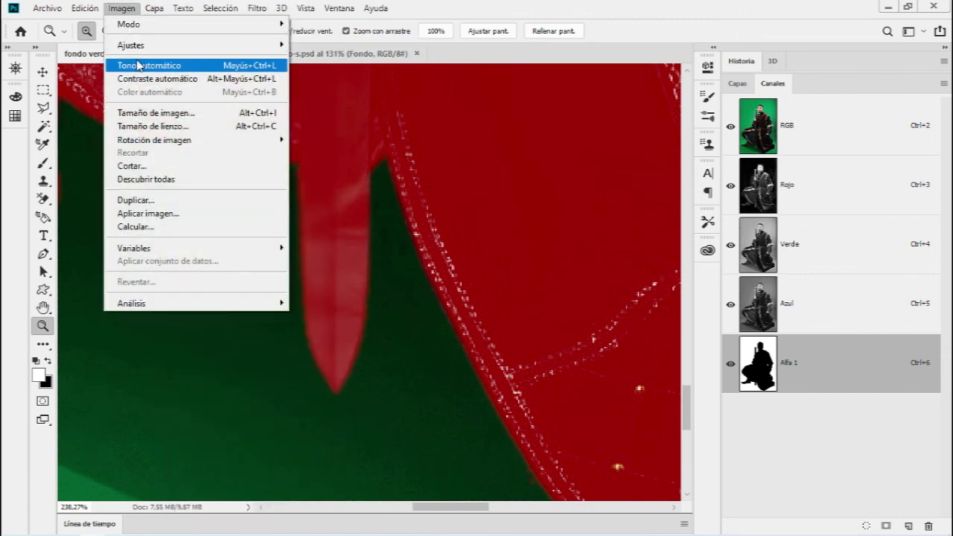
pyautogui.click(368, 60)
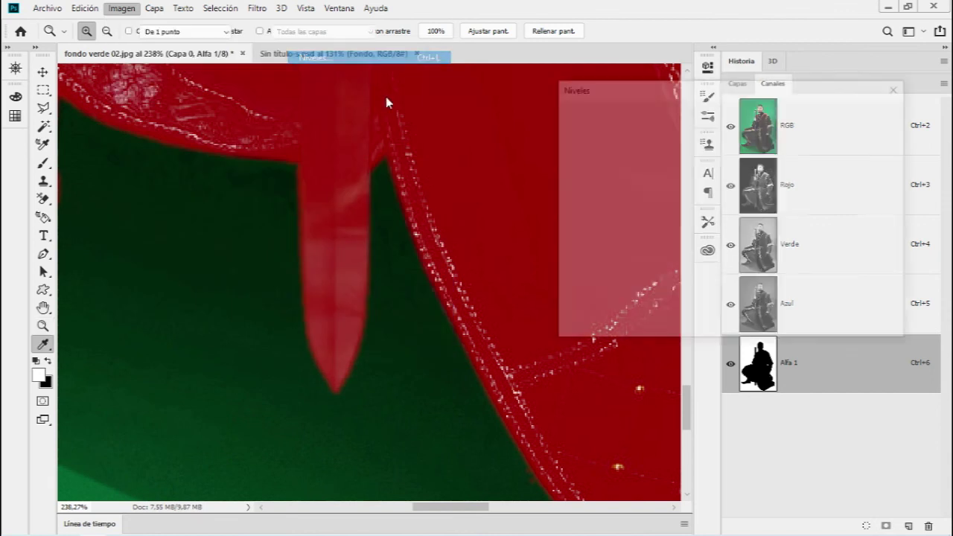
pyautogui.moveTo(573, 246); pyautogui.dragTo(642, 246)
pyautogui.moveTo(748, 245)
pyautogui.mouseDown()
pyautogui.moveTo(699, 246)
pyautogui.moveTo(770, 238)
pyautogui.moveTo(693, 238)
pyautogui.moveTo(774, 236)
pyautogui.moveTo(665, 249)
pyautogui.moveTo(740, 250)
pyautogui.moveTo(693, 244)
pyautogui.mouseUp()
pyautogui.click(867, 114)
# Zoom in on the sword tip and toggle the colour image to check the mask edge
pyautogui.press('z')
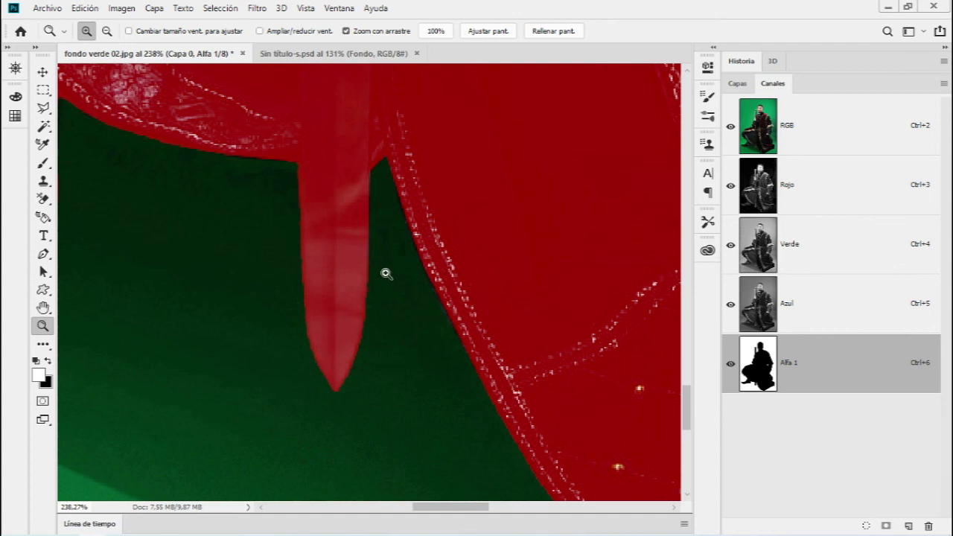
pyautogui.moveTo(385, 273); pyautogui.dragTo(474, 274)
pyautogui.click(731, 126)
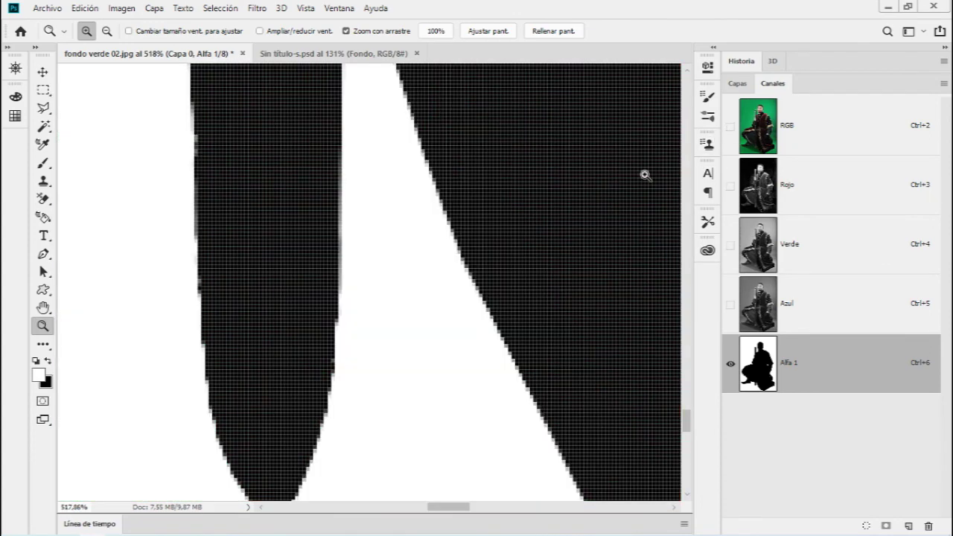
pyautogui.scroll(-3, 438, 318)
pyautogui.scroll(3, 574, 353)
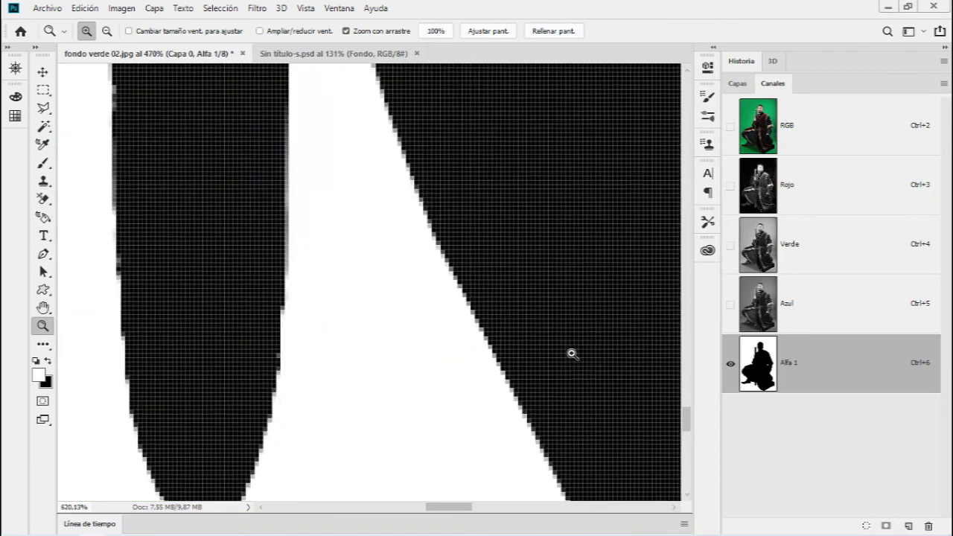
pyautogui.scroll(-4, 533, 361)
pyautogui.scroll(3, 533, 361)
pyautogui.scroll(-3, 506, 362)
pyautogui.scroll(1, 485, 368)
pyautogui.scroll(2, 511, 358)
pyautogui.scroll(-2, 506, 363)
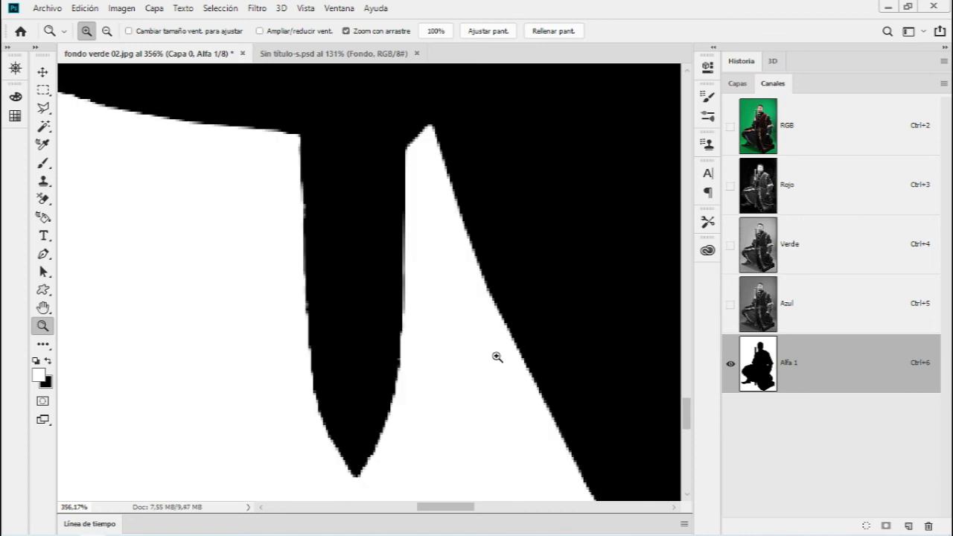
pyautogui.click(731, 126)
# Load Alfa 1 as a selection, reactivate the RGB channels, hide Alfa 1 and return to the layers list
pyautogui.moveTo(451, 320); pyautogui.dragTo(404, 341)
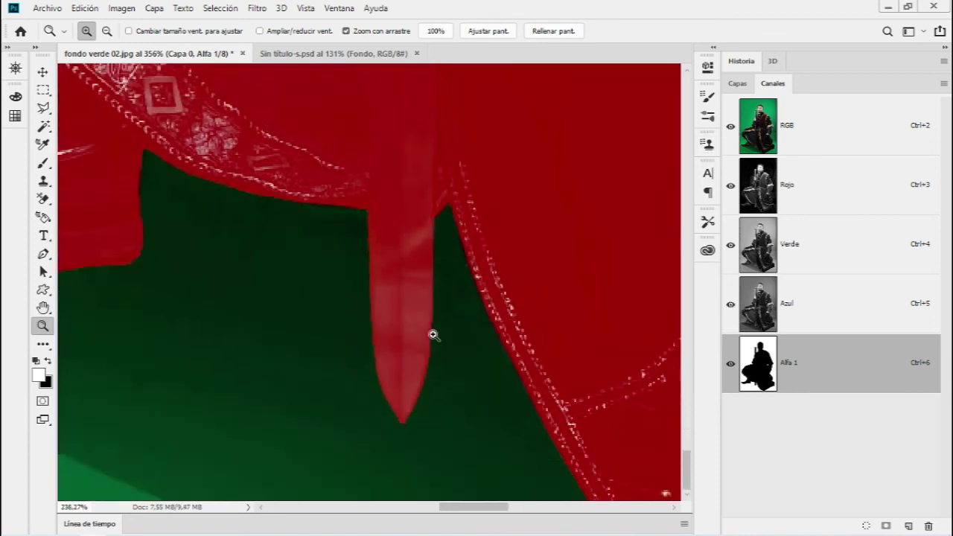
pyautogui.moveTo(404, 341)
pyautogui.mouseDown()
pyautogui.moveTo(166, 222)
pyautogui.moveTo(370, 235)
pyautogui.moveTo(336, 238)
pyautogui.mouseUp()
pyautogui.moveTo(685, 301); pyautogui.dragTo(685, 235)
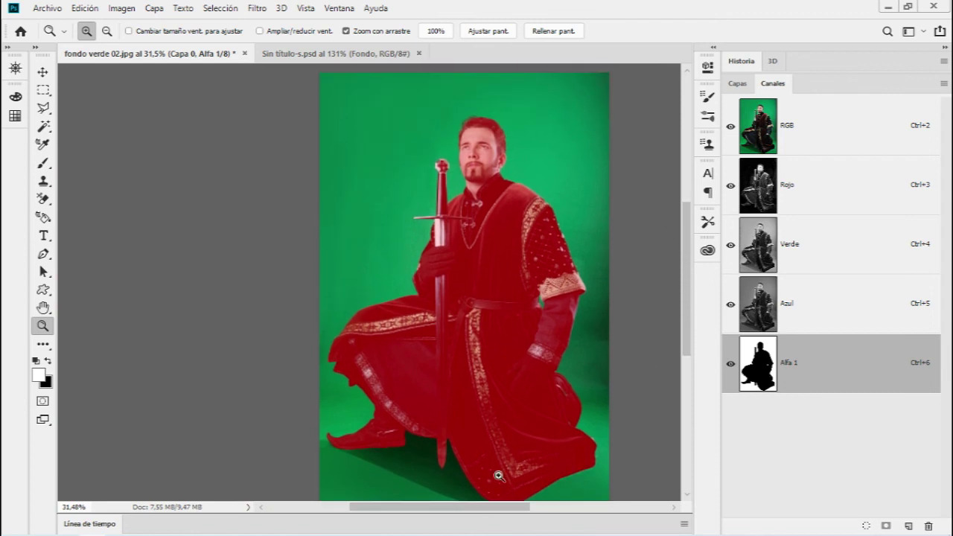
pyautogui.moveTo(449, 510); pyautogui.dragTo(489, 509)
pyautogui.scroll(-2, 495, 399)
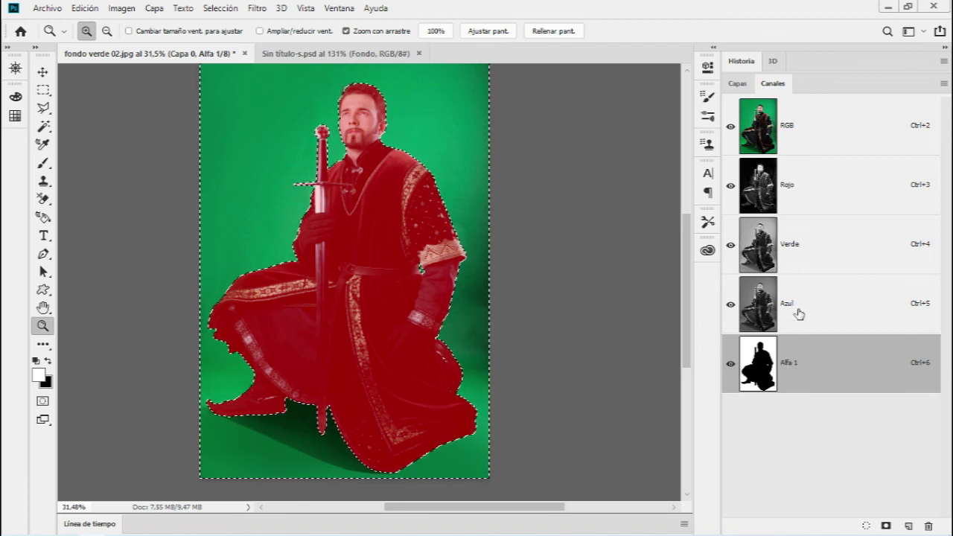
pyautogui.click(807, 142)
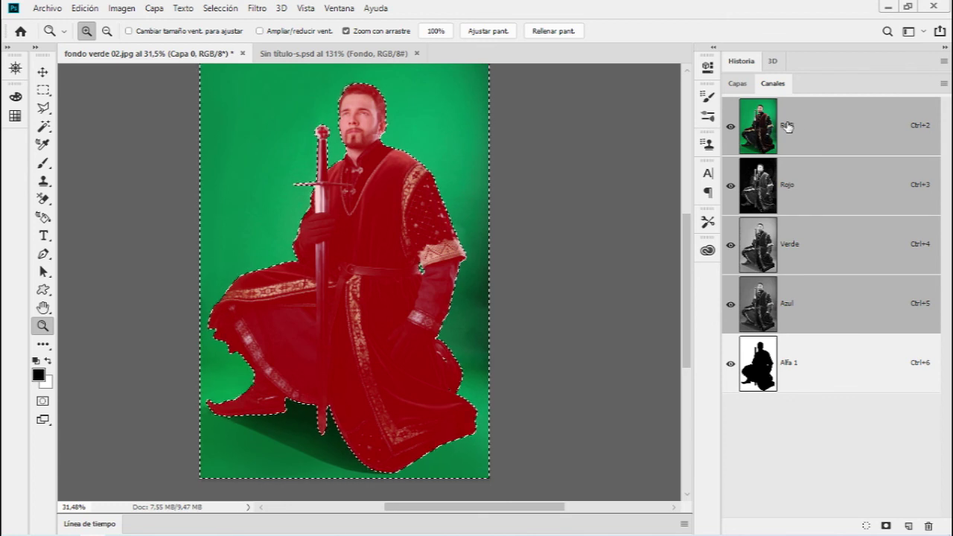
pyautogui.click(731, 367)
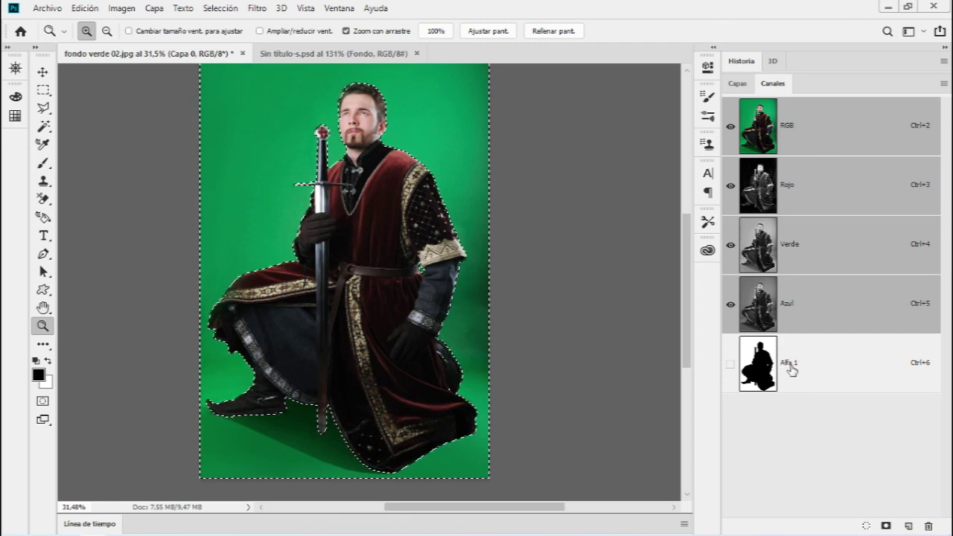
pyautogui.click(737, 84)
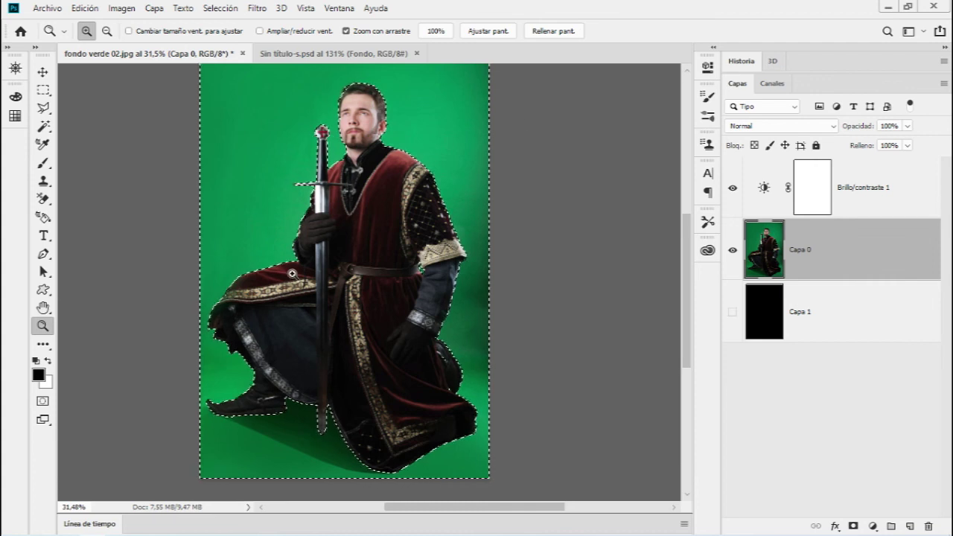
# Invert the selection with Select > Inverse so only the knight is selected
pyautogui.moveTo(298, 250)
pyautogui.mouseDown()
pyautogui.moveTo(287, 245)
pyautogui.moveTo(374, 172)
pyautogui.mouseUp()
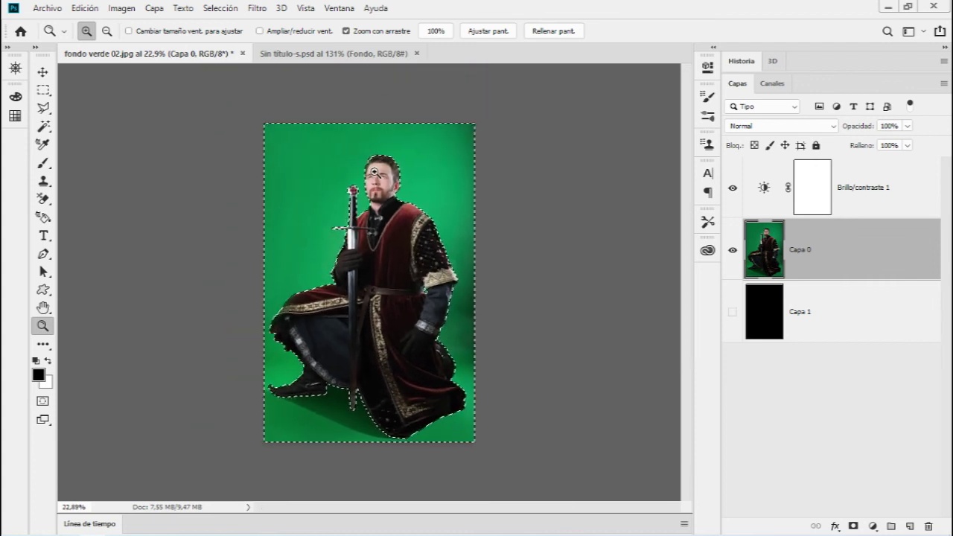
pyautogui.hotkey('ctrl', 'shift', 'i')
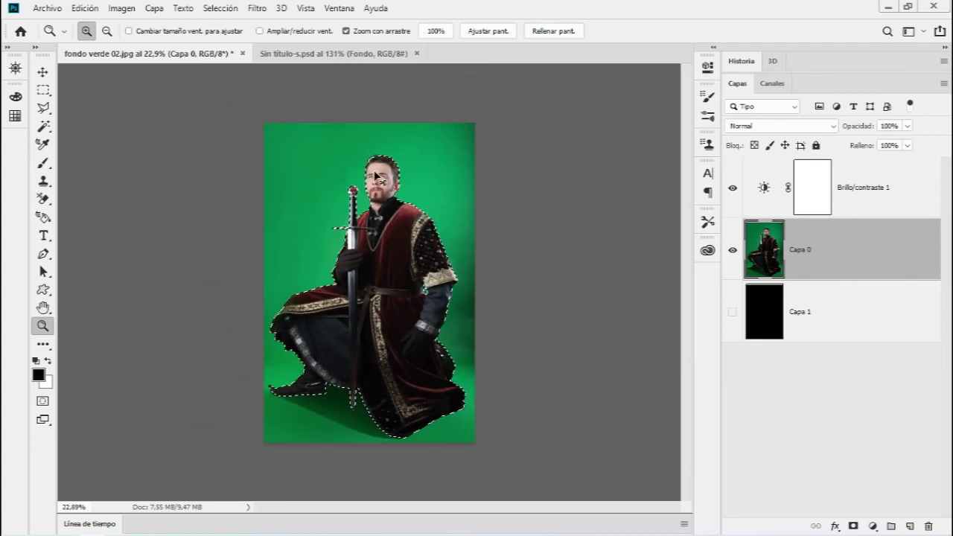
pyautogui.hotkey('ctrl', 'shift', 'i')
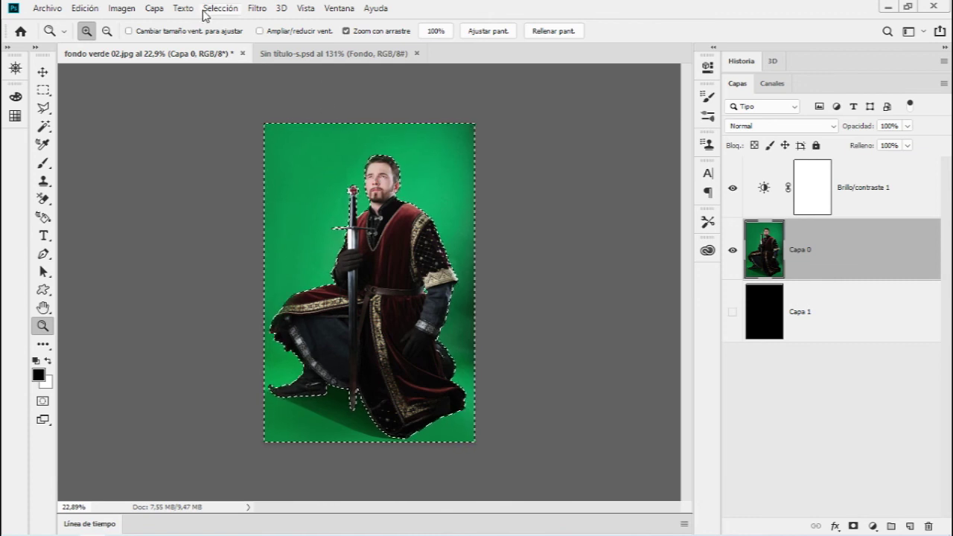
pyautogui.click(213, 9)
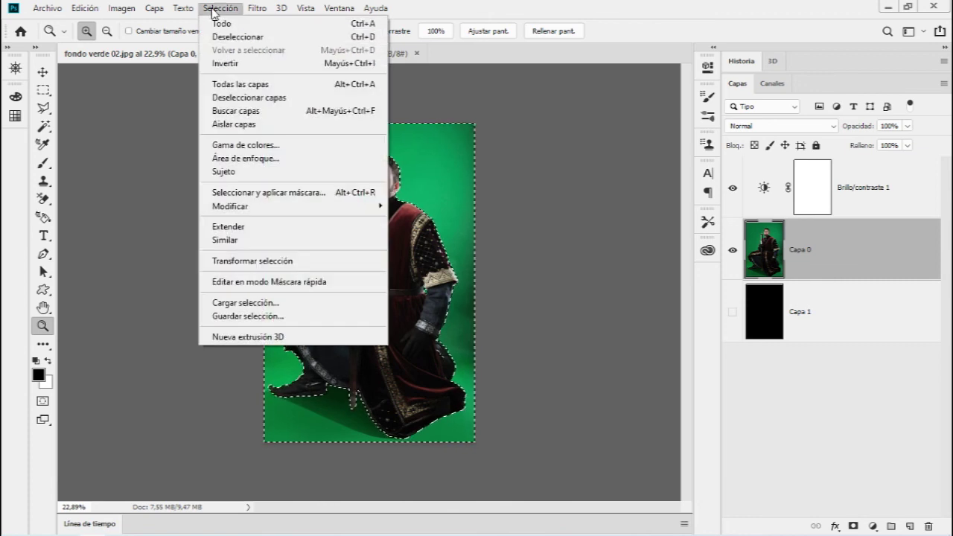
pyautogui.click(285, 64)
# Add a layer mask to Capa 0 and show the black Capa 1 layer behind the knight
pyautogui.moveTo(477, 238); pyautogui.dragTo(486, 237)
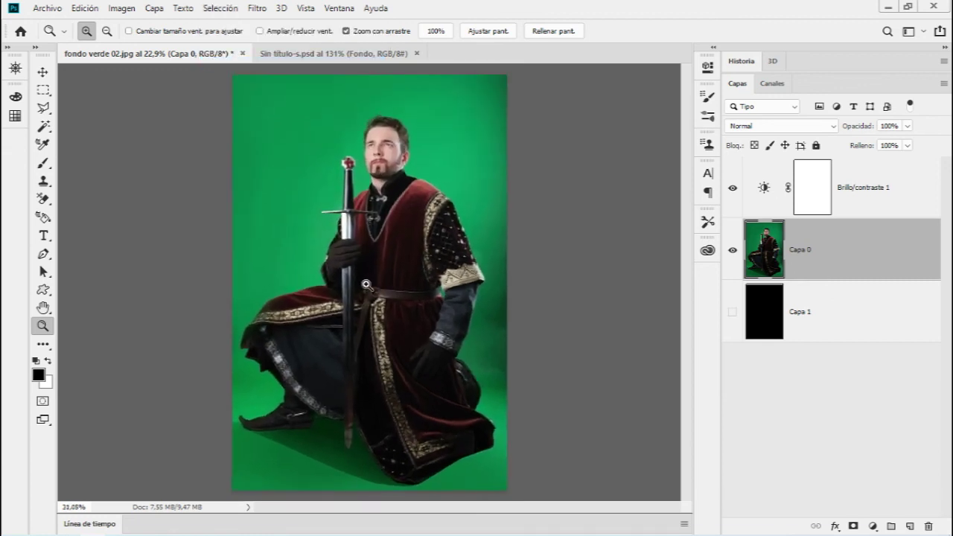
pyautogui.click(854, 526)
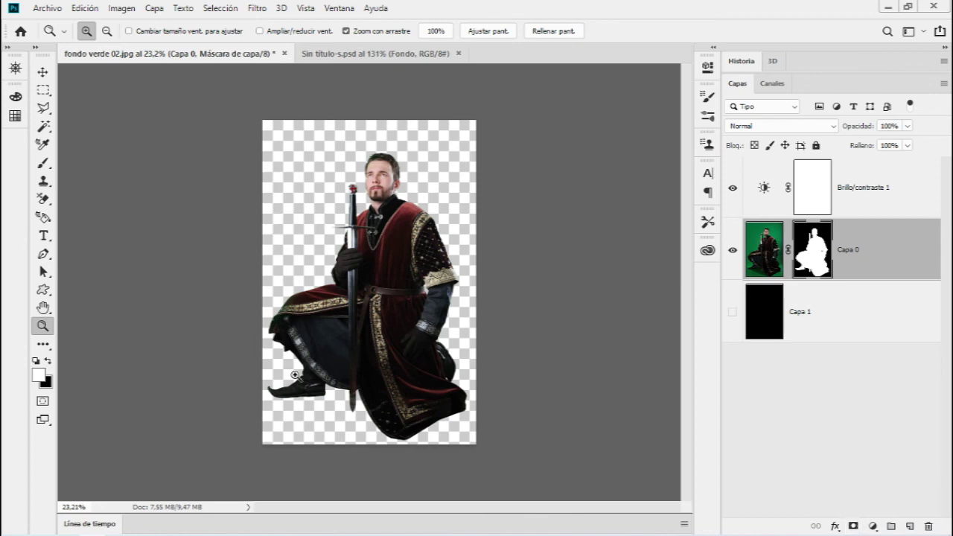
pyautogui.moveTo(331, 314); pyautogui.dragTo(538, 318)
pyautogui.click(732, 312)
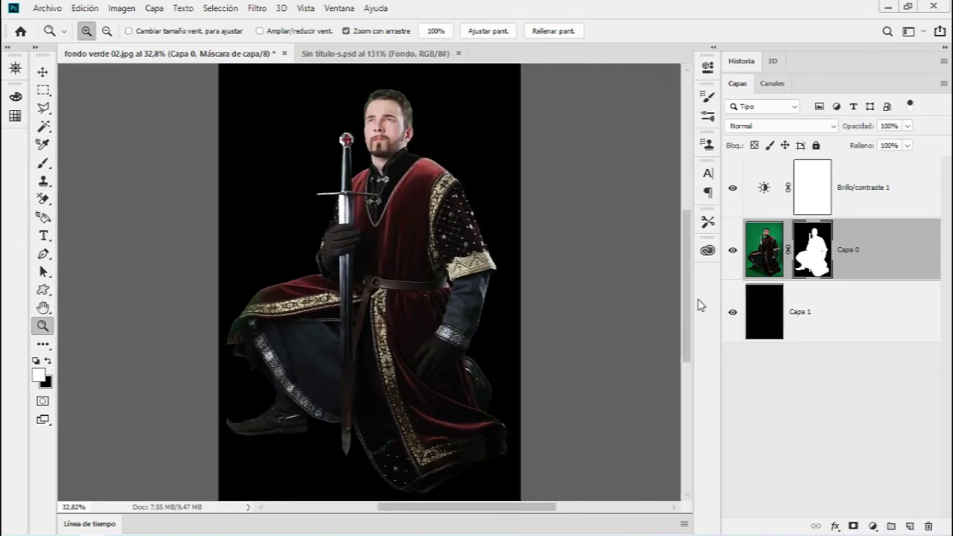
pyautogui.moveTo(479, 298); pyautogui.dragTo(555, 290)
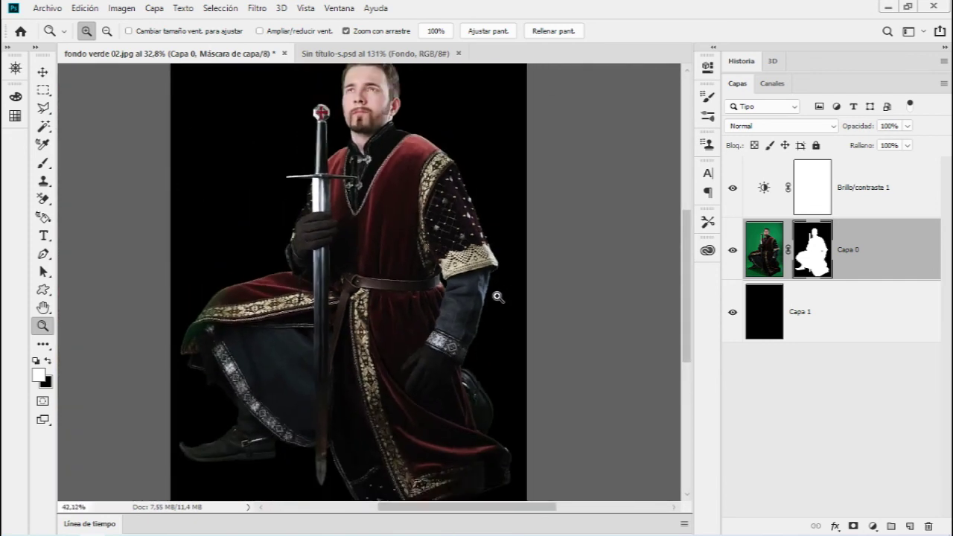
pyautogui.moveTo(556, 290)
pyautogui.mouseDown()
pyautogui.moveTo(255, 452)
pyautogui.moveTo(372, 437)
pyautogui.moveTo(314, 432)
pyautogui.moveTo(333, 417)
pyautogui.moveTo(332, 339)
pyautogui.mouseUp()
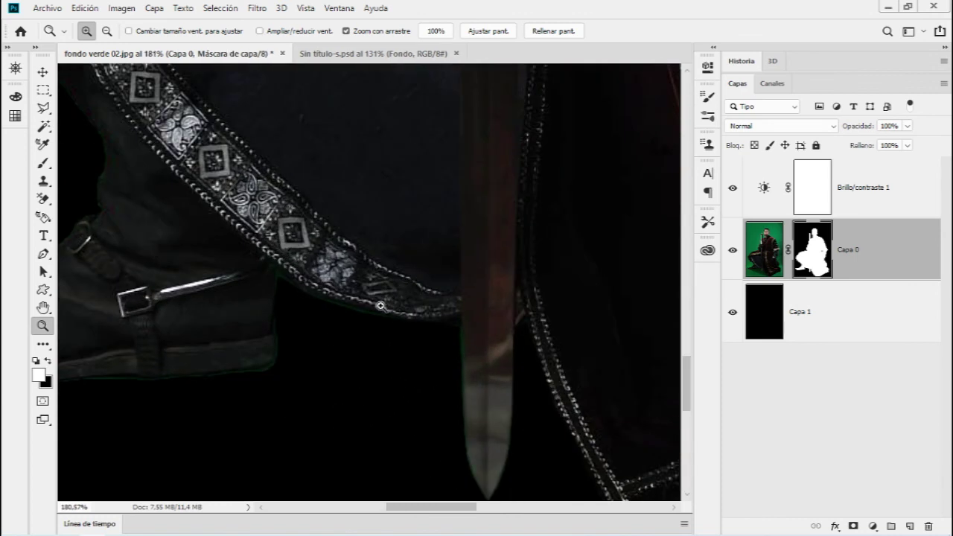
pyautogui.moveTo(473, 344)
pyautogui.mouseDown()
pyautogui.moveTo(385, 334)
pyautogui.moveTo(355, 341)
pyautogui.moveTo(434, 356)
pyautogui.moveTo(308, 366)
pyautogui.mouseUp()
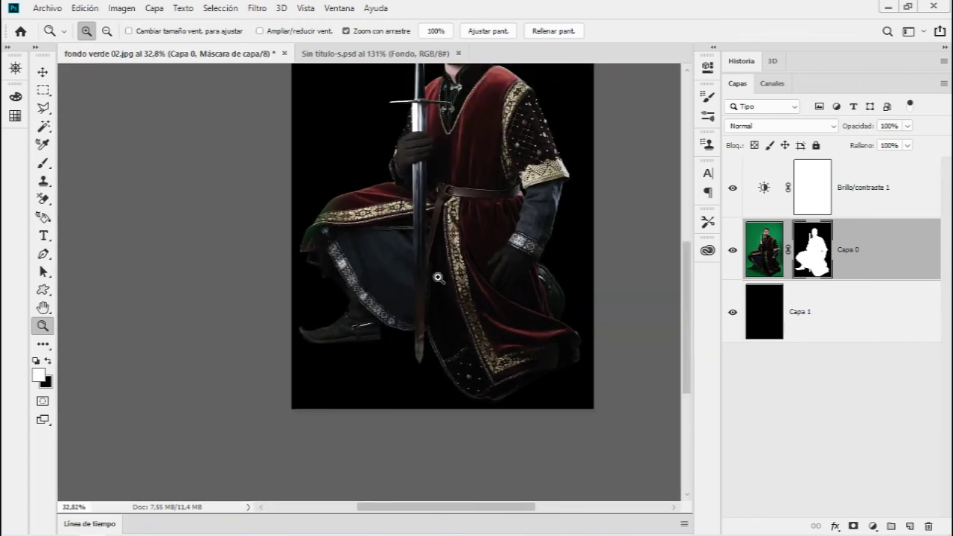
pyautogui.moveTo(462, 243)
pyautogui.mouseDown()
pyautogui.moveTo(313, 410)
pyautogui.moveTo(340, 429)
pyautogui.moveTo(355, 326)
pyautogui.mouseUp()
pyautogui.moveTo(382, 396)
pyautogui.mouseDown()
pyautogui.moveTo(298, 364)
pyautogui.moveTo(261, 364)
pyautogui.mouseUp()
pyautogui.moveTo(408, 257); pyautogui.dragTo(416, 255)
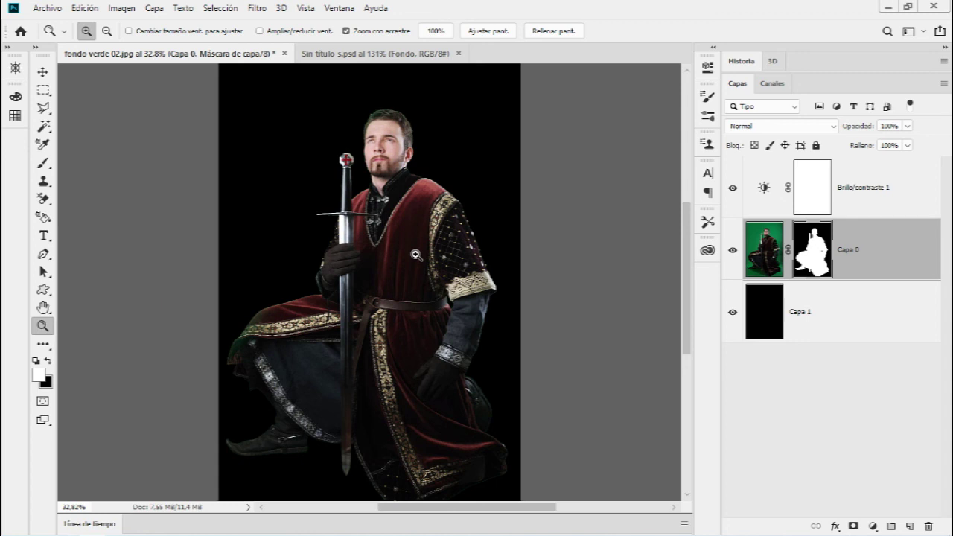
# Fill the Capa 1 layer with the white background colour, replacing the black behind the knight
pyautogui.click(833, 301)
pyautogui.hotkey('ctrl', 'BackSpace')
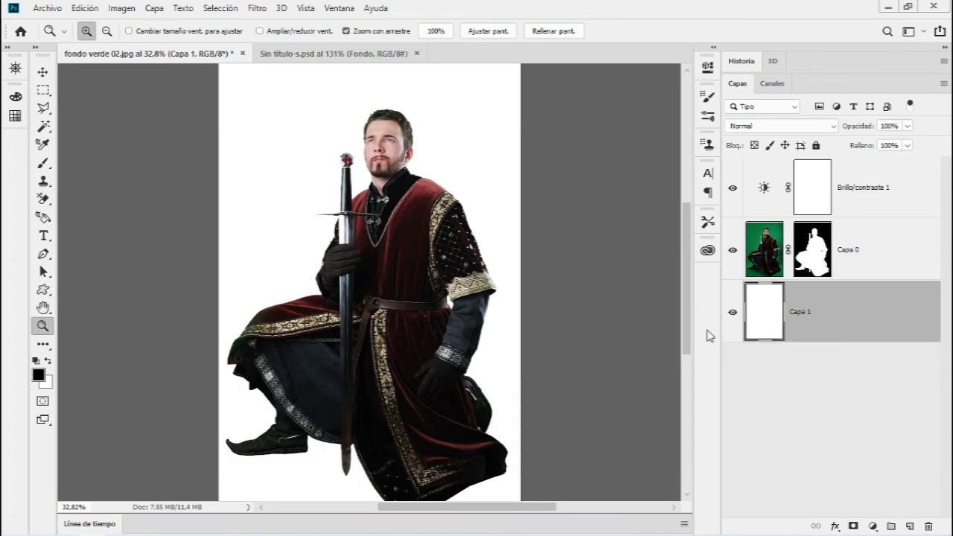
pyautogui.scroll(-2, 499, 245)
pyautogui.moveTo(288, 404)
pyautogui.mouseDown()
pyautogui.moveTo(400, 400)
pyautogui.moveTo(347, 364)
pyautogui.mouseUp()
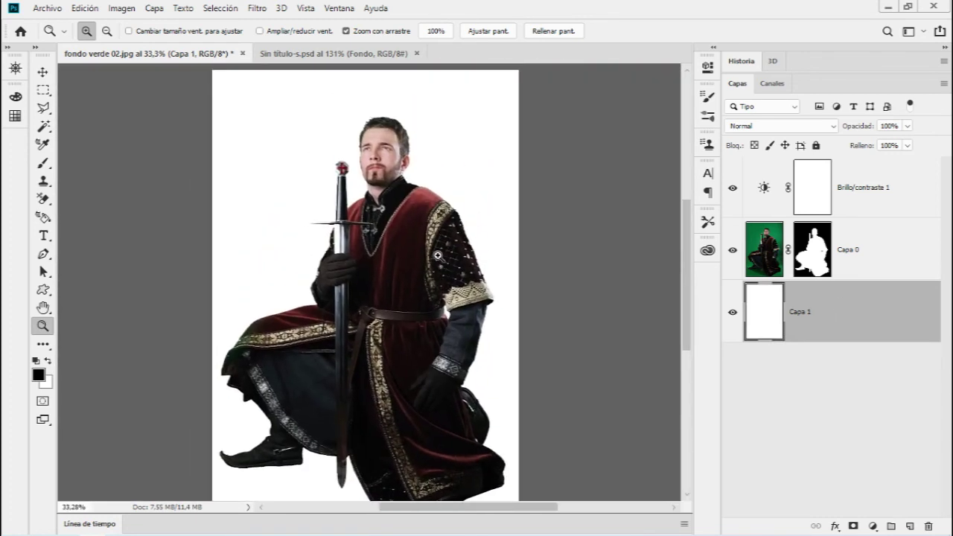